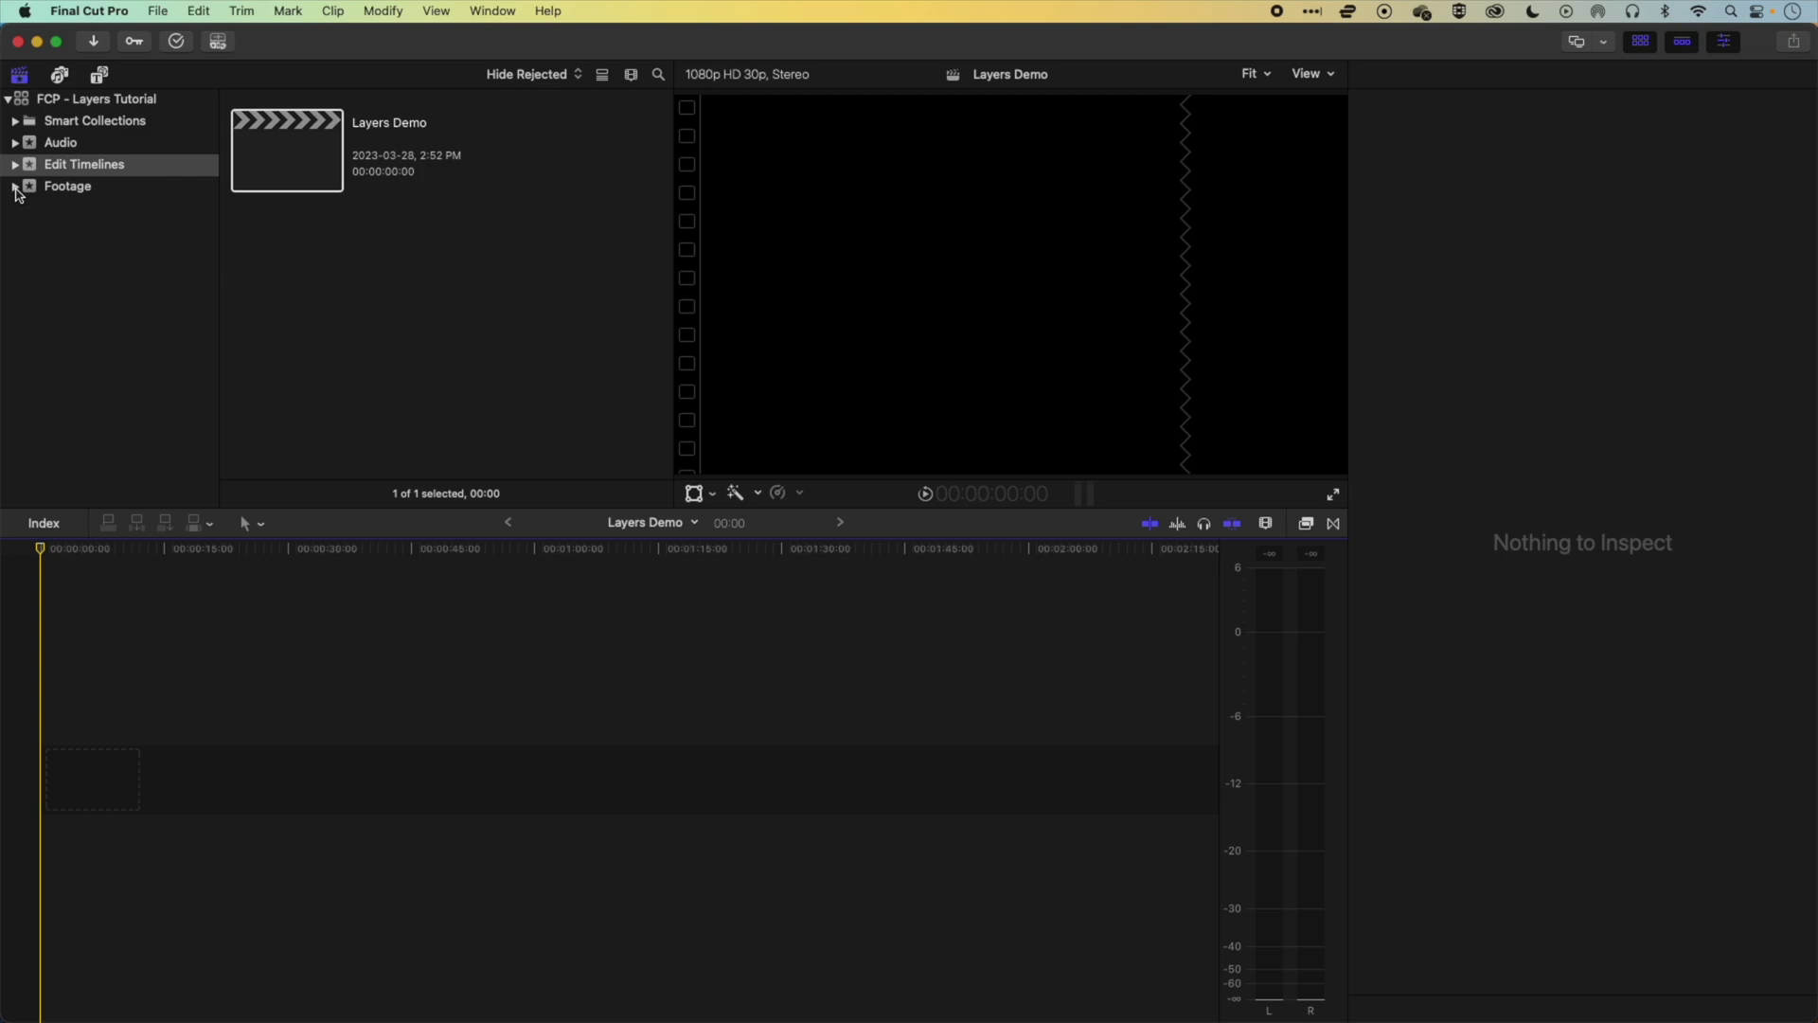
- Add the production ID_4495519 clip from the Education footage to the main storyline and fit the timeline to the window
{"action": "left_click", "coordinate": [70, 187]}
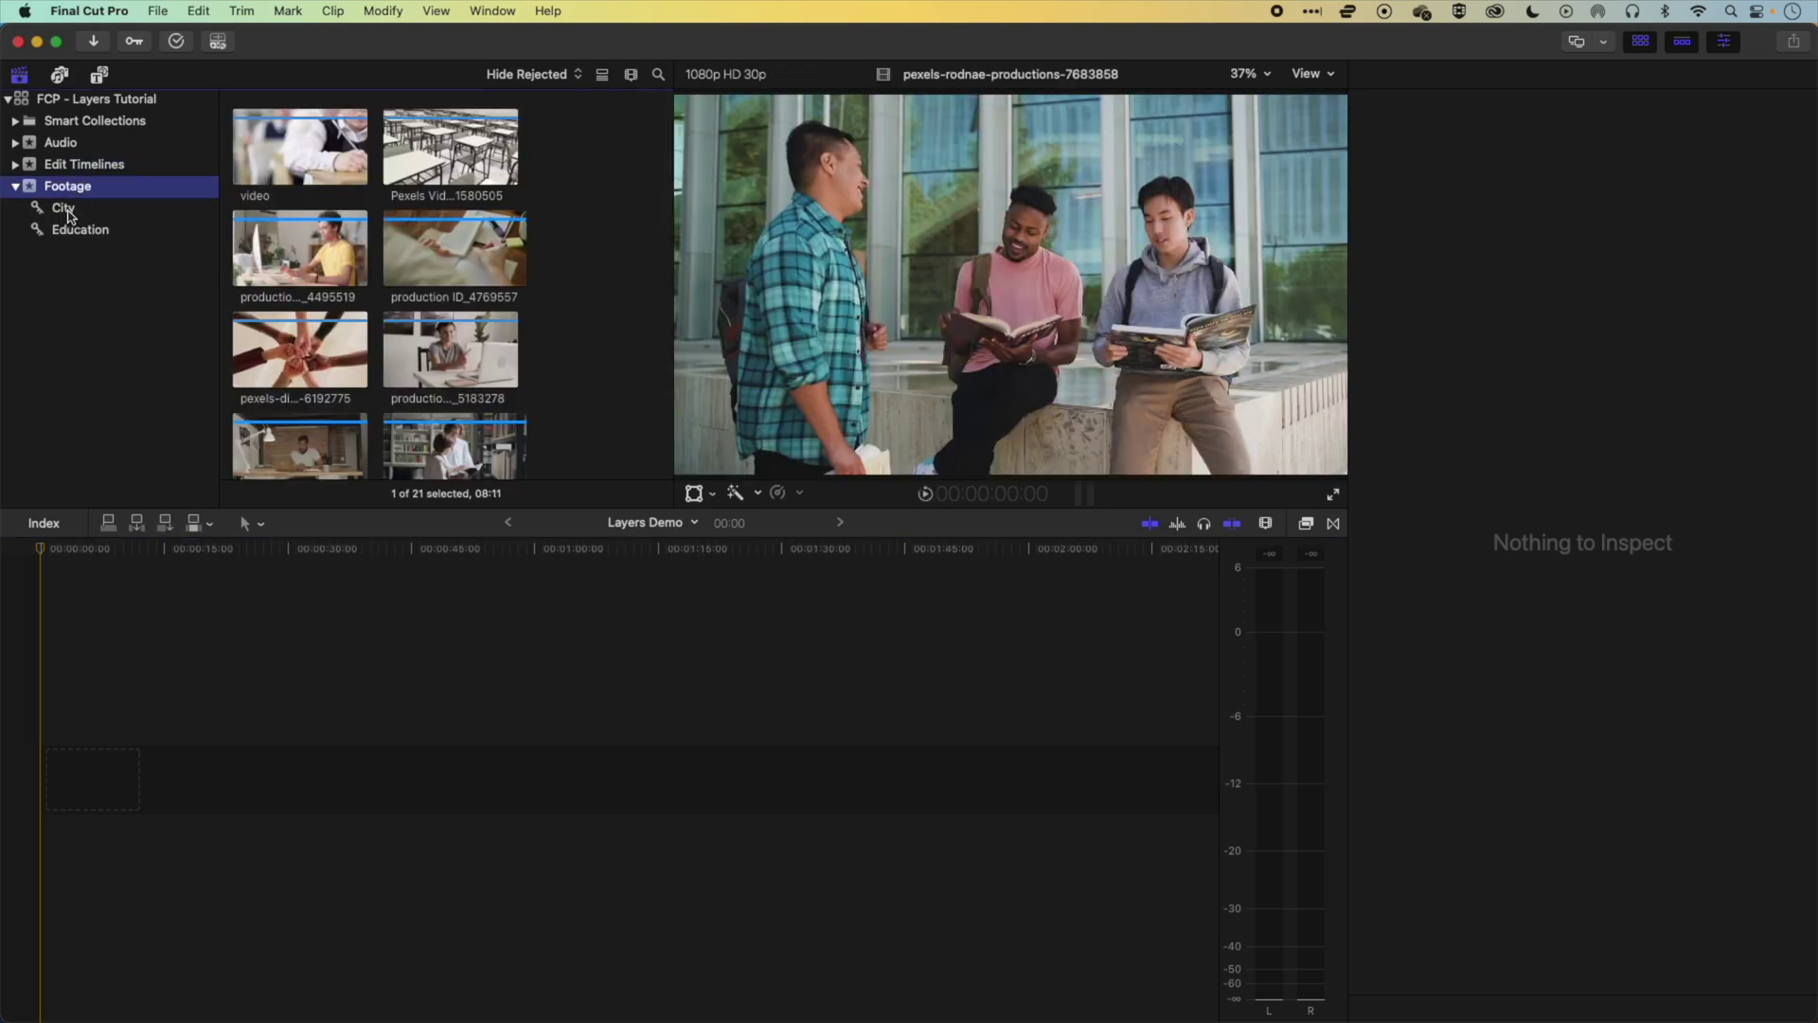
{"action": "left_click", "coordinate": [66, 209]}
{"action": "left_click", "coordinate": [78, 234]}
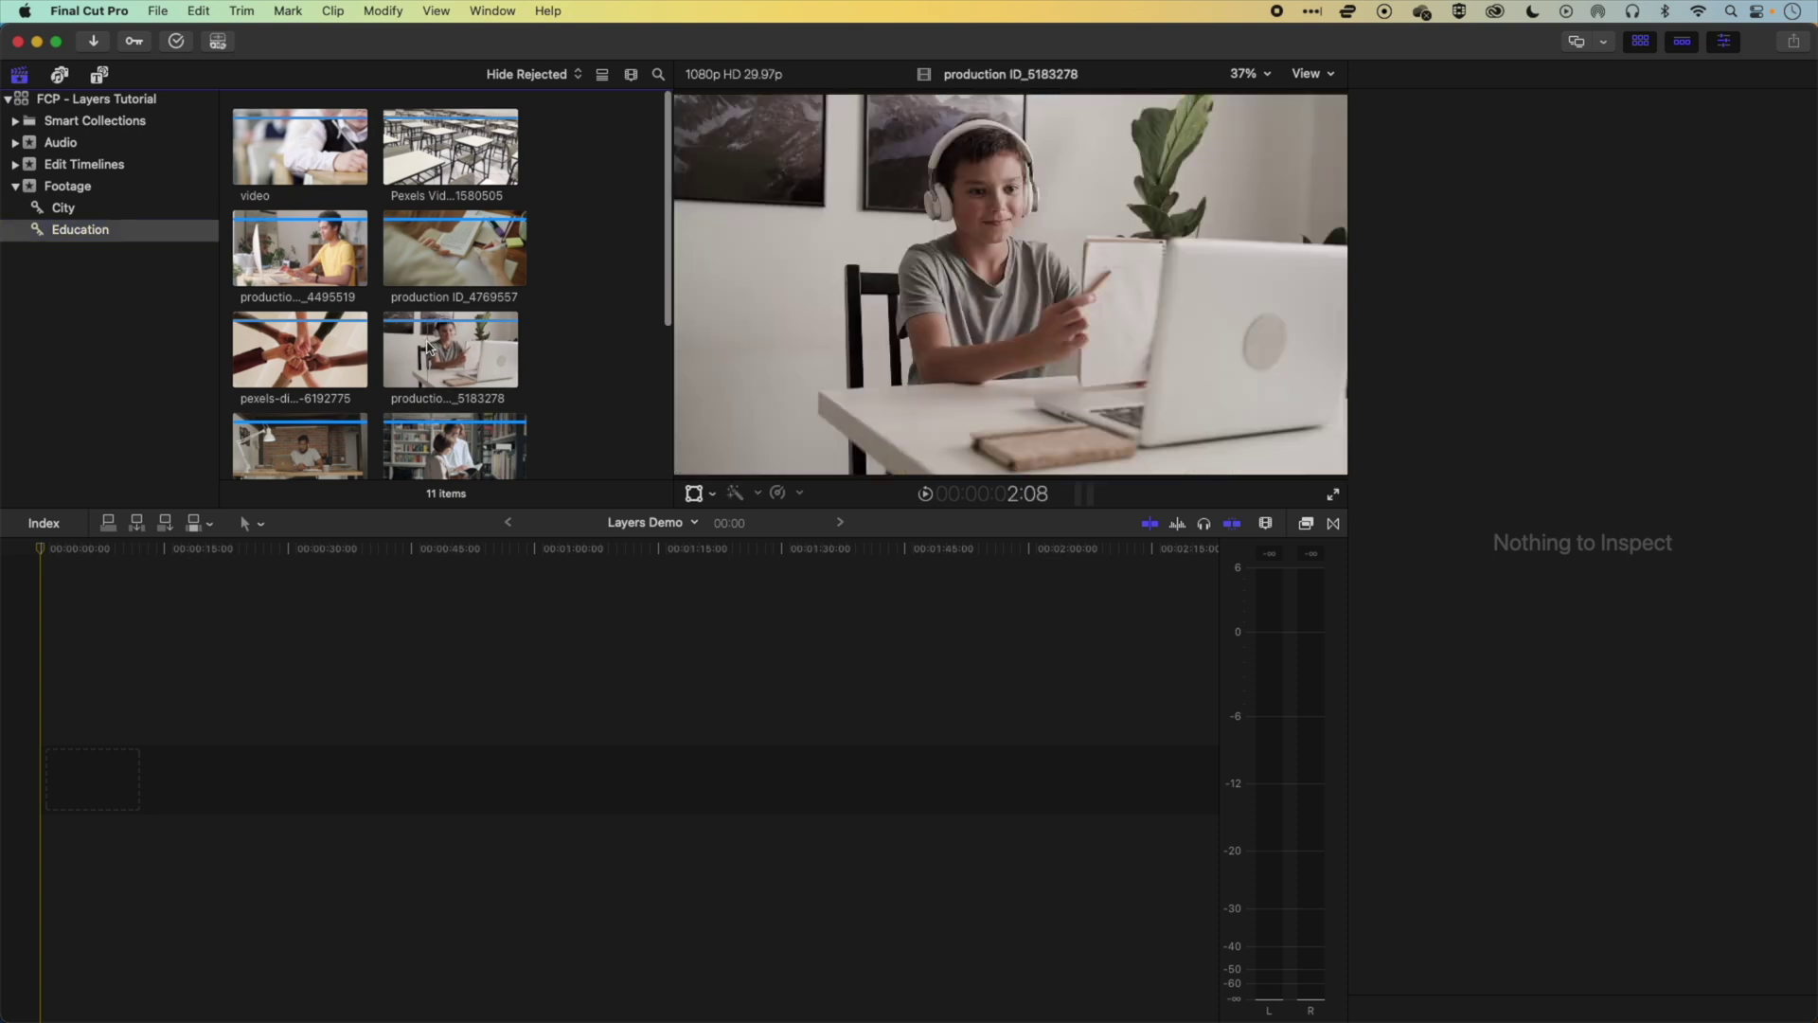
{"action": "left_click", "coordinate": [293, 248]}
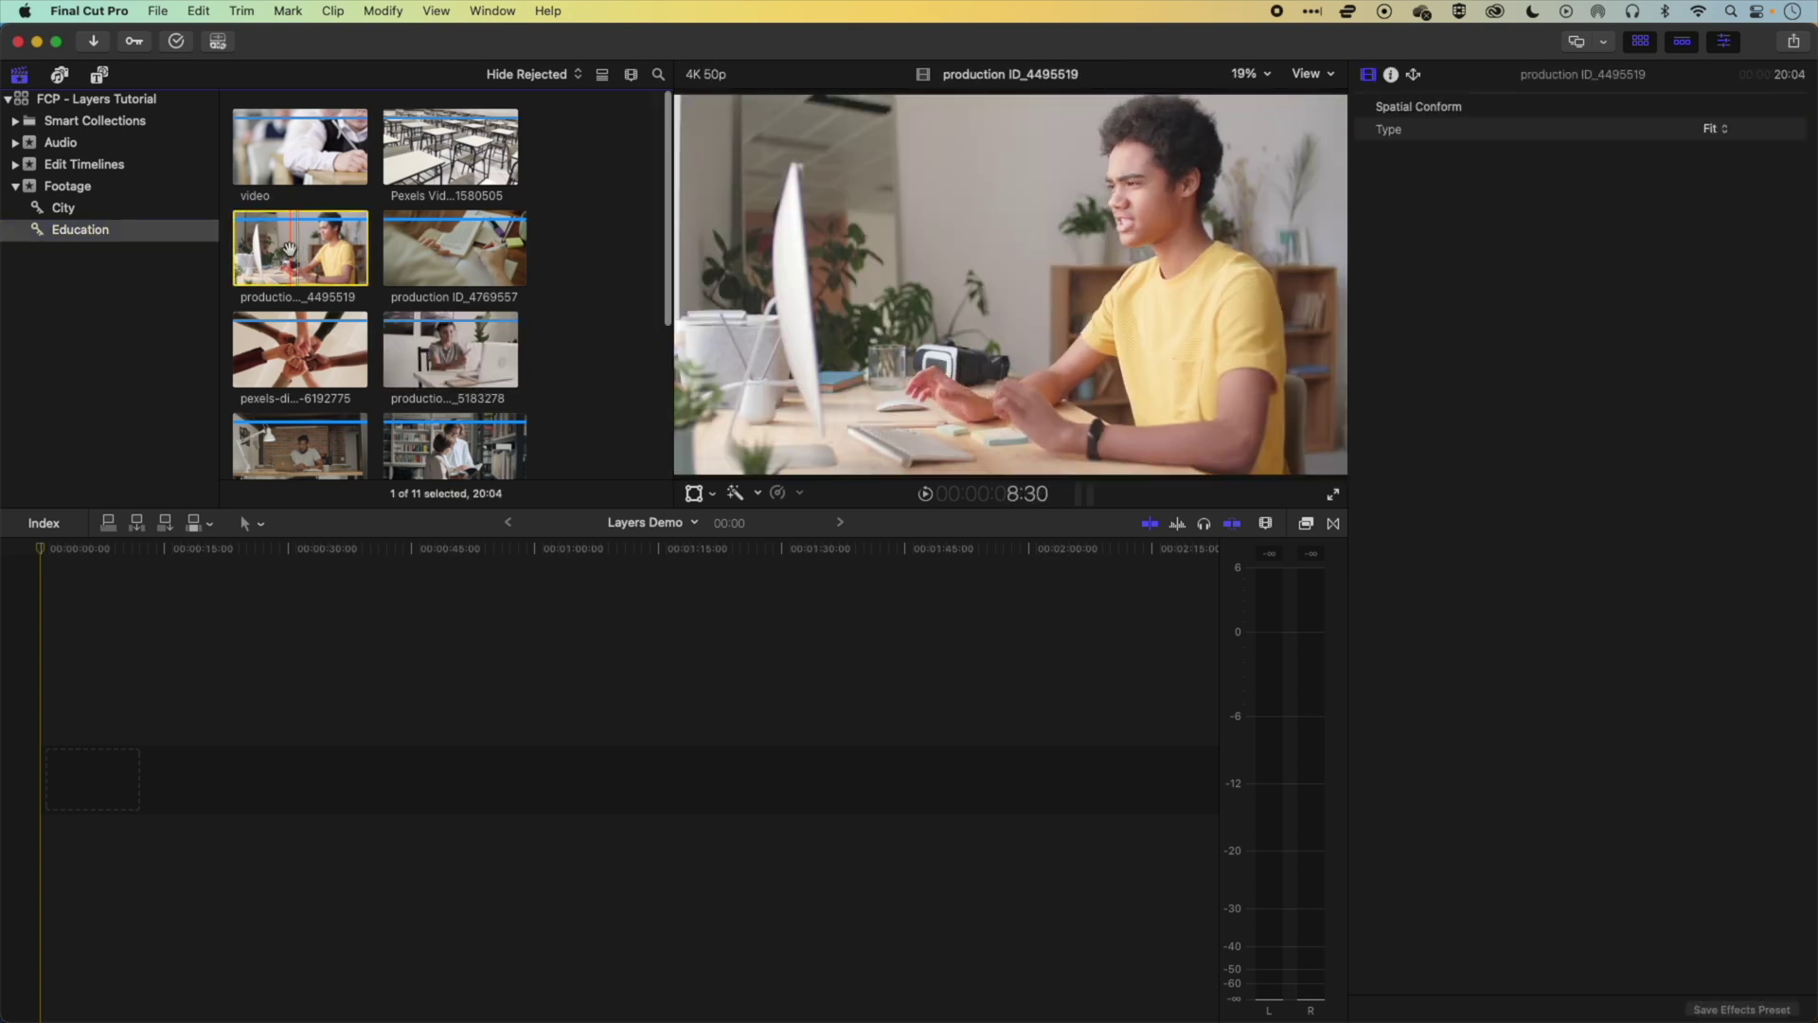
{"action": "left_click_drag", "start_coordinate": [289, 248], "coordinate": [103, 774]}
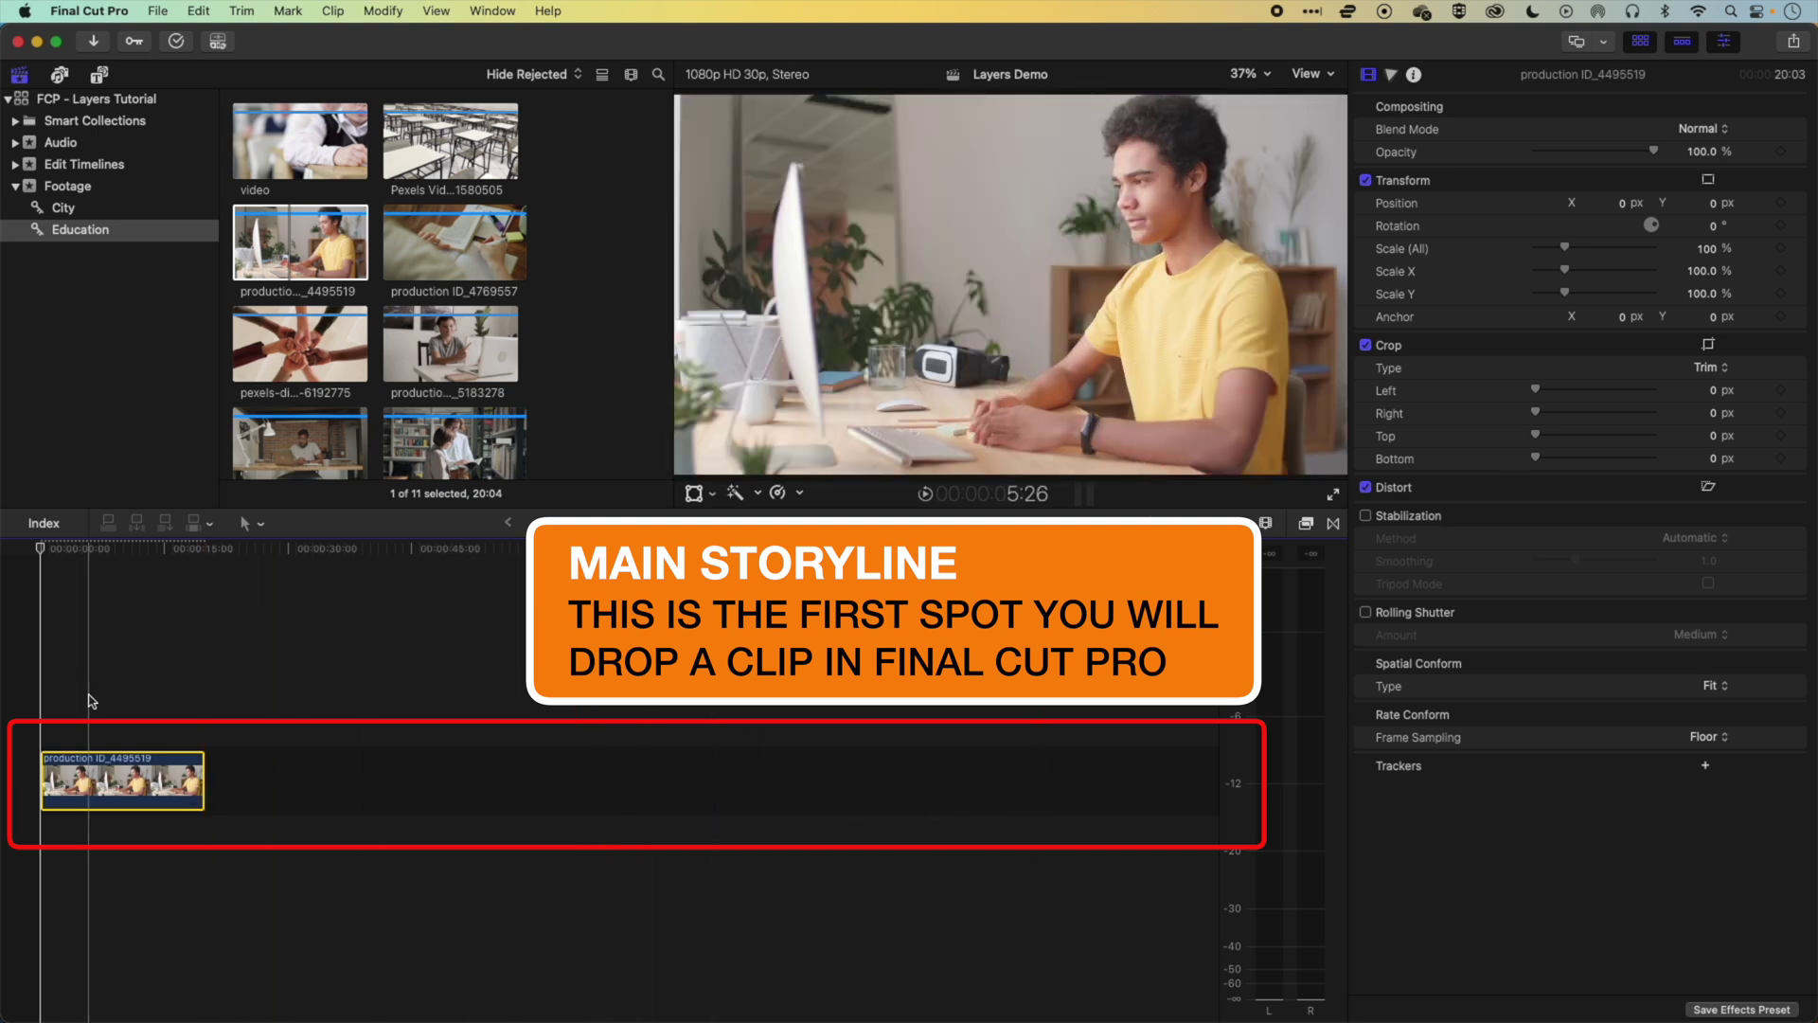
{"action": "key", "text": "shift+z"}
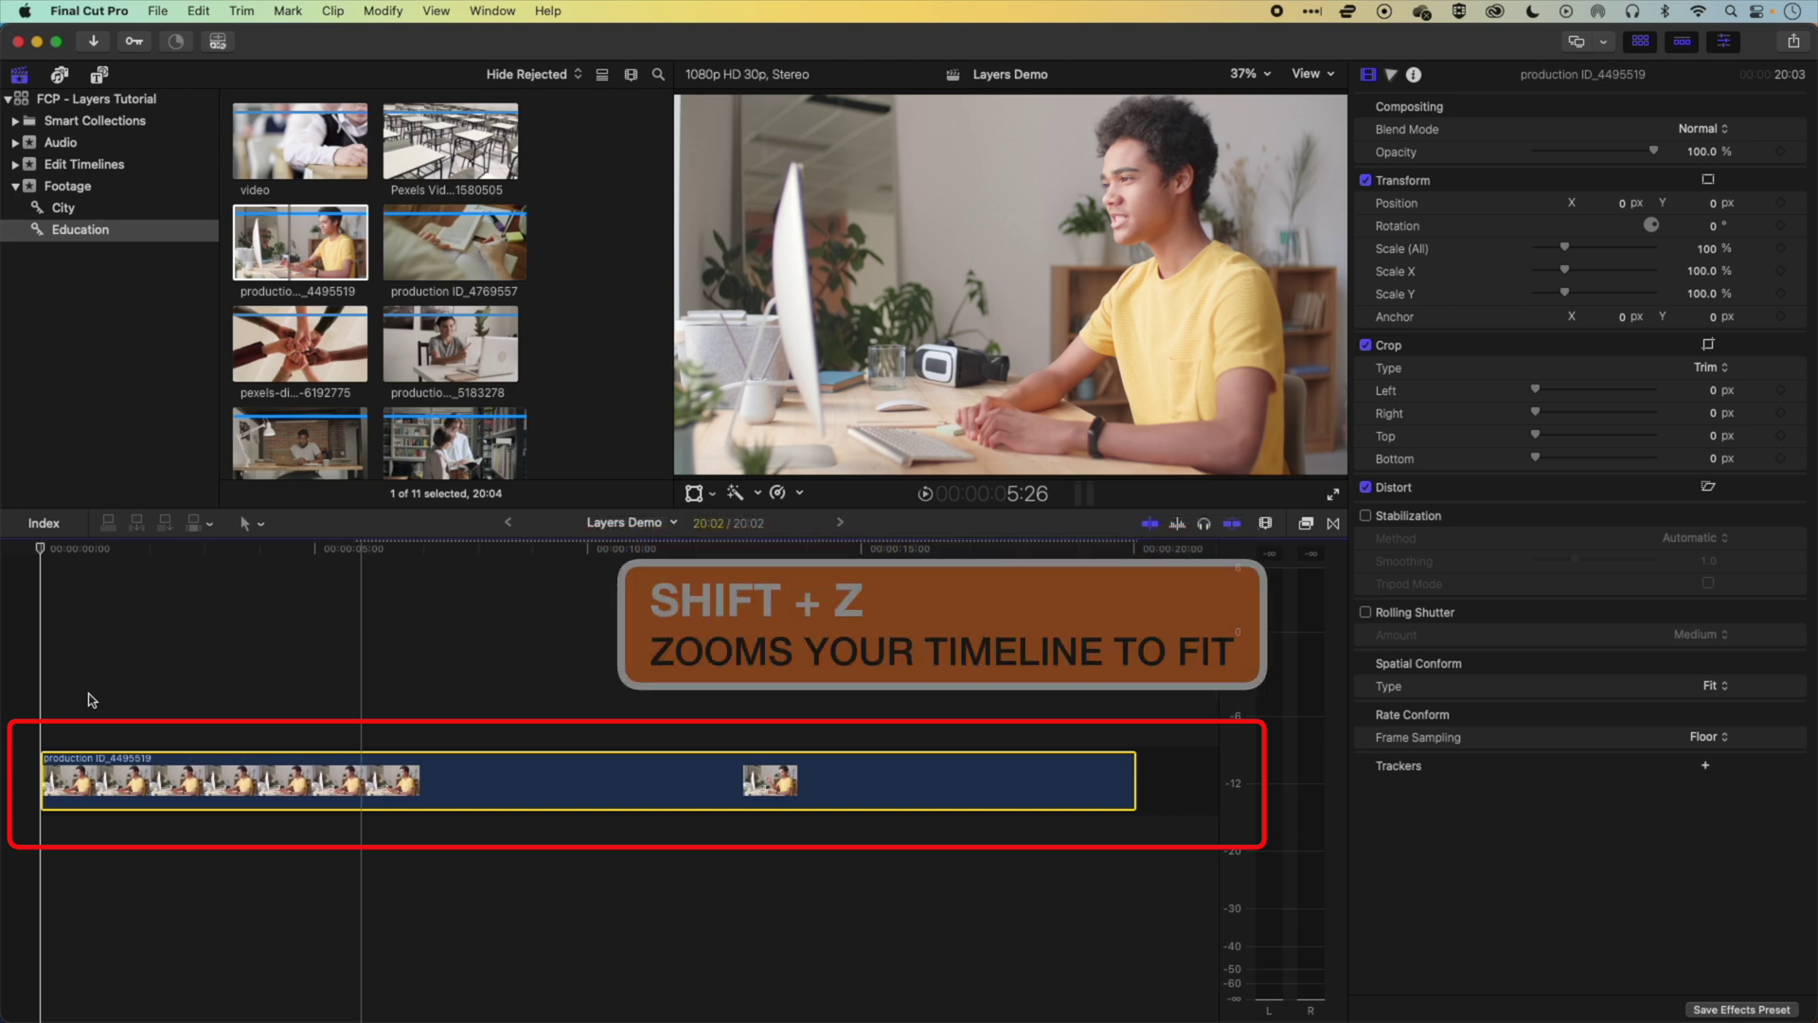
- Connect the production ID_4769557 clip below the main storyline clip, near the start of the timeline
{"action": "scroll", "coordinate": [379, 284], "scroll_direction": "down", "scroll_amount": 1}
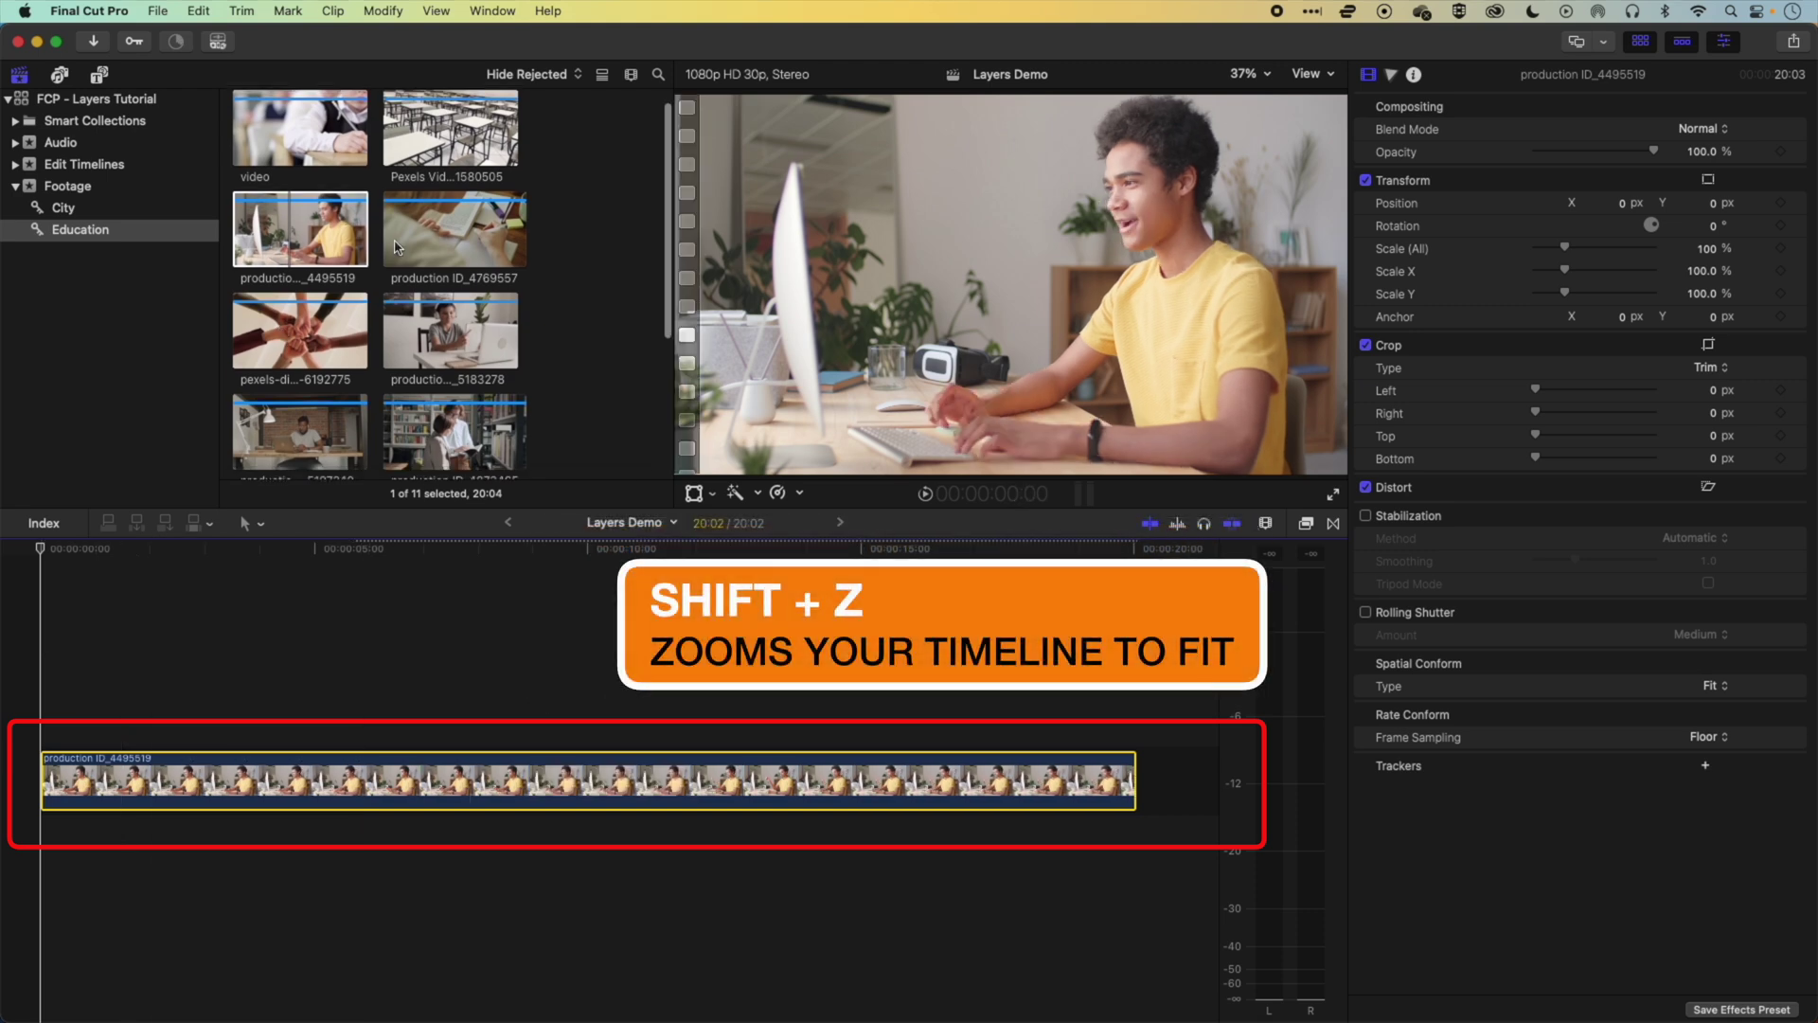
{"action": "left_click", "coordinate": [456, 237]}
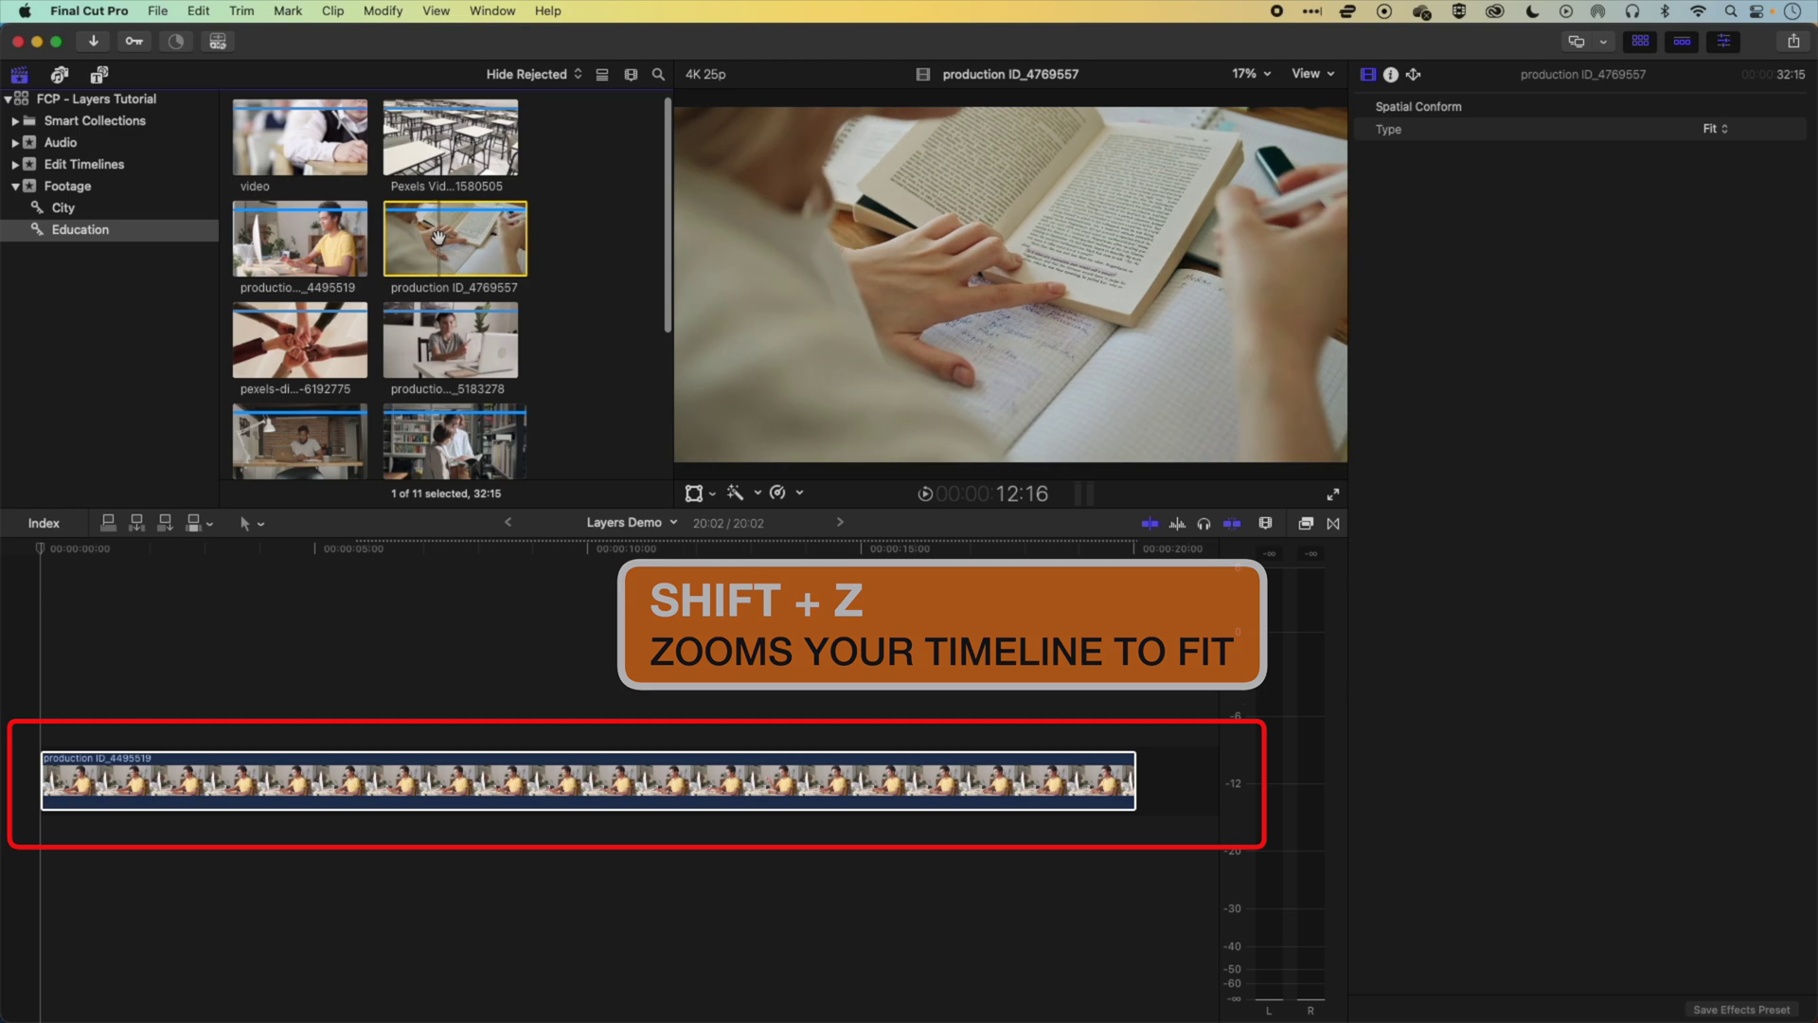
{"action": "left_click_drag", "start_coordinate": [442, 237], "coordinate": [169, 846]}
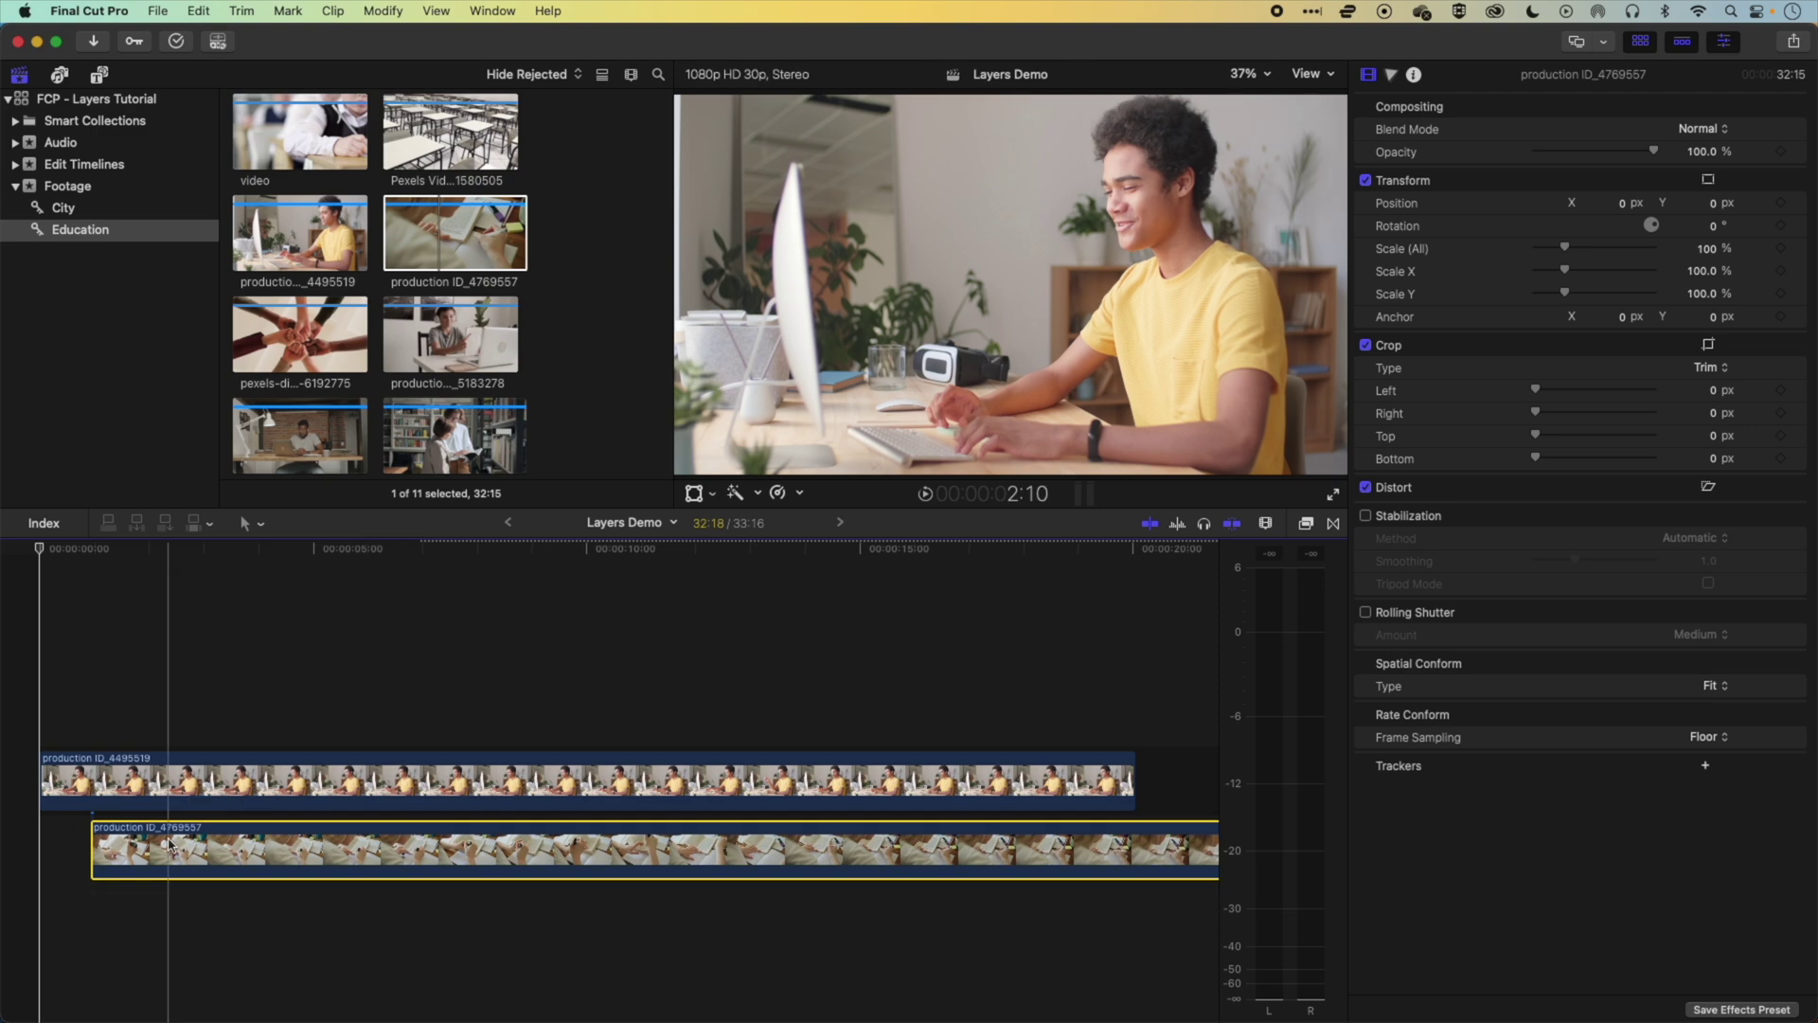
- Park the playhead at 3:00 and move the production ID_4769557 clip to the layer above the main storyline
{"action": "left_click", "coordinate": [175, 546]}
{"action": "left_click_drag", "start_coordinate": [175, 546], "coordinate": [207, 548]}
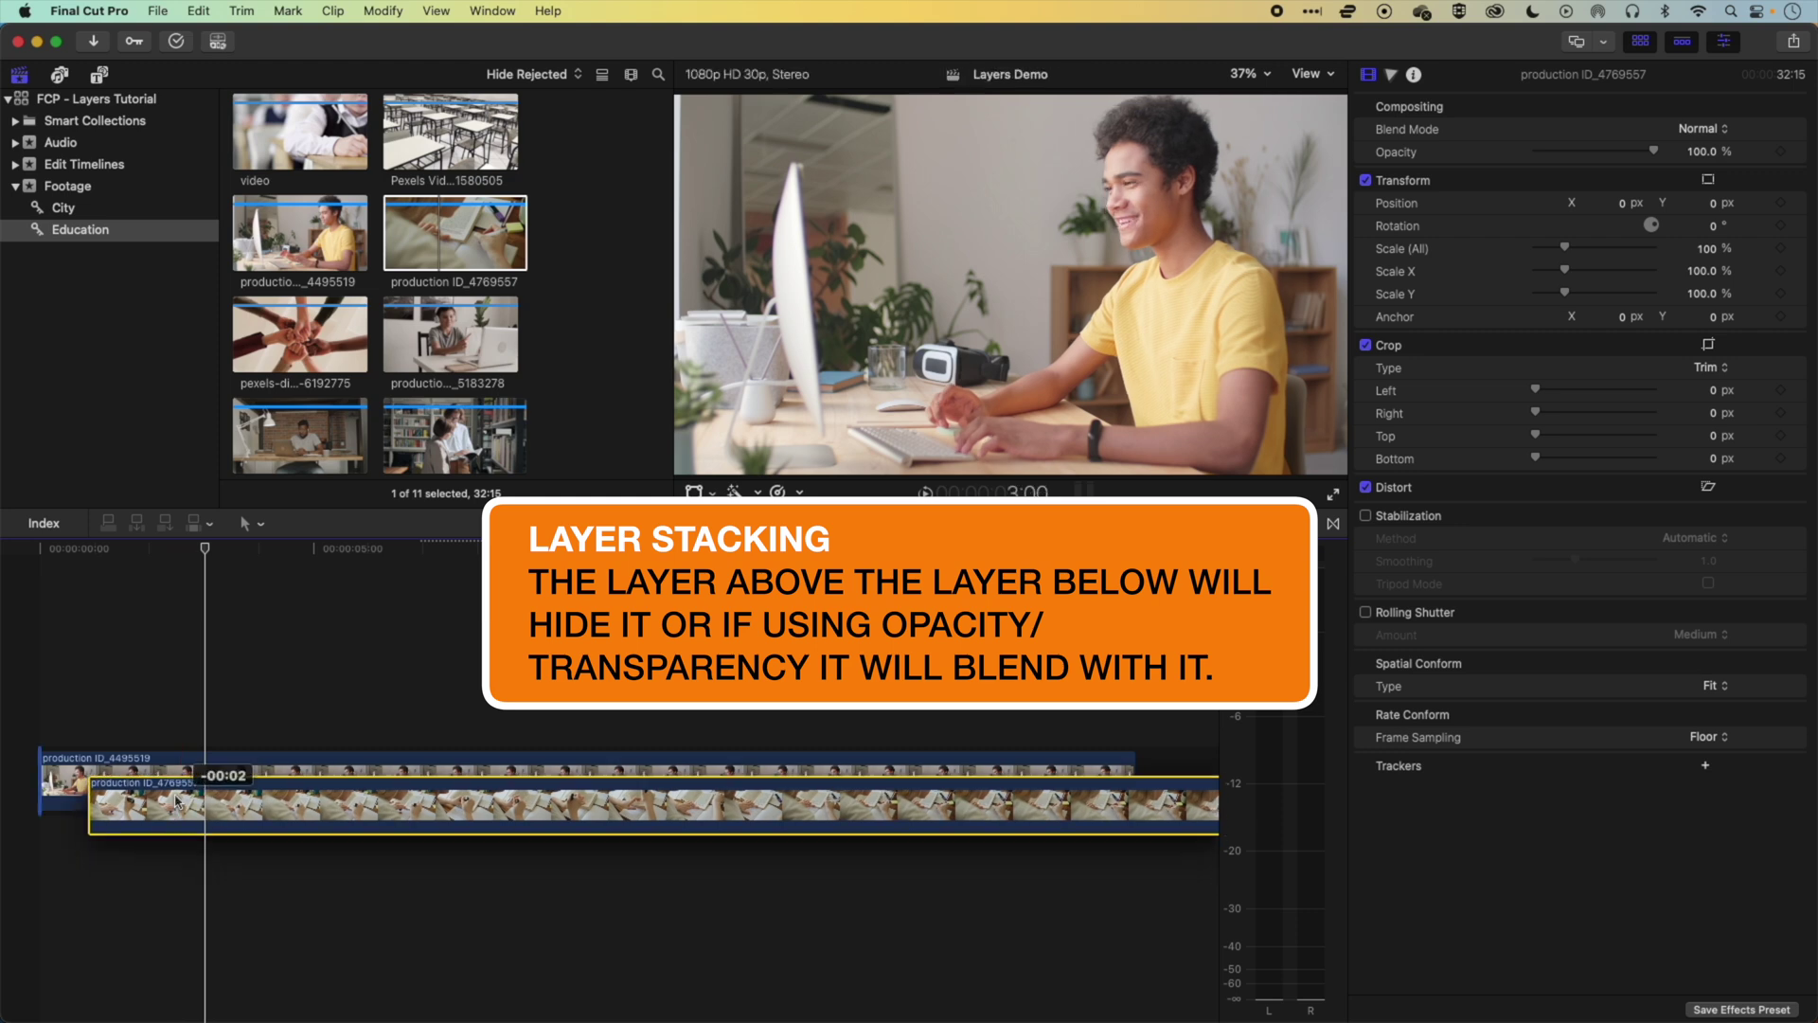
{"action": "left_click_drag", "start_coordinate": [178, 853], "coordinate": [176, 717]}
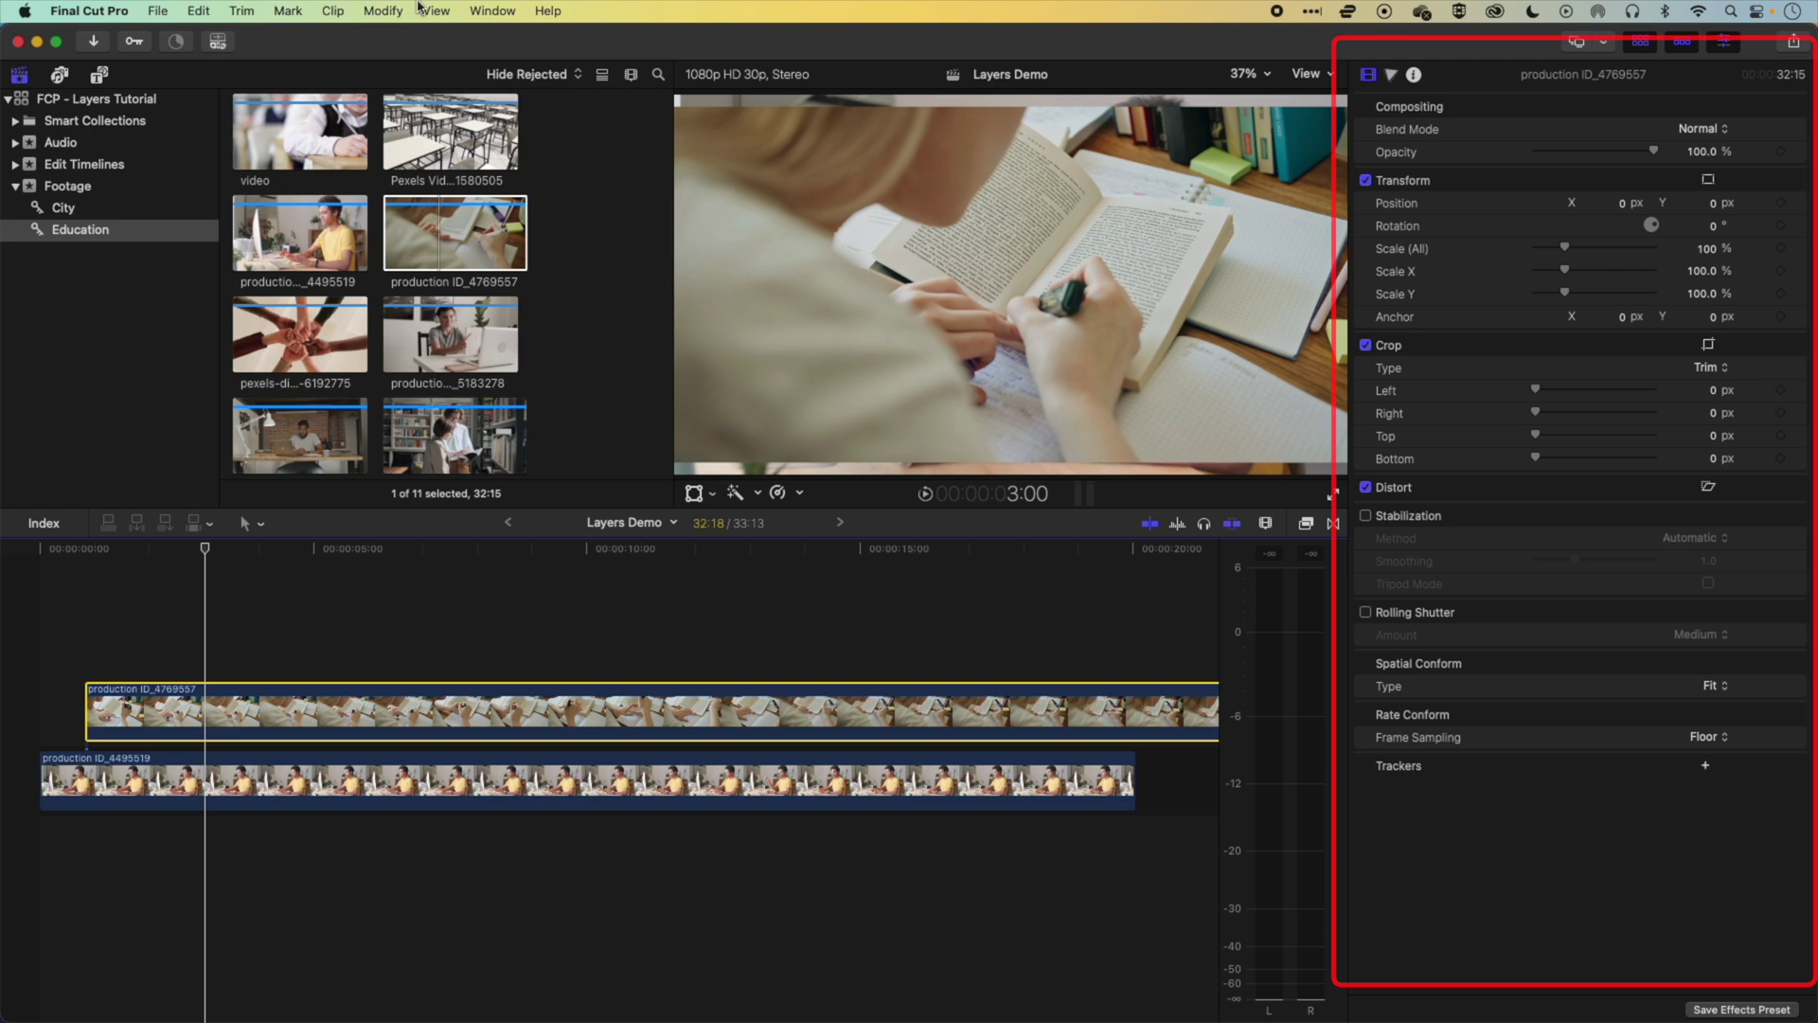
- Locate the Inspector among the workspace display options and toggle the Inspector between half and full height
{"action": "left_click", "coordinate": [506, 12]}
{"action": "mouse_move", "coordinate": [564, 270]}
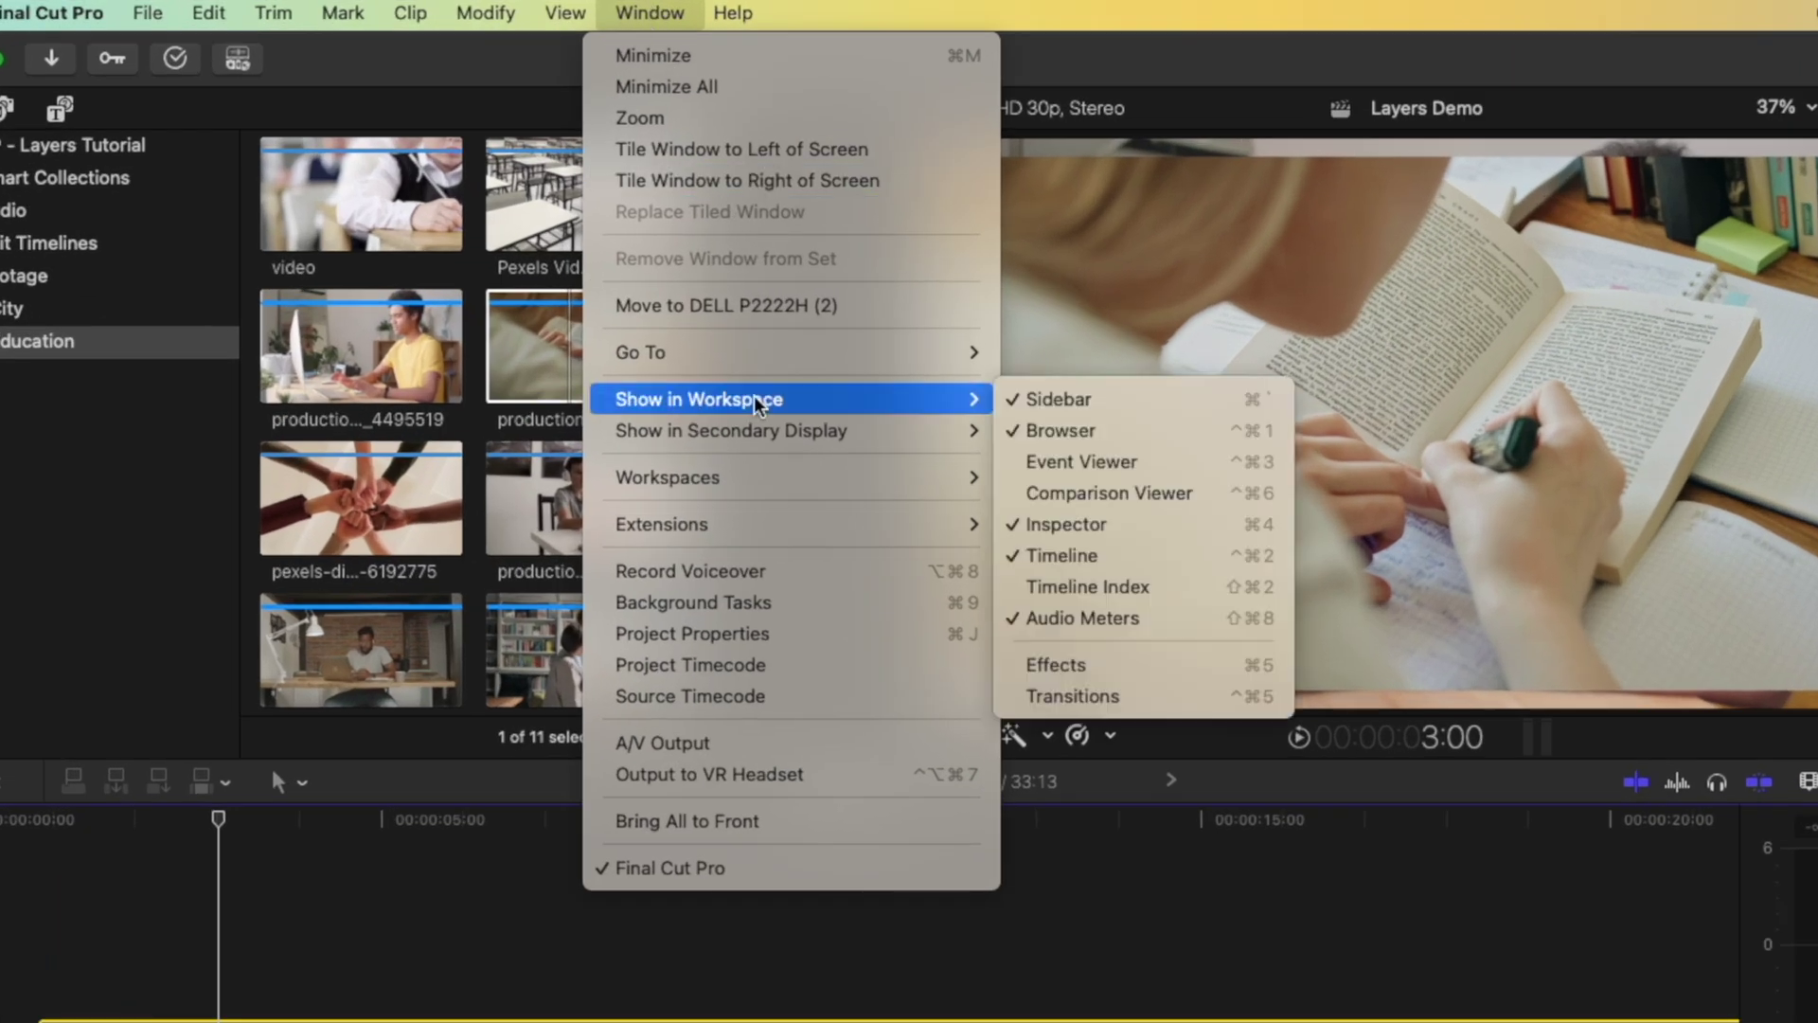
{"action": "left_click", "coordinate": [1108, 535]}
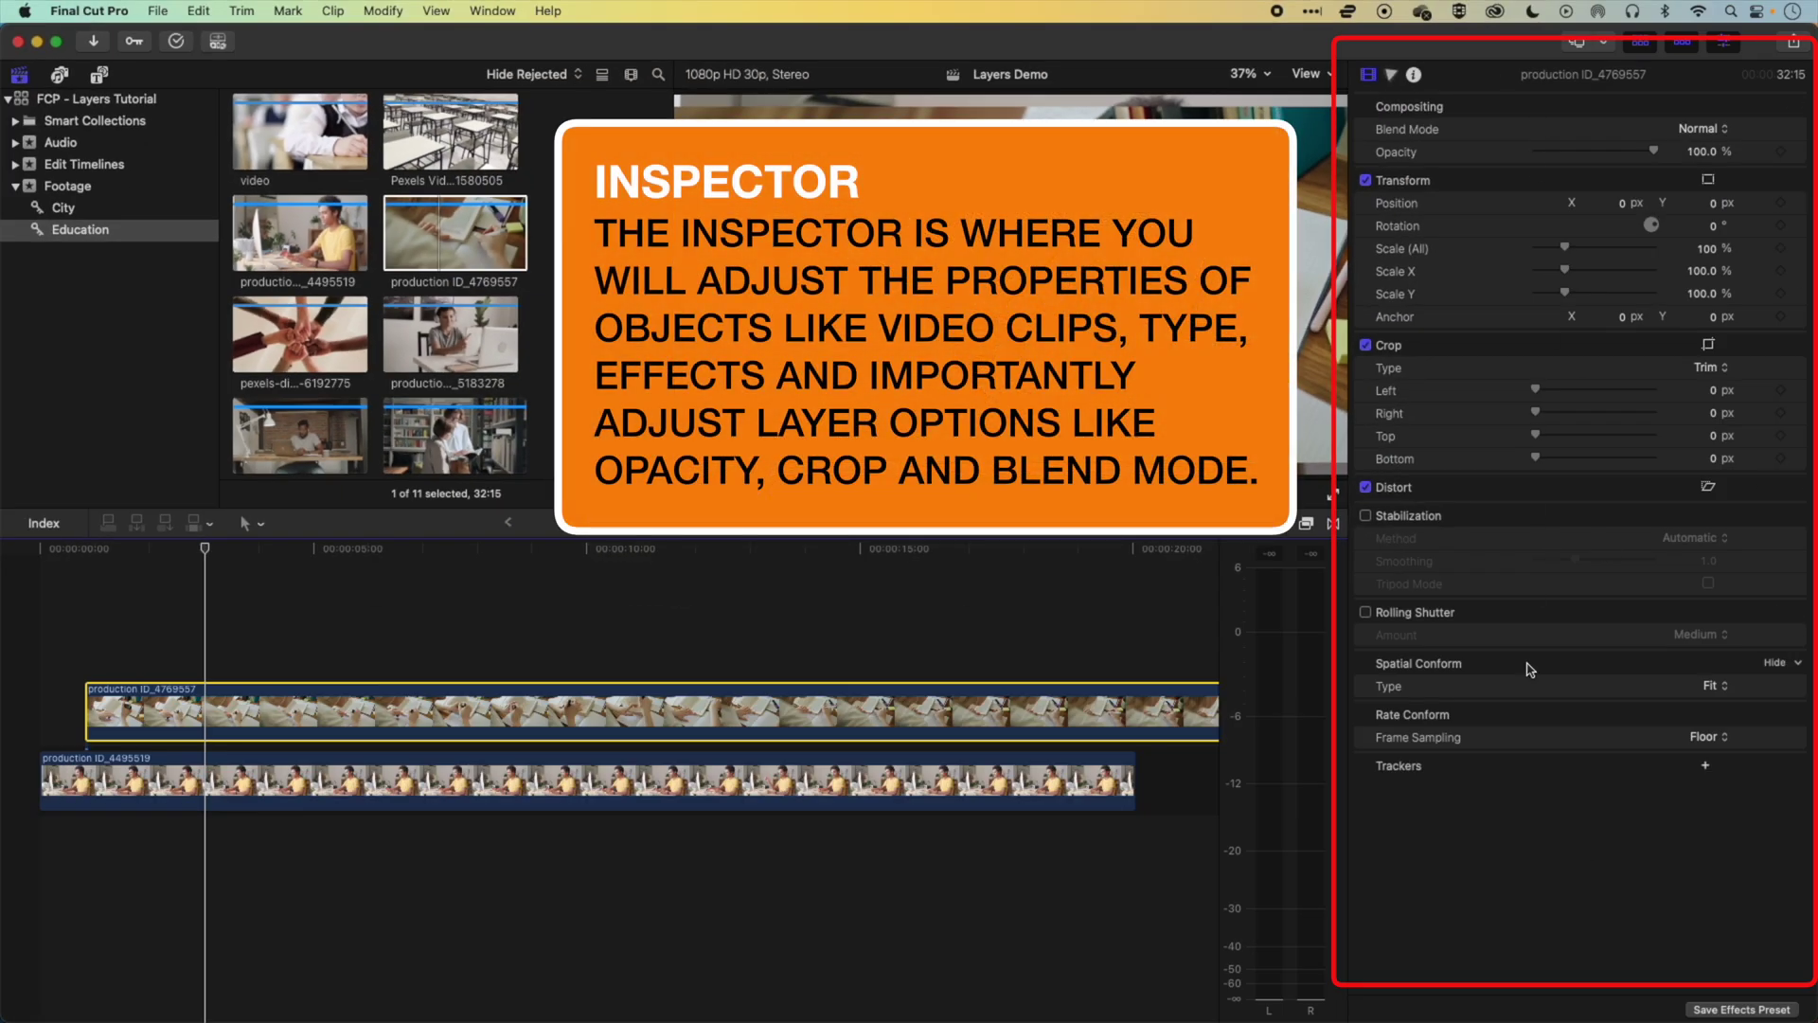
{"action": "double_click", "coordinate": [1499, 81]}
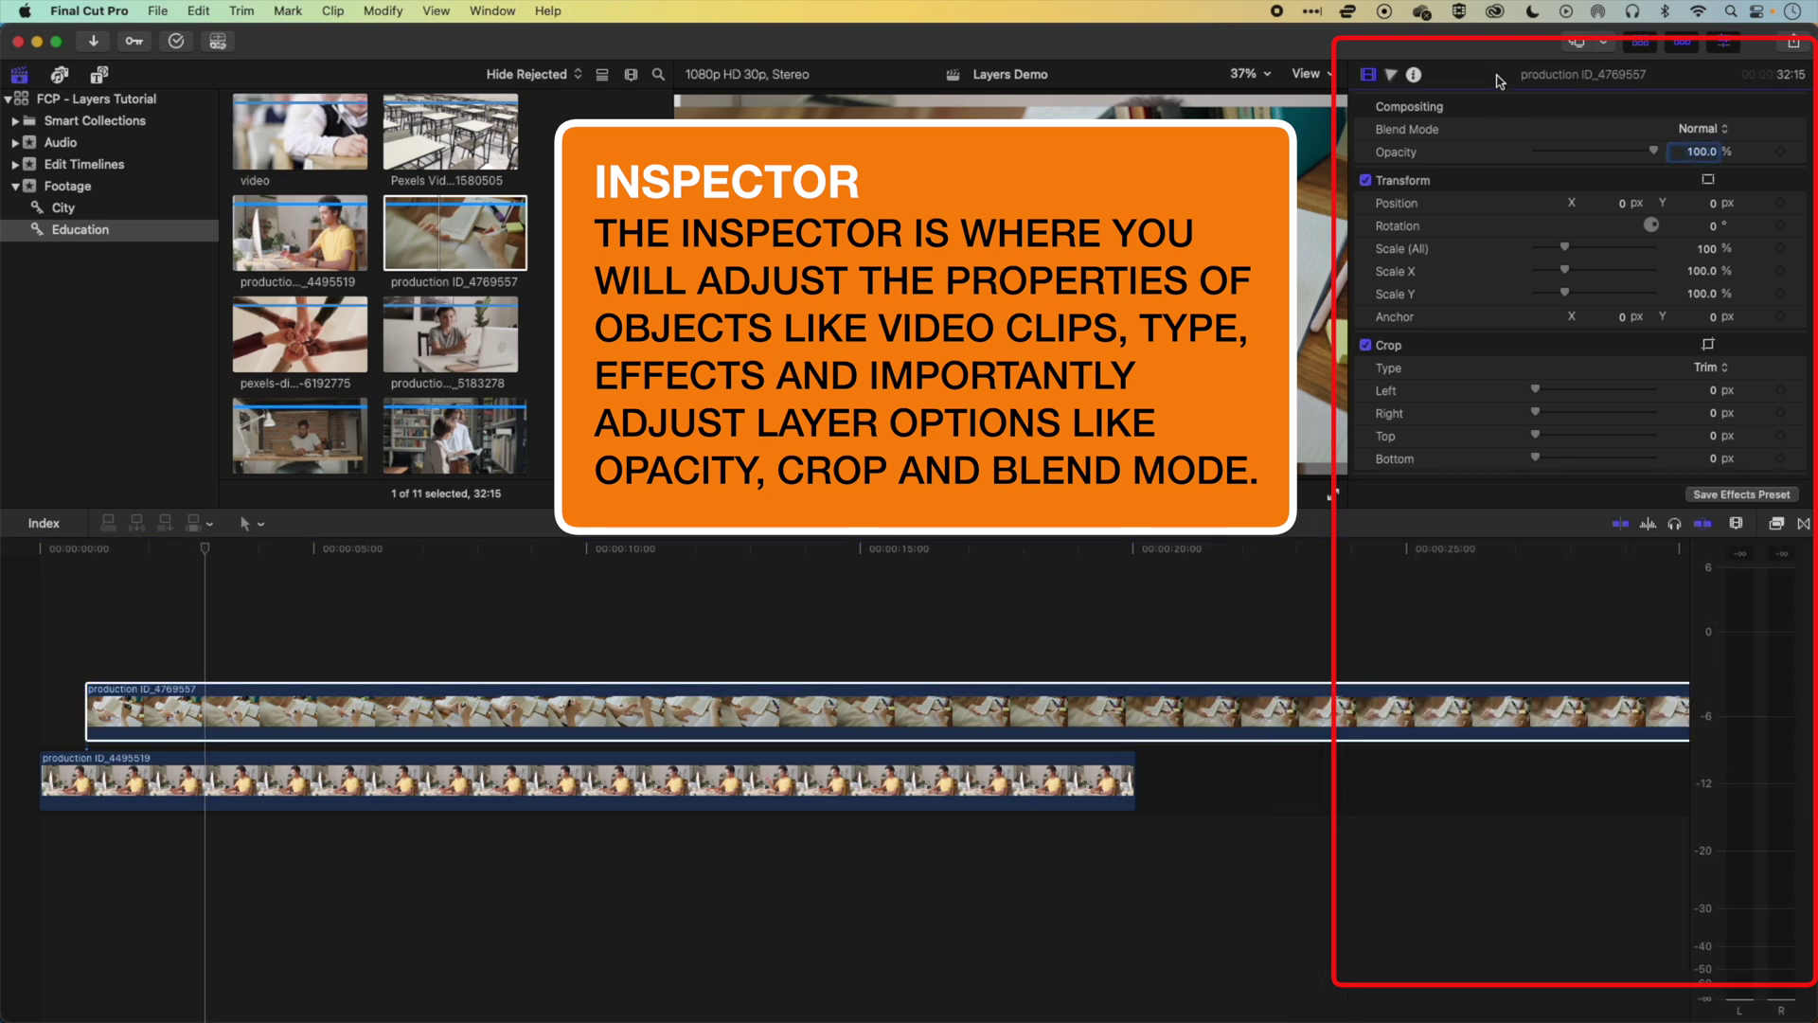
{"action": "double_click", "coordinate": [1499, 81]}
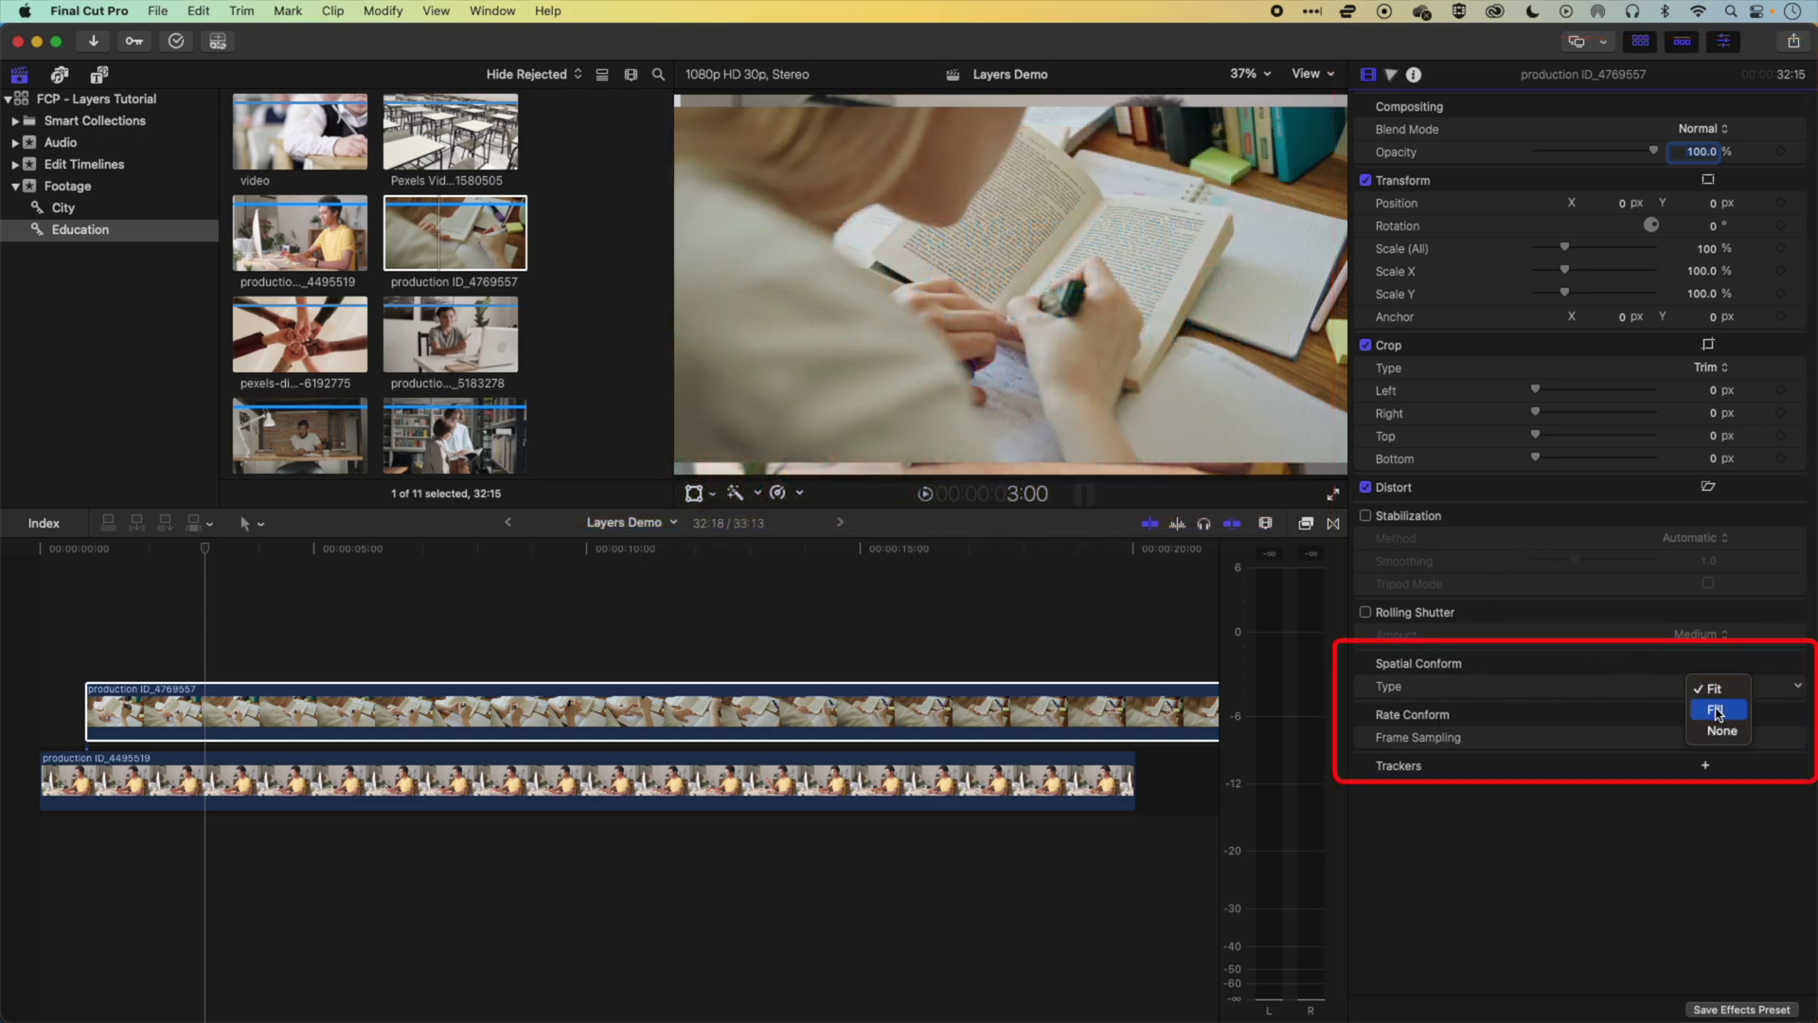
- Set the upper clip's Spatial Conform type to Fill and shift the clip to the start of the timeline
{"action": "left_click", "coordinate": [1720, 711]}
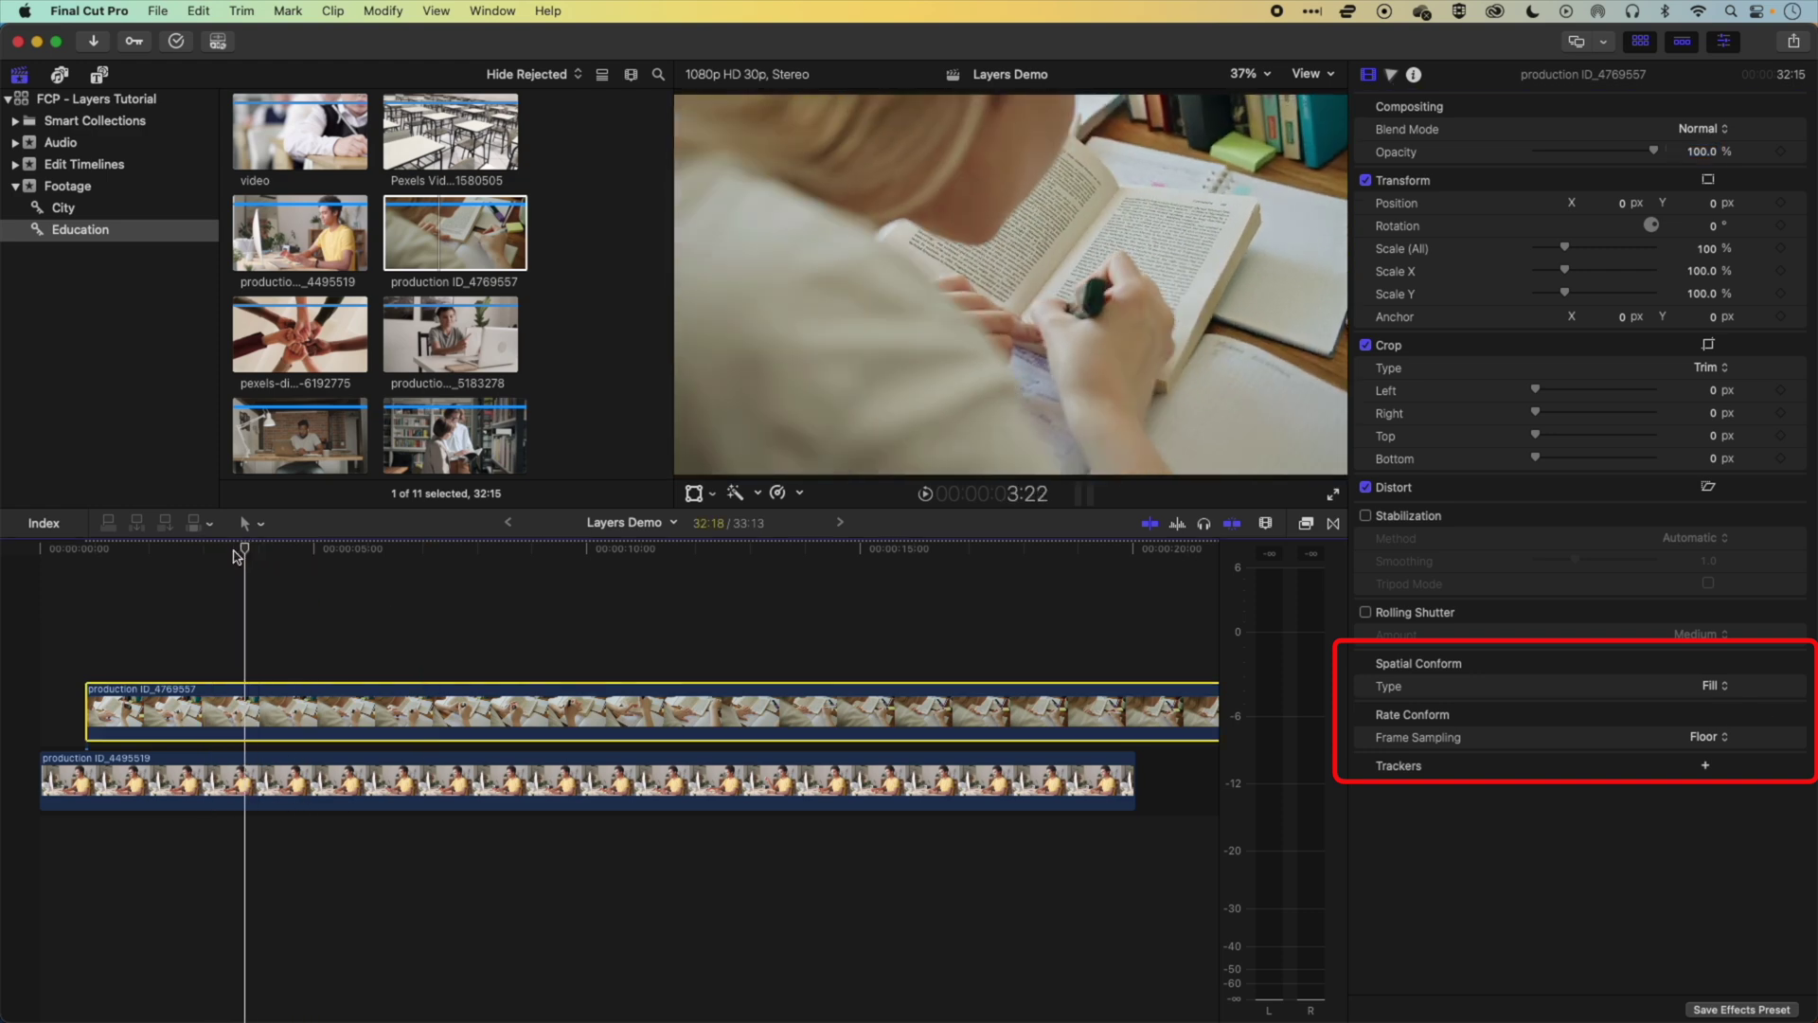
{"action": "mouse_move", "coordinate": [249, 710]}
{"action": "left_mouse_down"}
{"action": "mouse_move", "coordinate": [207, 720]}
{"action": "mouse_move", "coordinate": [204, 760]}
{"action": "left_mouse_up"}
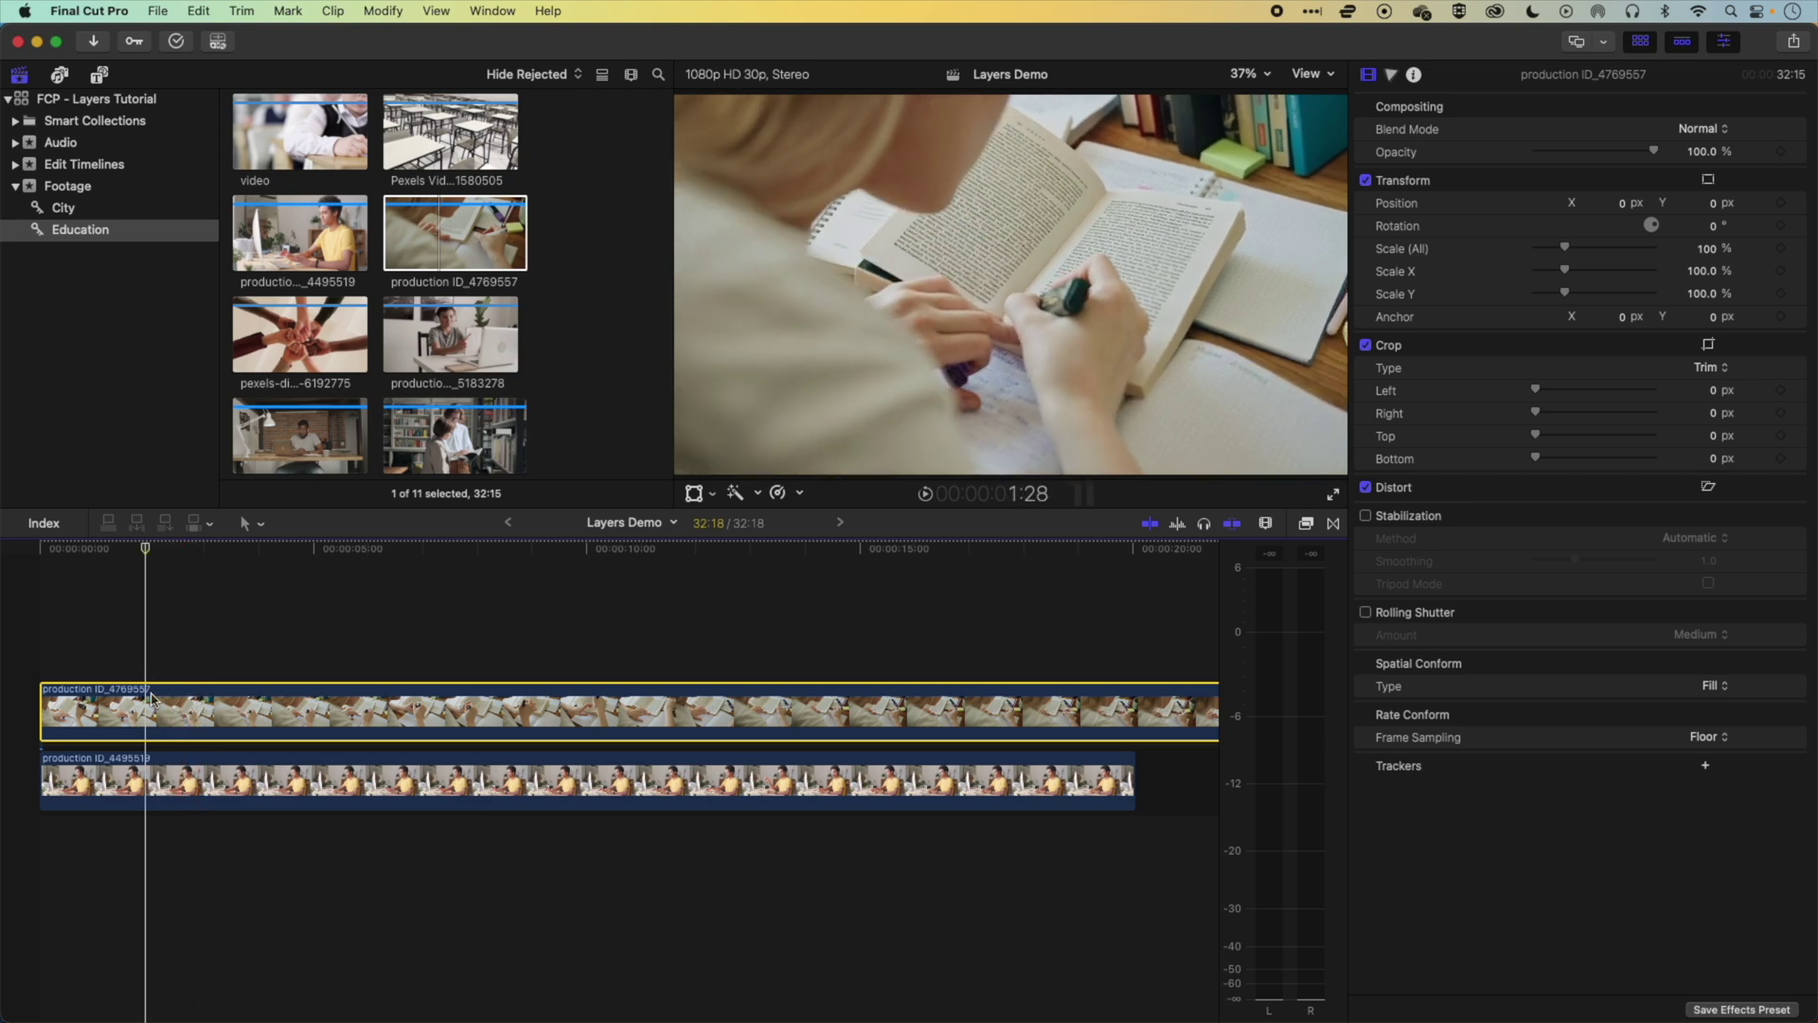
- With the viewer at 25%, transform the upper clip into a lower-left picture-in-picture, scaled to about 32% at X -562, Y -303 px
{"action": "left_click", "coordinate": [696, 494]}
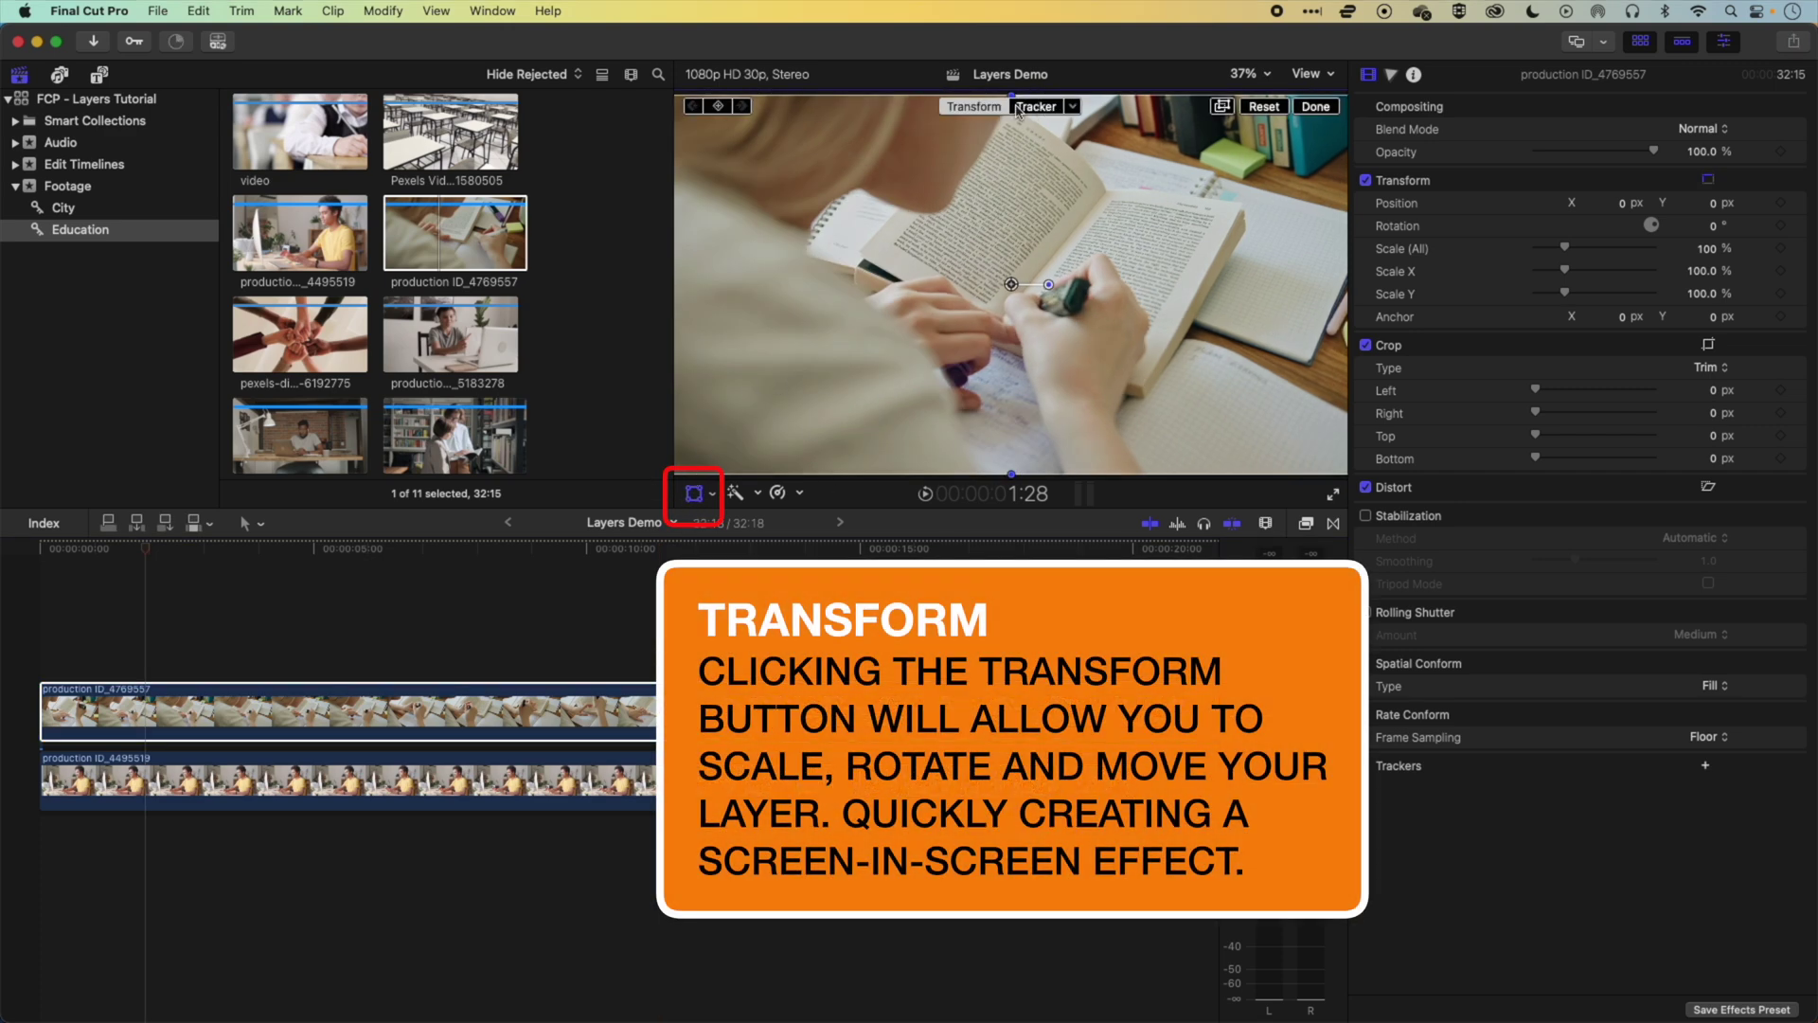
{"action": "left_click", "coordinate": [1265, 76]}
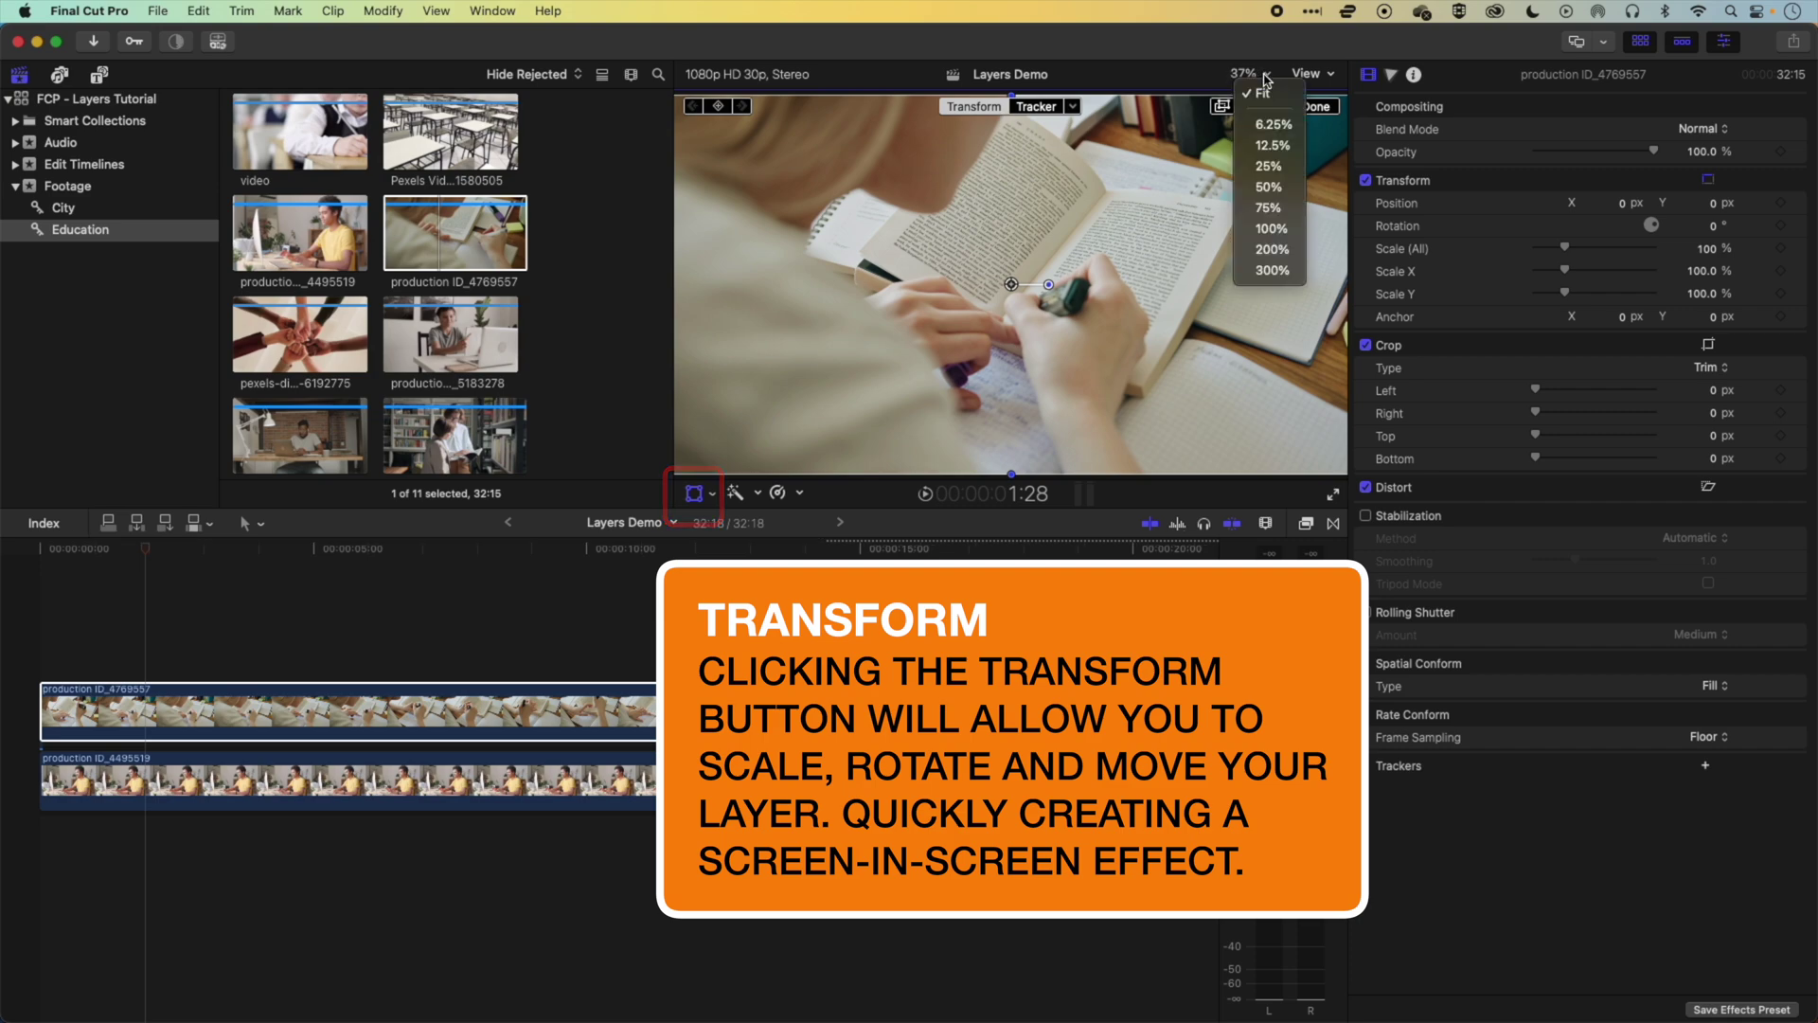
{"action": "left_click", "coordinate": [1269, 165]}
{"action": "left_click_drag", "start_coordinate": [1241, 157], "coordinate": [1086, 245]}
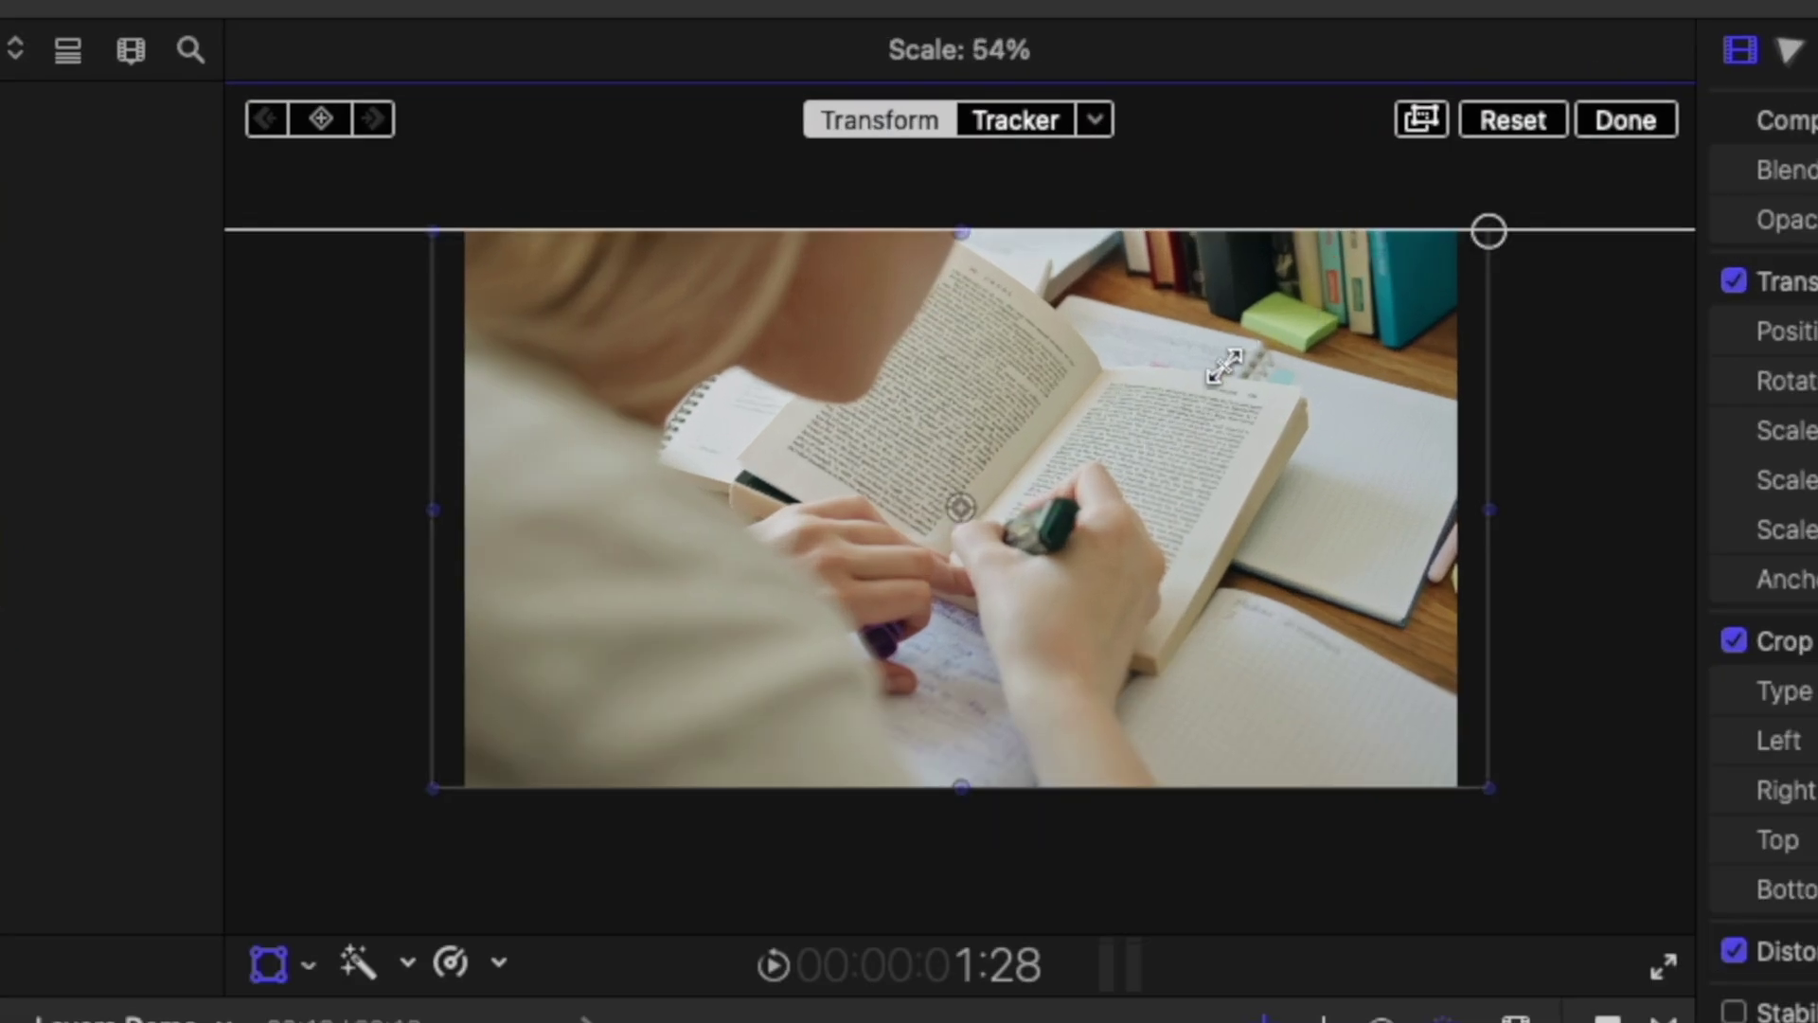
{"action": "left_click_drag", "start_coordinate": [1127, 421], "coordinate": [996, 515]}
{"action": "left_click_drag", "start_coordinate": [1165, 409], "coordinate": [1006, 513]}
{"action": "left_click_drag", "start_coordinate": [827, 590], "coordinate": [670, 665]}
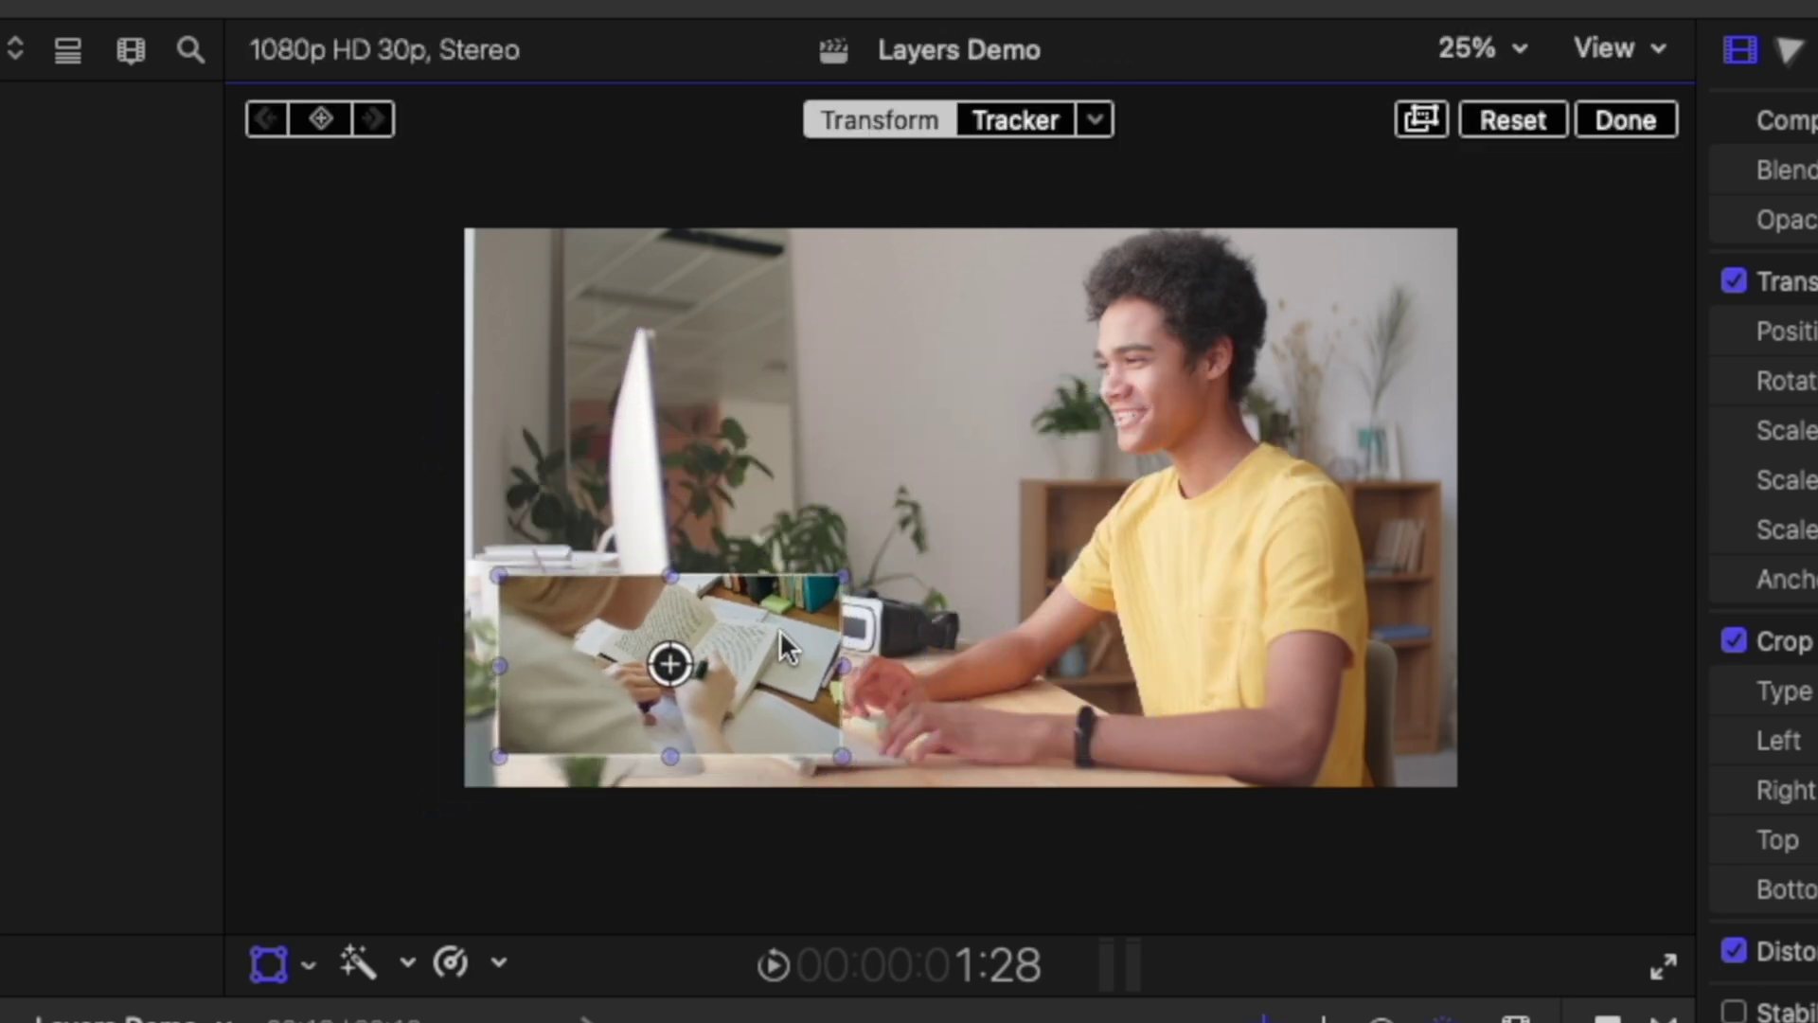
- Play through the timeline to preview the picture-in-picture effect over the main storyline
{"action": "key", "text": "l"}
{"action": "key", "text": "l"}
{"action": "key", "text": "l"}
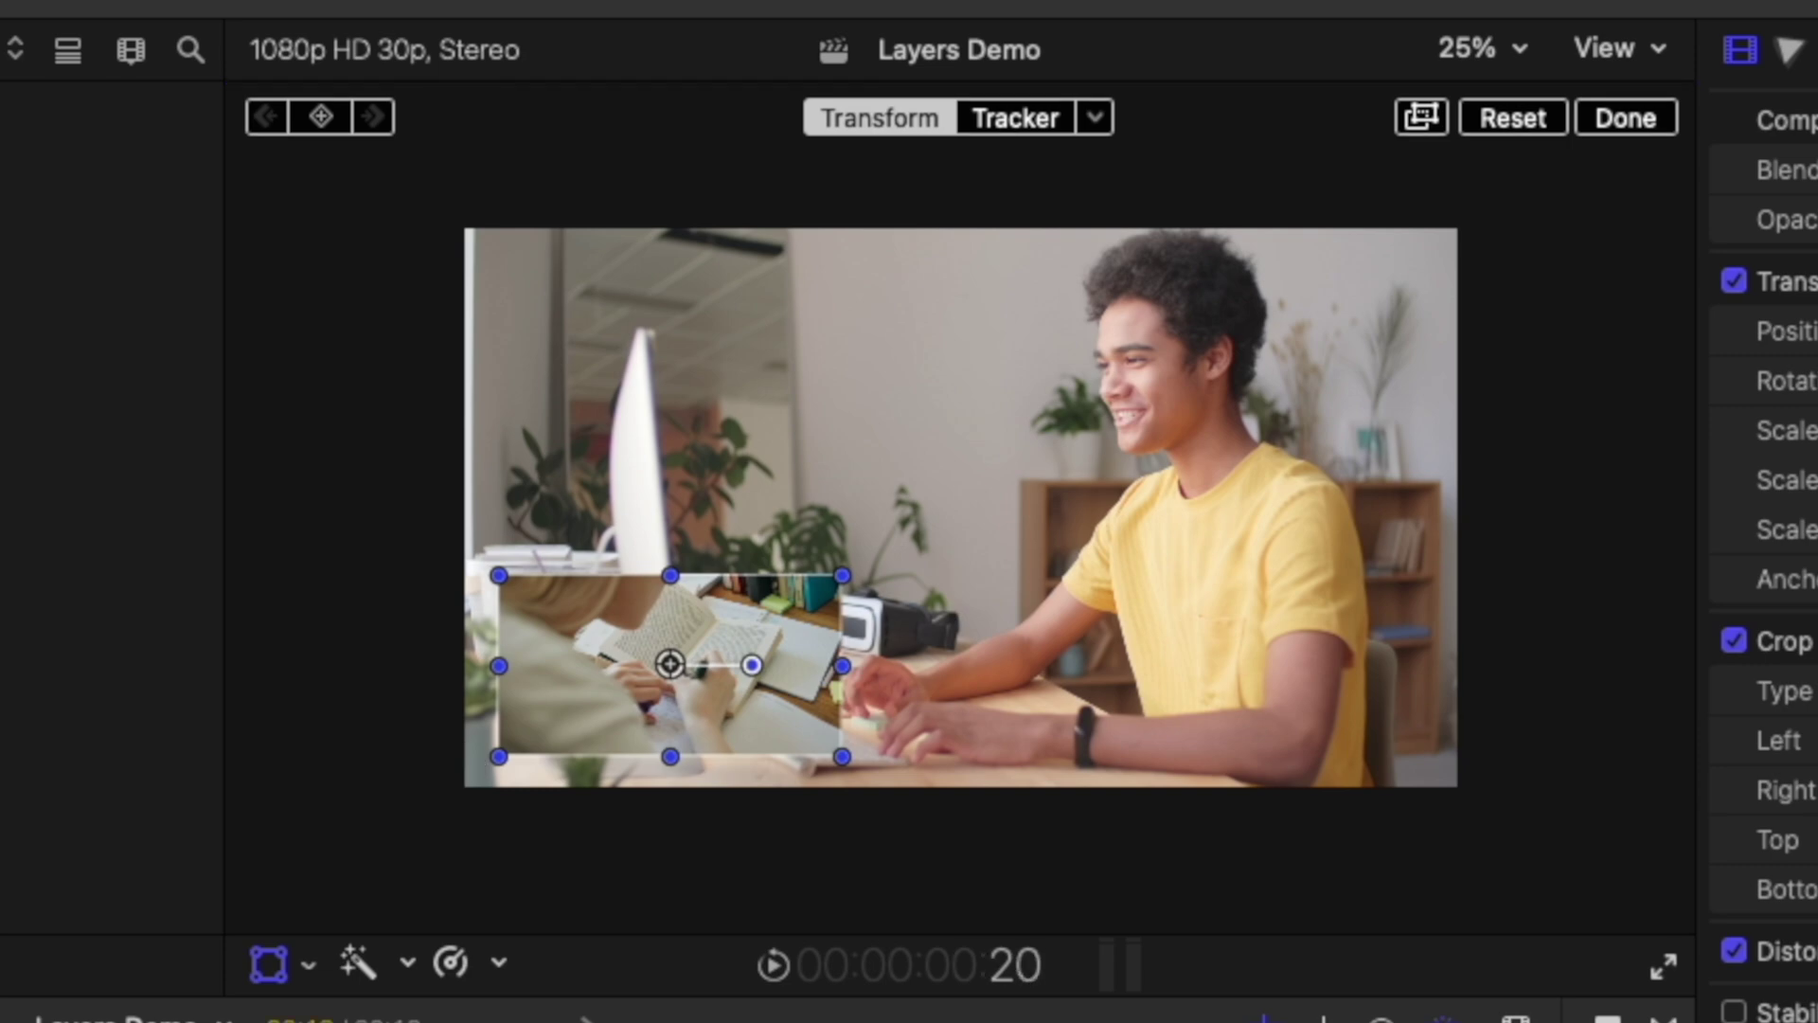
{"action": "key", "text": "j"}
{"action": "key", "text": "j"}
{"action": "key", "text": "j"}
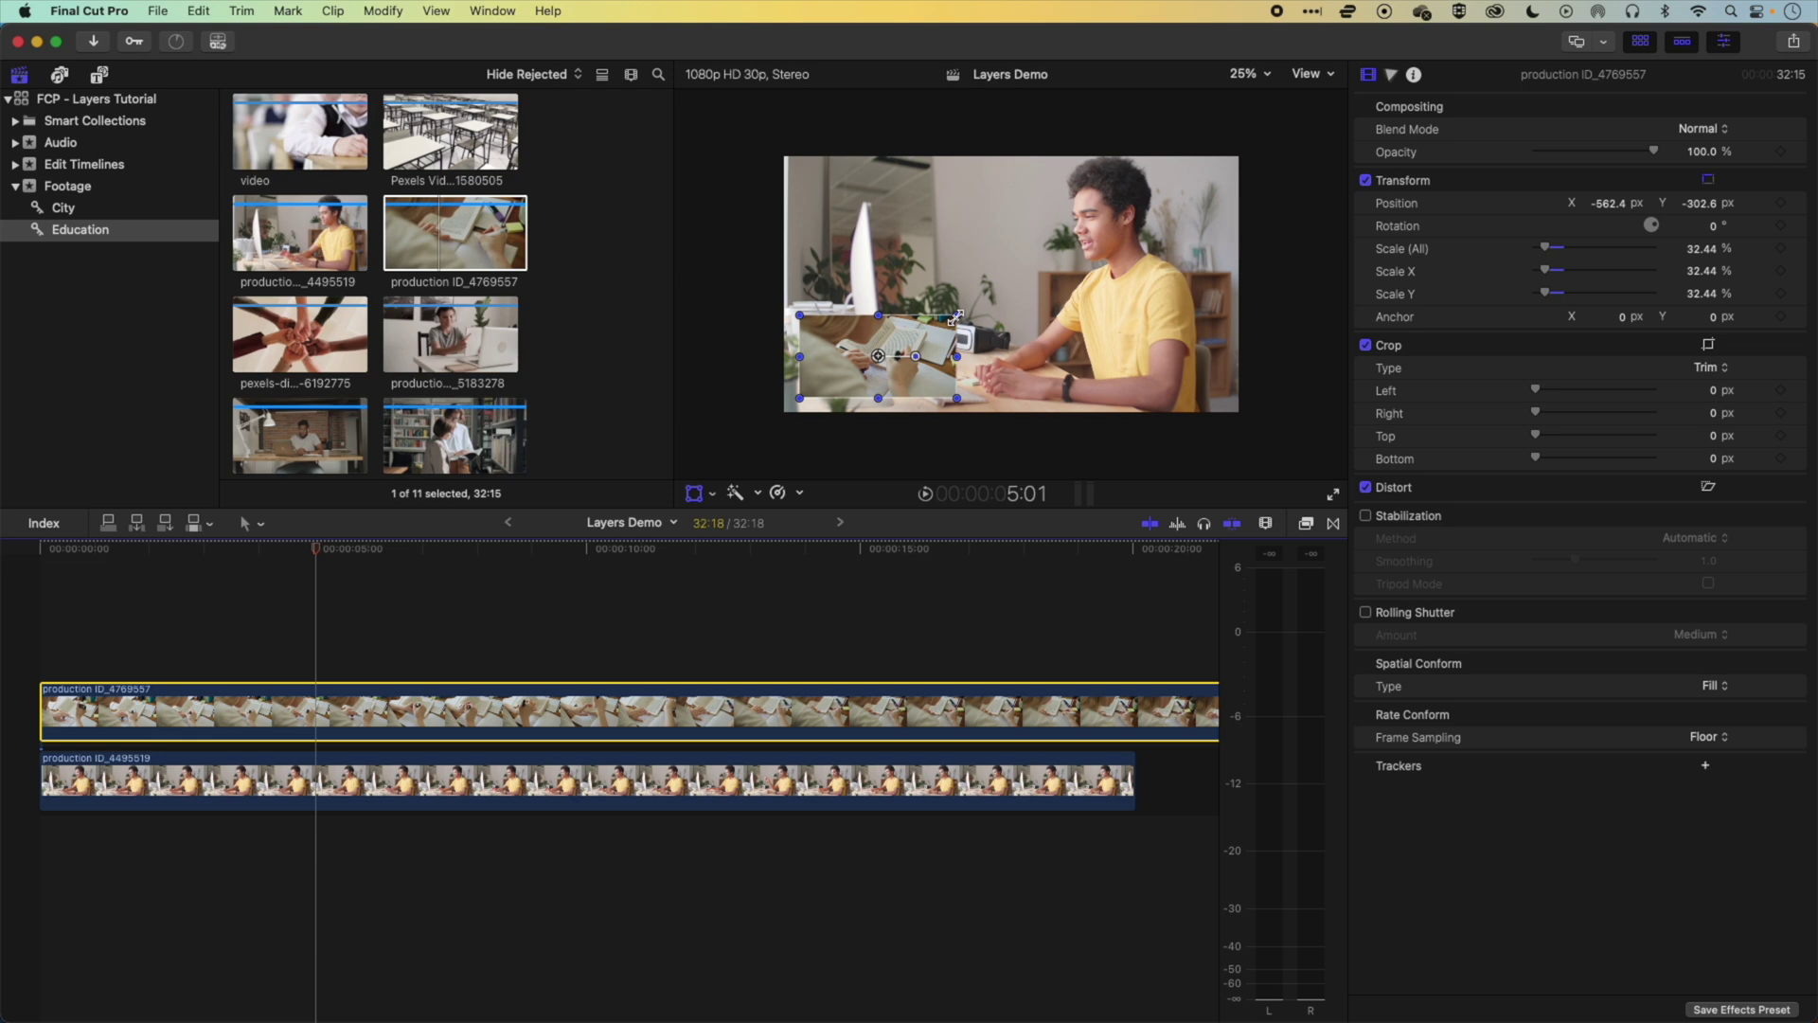
- Undo the upper clip's scaling and repositioning until it fills the frame again, and leave Transform mode
{"action": "key", "text": "super+z"}
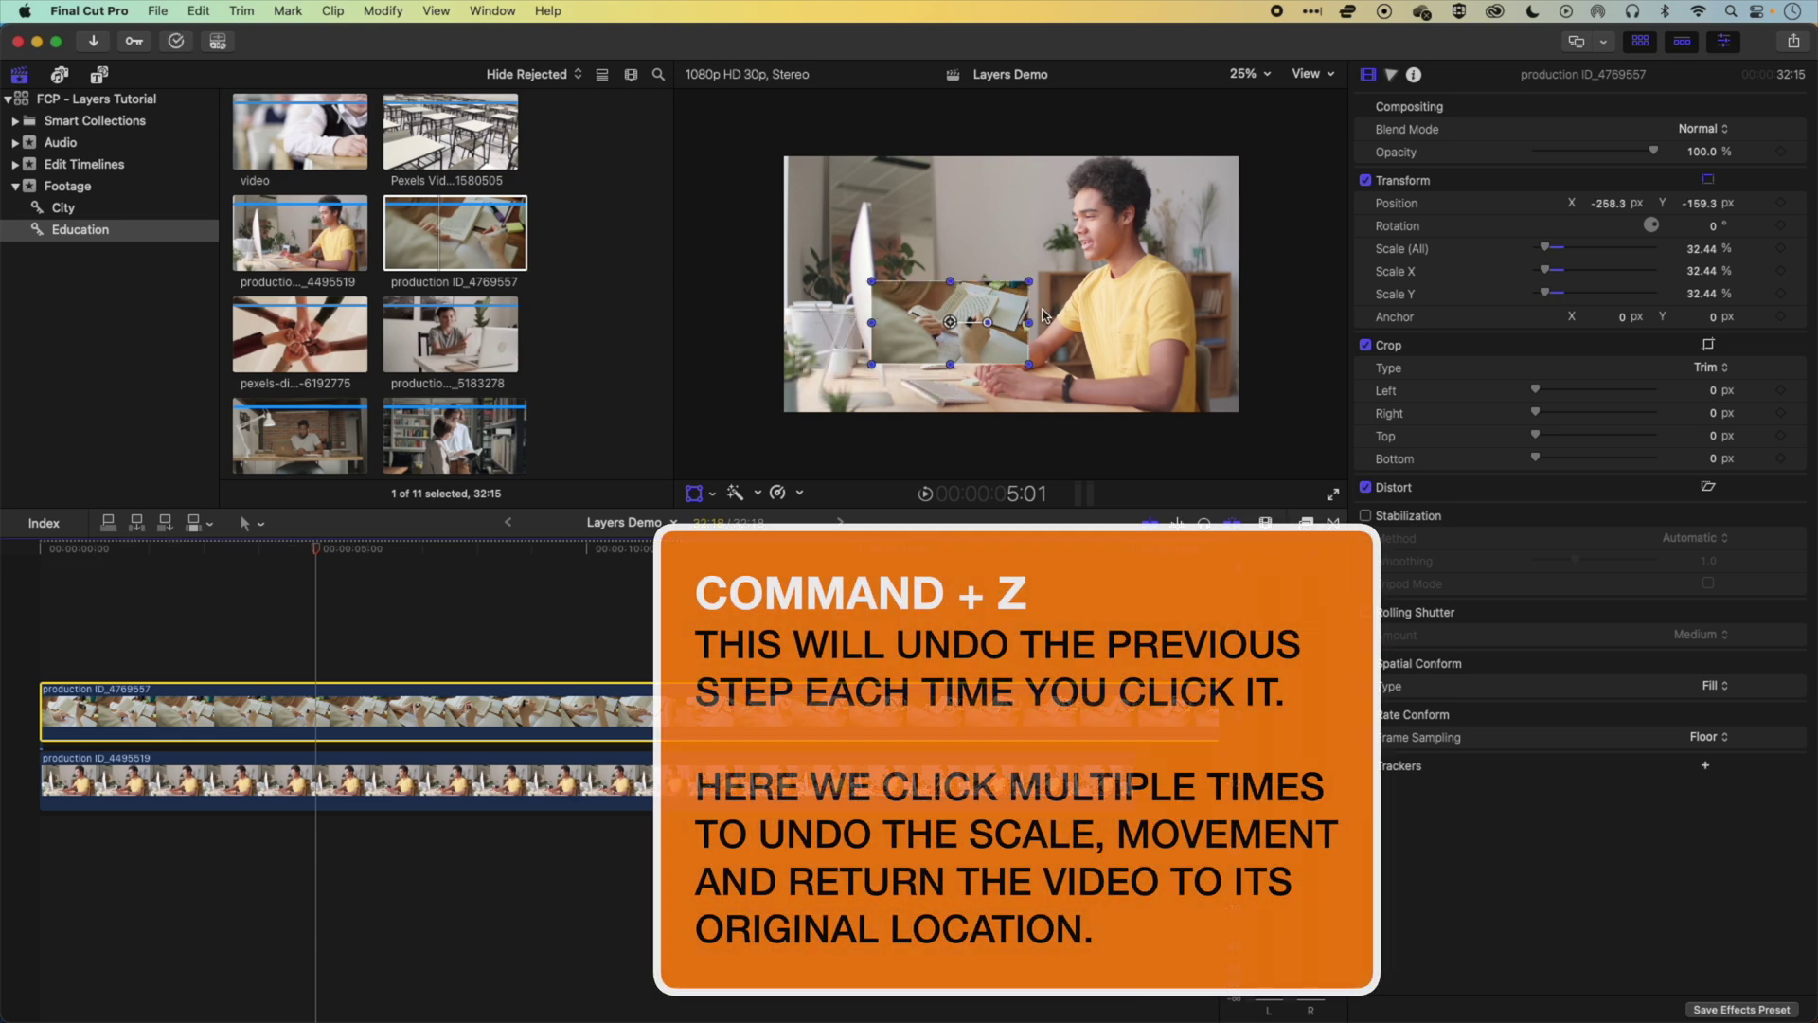
{"action": "key", "text": "super+z"}
{"action": "key", "text": "super+z"}
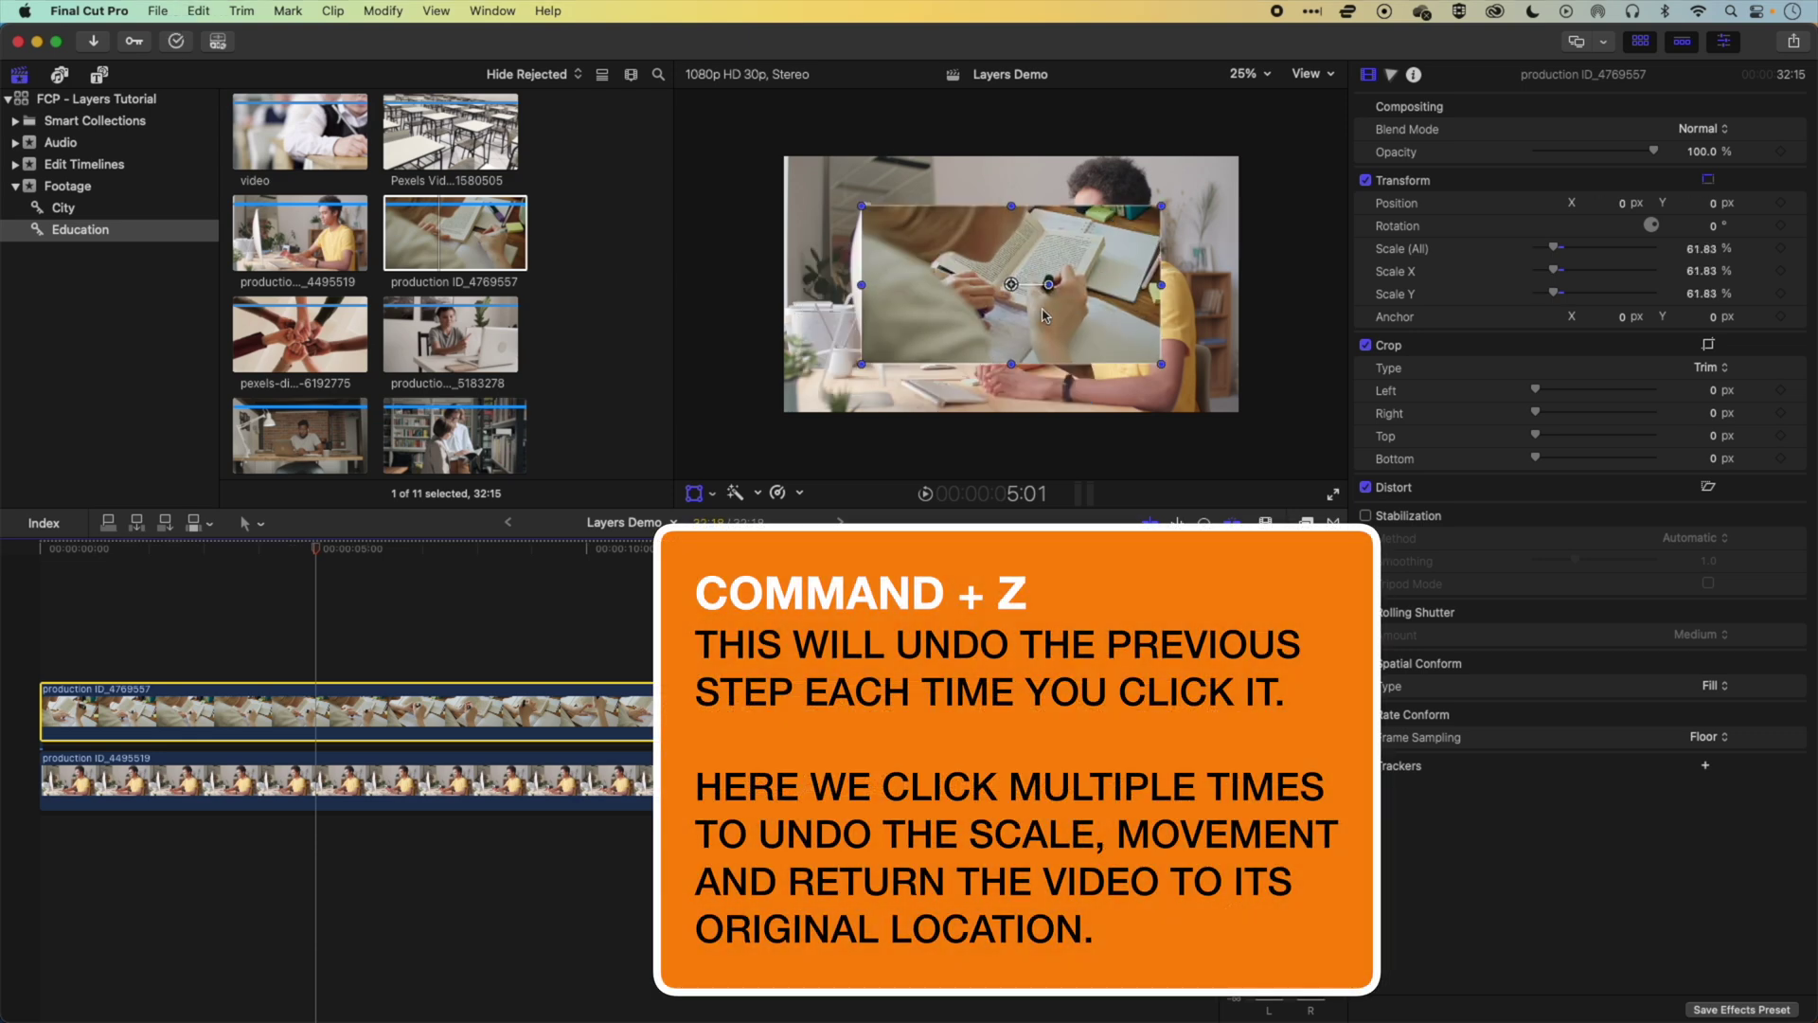
{"action": "key", "text": "super+z"}
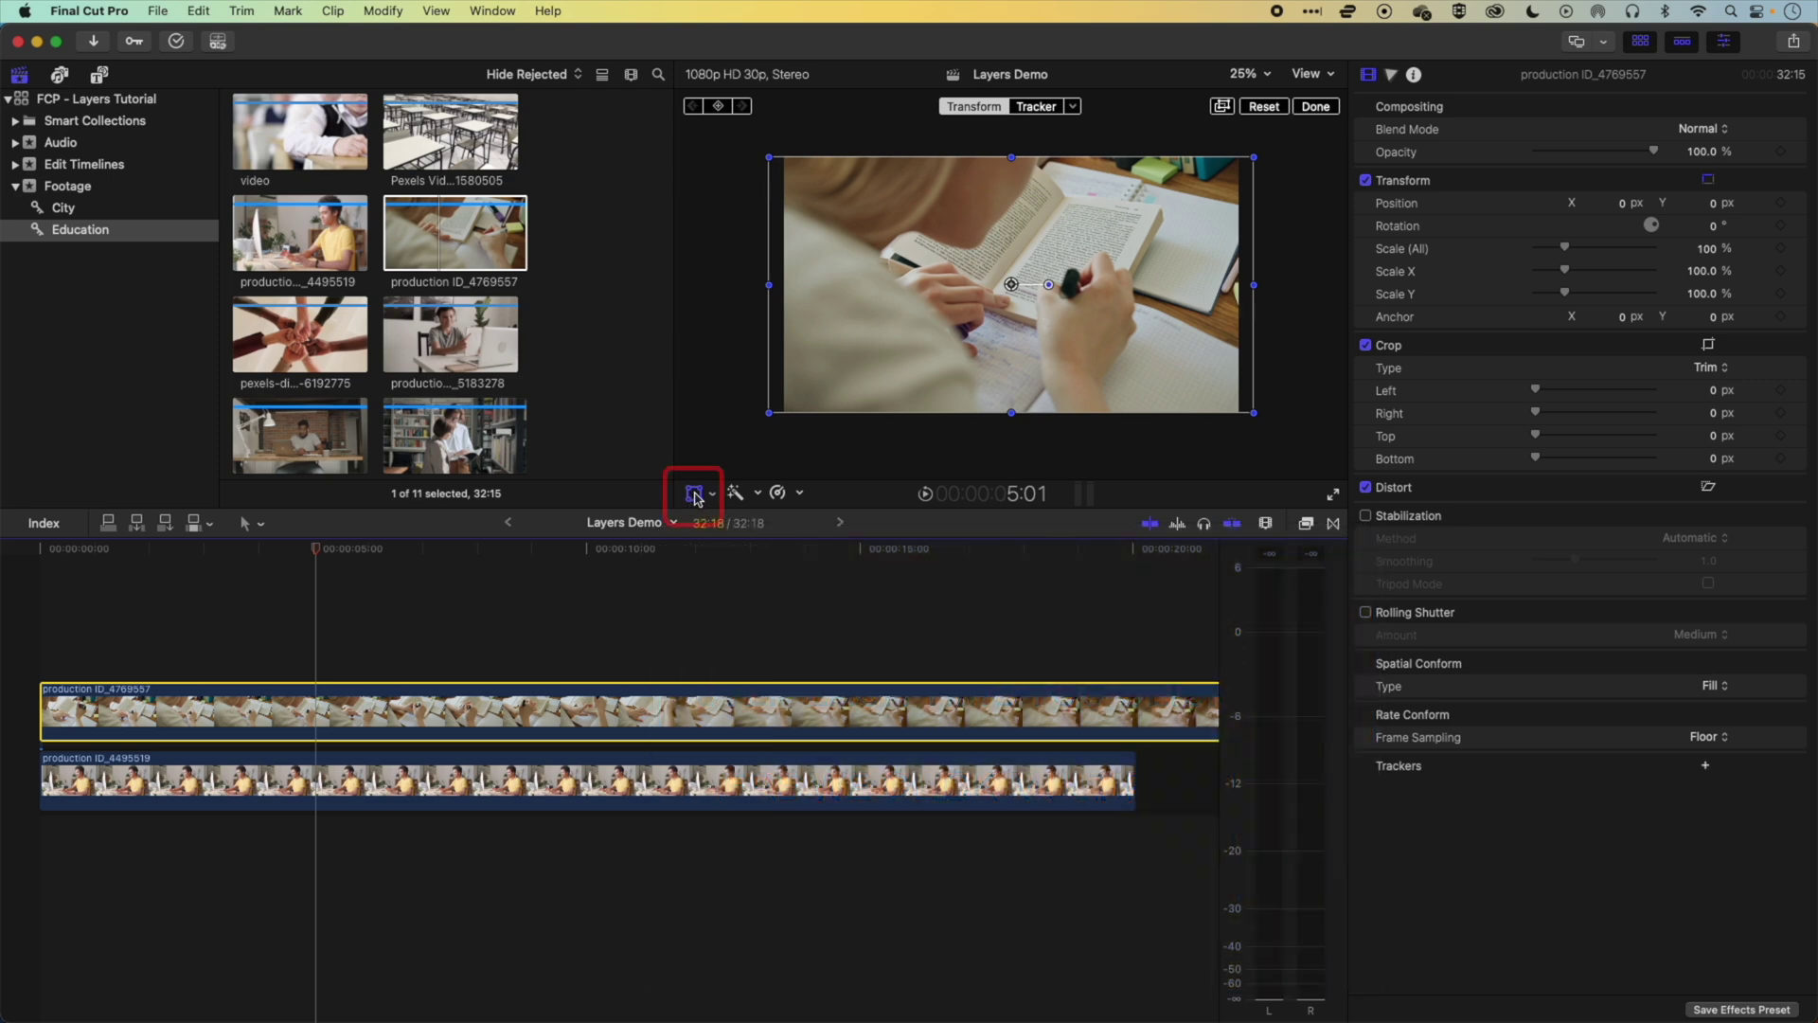
{"action": "left_click", "coordinate": [695, 494]}
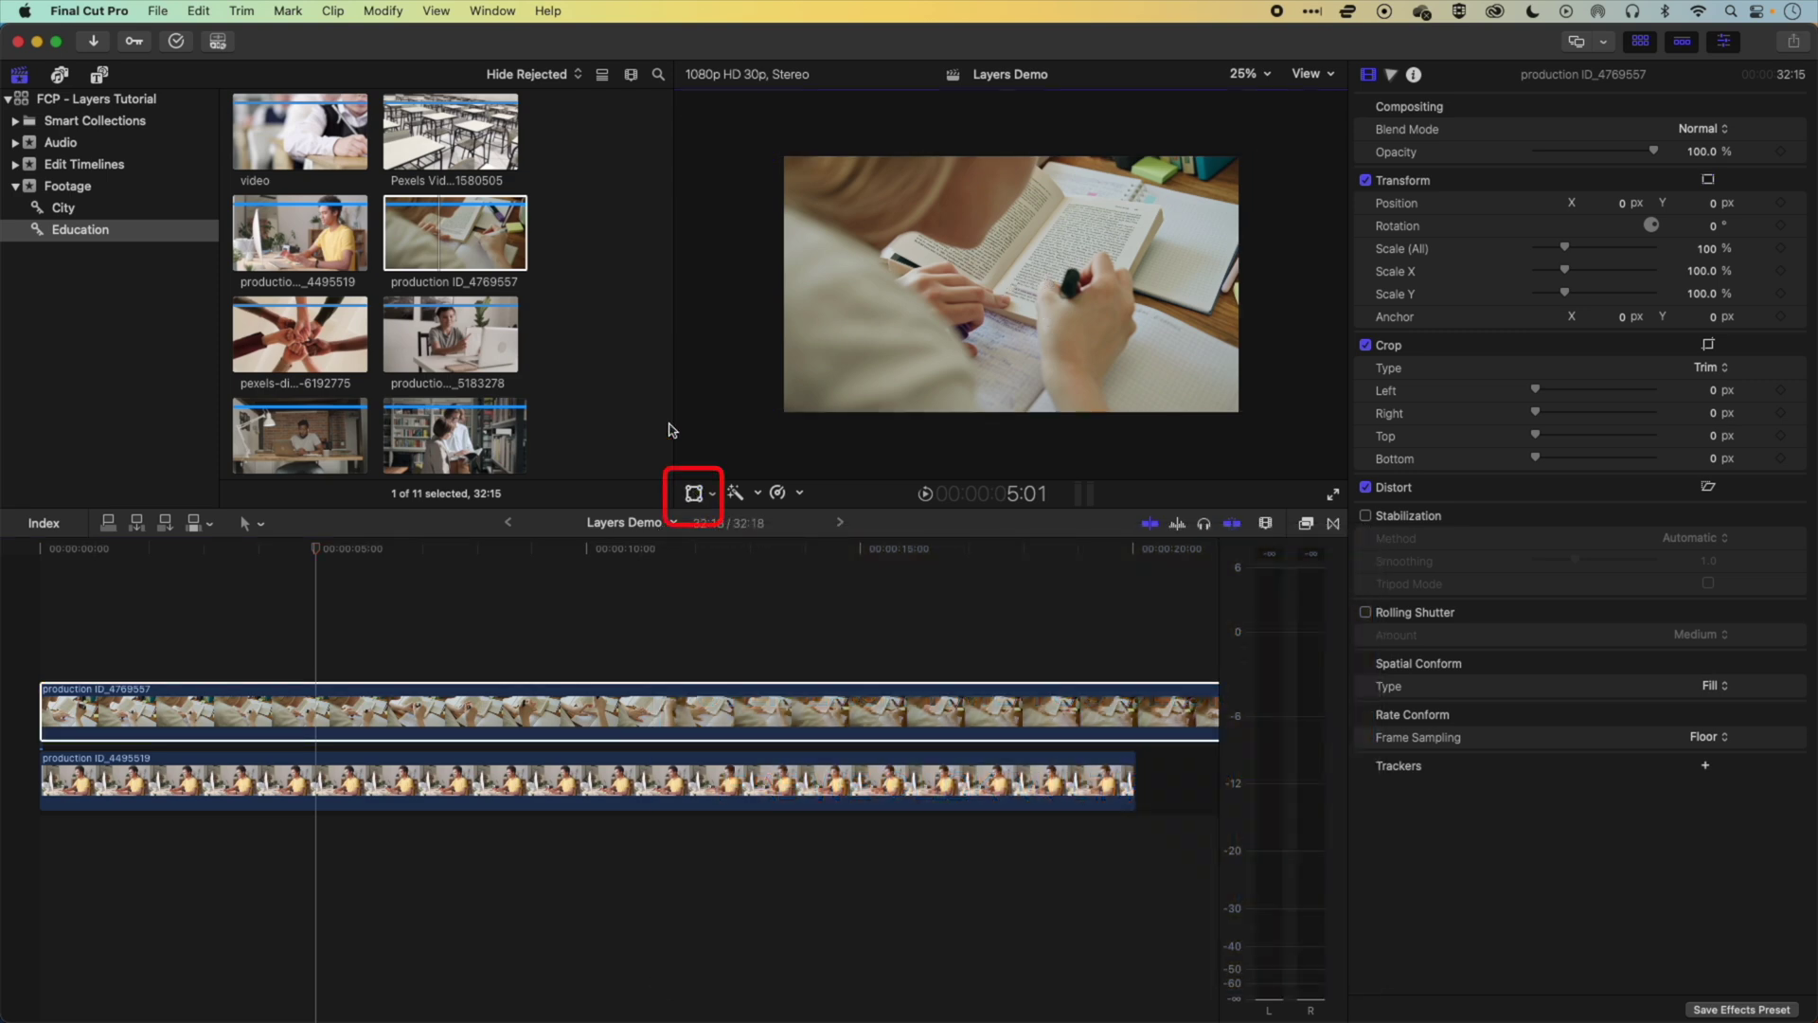
- Connect the Poolside Radio - Dyalla audio clip below the main storyline and align its start with the beginning of the timeline
{"action": "key", "text": "super+1"}
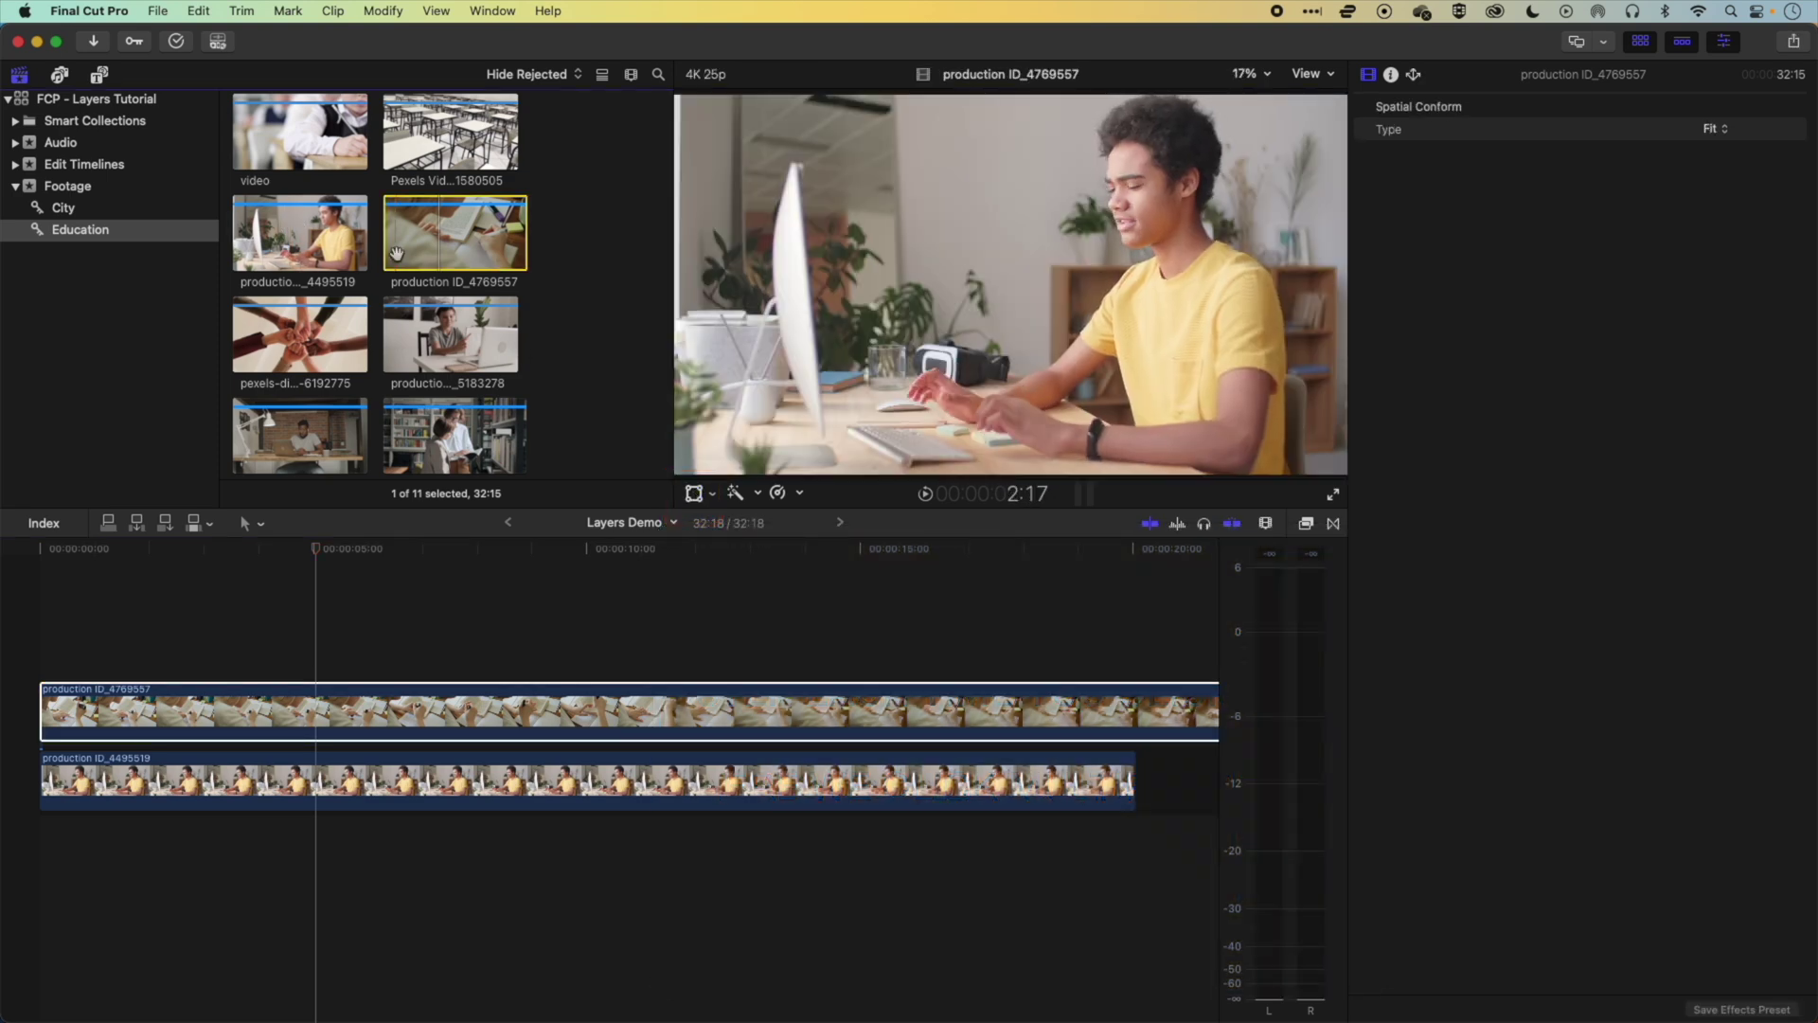
{"action": "left_click", "coordinate": [55, 143]}
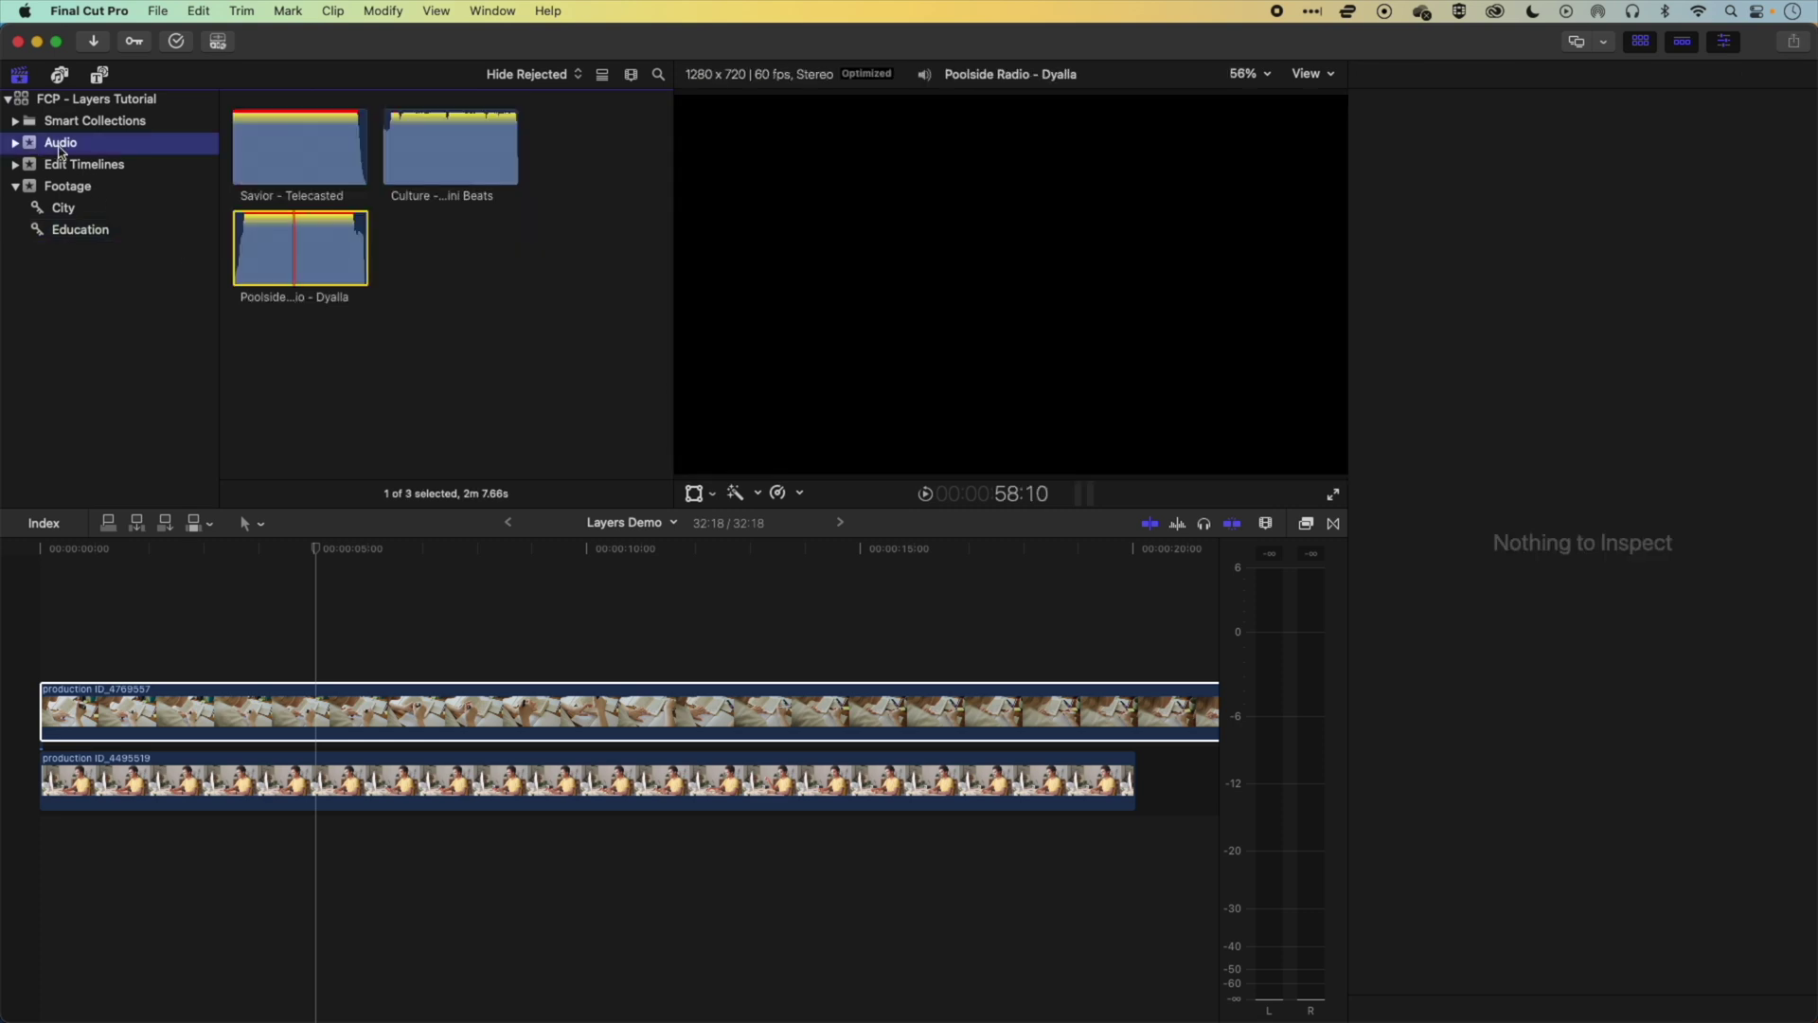
{"action": "left_click", "coordinate": [281, 247]}
{"action": "left_click_drag", "start_coordinate": [292, 540], "coordinate": [93, 613]}
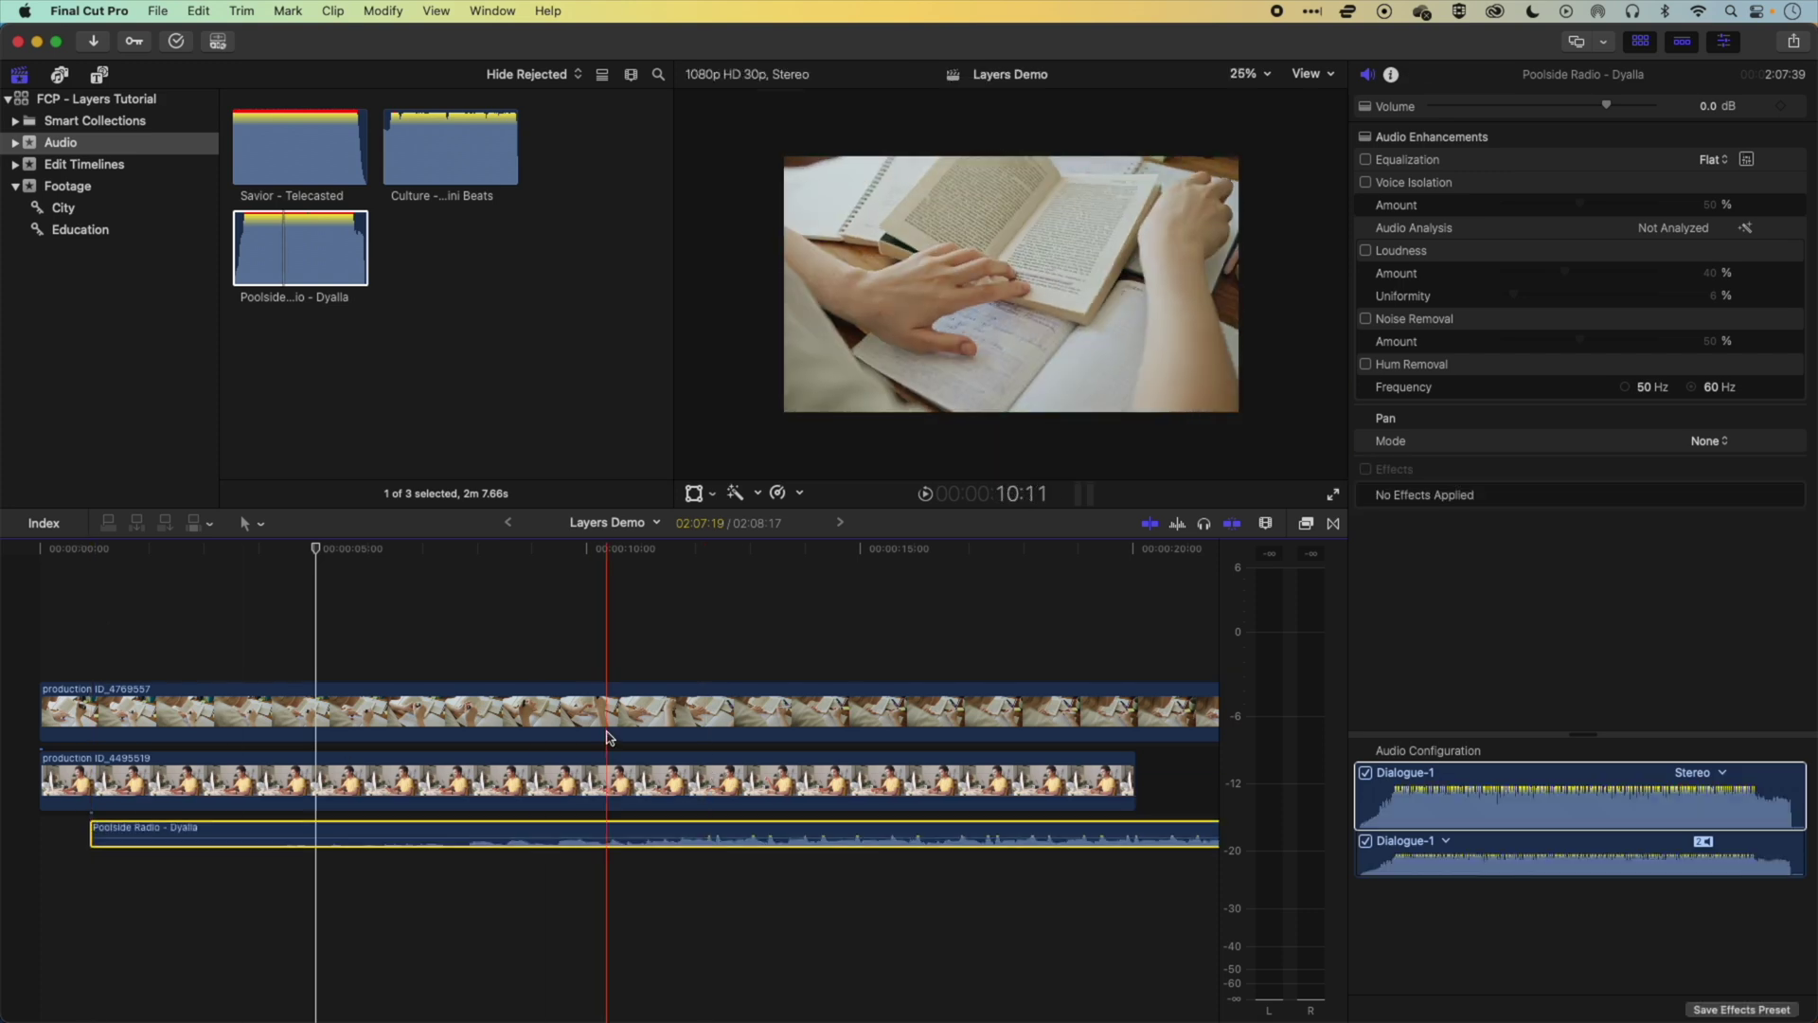
{"action": "key", "text": "super+minus"}
{"action": "key", "text": "super+minus"}
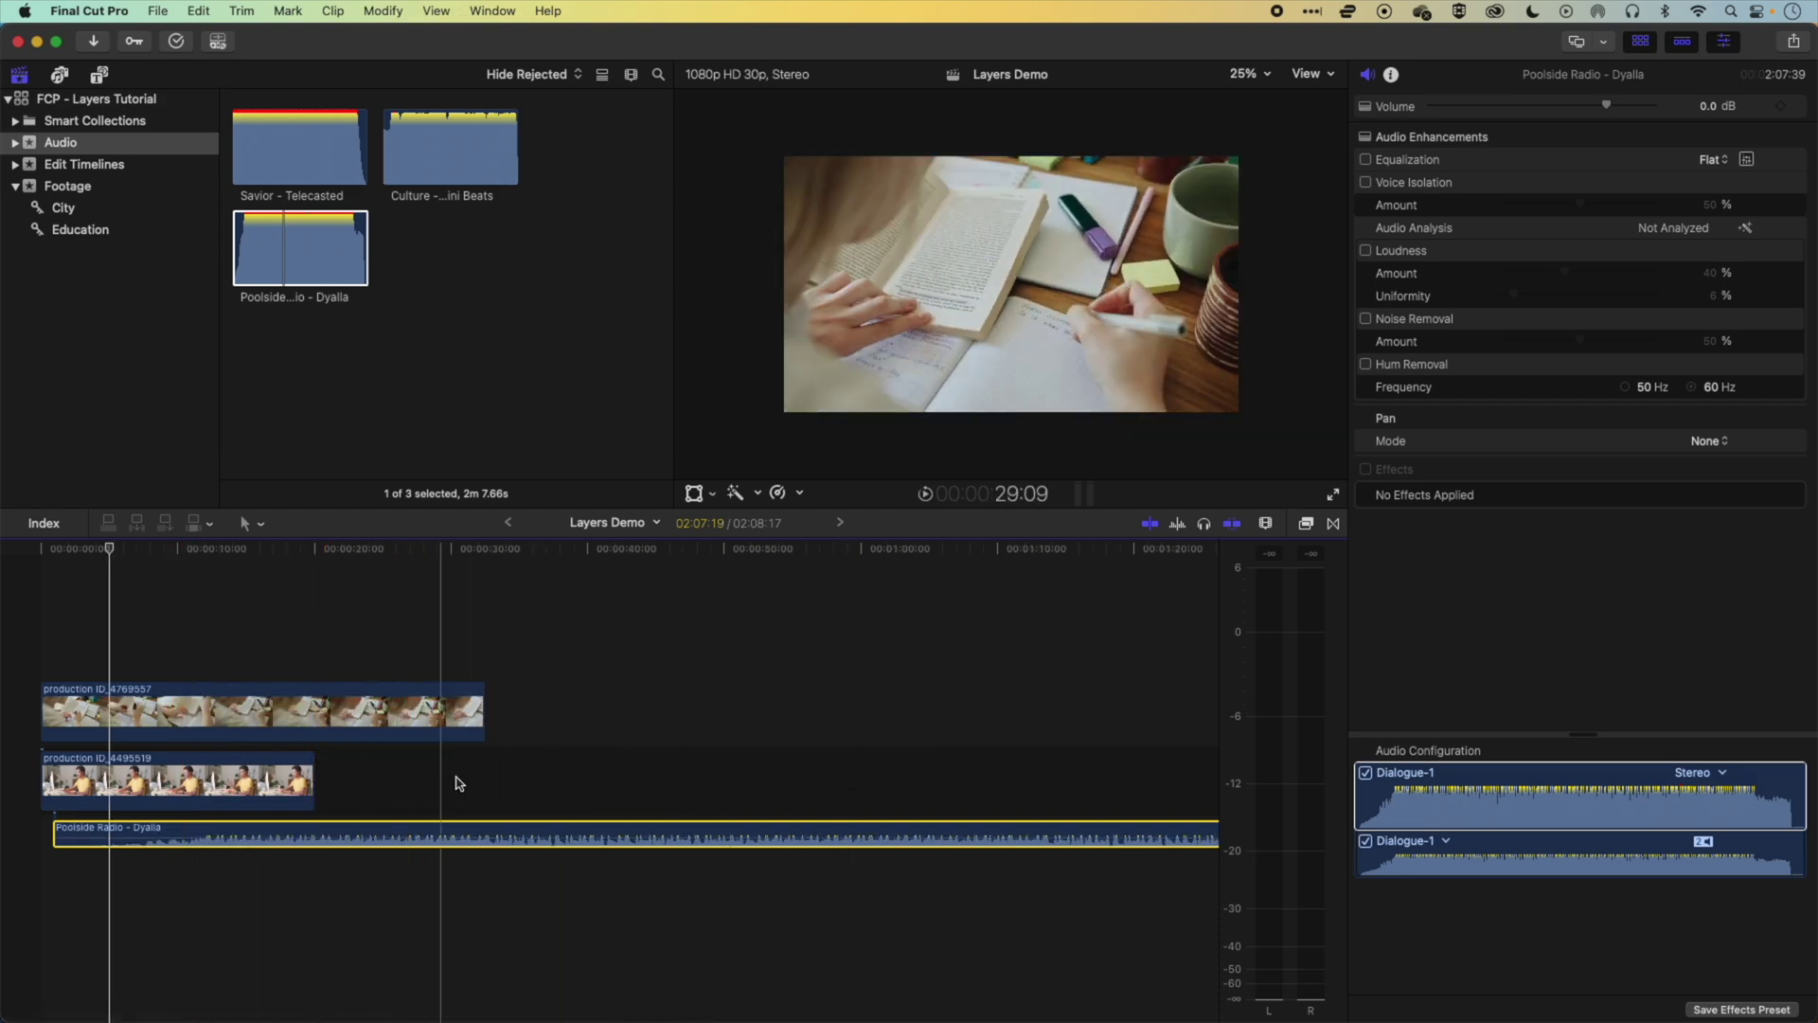
{"action": "left_click_drag", "start_coordinate": [299, 833], "coordinate": [286, 833]}
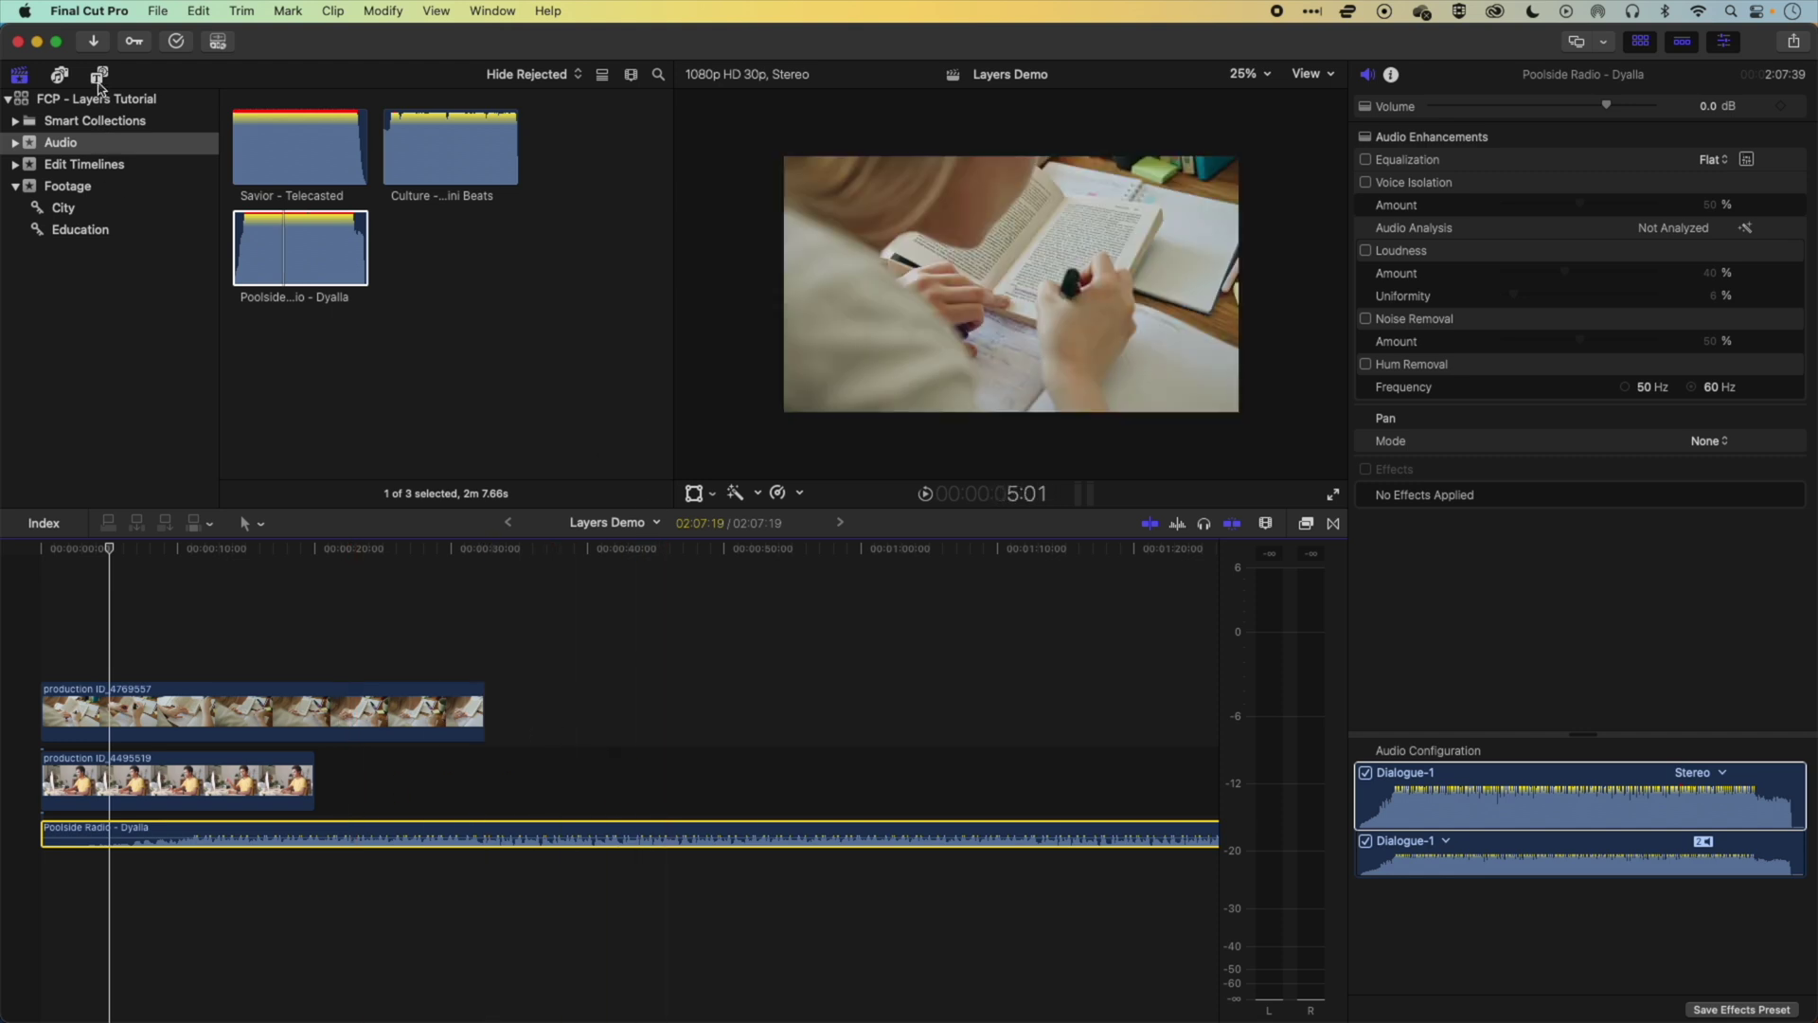
- Append the six Footage clips from pexels-di...-6192775 through pexels-ro...-7683858 to the end of the main storyline
{"action": "left_click", "coordinate": [70, 184]}
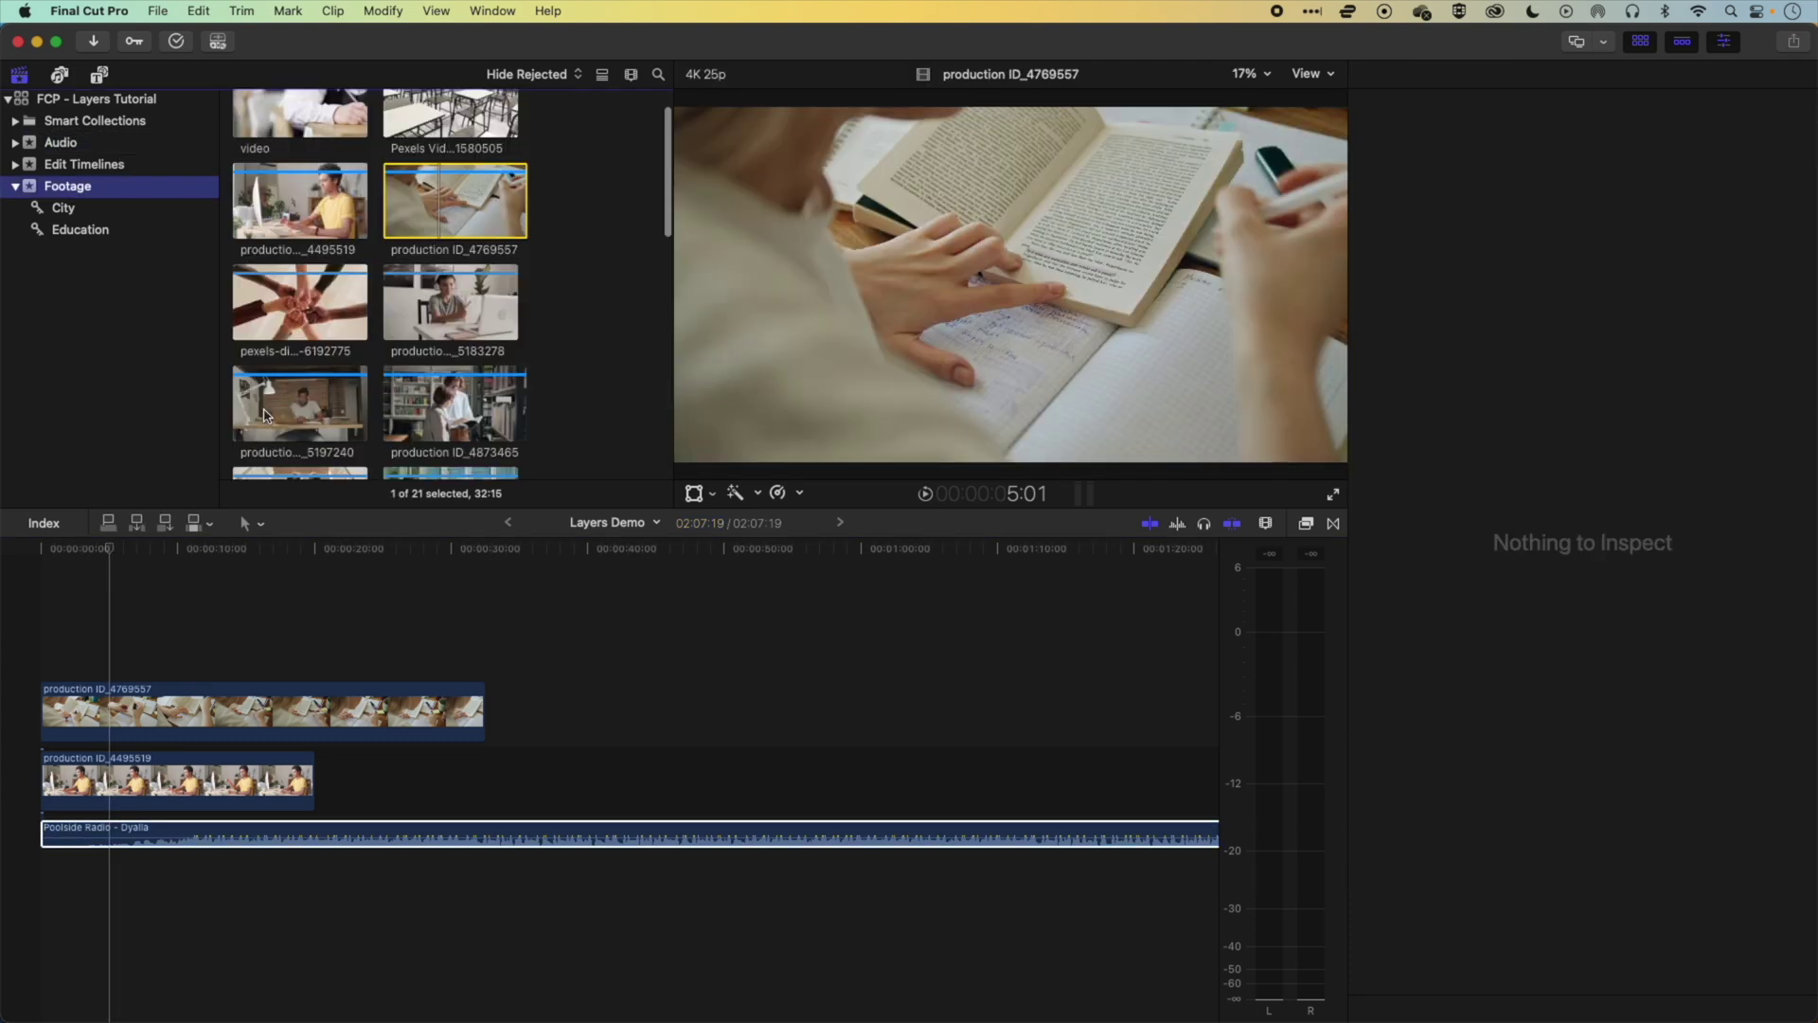
{"action": "left_click", "coordinate": [297, 310]}
{"action": "scroll", "coordinate": [445, 378], "scroll_direction": "down", "scroll_amount": 3}
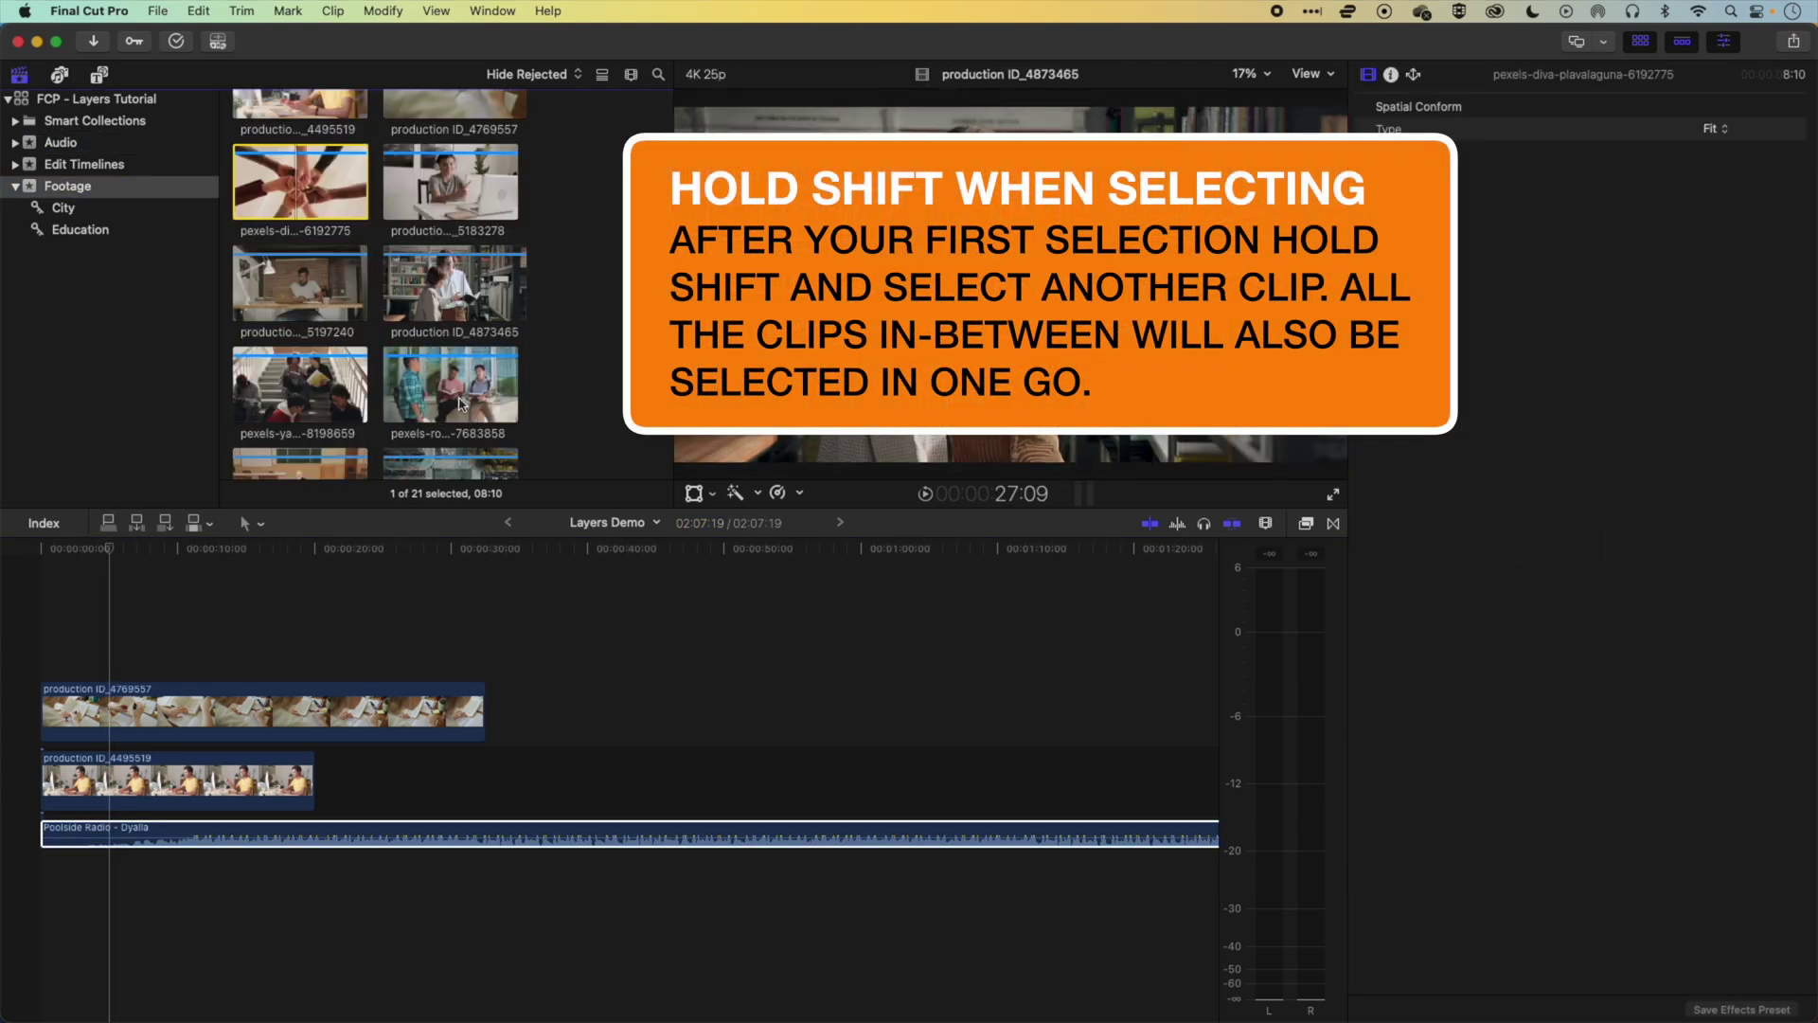
{"action": "left_click", "coordinate": [454, 397], "text": "shift"}
{"action": "left_click_drag", "start_coordinate": [391, 581], "coordinate": [338, 779]}
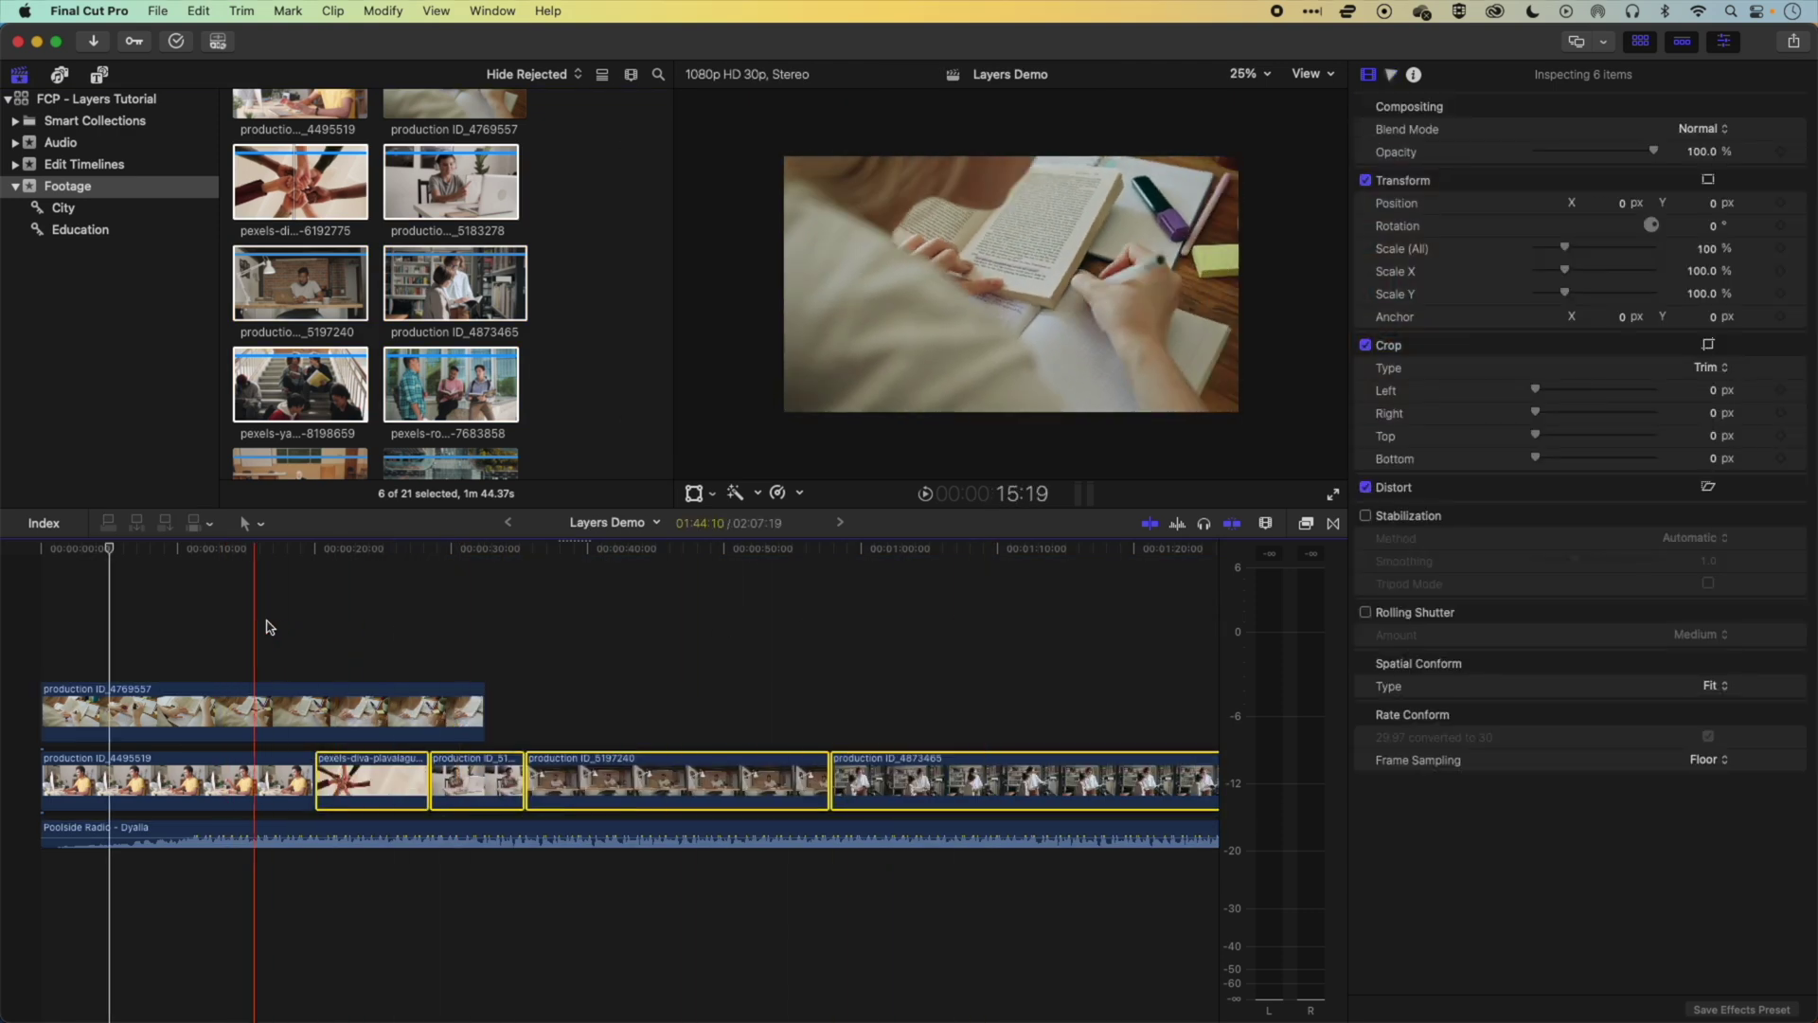
- Move the production ID_4769557 clip along the upper layer so that it starts about 11 seconds into the timeline
{"action": "left_click_drag", "start_coordinate": [254, 704], "coordinate": [398, 708]}
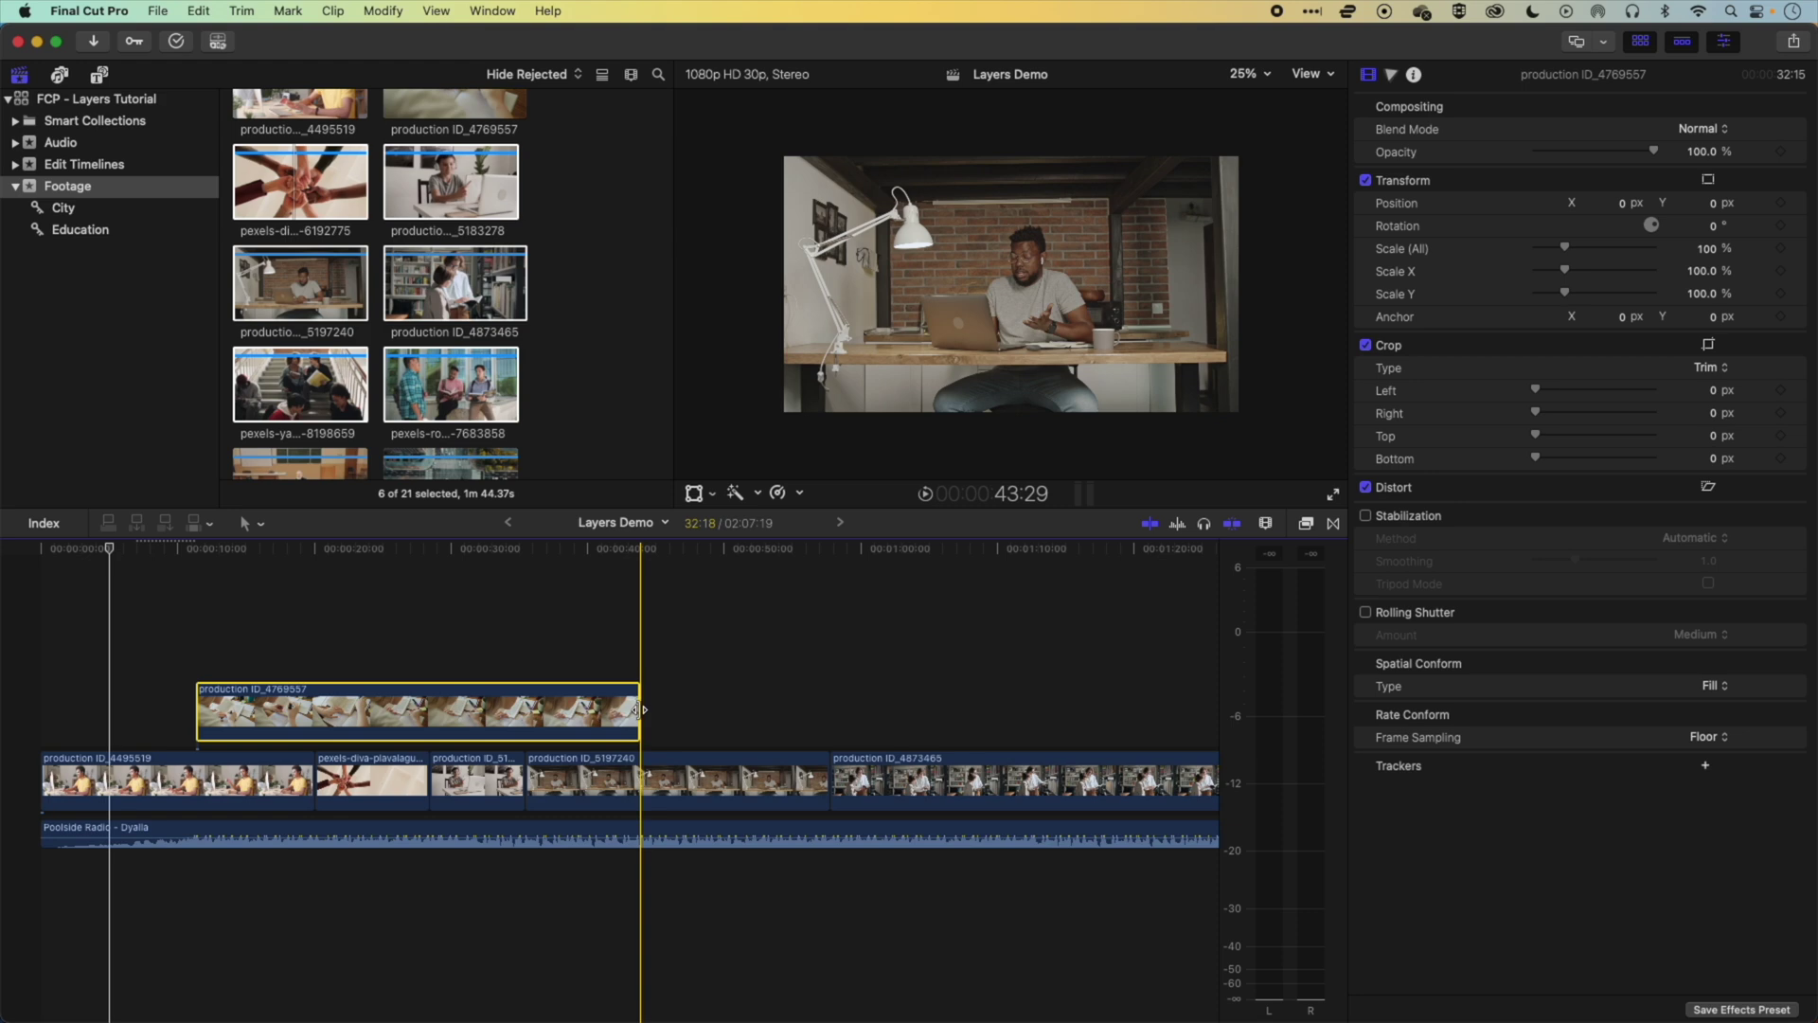
- Trim the end of the upper production ID_4769557 clip so that it lasts about 22 seconds
{"action": "left_click_drag", "start_coordinate": [640, 709], "coordinate": [501, 709]}
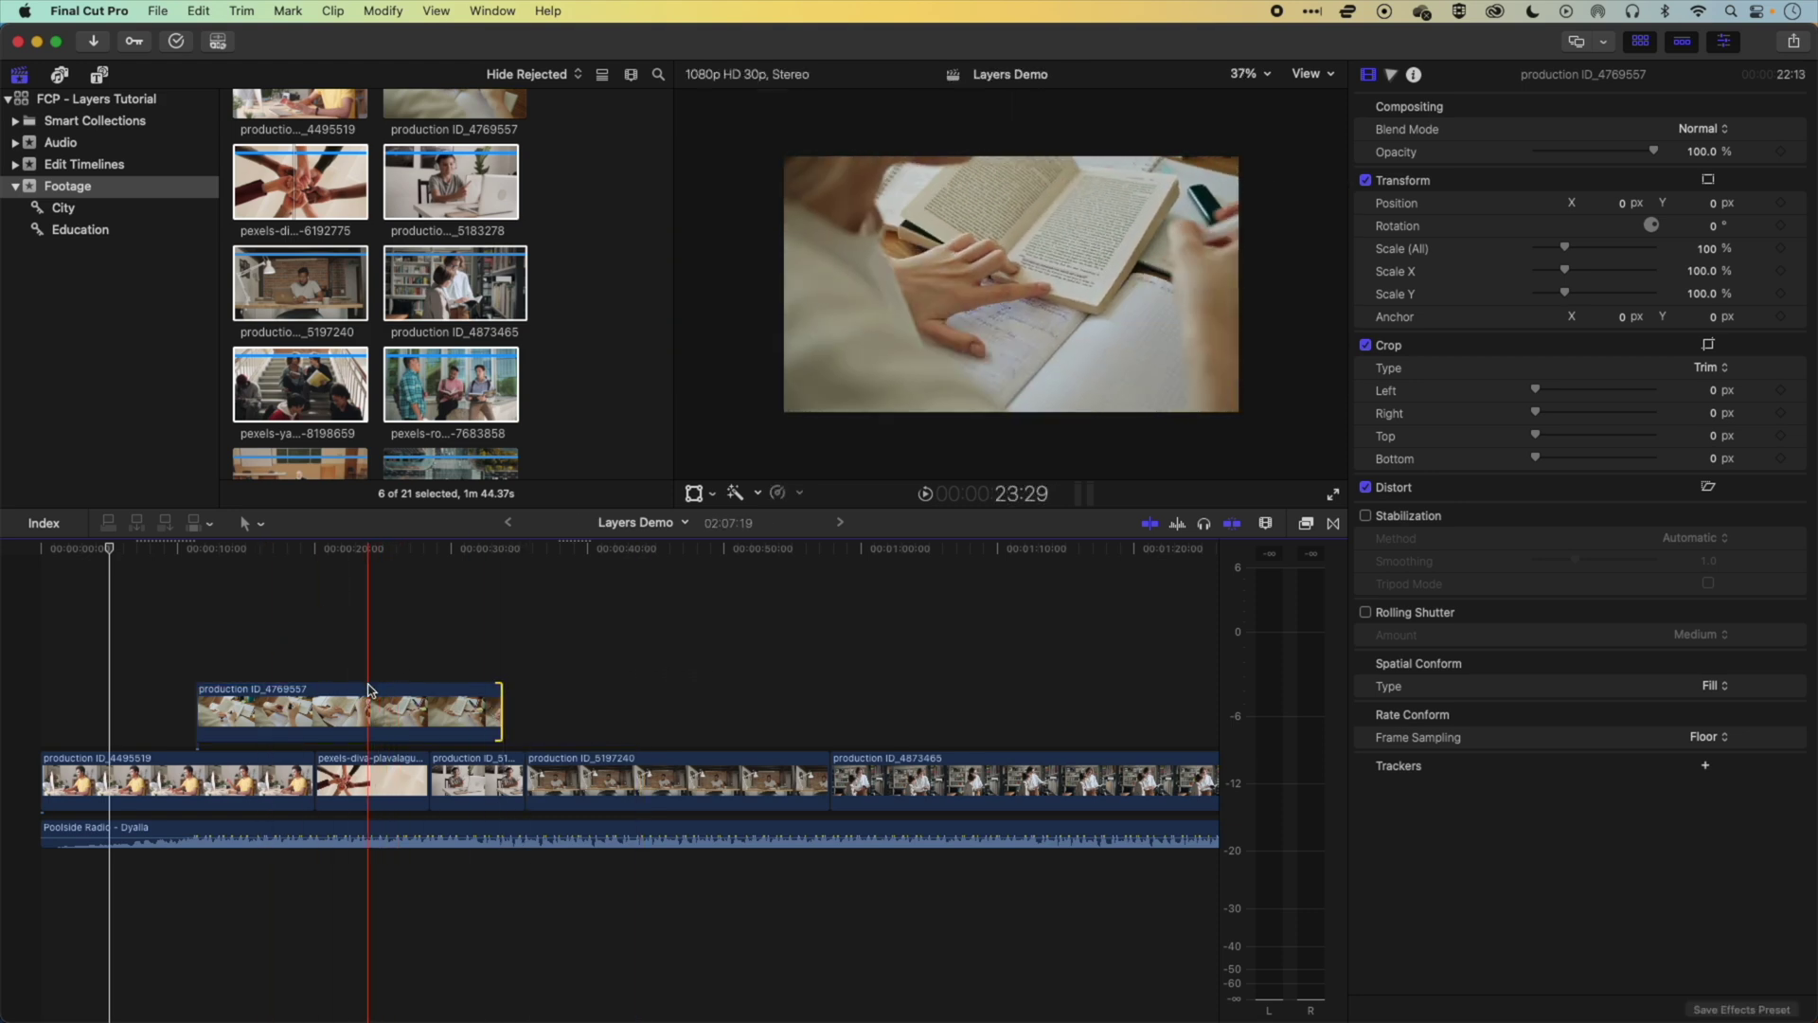
{"action": "left_click", "coordinate": [332, 708]}
- Connect the video, Pexels Videos 2019781 and Pexels Videos 1472014 clips above the main storyline, starting about 39 seconds in
{"action": "scroll", "coordinate": [411, 400], "scroll_direction": "down", "scroll_amount": 3}
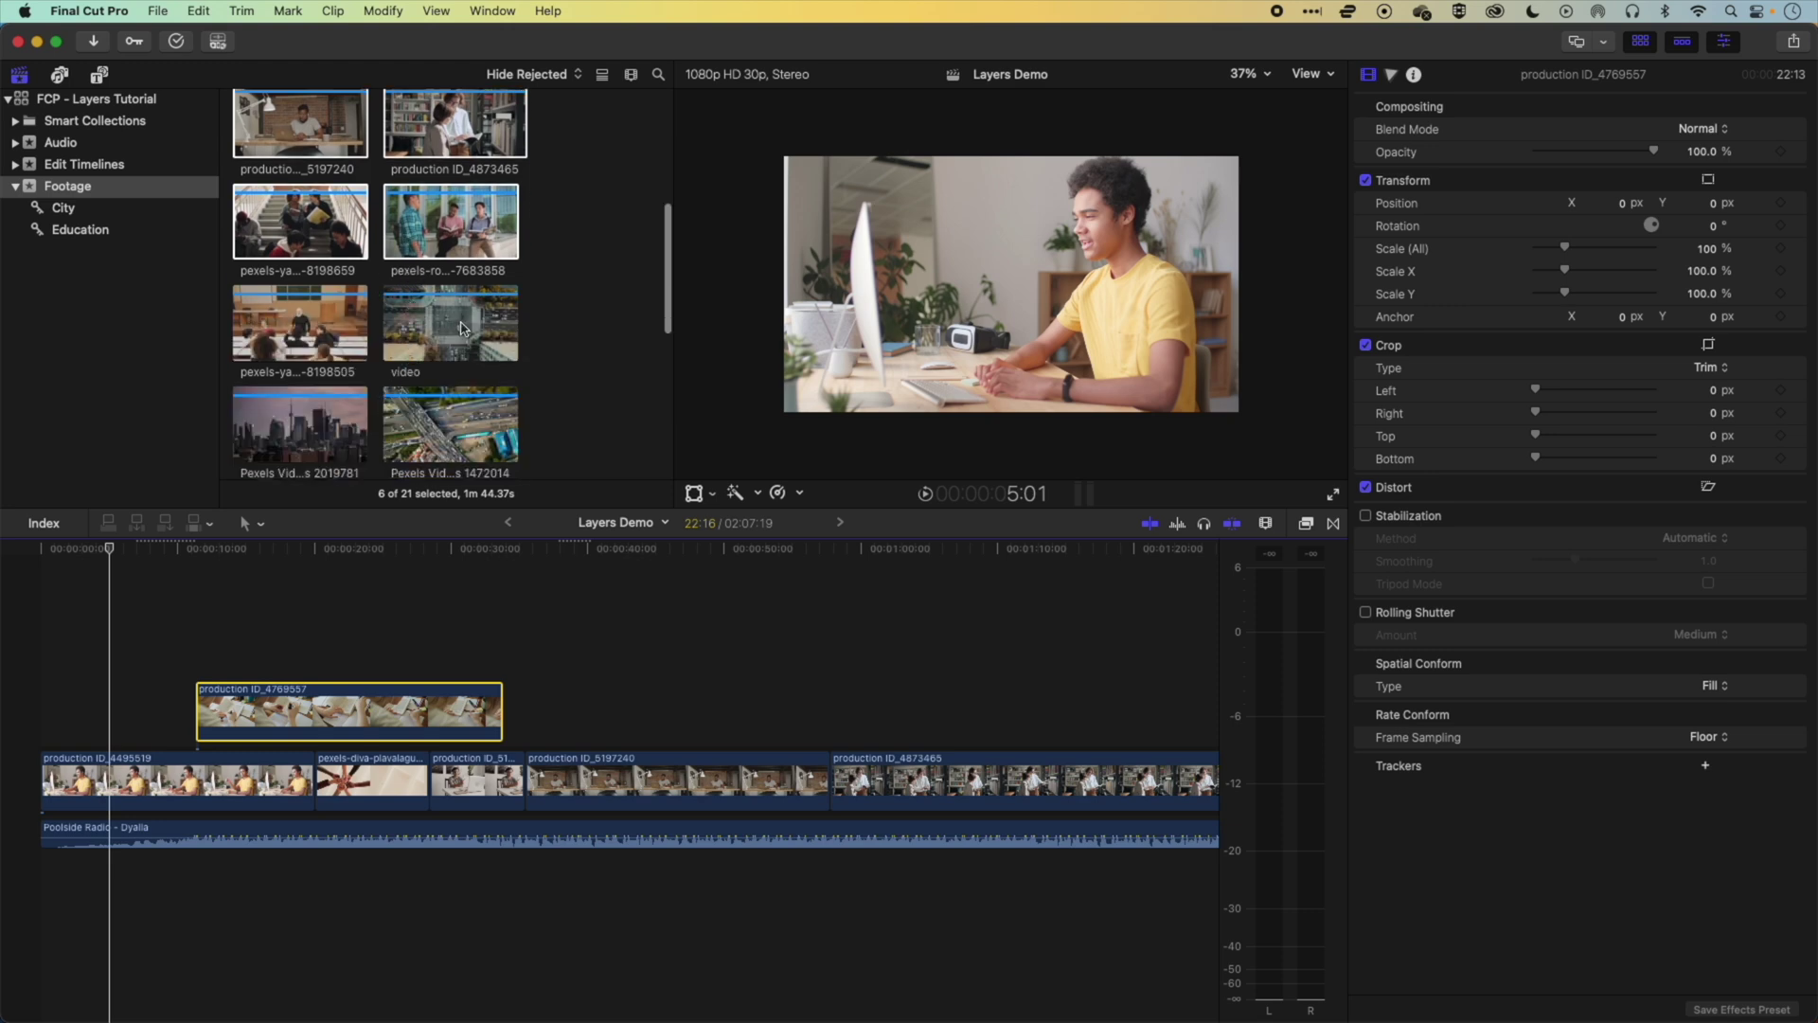
{"action": "left_click", "coordinate": [451, 322]}
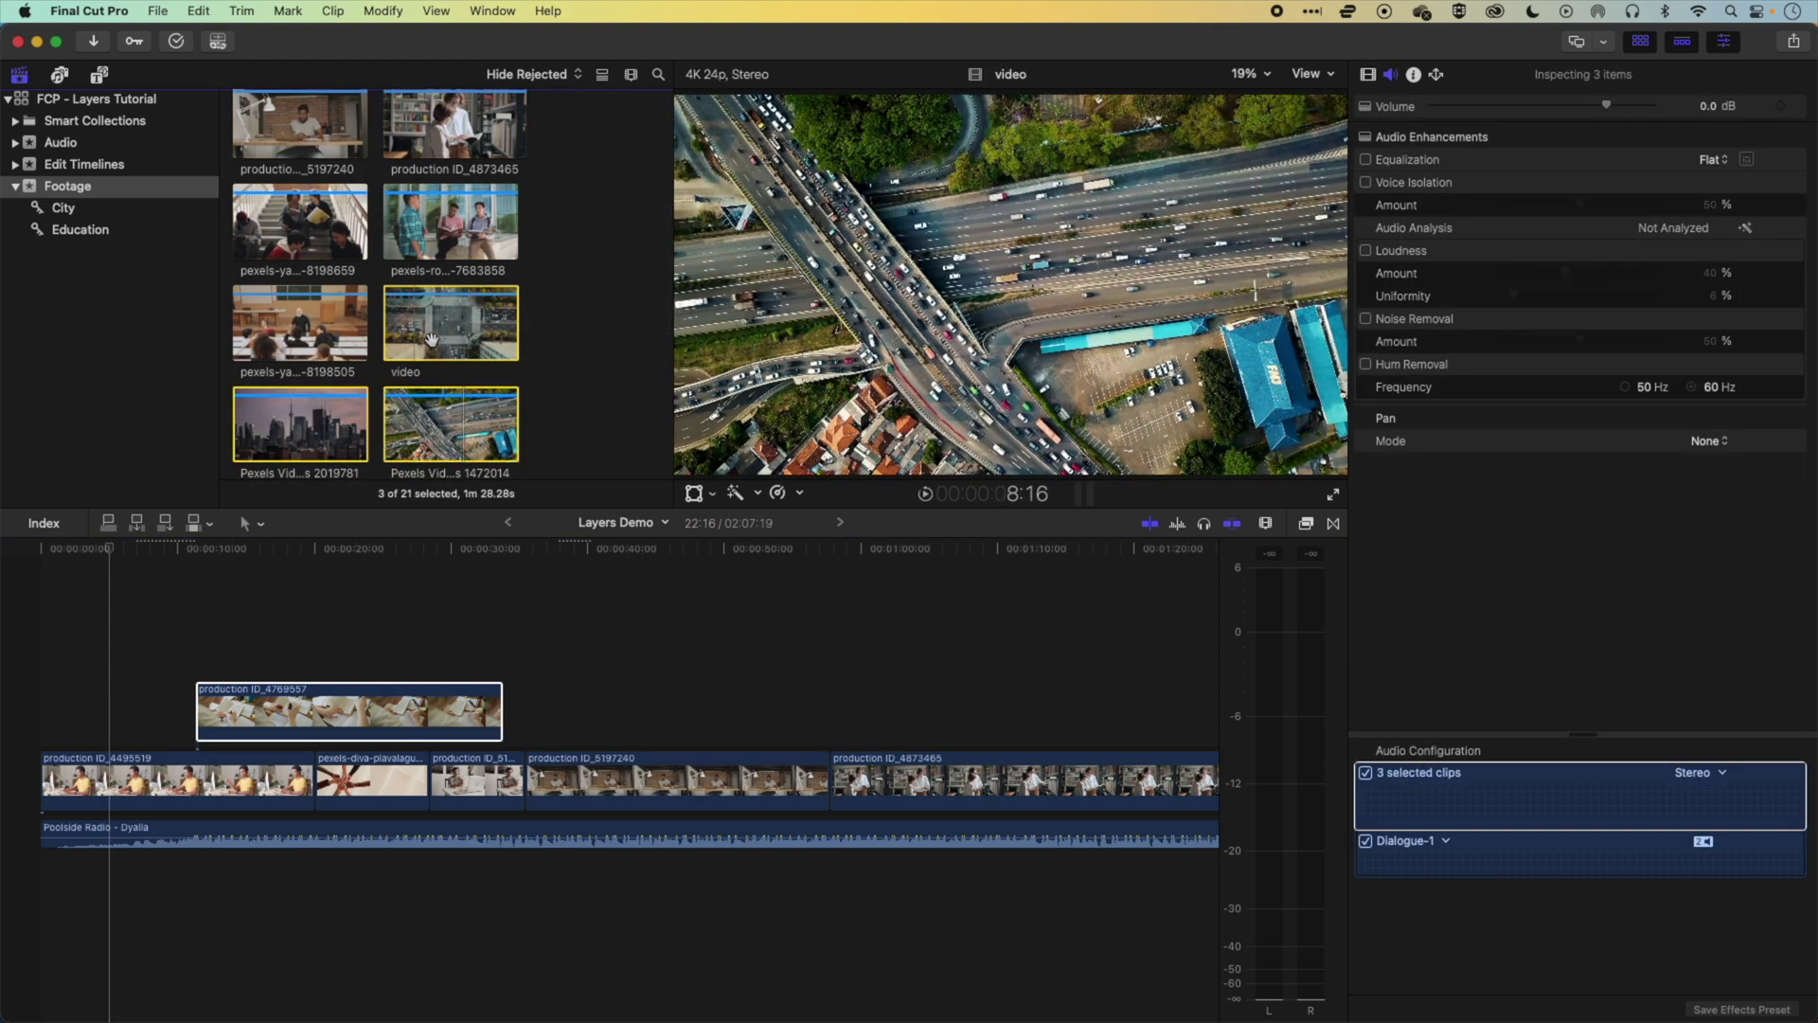
{"action": "left_click_drag", "start_coordinate": [443, 329], "coordinate": [580, 663]}
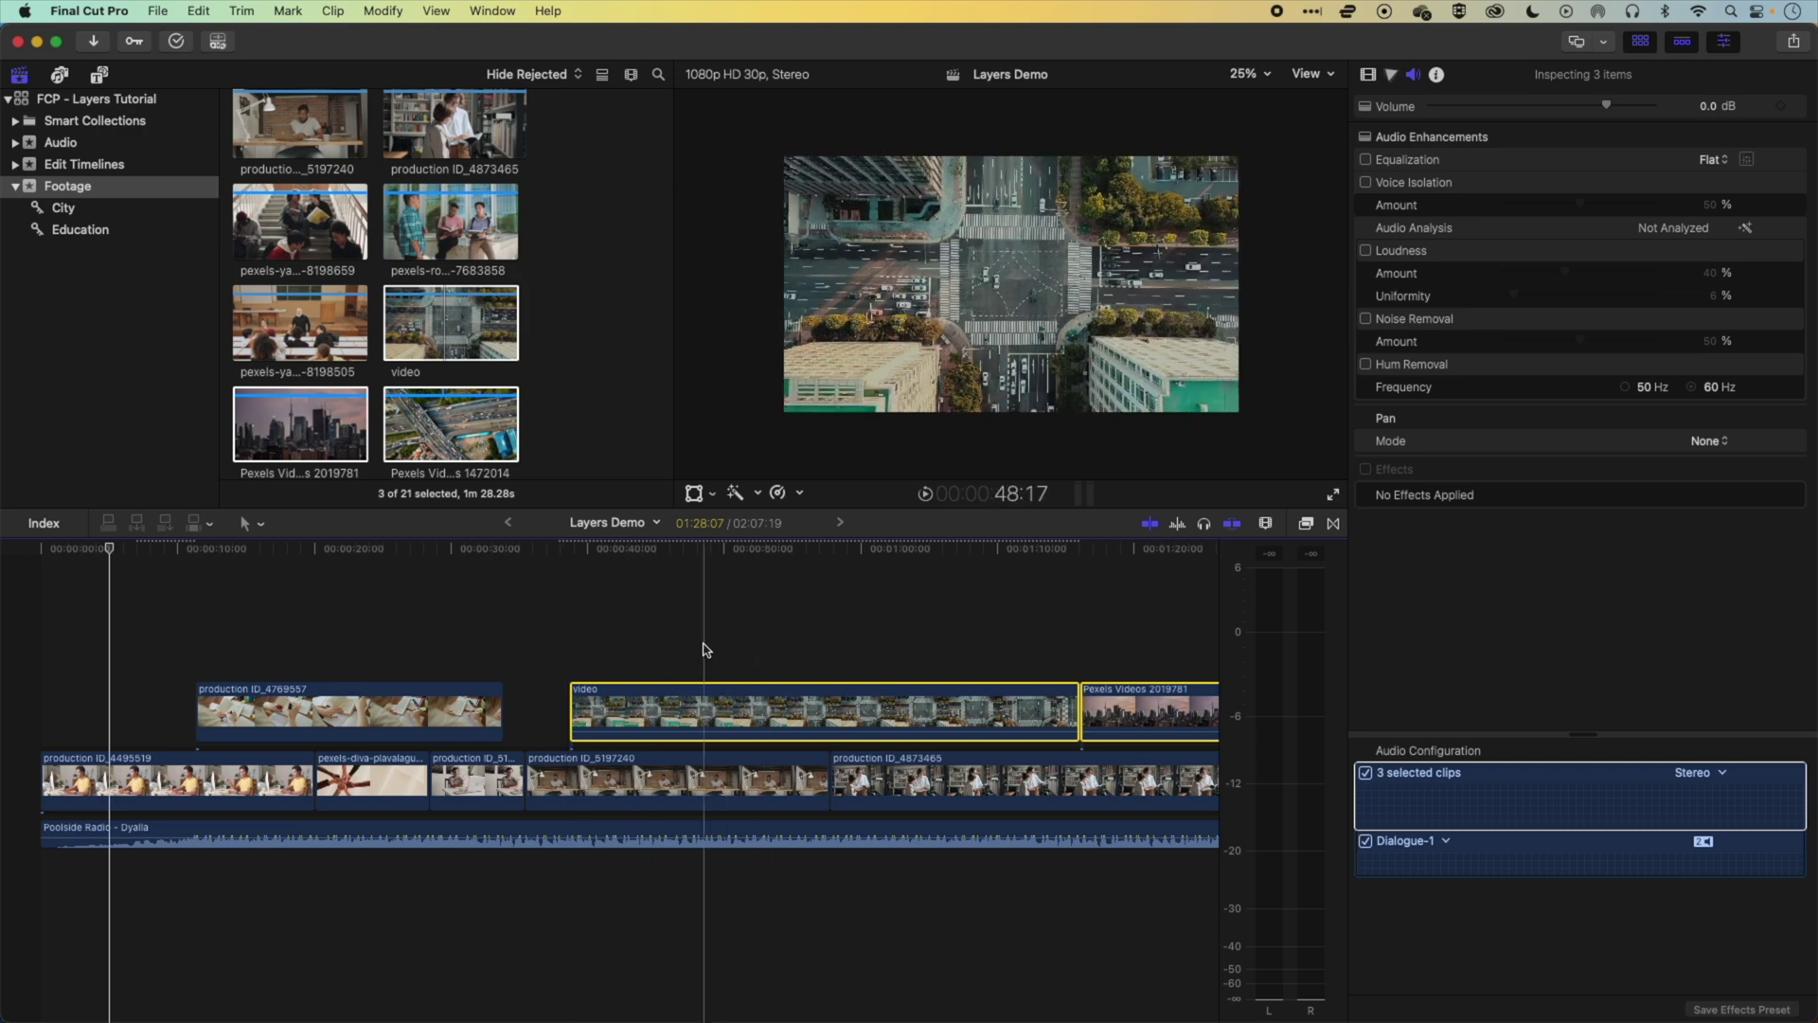
{"action": "key", "text": "shift+z"}
{"action": "left_click", "coordinate": [660, 625]}
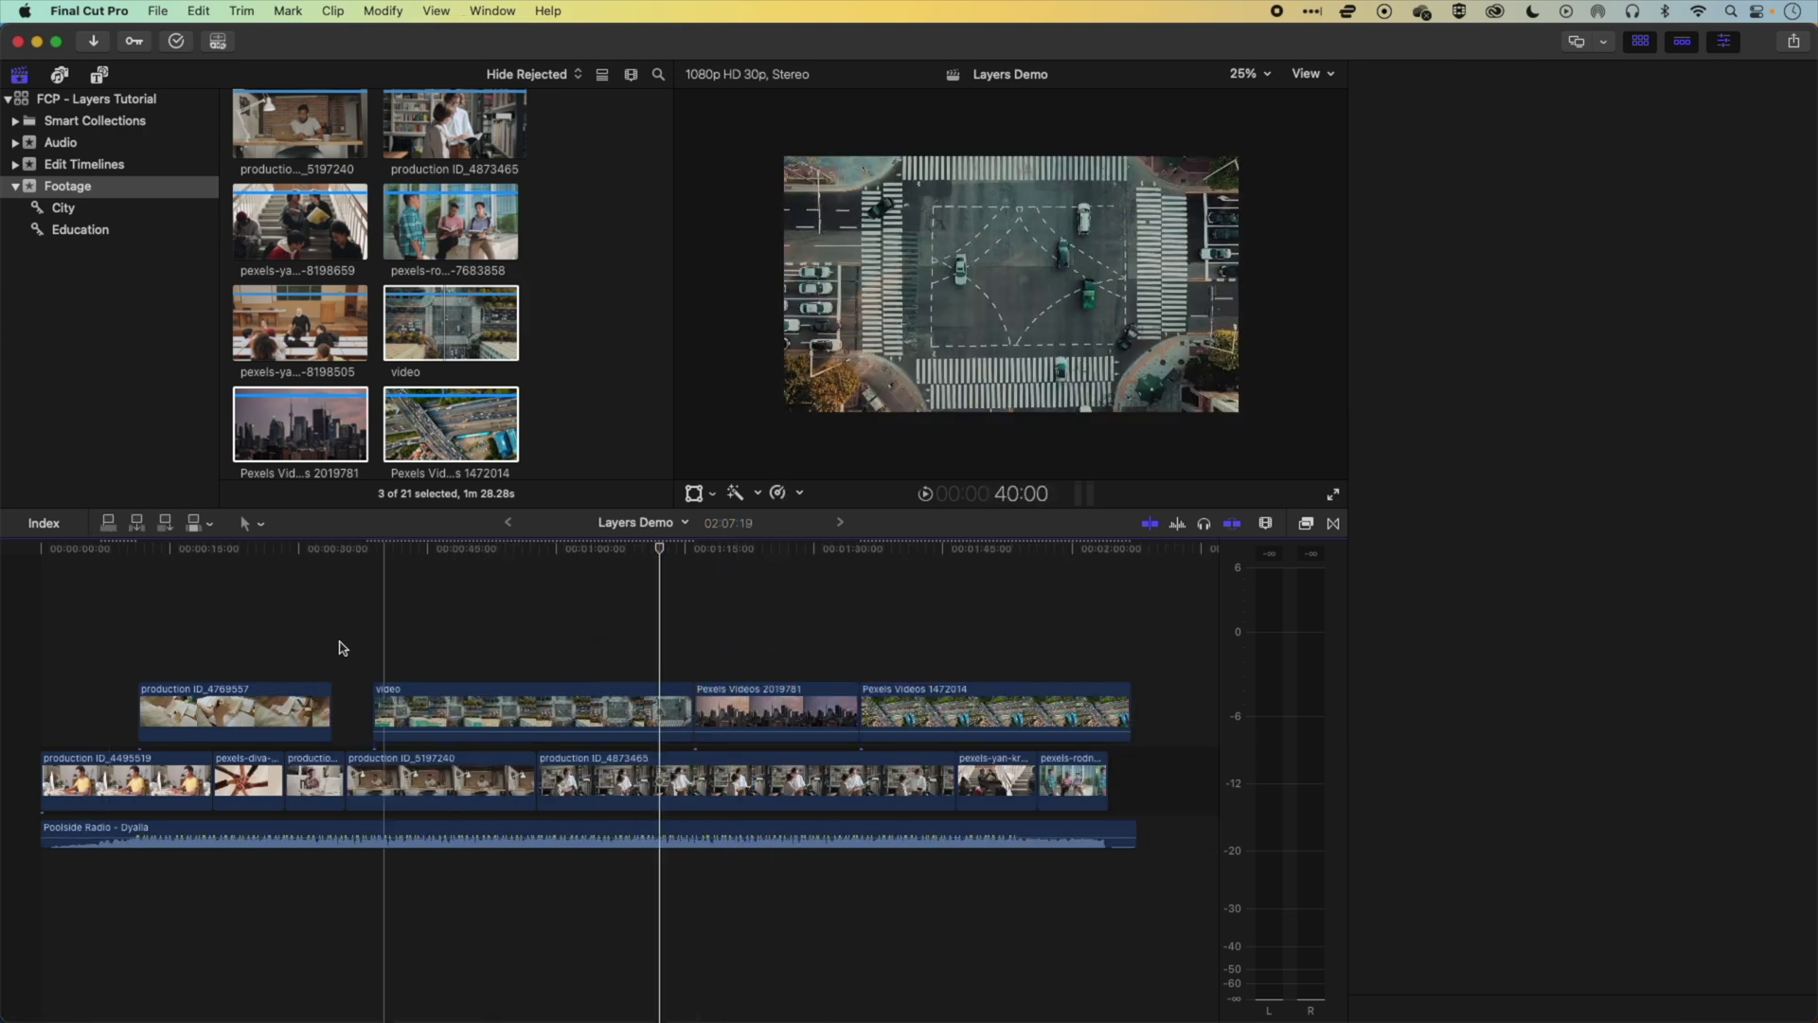
- Space out the upper clips, starting video at about 38 seconds and Pexels Videos 2019781 at about 1:19, with Pexels Videos 1472014 directly after it
{"action": "left_click", "coordinate": [552, 710]}
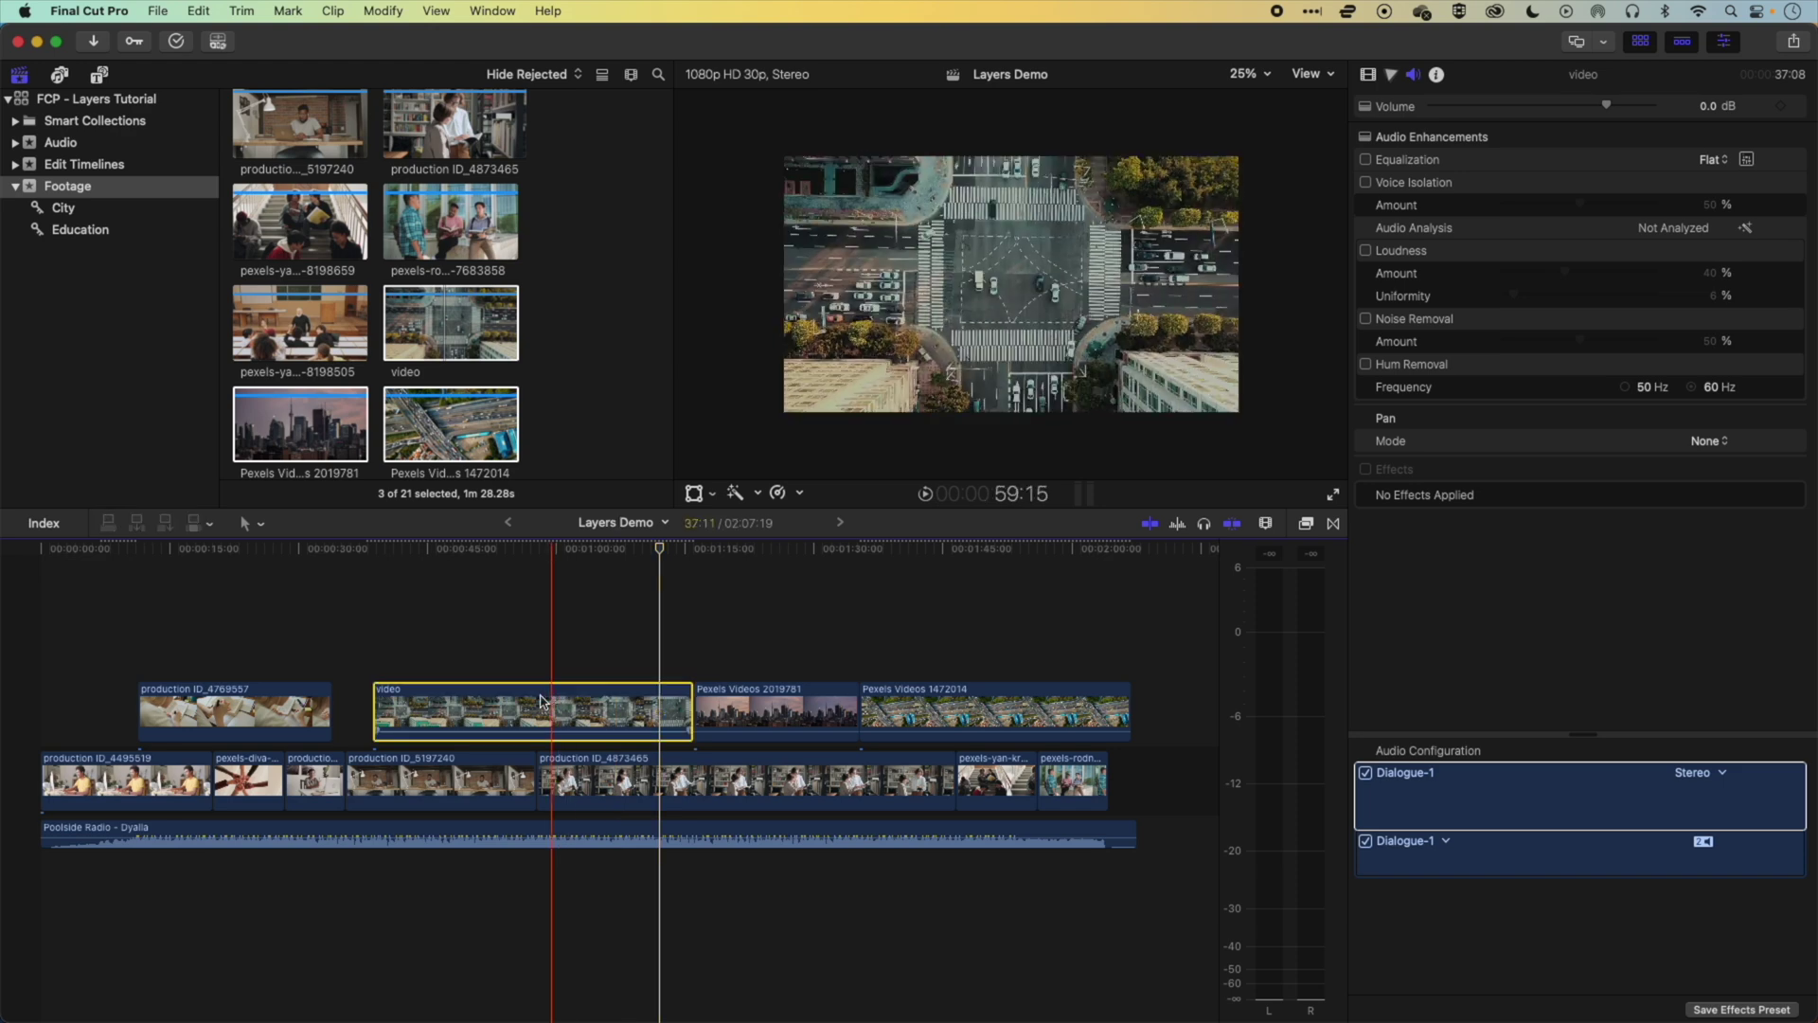
{"action": "left_click_drag", "start_coordinate": [807, 718], "coordinate": [828, 649]}
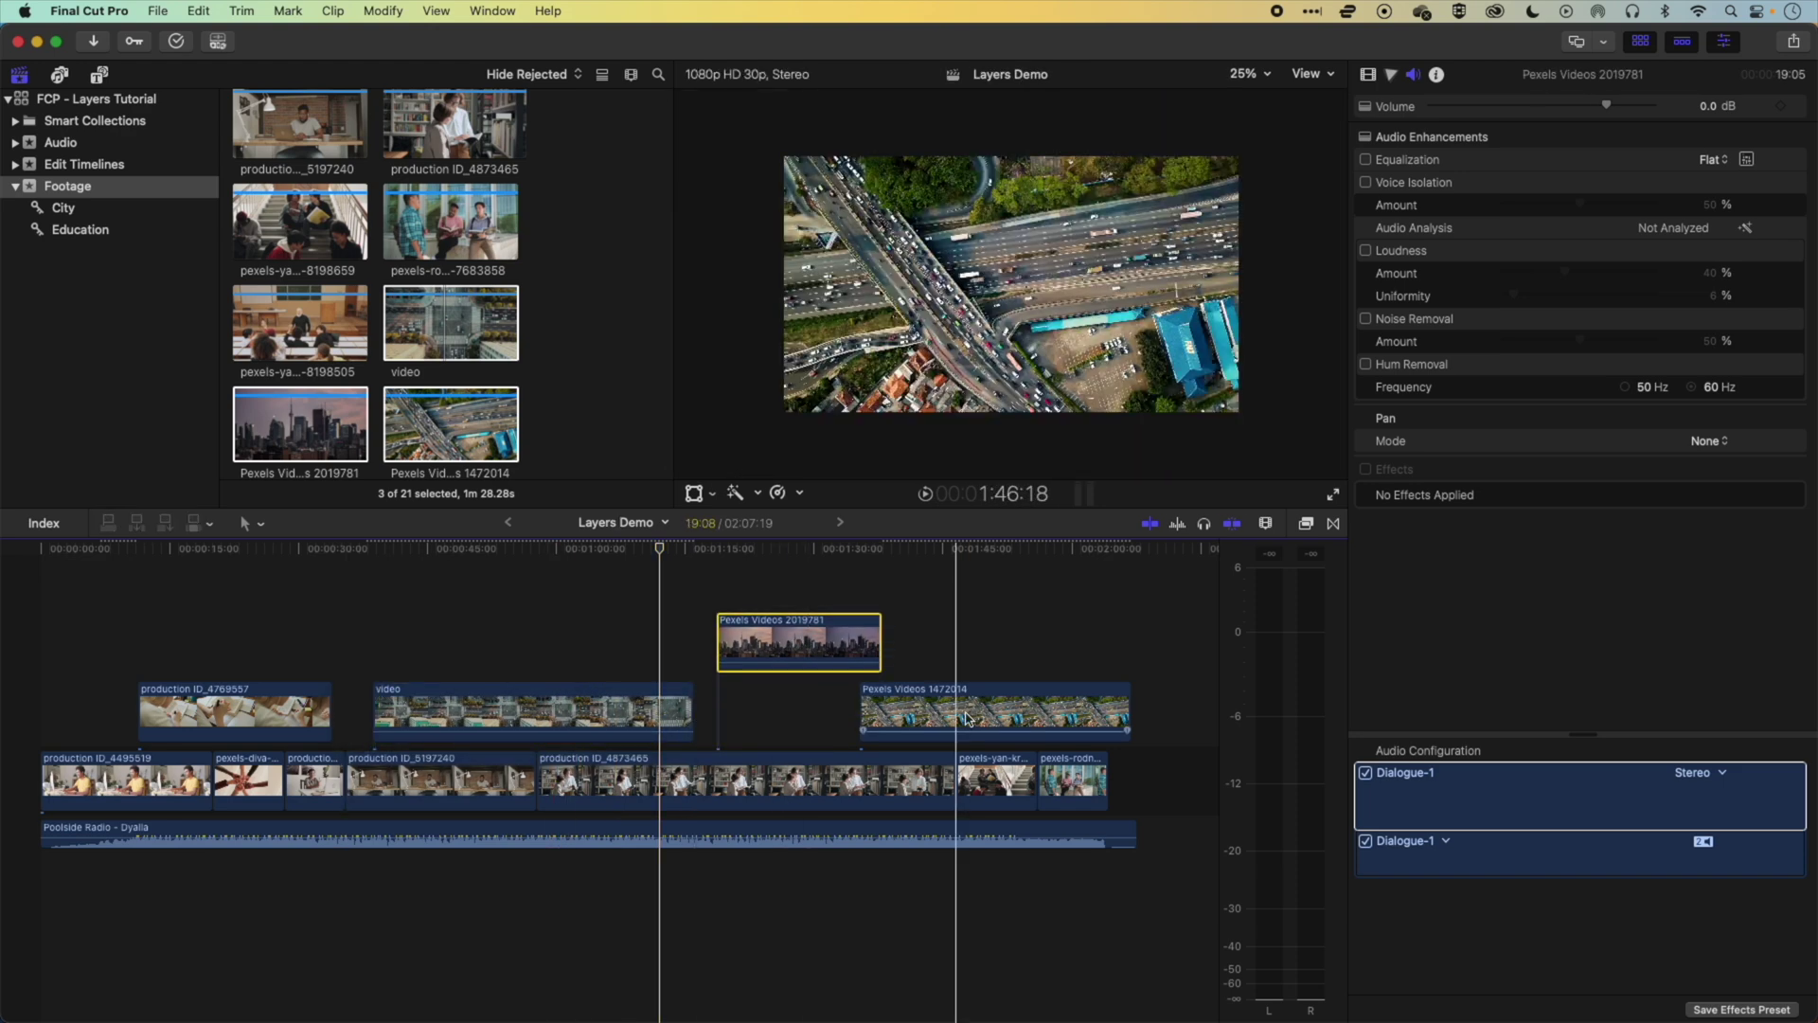
{"action": "left_click", "coordinate": [1013, 719]}
{"action": "left_click_drag", "start_coordinate": [992, 710], "coordinate": [944, 710]}
{"action": "mouse_move", "coordinate": [543, 710]}
{"action": "left_mouse_down"}
{"action": "mouse_move", "coordinate": [608, 710]}
{"action": "mouse_move", "coordinate": [527, 711]}
{"action": "left_mouse_up"}
{"action": "left_click", "coordinate": [909, 708]}
{"action": "left_click_drag", "start_coordinate": [909, 708], "coordinate": [980, 710]}
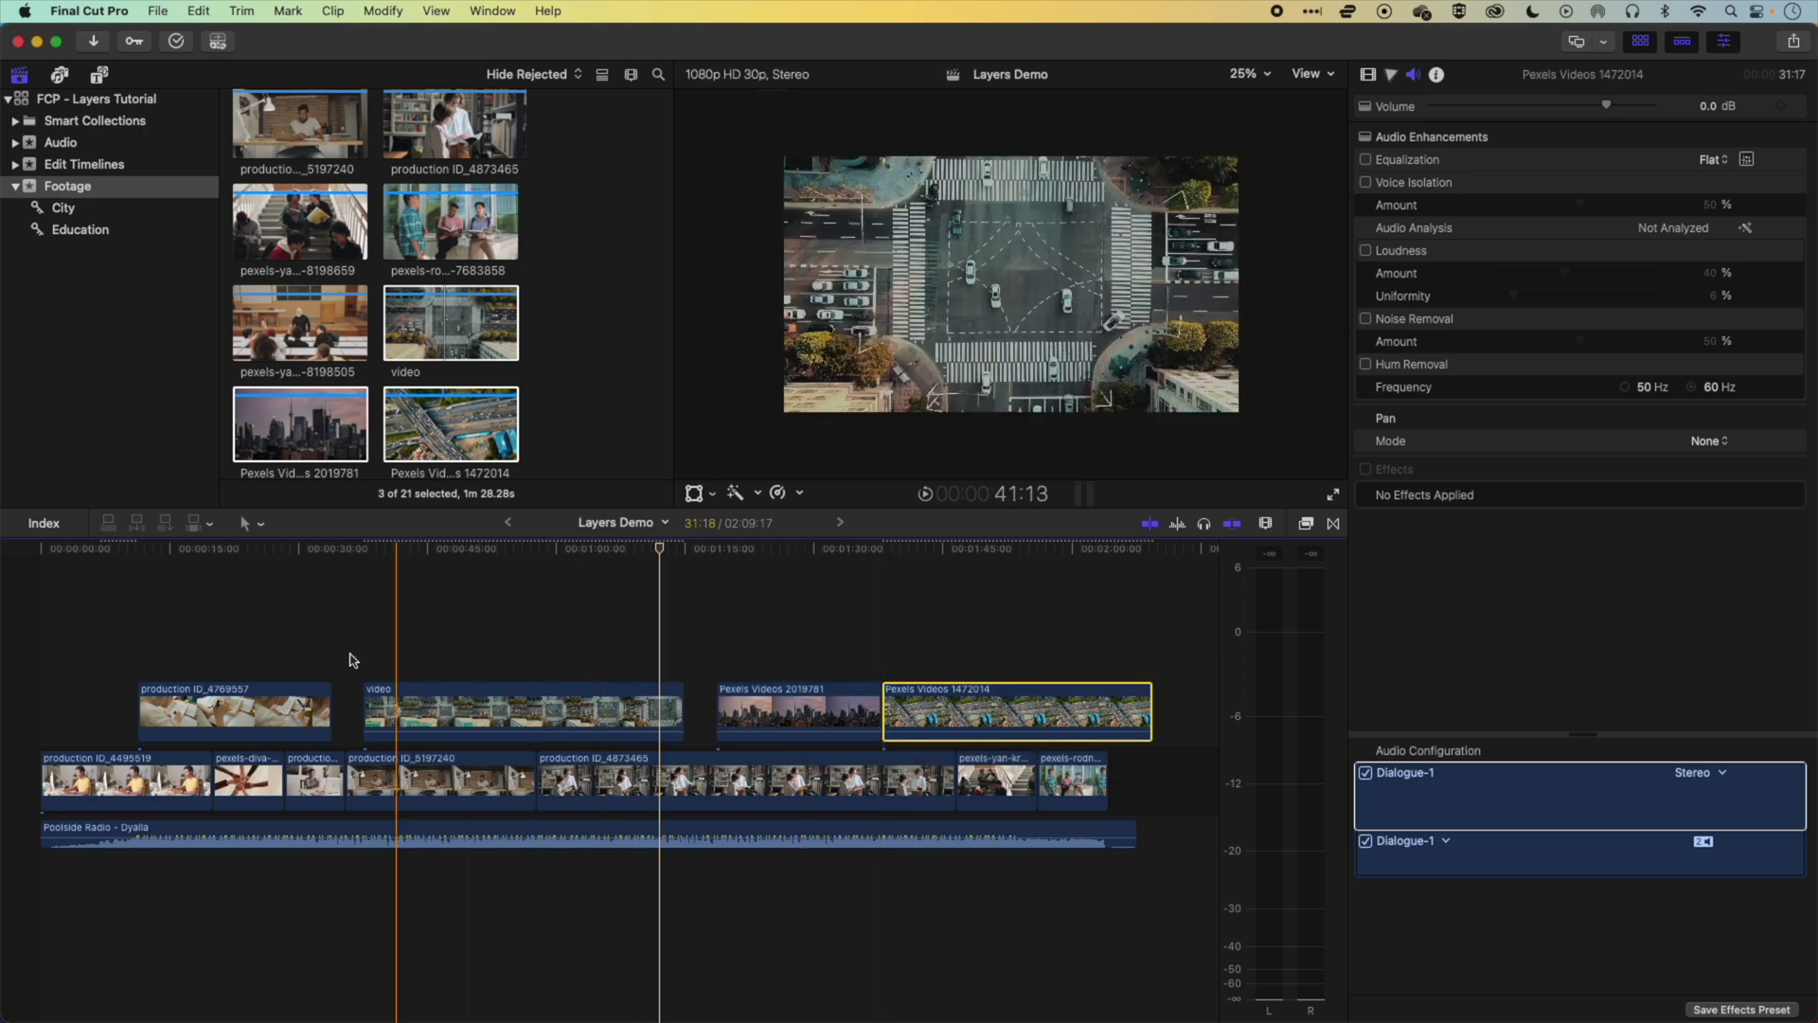
- Group the four upper-layer video clips into one connected storyline
{"action": "key", "text": "l"}
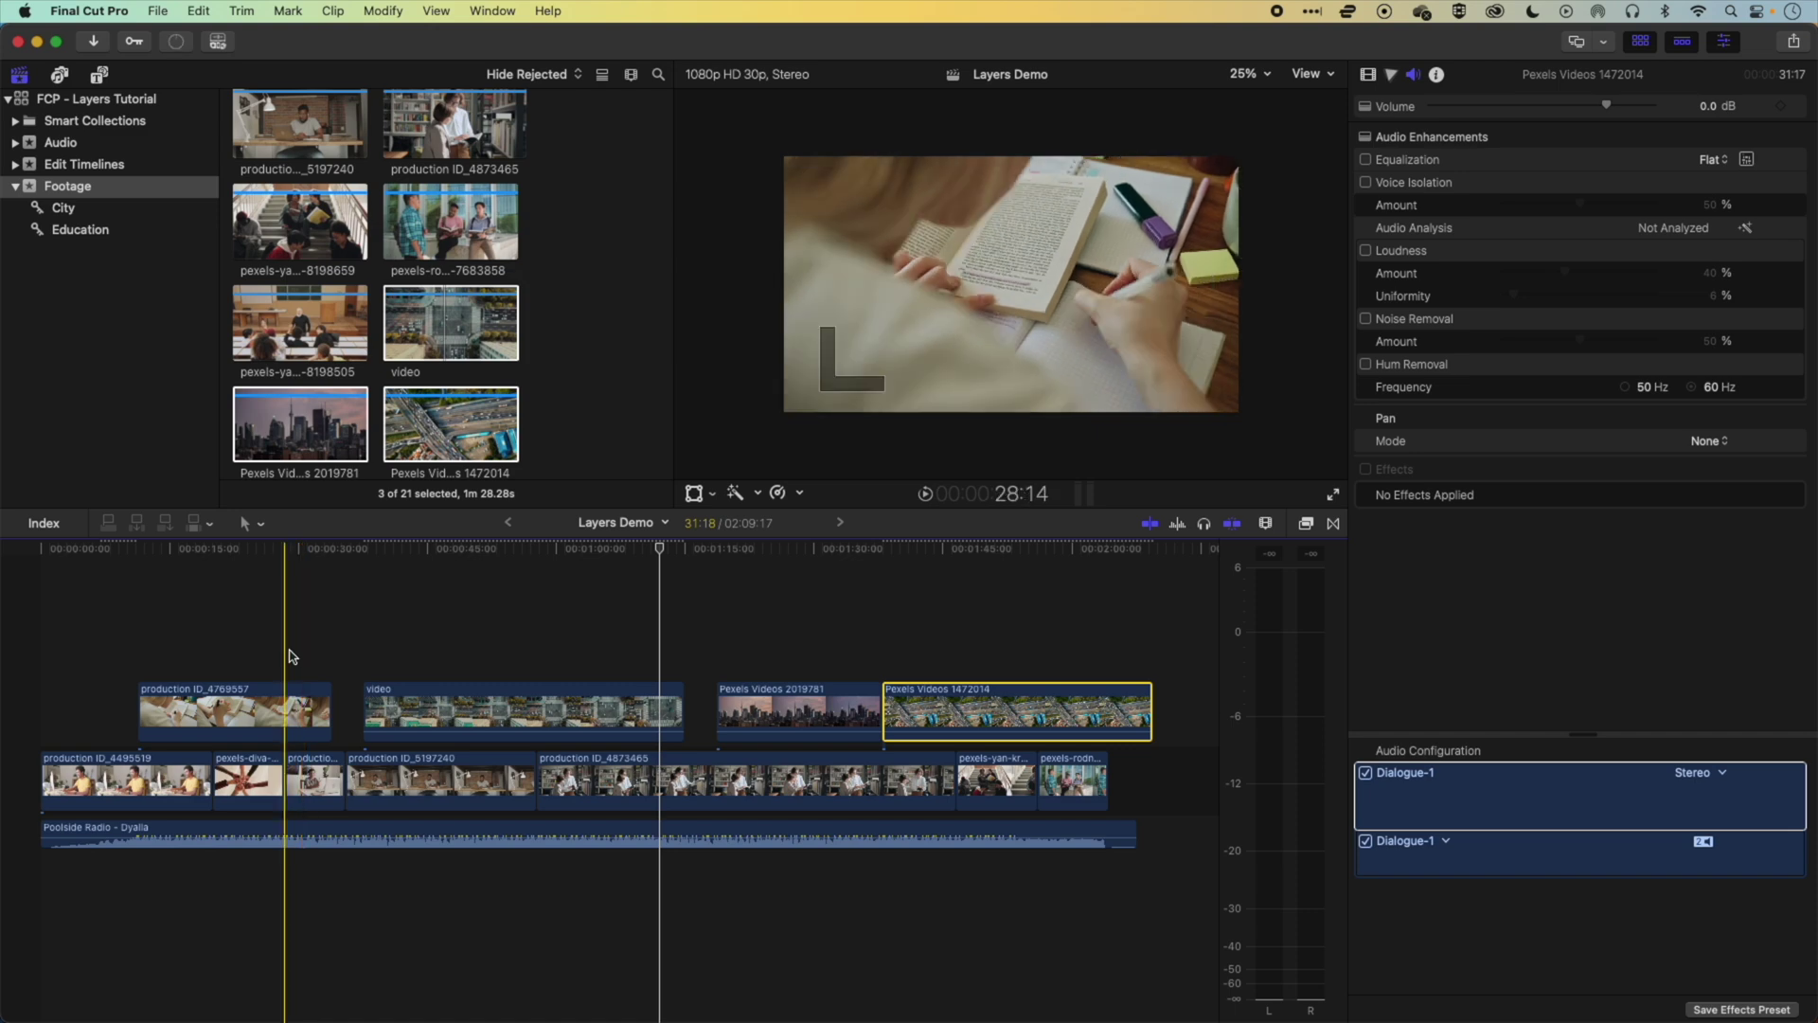
{"action": "left_click_drag", "start_coordinate": [97, 752], "coordinate": [1099, 909]}
{"action": "scroll", "coordinate": [305, 112], "scroll_direction": "down", "scroll_amount": 1}
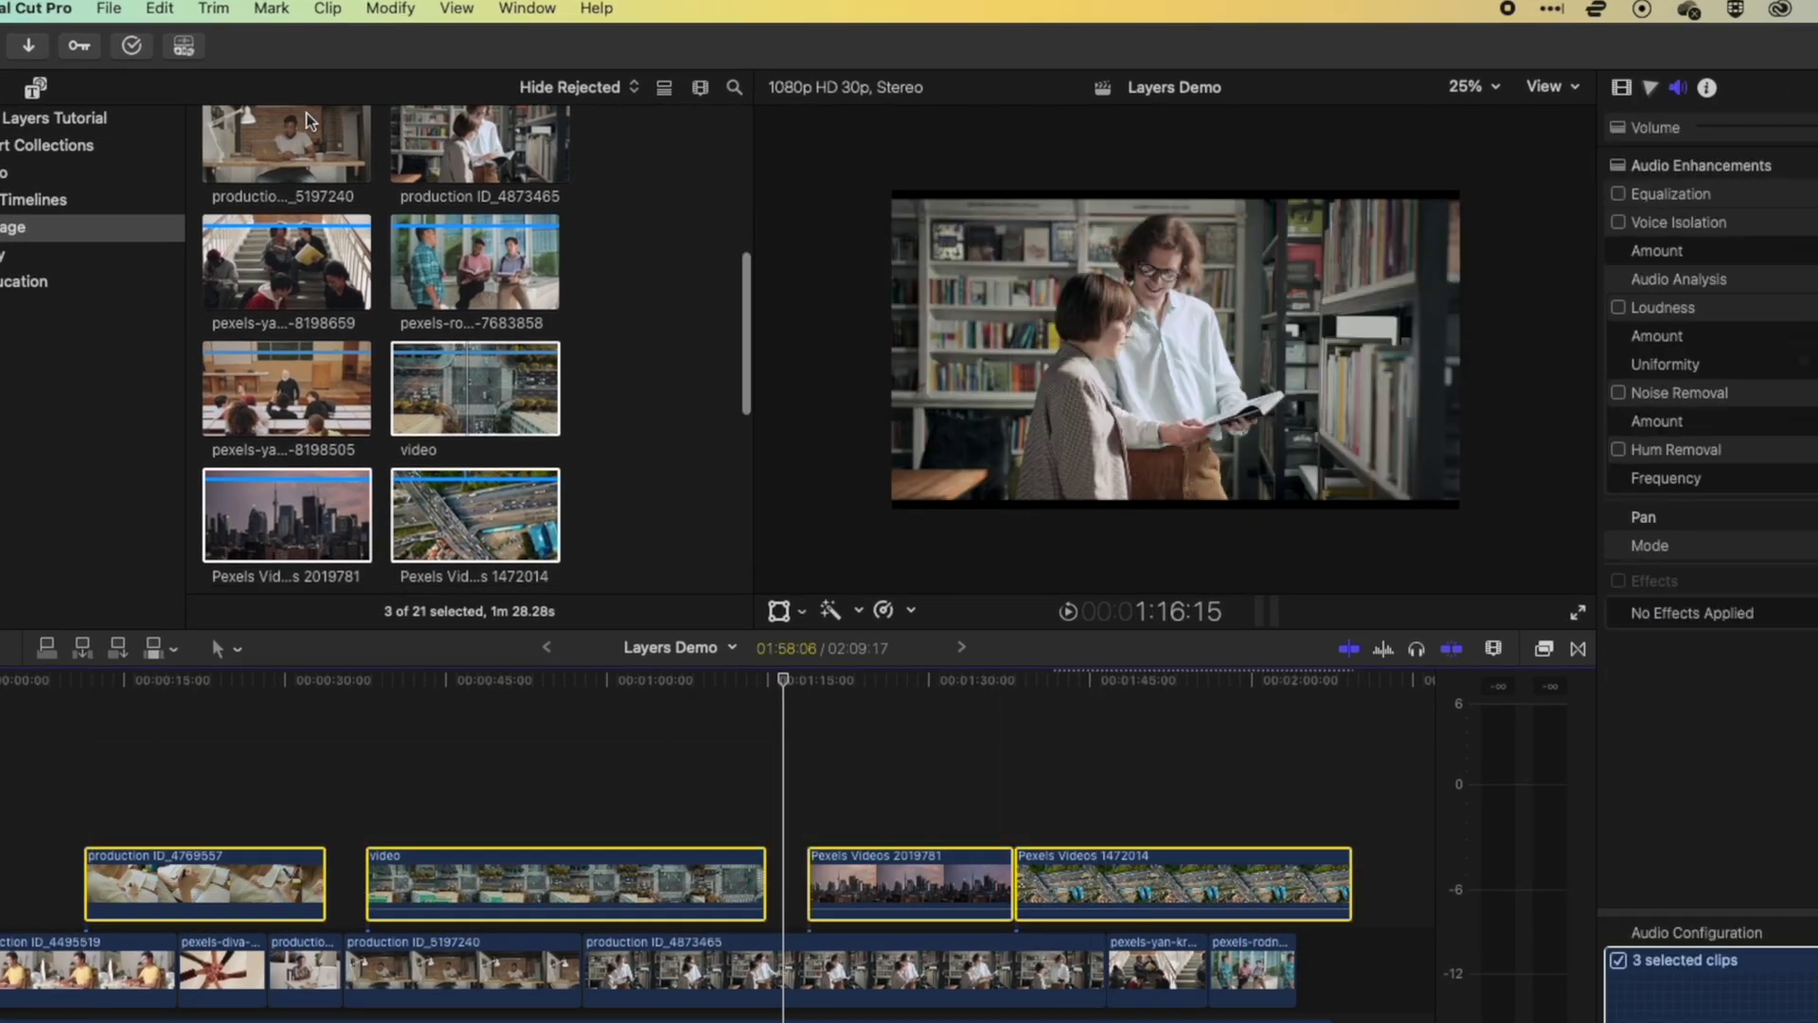
{"action": "left_click", "coordinate": [322, 9]}
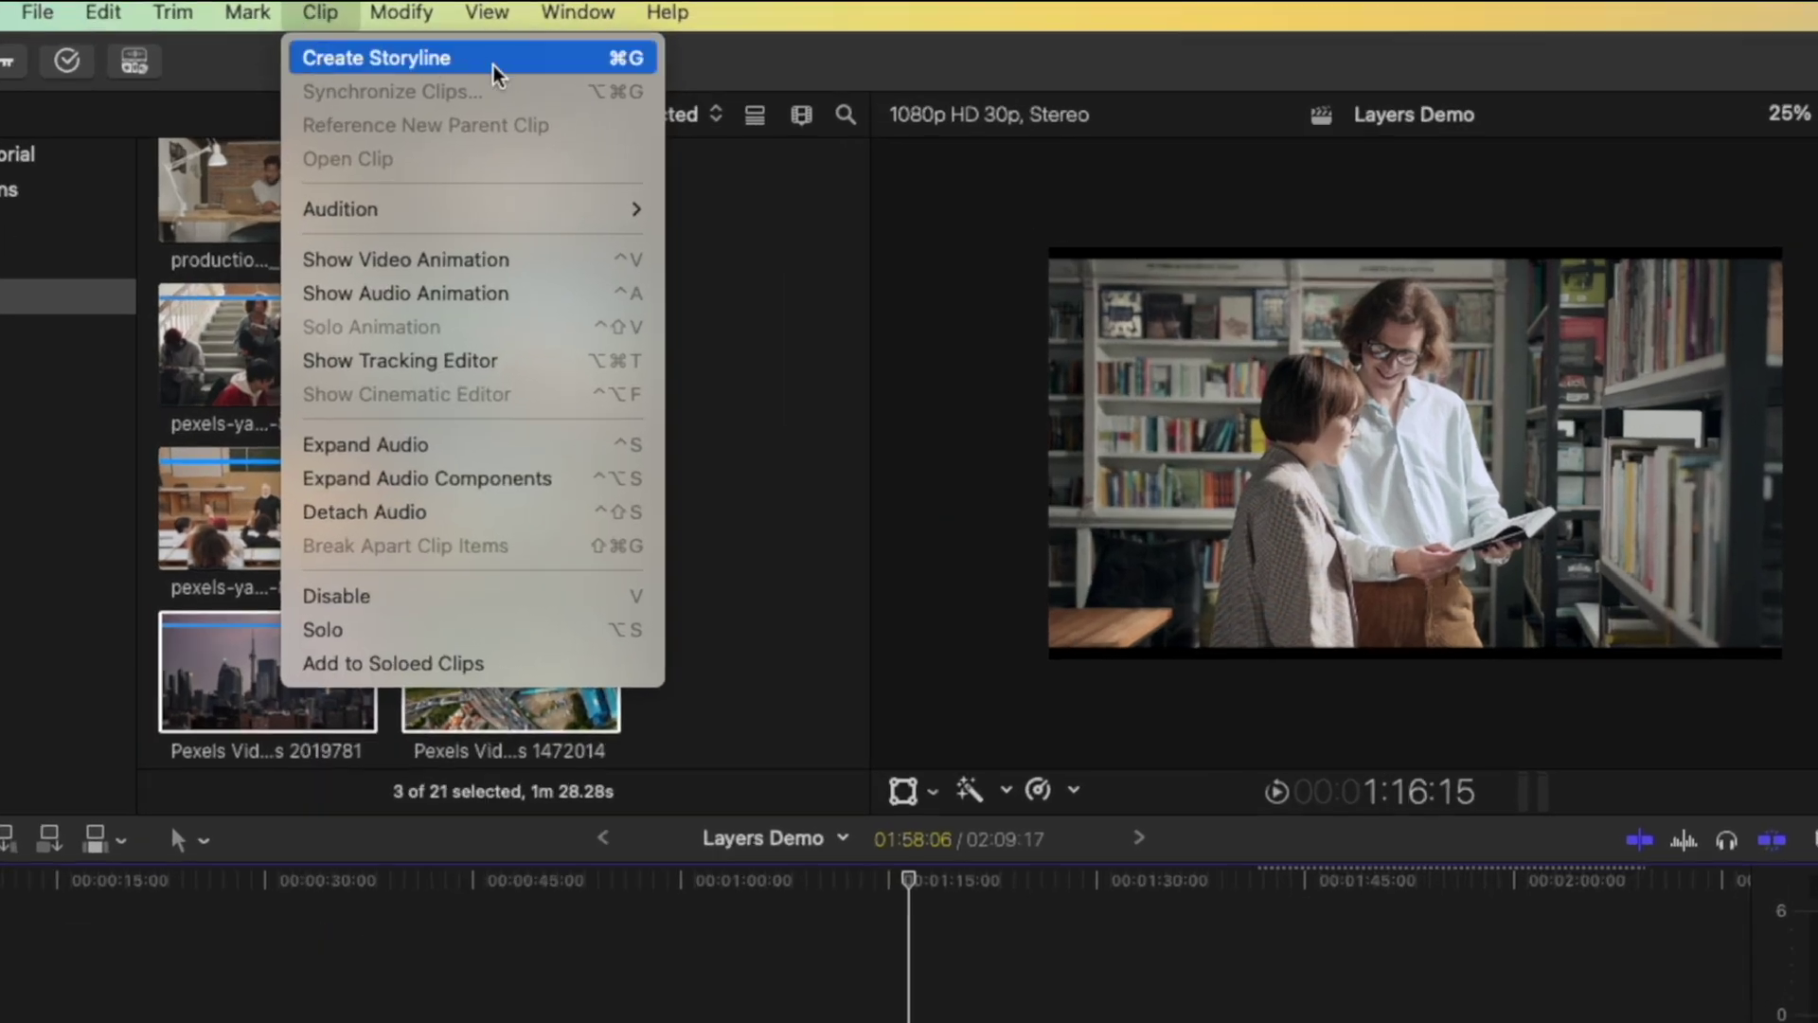
{"action": "left_click", "coordinate": [494, 58]}
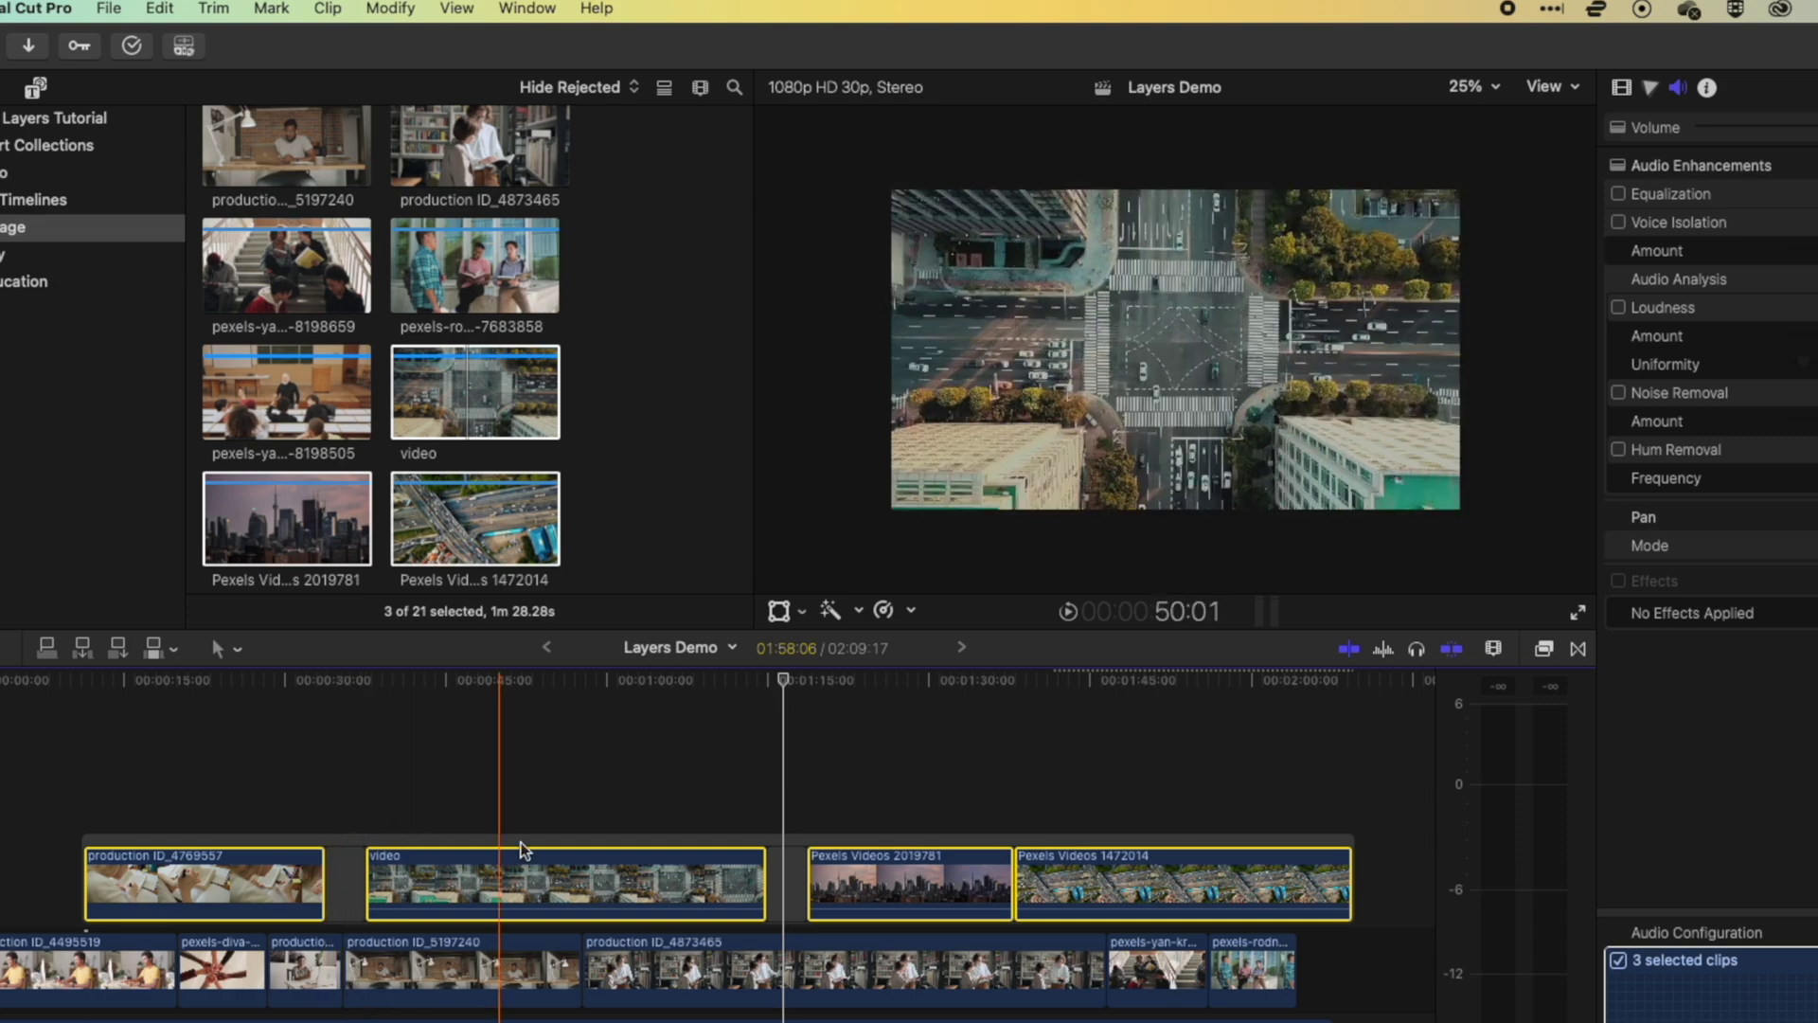
- Delete both gap clips in the connected storyline so that its clips sit end to end
{"action": "left_click", "coordinate": [521, 840]}
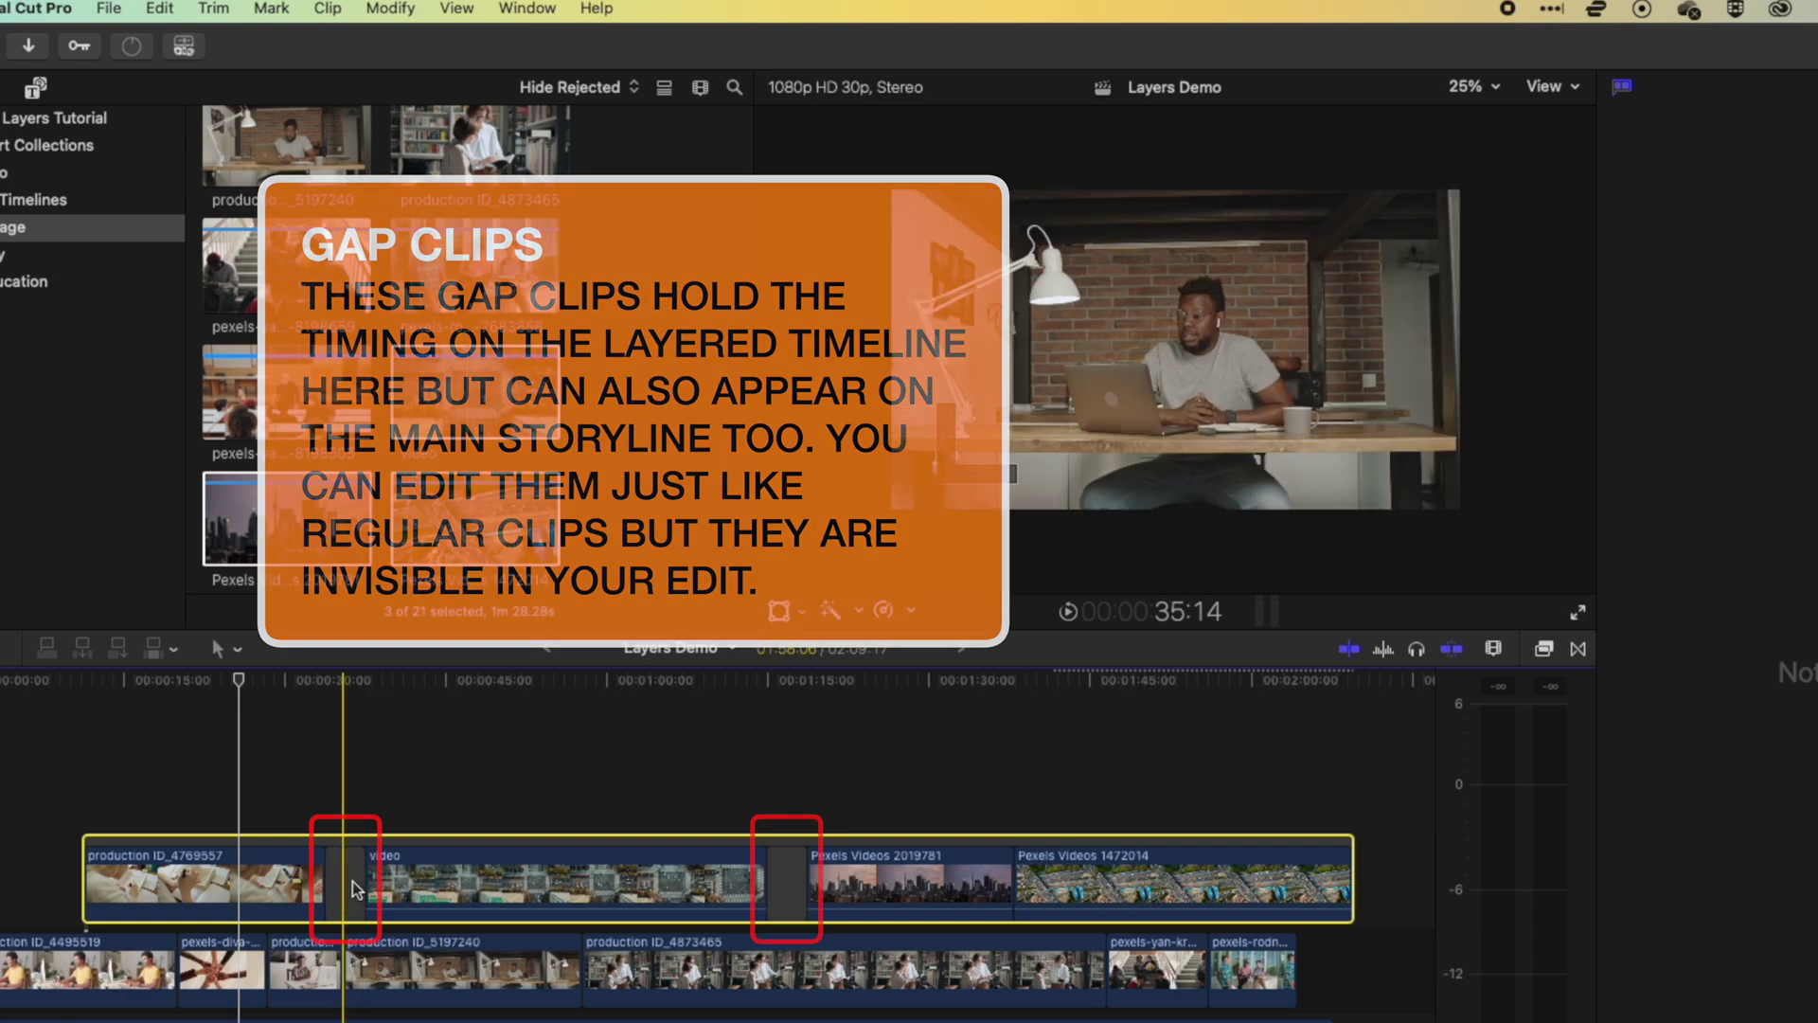
{"action": "mouse_move", "coordinate": [434, 879]}
{"action": "left_mouse_down"}
{"action": "mouse_move", "coordinate": [409, 879]}
{"action": "mouse_move", "coordinate": [436, 878]}
{"action": "left_mouse_up"}
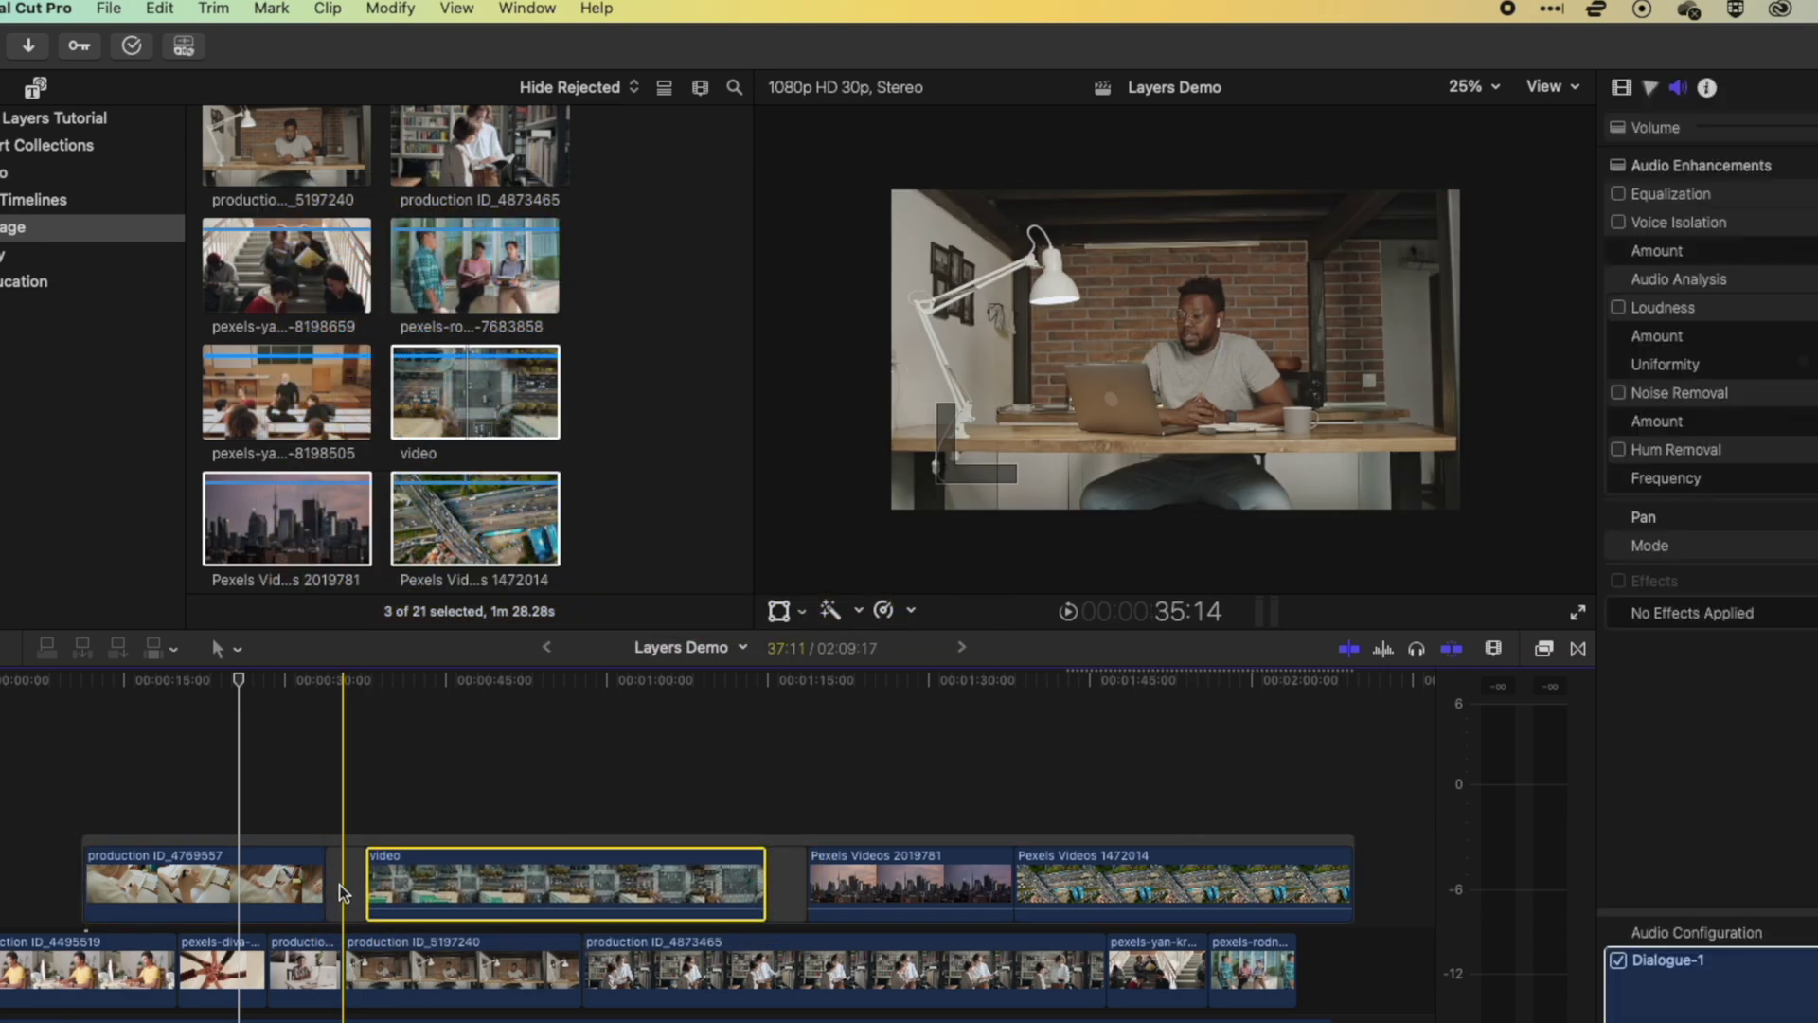
{"action": "left_click", "coordinate": [343, 883]}
{"action": "key", "text": "Delete"}
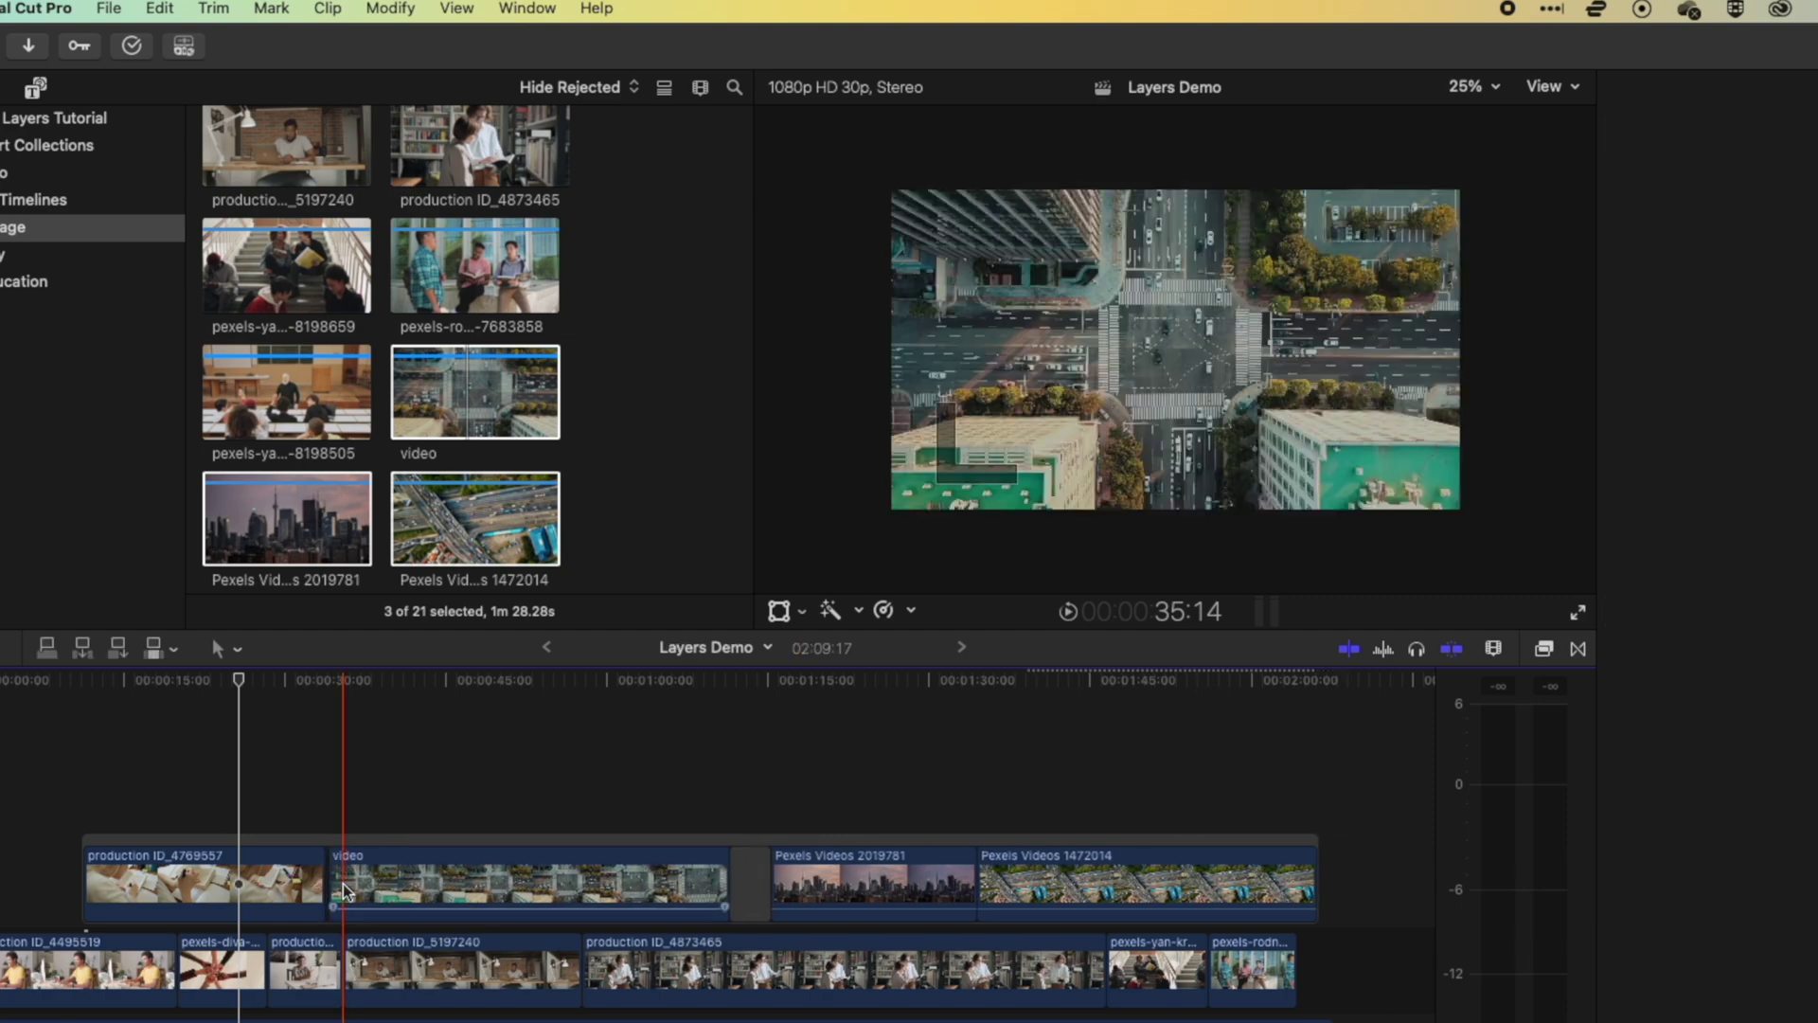
{"action": "left_click", "coordinate": [759, 879]}
{"action": "key", "text": "Delete"}
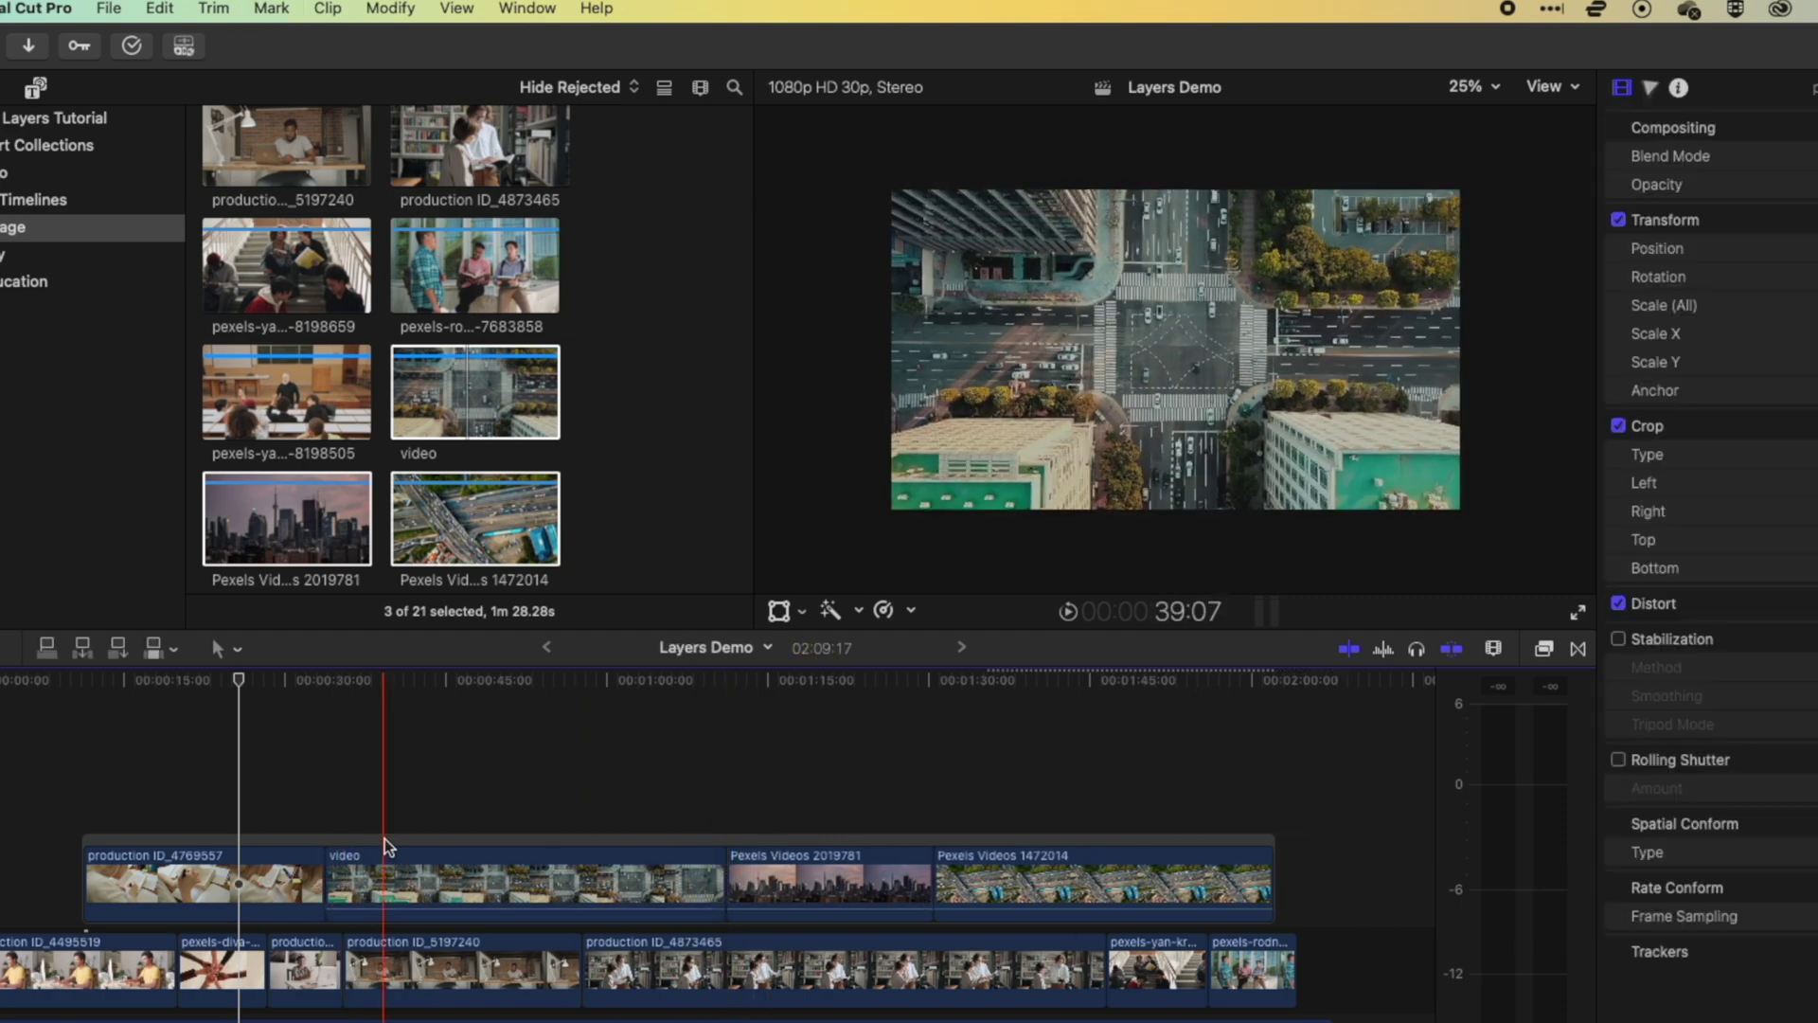
- Move the connected storyline to start about 21 seconds in, and undo lifting the video clip out of it
{"action": "left_click_drag", "start_coordinate": [384, 838], "coordinate": [554, 796]}
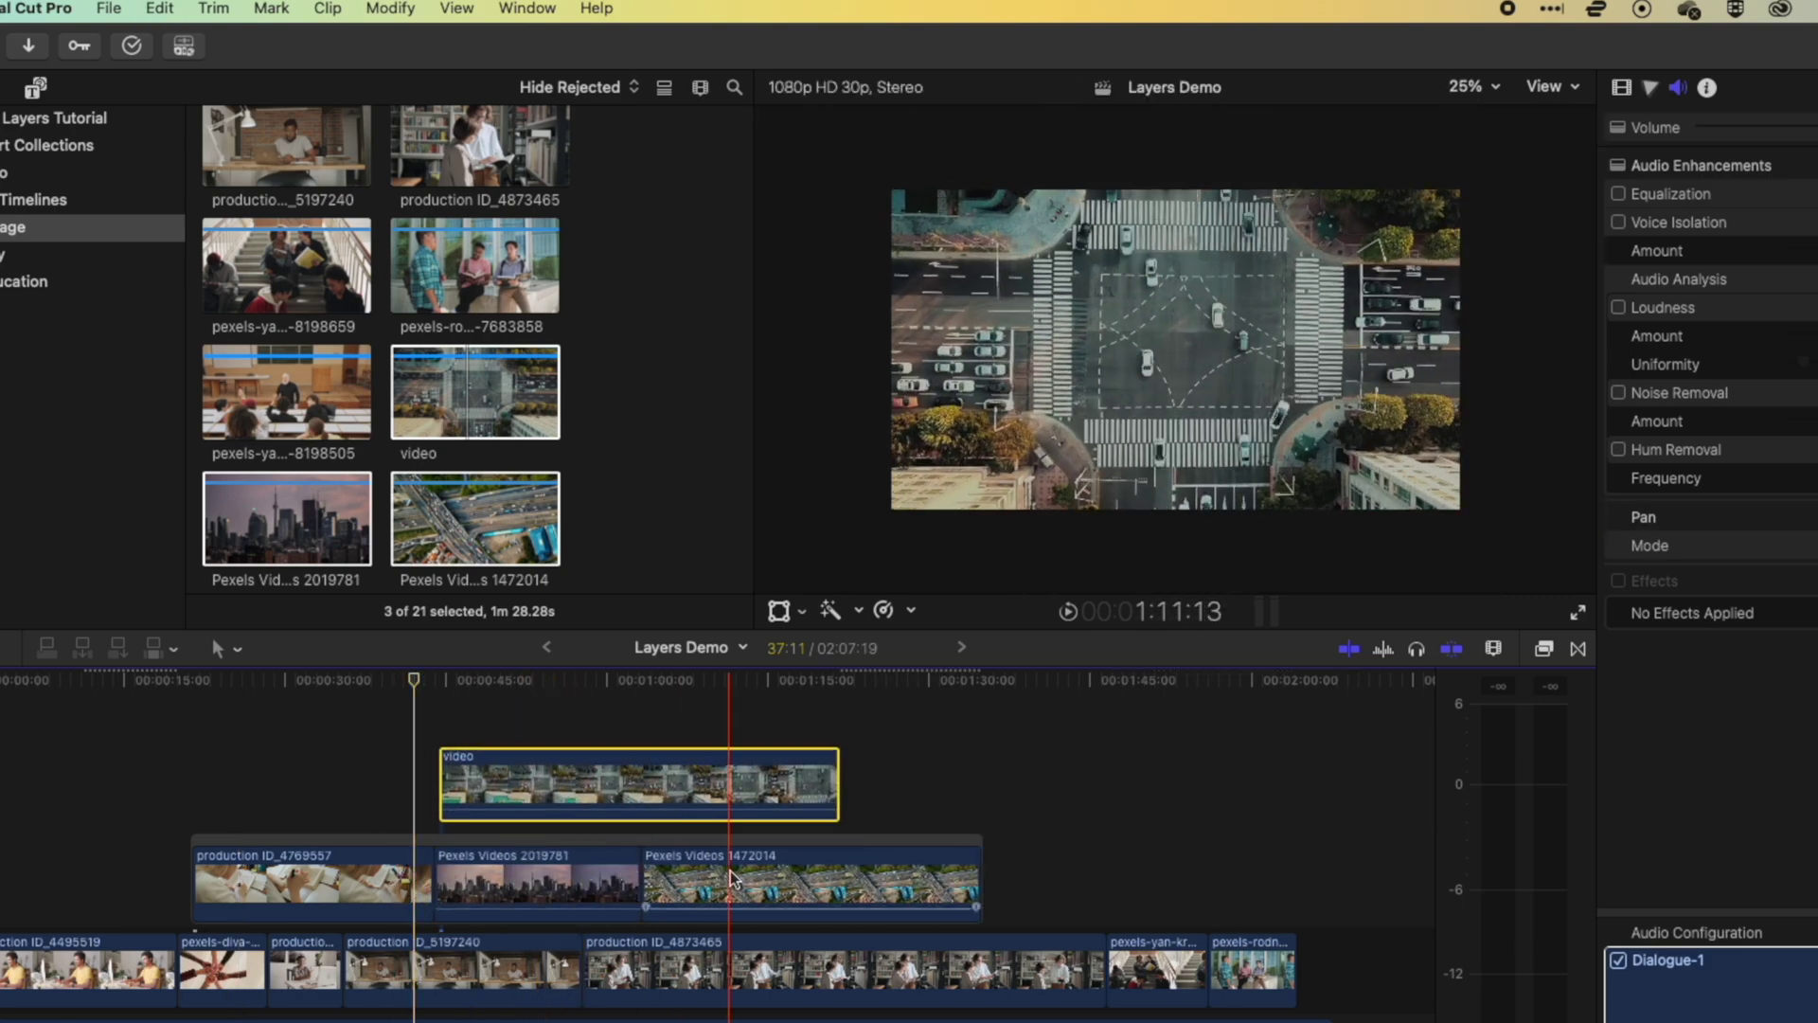
{"action": "key", "text": "super+z"}
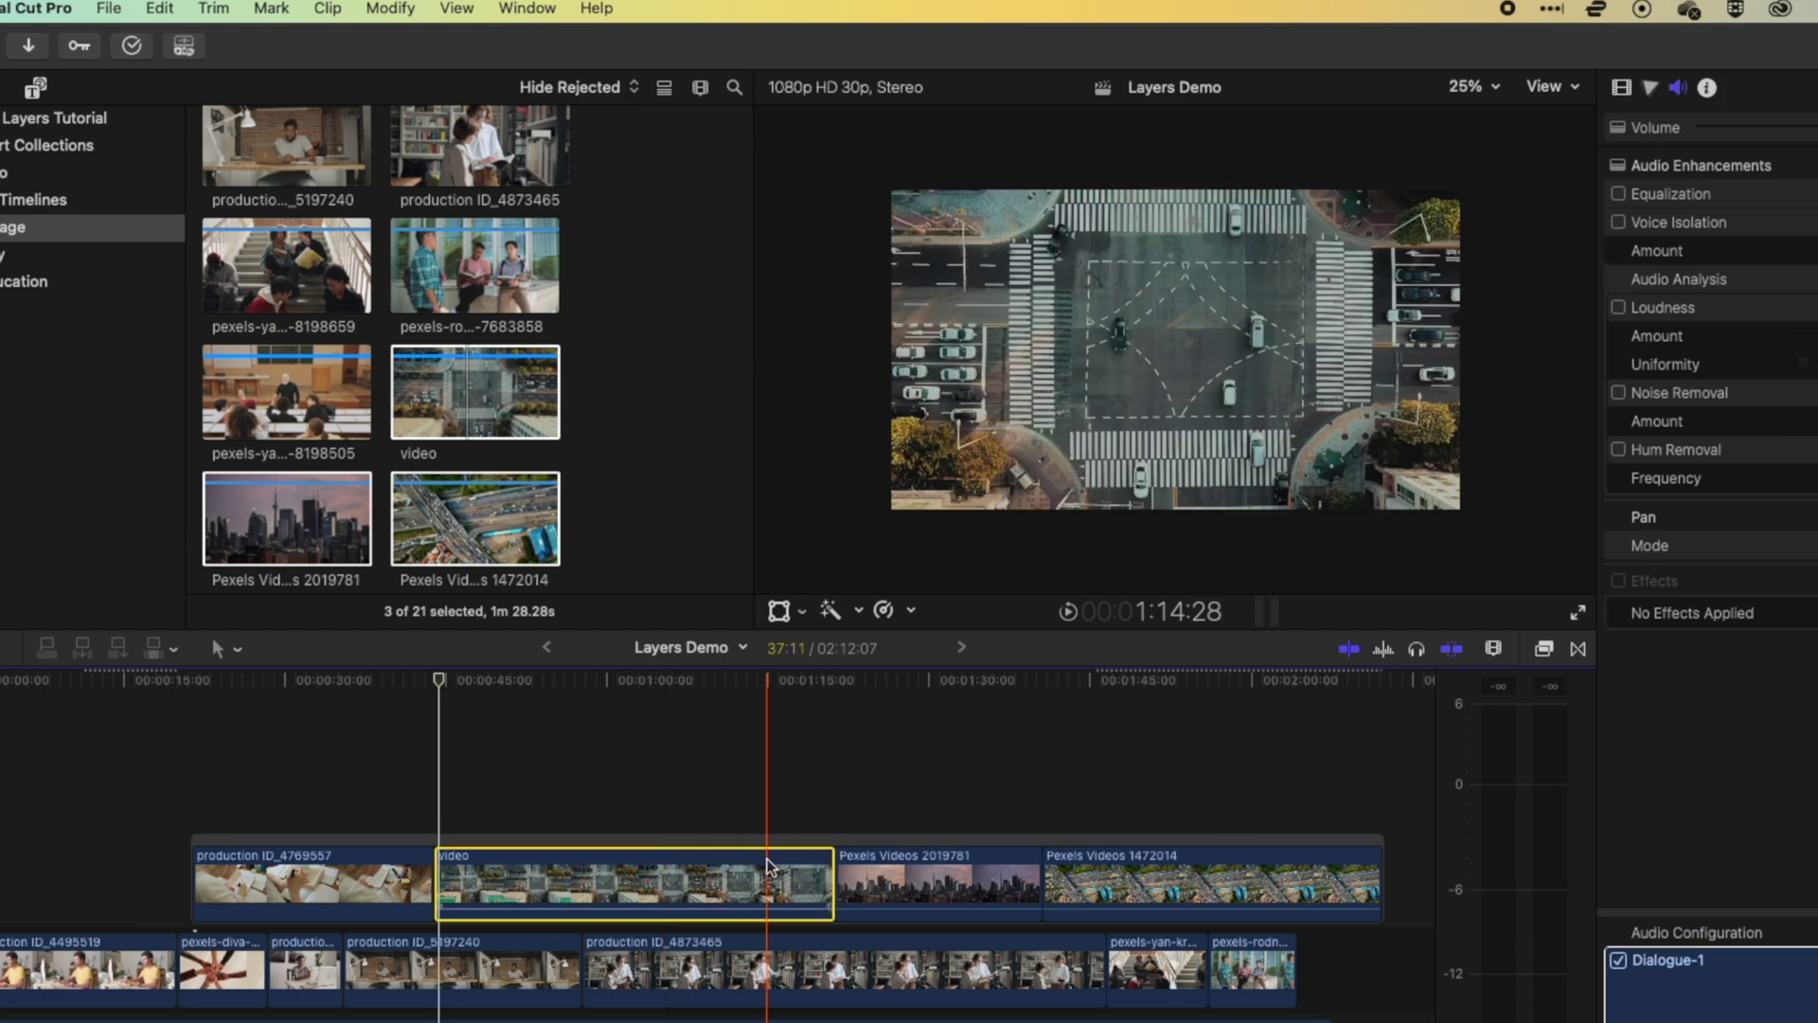
- Trim the ends of all four clips in the connected storyline, making it about 1:06 long in total
{"action": "left_click_drag", "start_coordinate": [828, 877], "coordinate": [637, 877]}
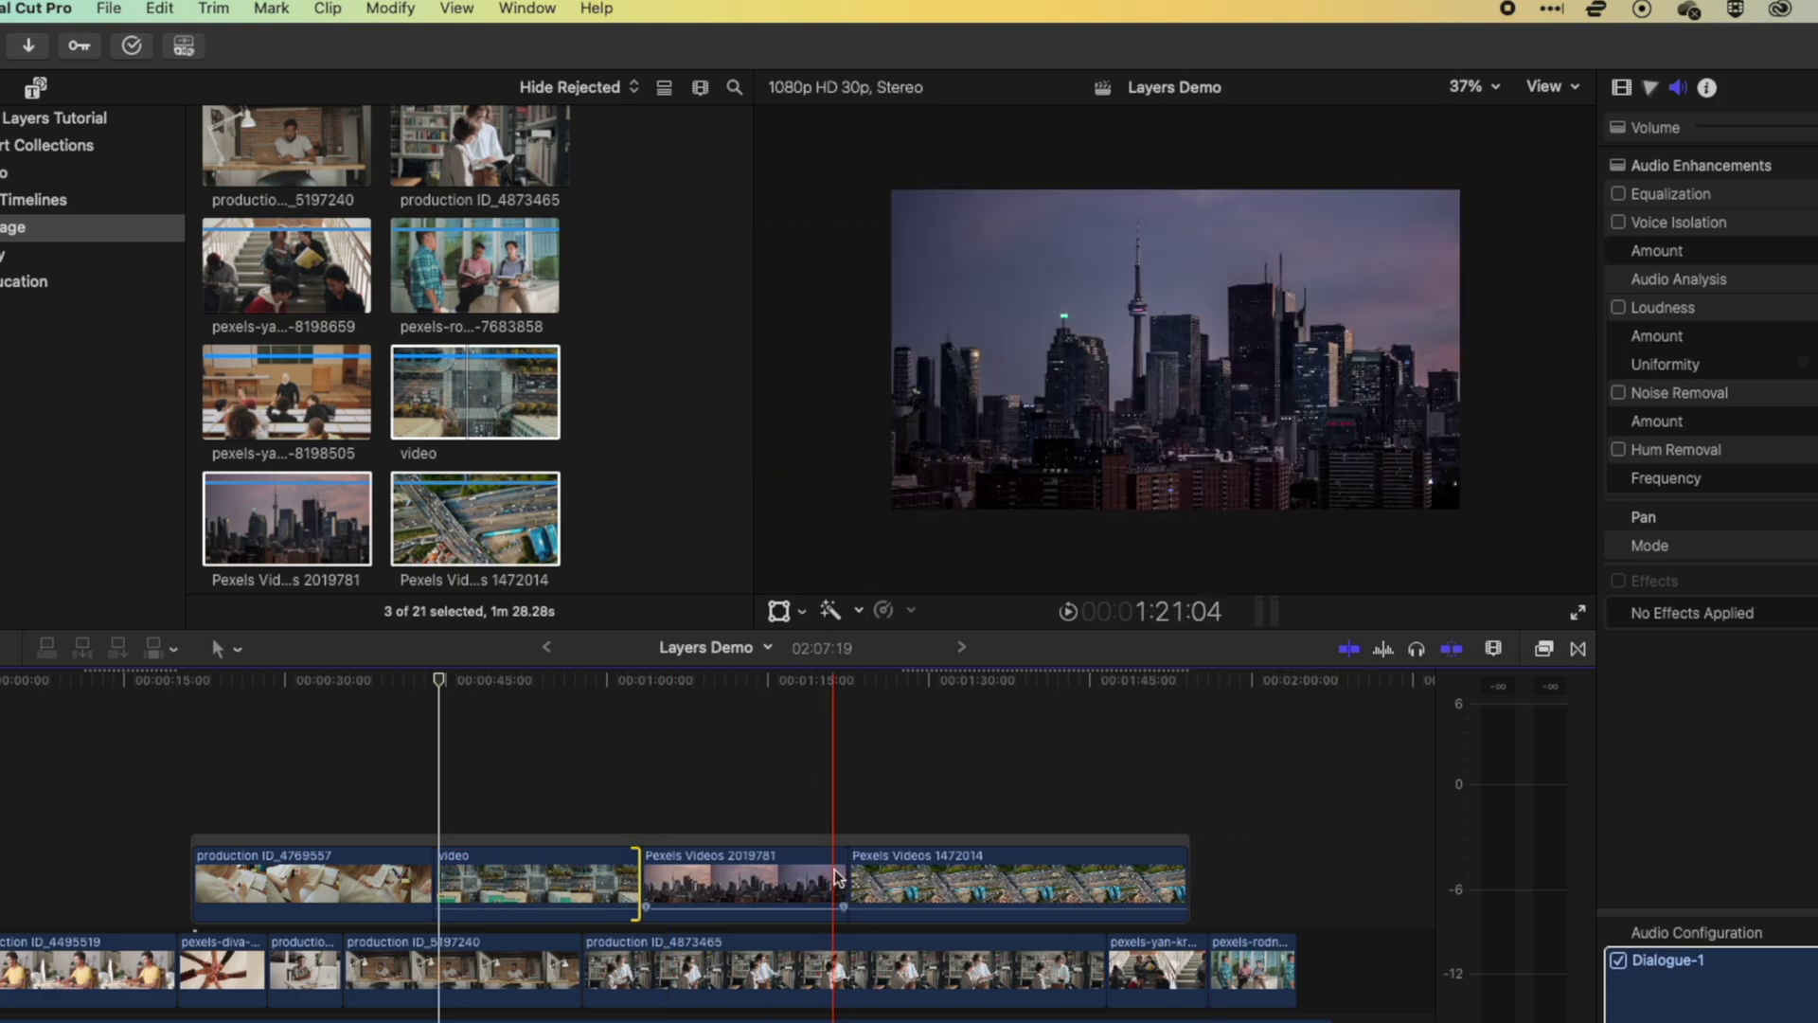
{"action": "left_click_drag", "start_coordinate": [838, 877], "coordinate": [765, 877]}
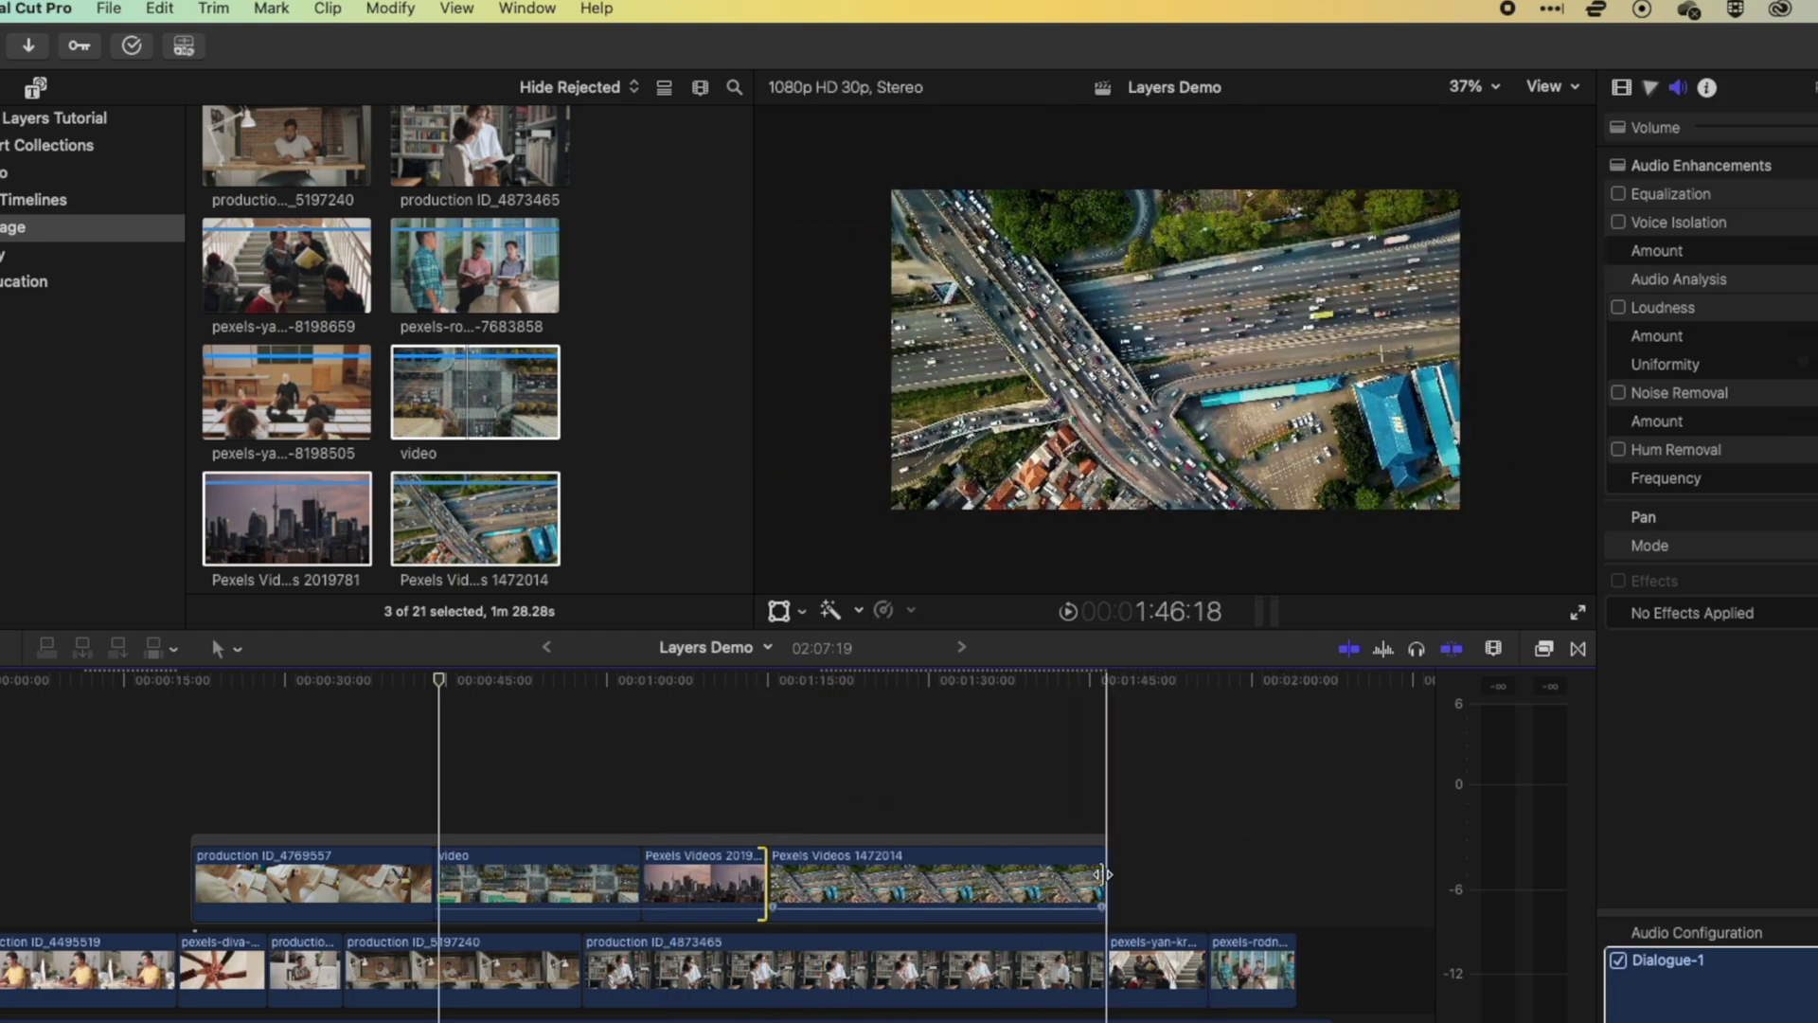
{"action": "left_click_drag", "start_coordinate": [1104, 873], "coordinate": [989, 873]}
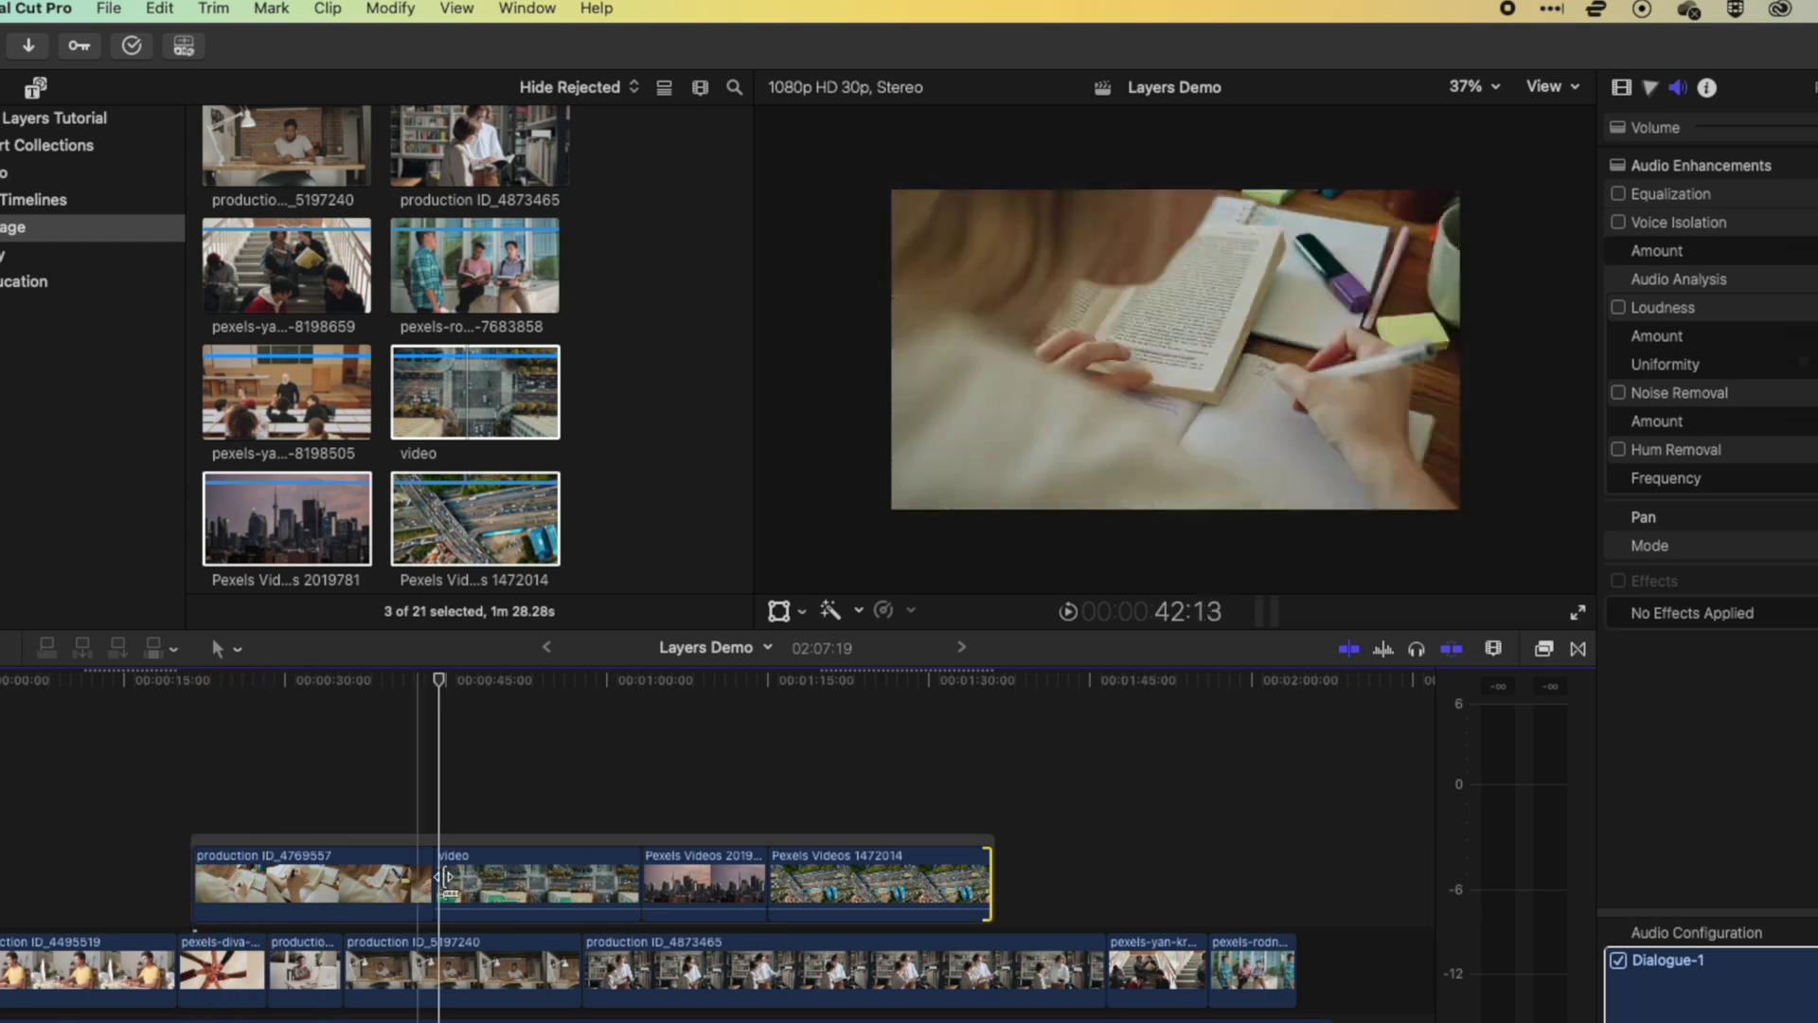
{"action": "left_click_drag", "start_coordinate": [424, 873], "coordinate": [341, 873]}
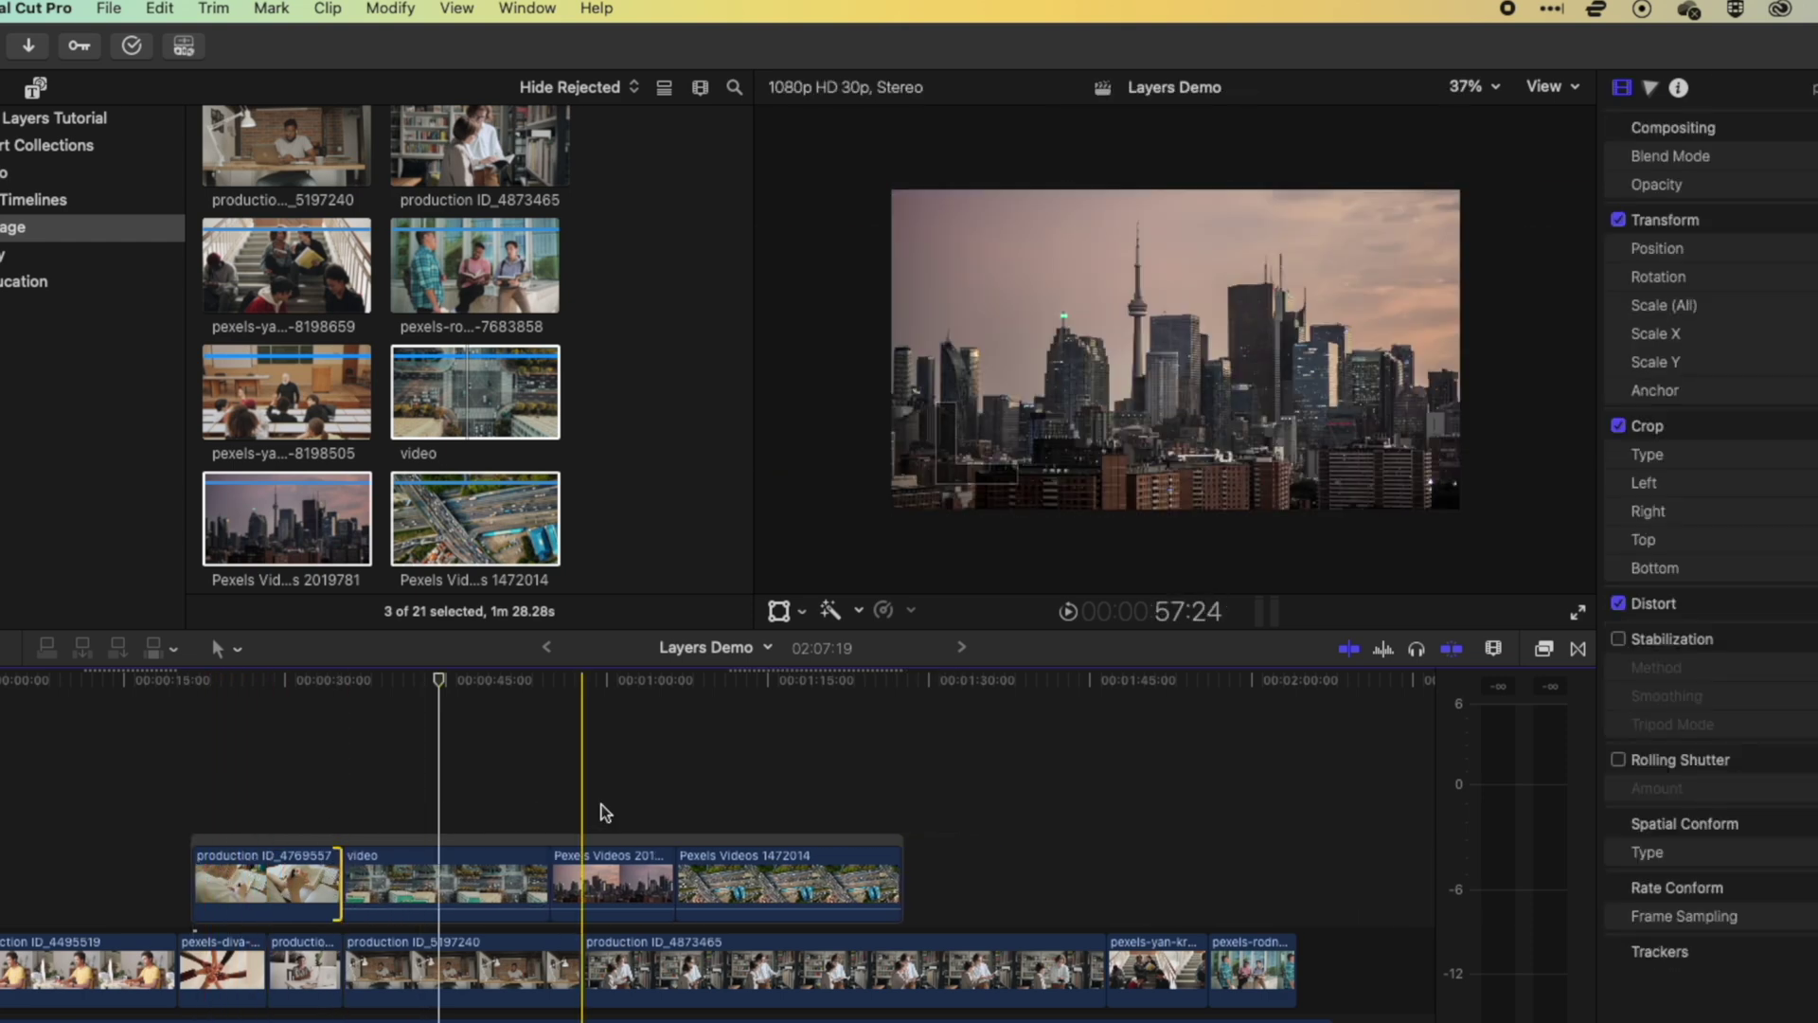
- Trim the end of the production ID_5197240 clip in the main storyline to a duration of 21 seconds
{"action": "left_click", "coordinate": [749, 838]}
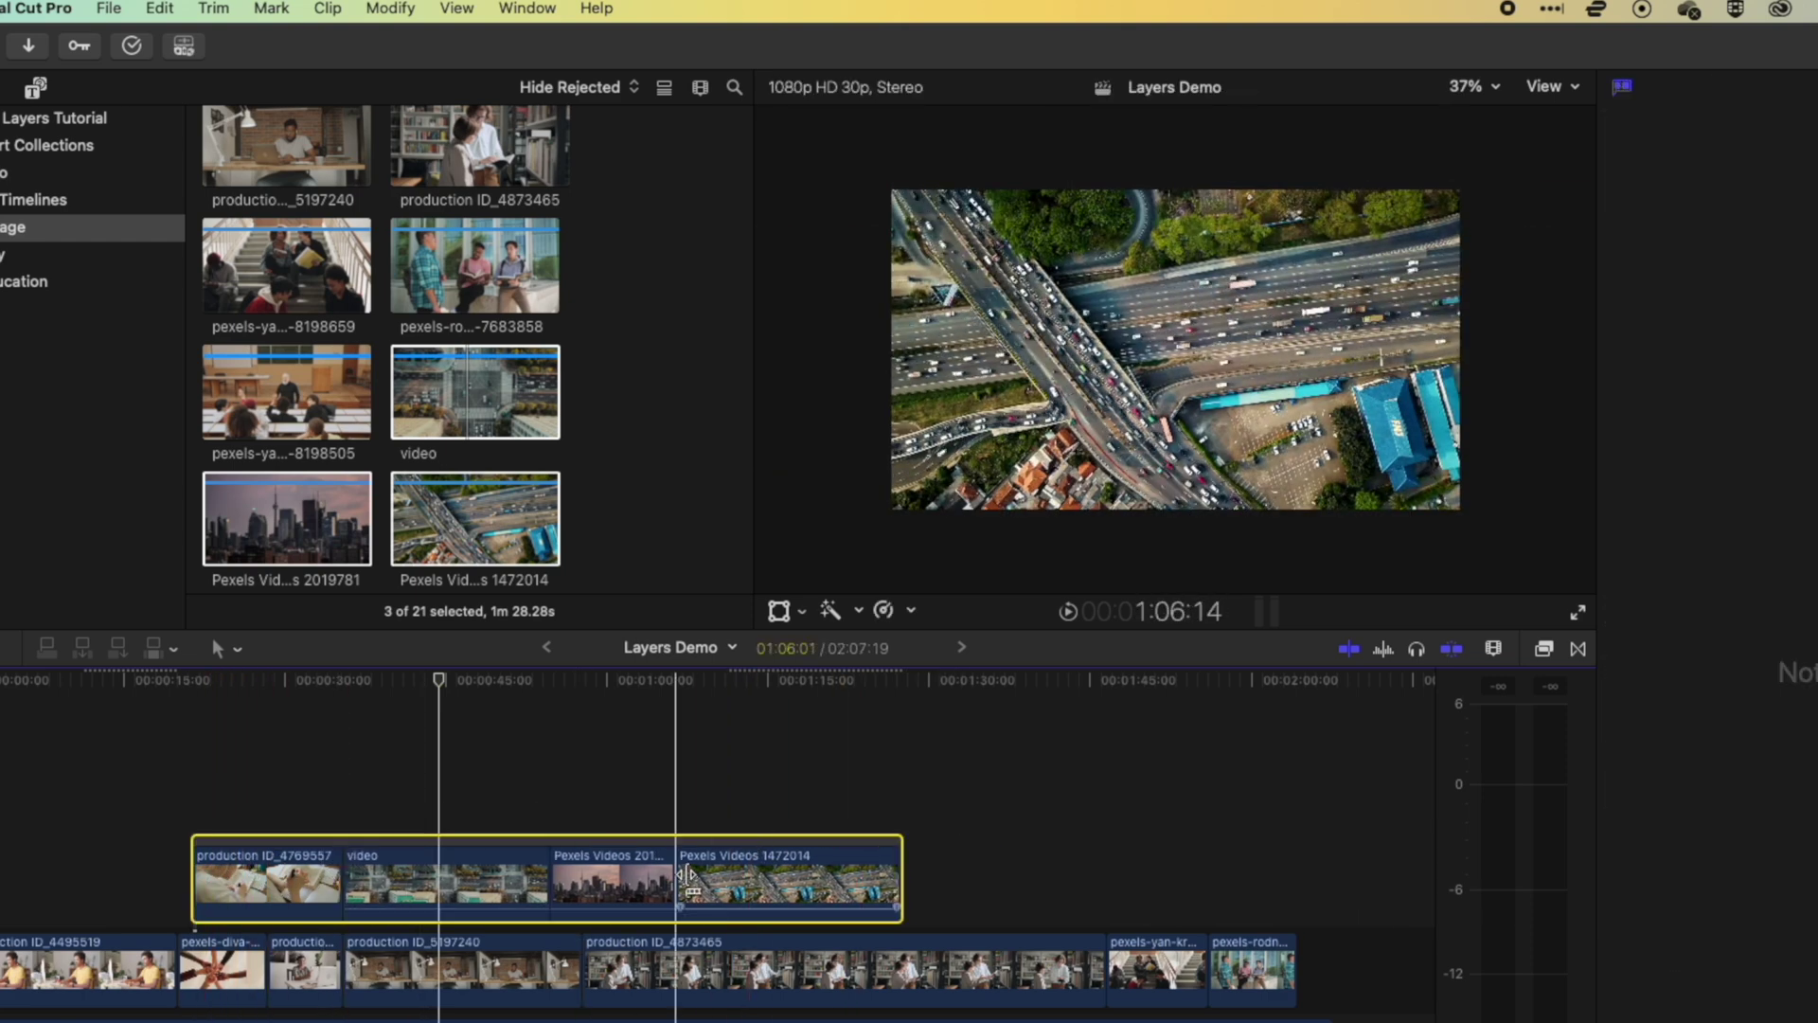
{"action": "mouse_move", "coordinate": [580, 966]}
{"action": "left_mouse_down"}
{"action": "mouse_move", "coordinate": [508, 966]}
{"action": "mouse_move", "coordinate": [560, 966]}
{"action": "left_mouse_up"}
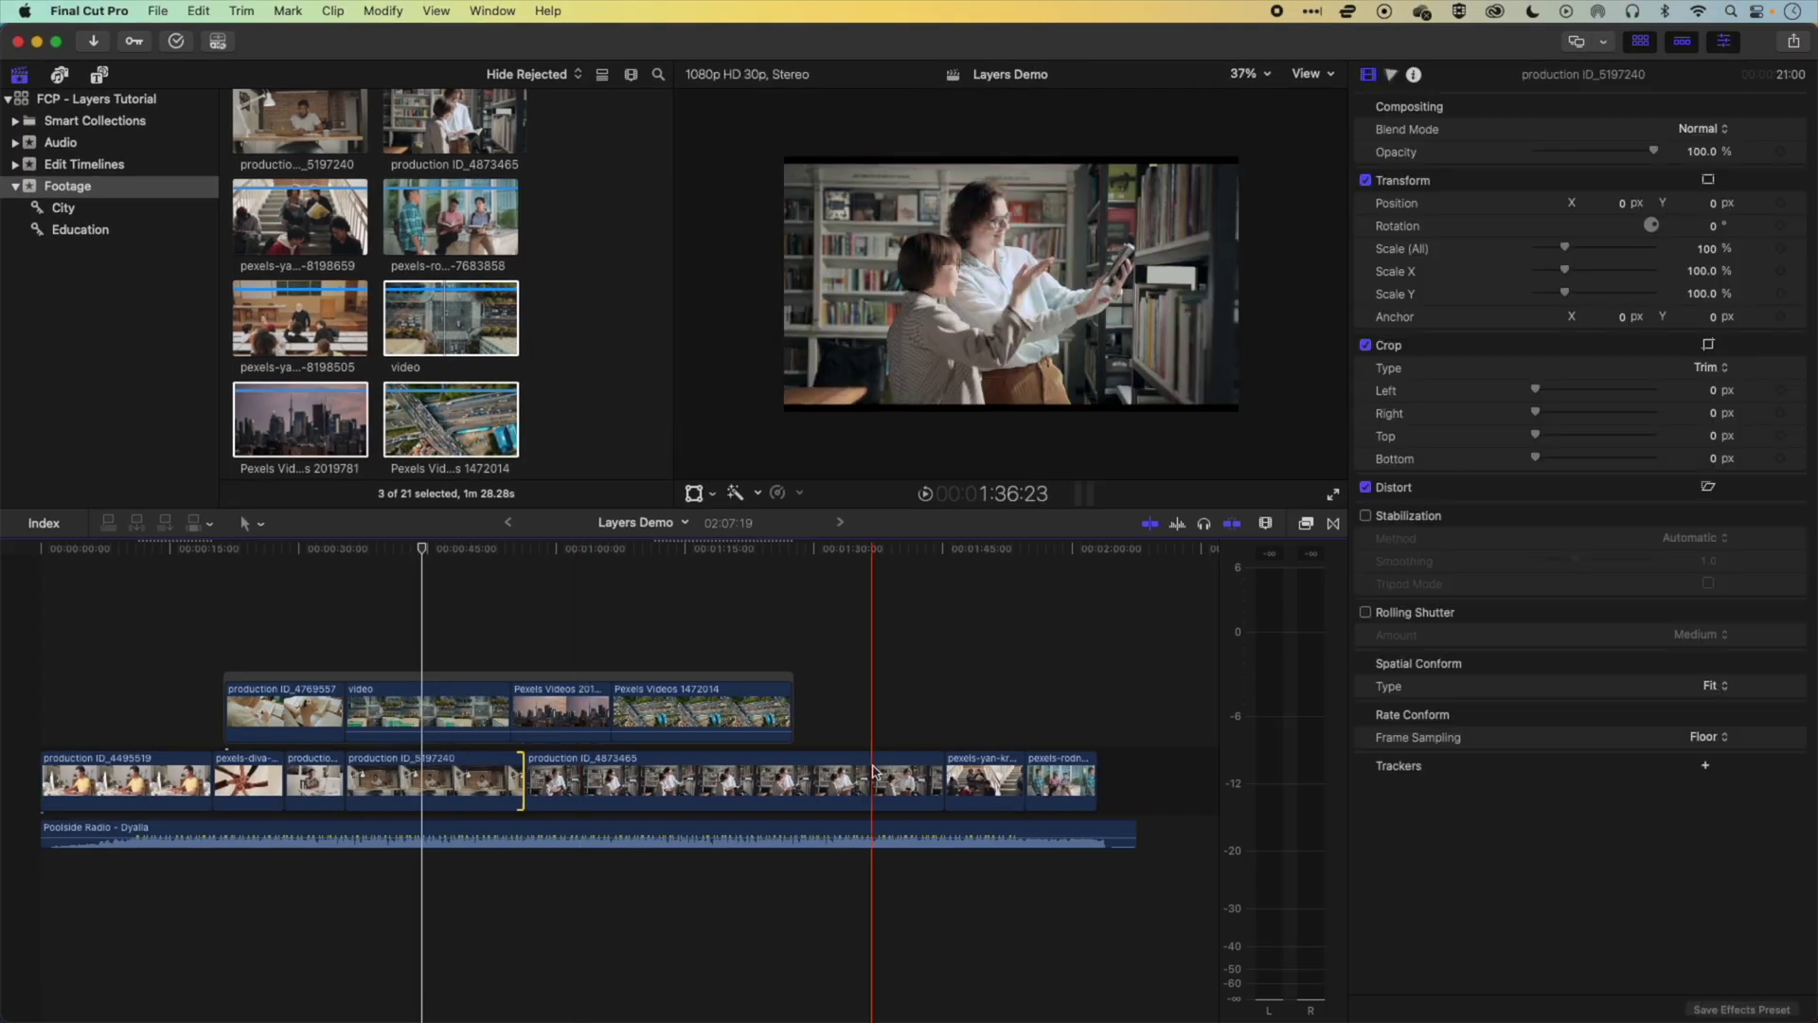
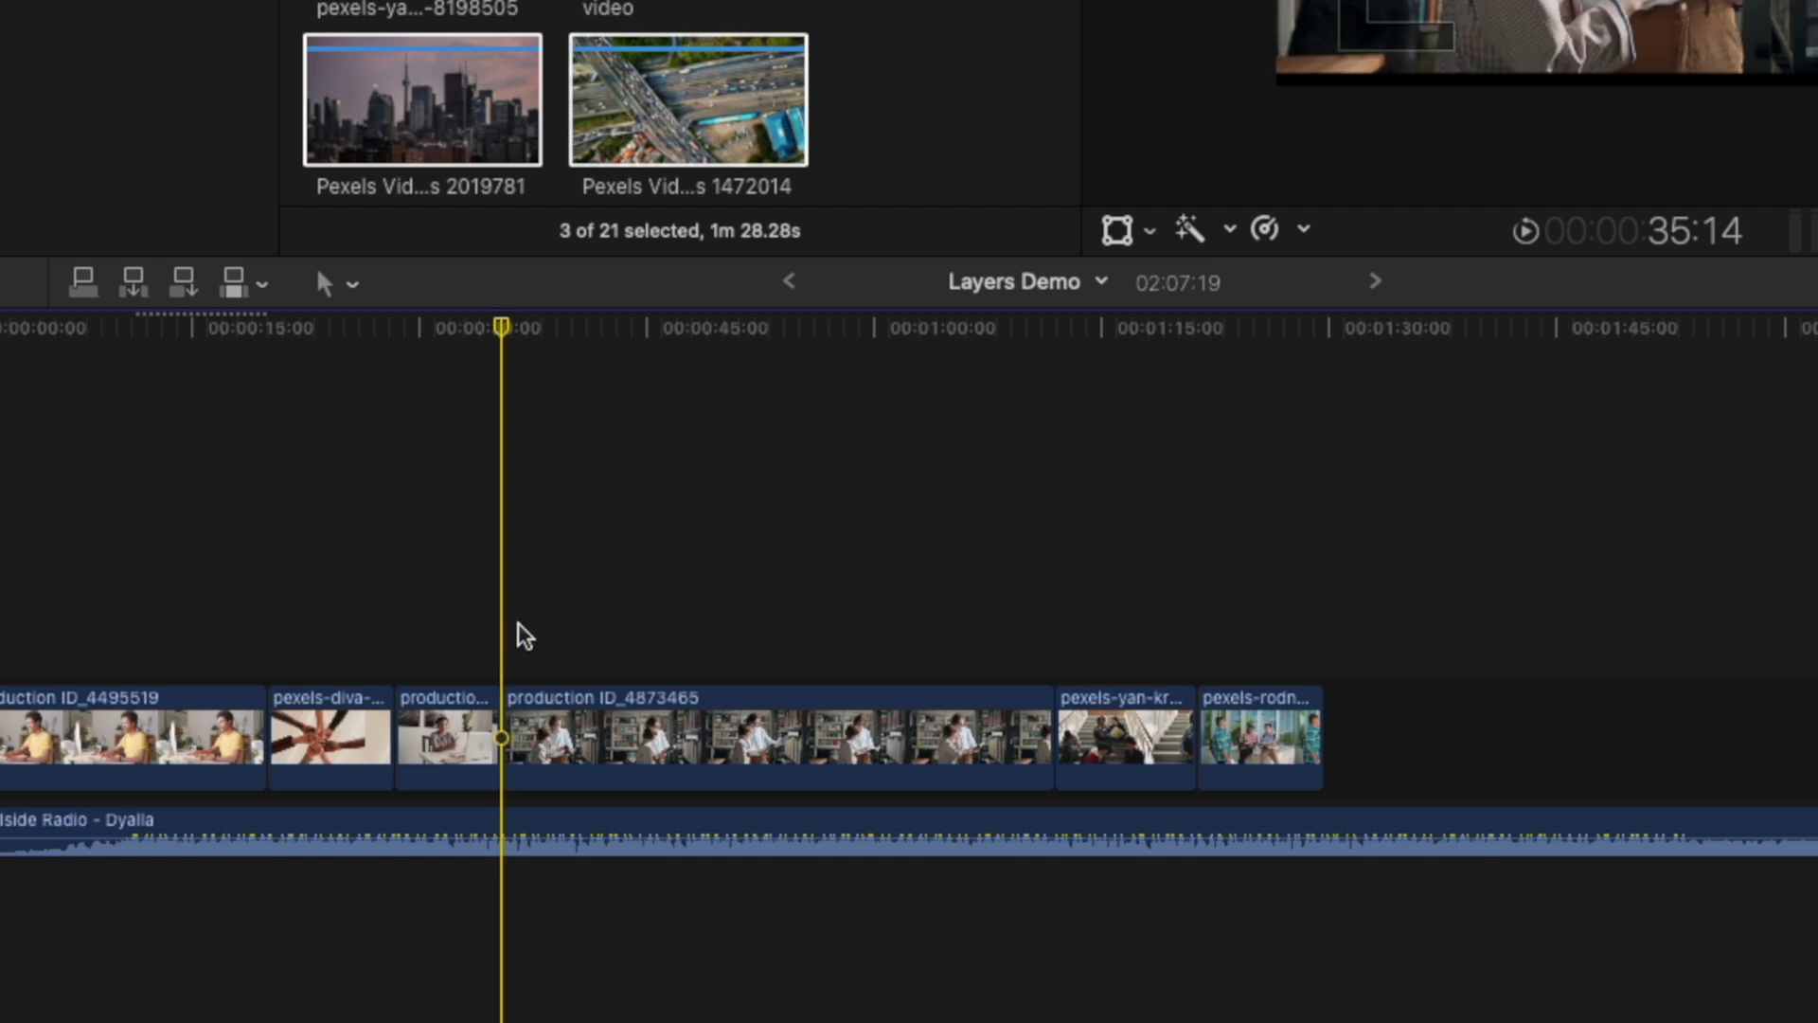
- Undo the deletion of the production ID_5197240 clip and slide the connected storyline to start about 45 seconds in
{"action": "key", "text": "super+z"}
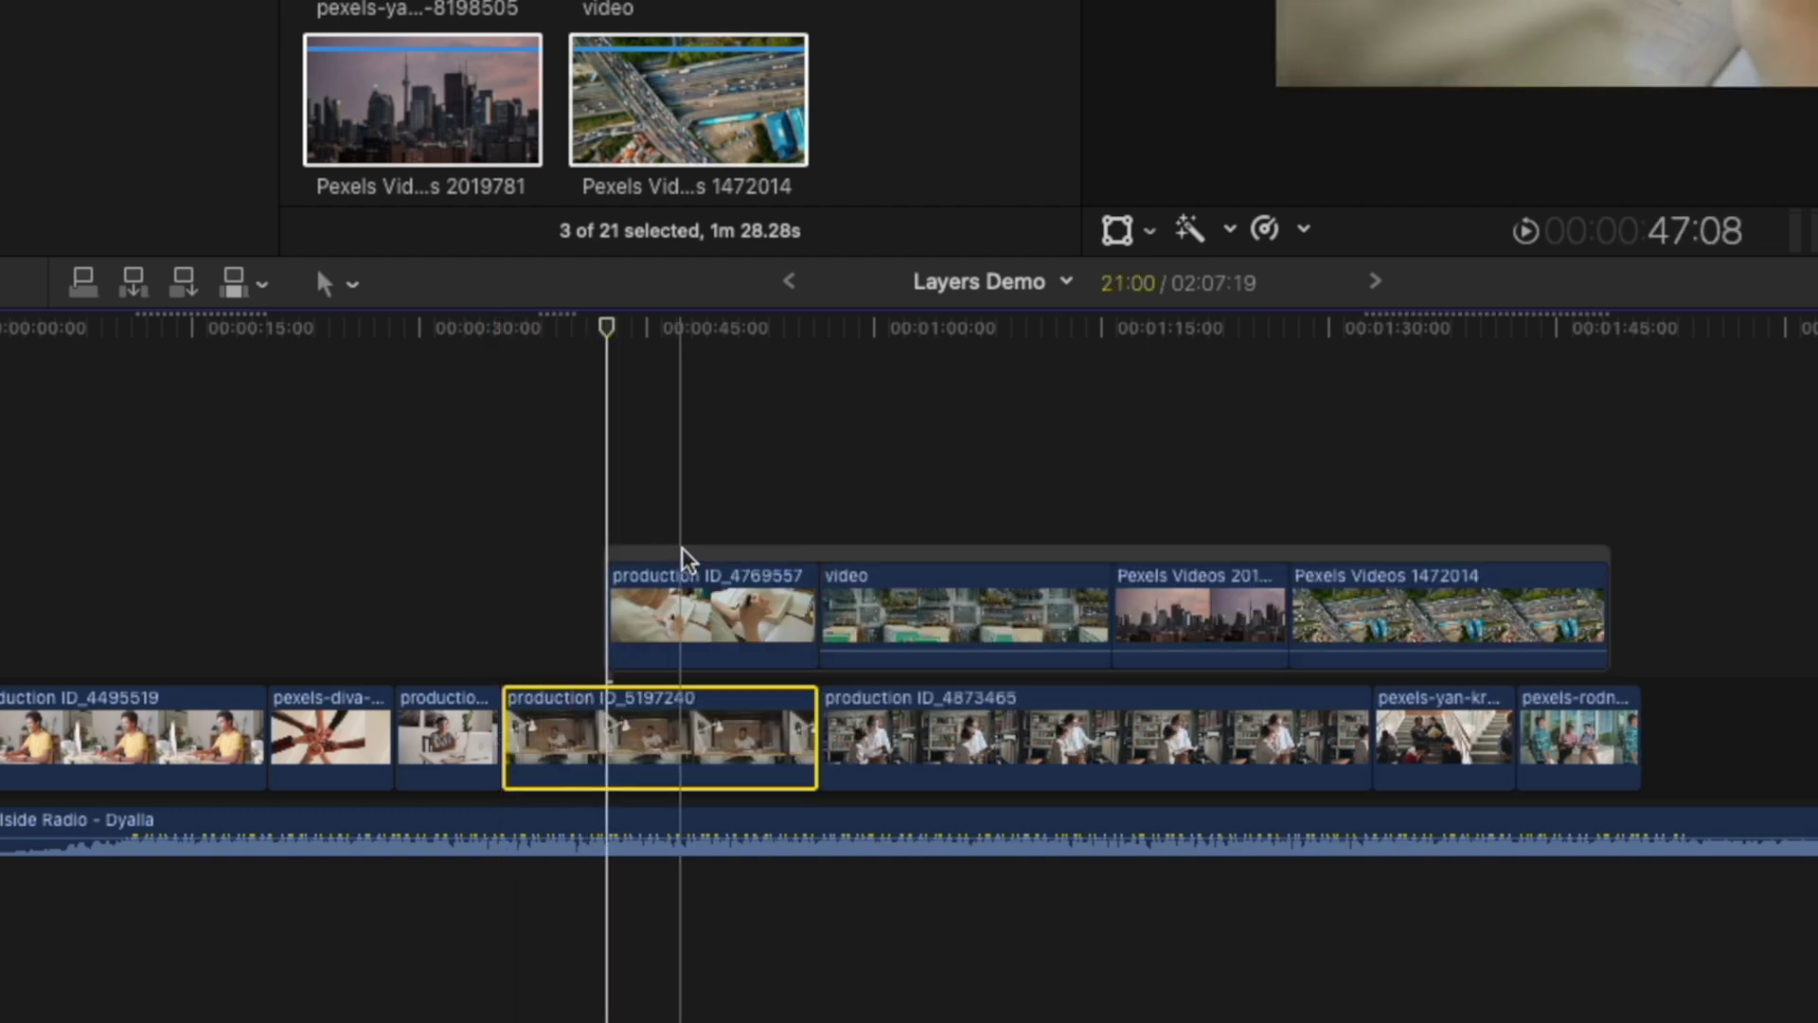
{"action": "left_click_drag", "start_coordinate": [682, 568], "coordinate": [723, 438]}
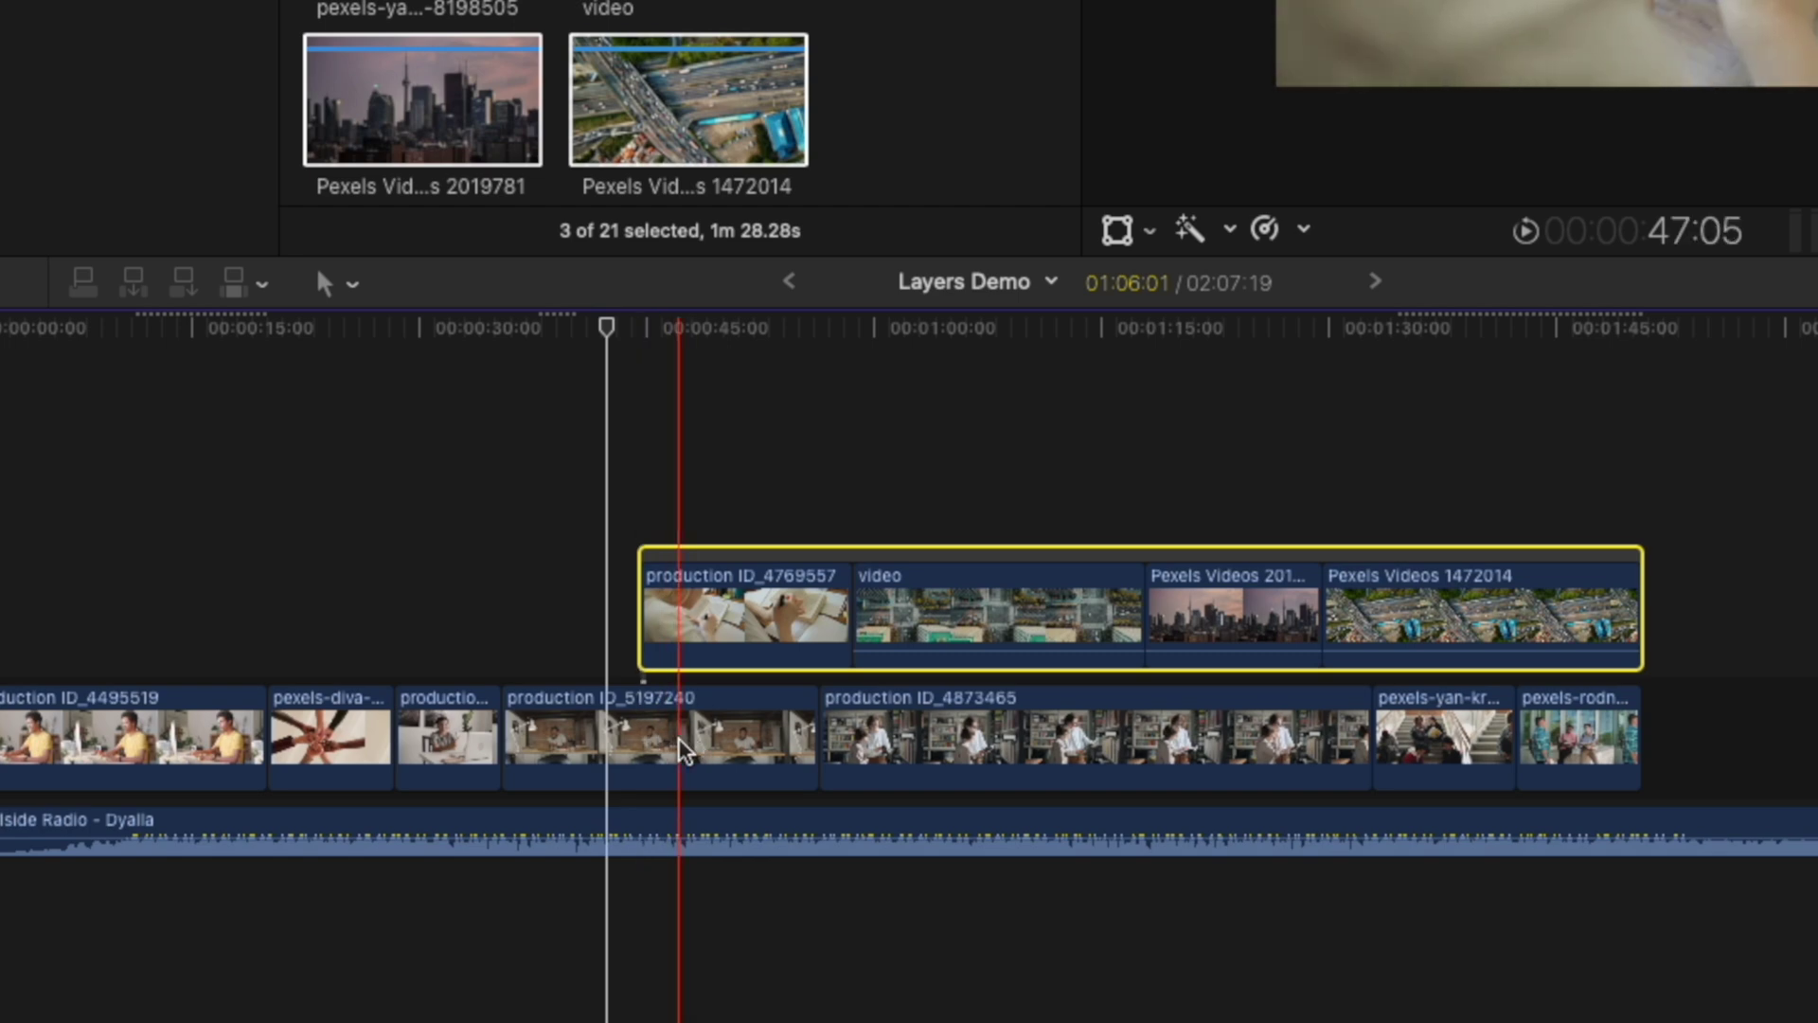
- Try replacing the production ID_5197240 clip in the main storyline with a gap clip, and undo the replacement
{"action": "left_click", "coordinate": [681, 740]}
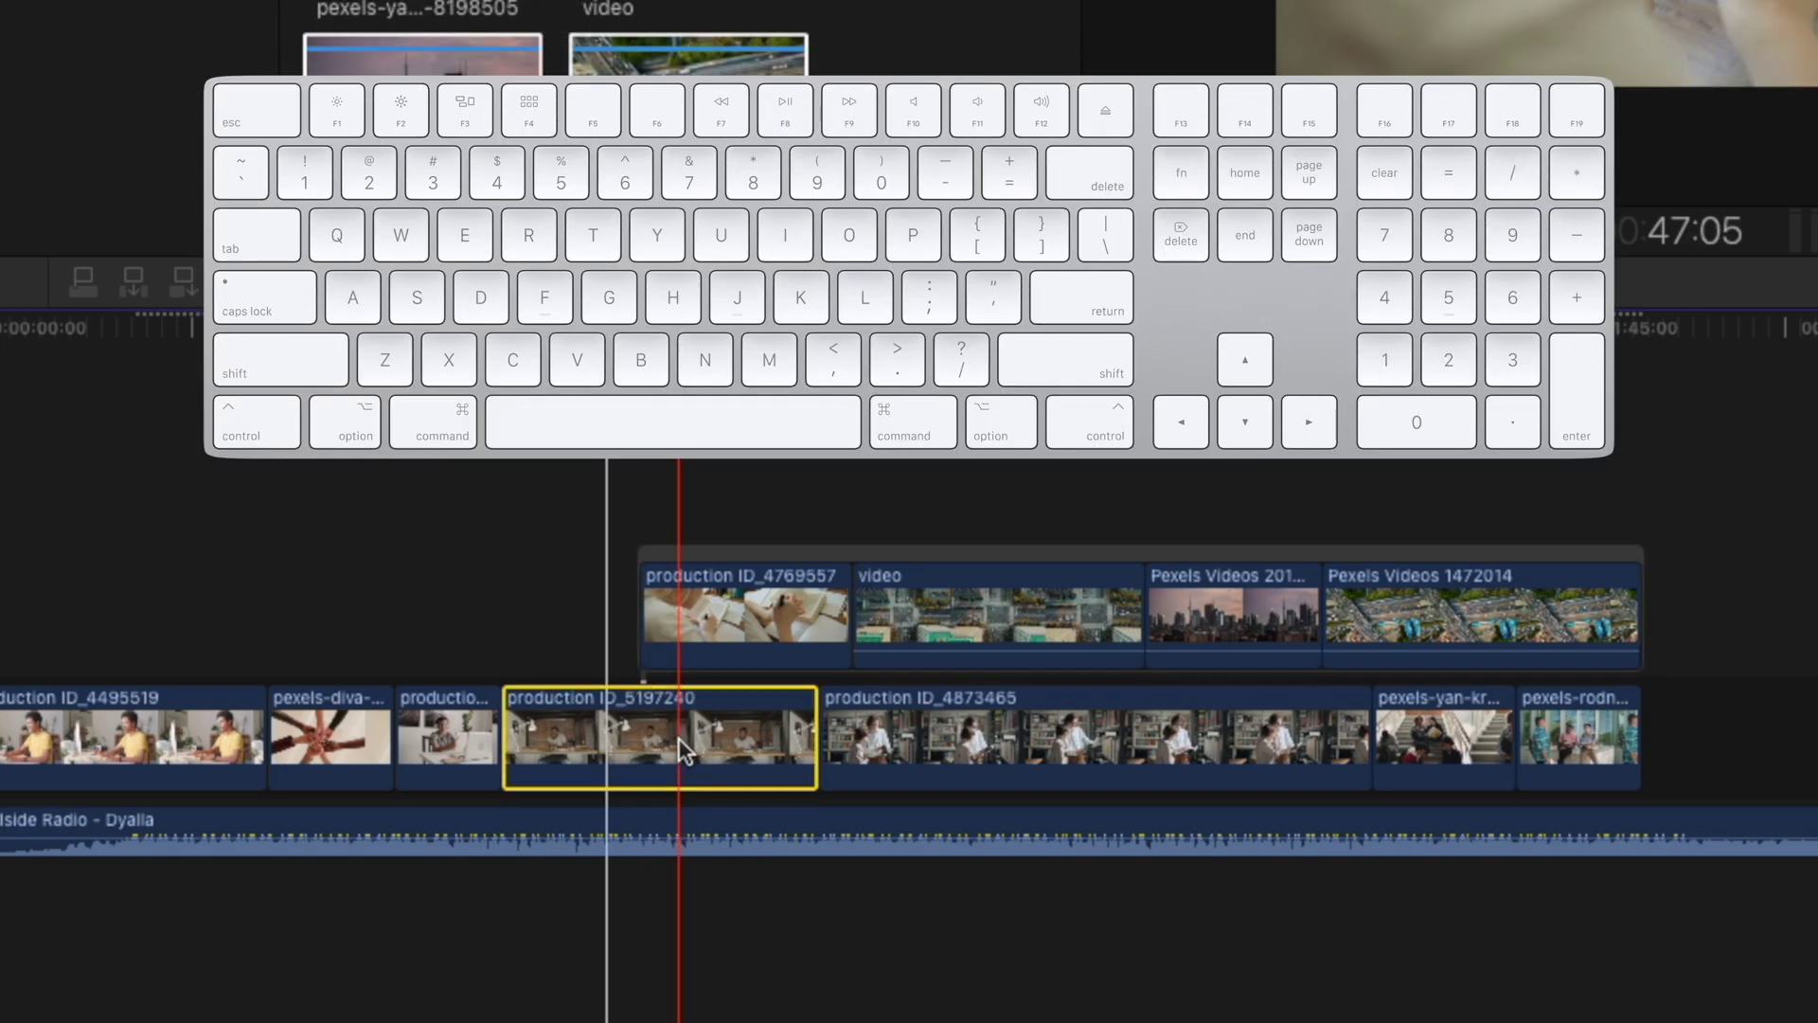
{"action": "key", "text": "Delete"}
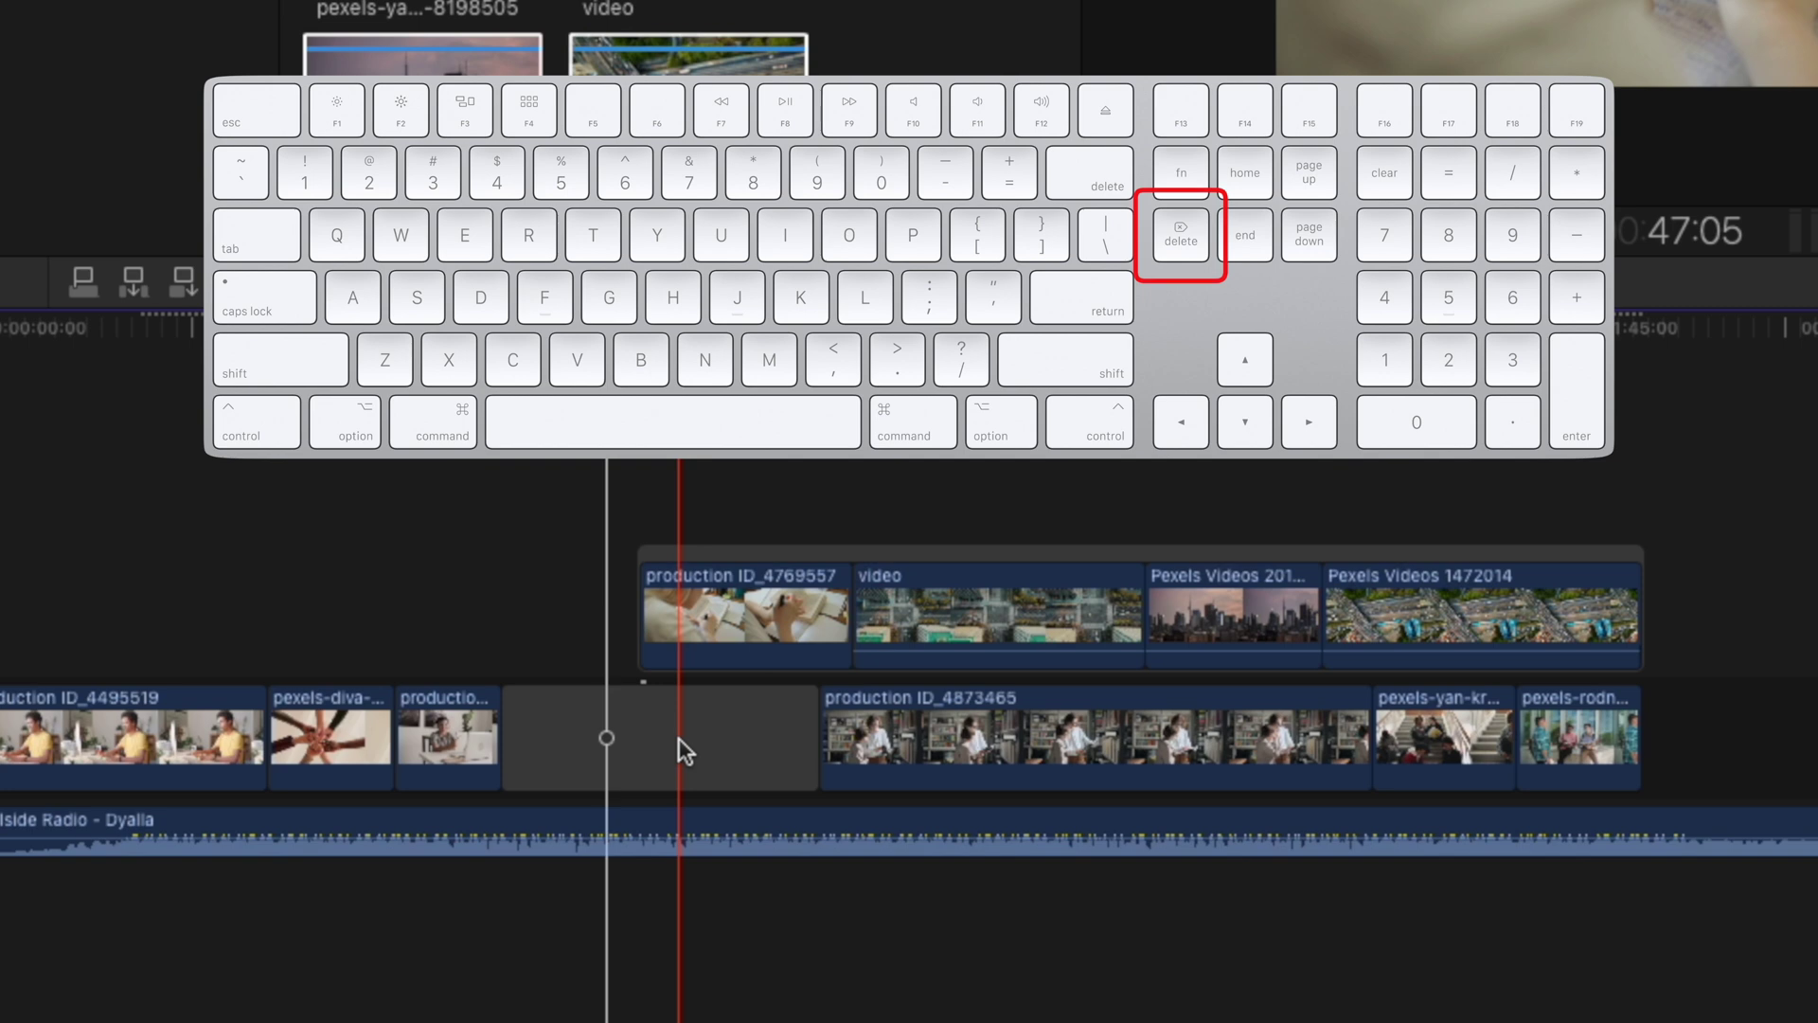
{"action": "key", "text": "super+z"}
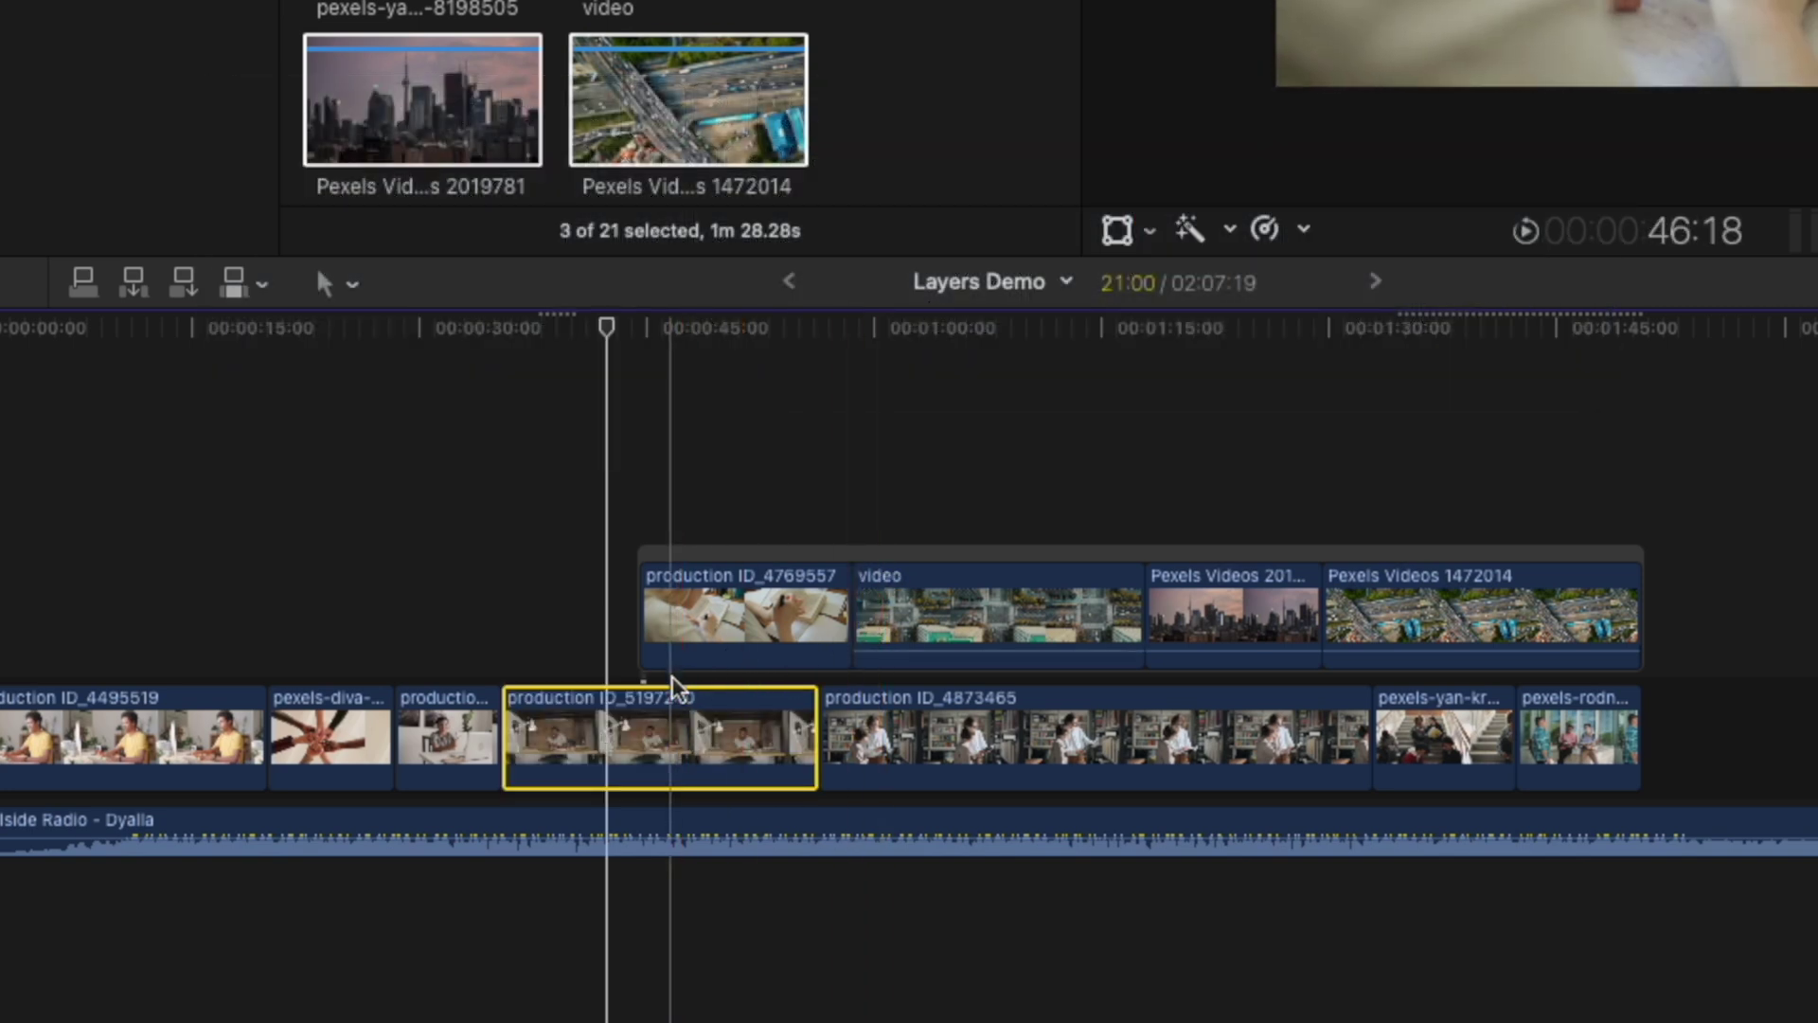
- Relink the connected storyline to the production ID_4873465 clip at about 1:07, and move that connection point on to about 1:23
{"action": "left_click", "coordinate": [717, 559]}
{"action": "mouse_move", "coordinate": [717, 558]}
{"action": "left_mouse_down"}
{"action": "mouse_move", "coordinate": [717, 497]}
{"action": "mouse_move", "coordinate": [716, 559]}
{"action": "left_mouse_up"}
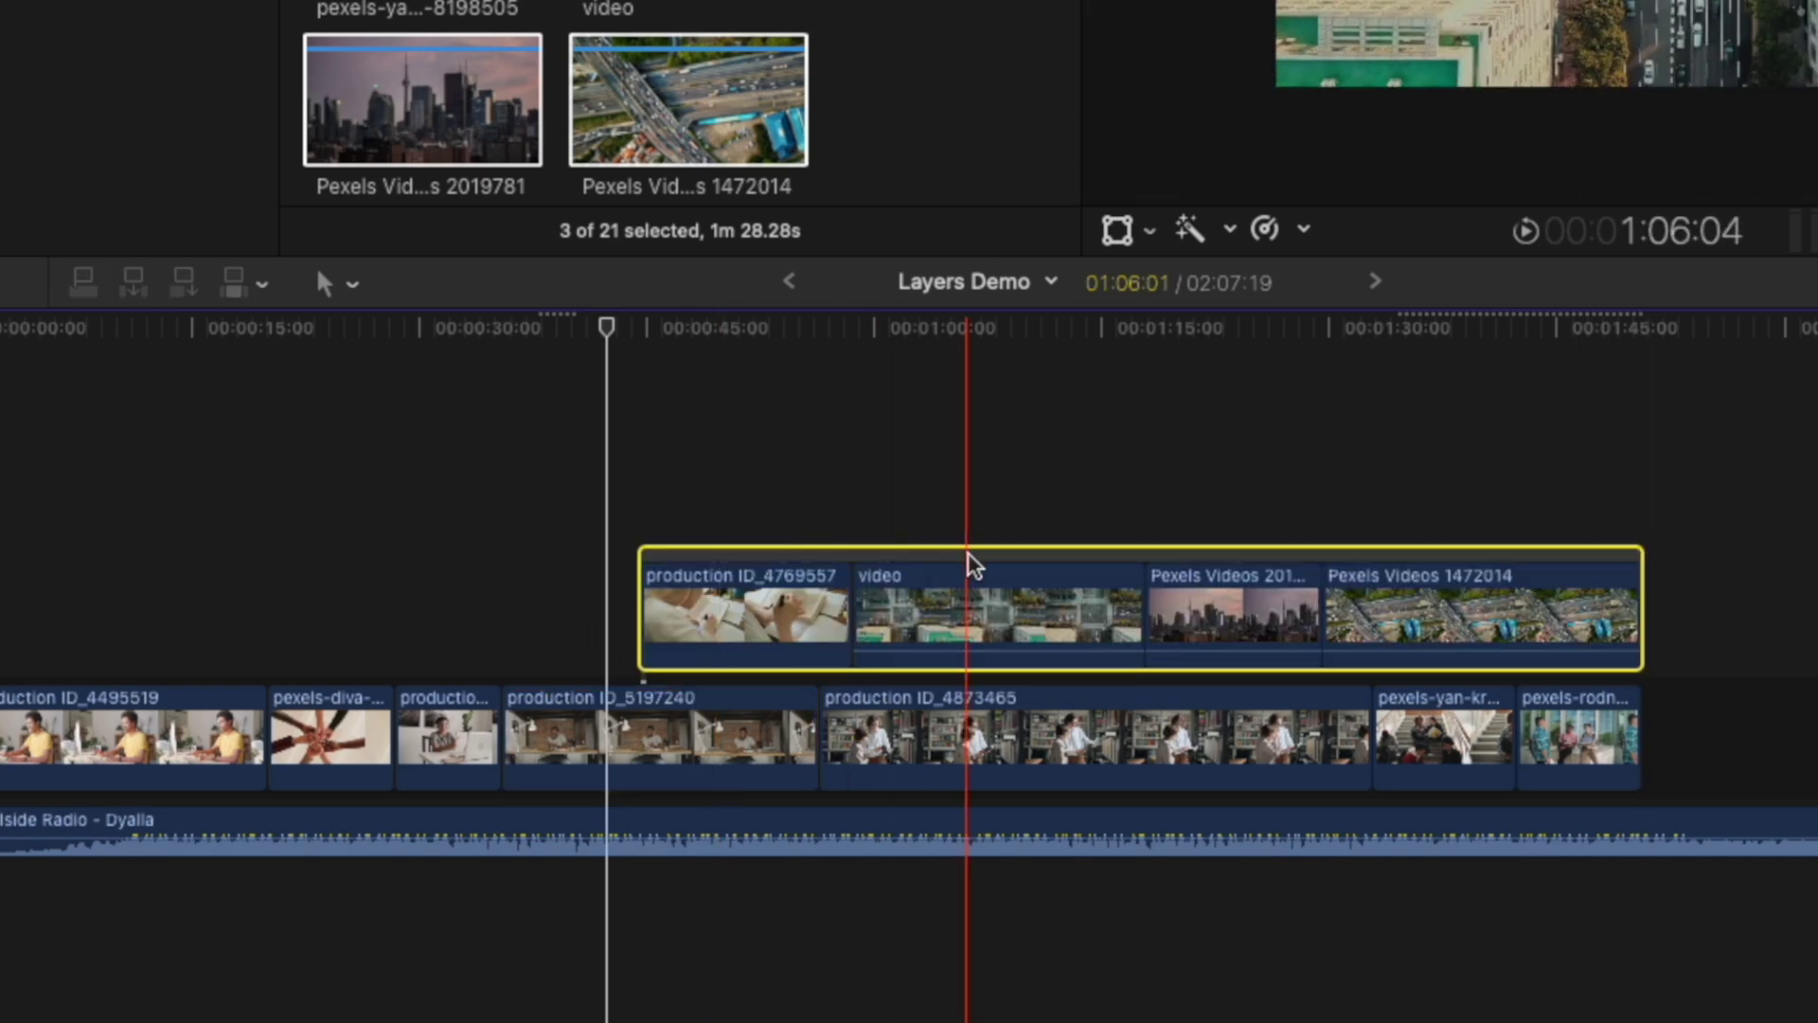
{"action": "left_click", "coordinate": [973, 565]}
{"action": "left_click", "coordinate": [980, 554], "text": "alt+super"}
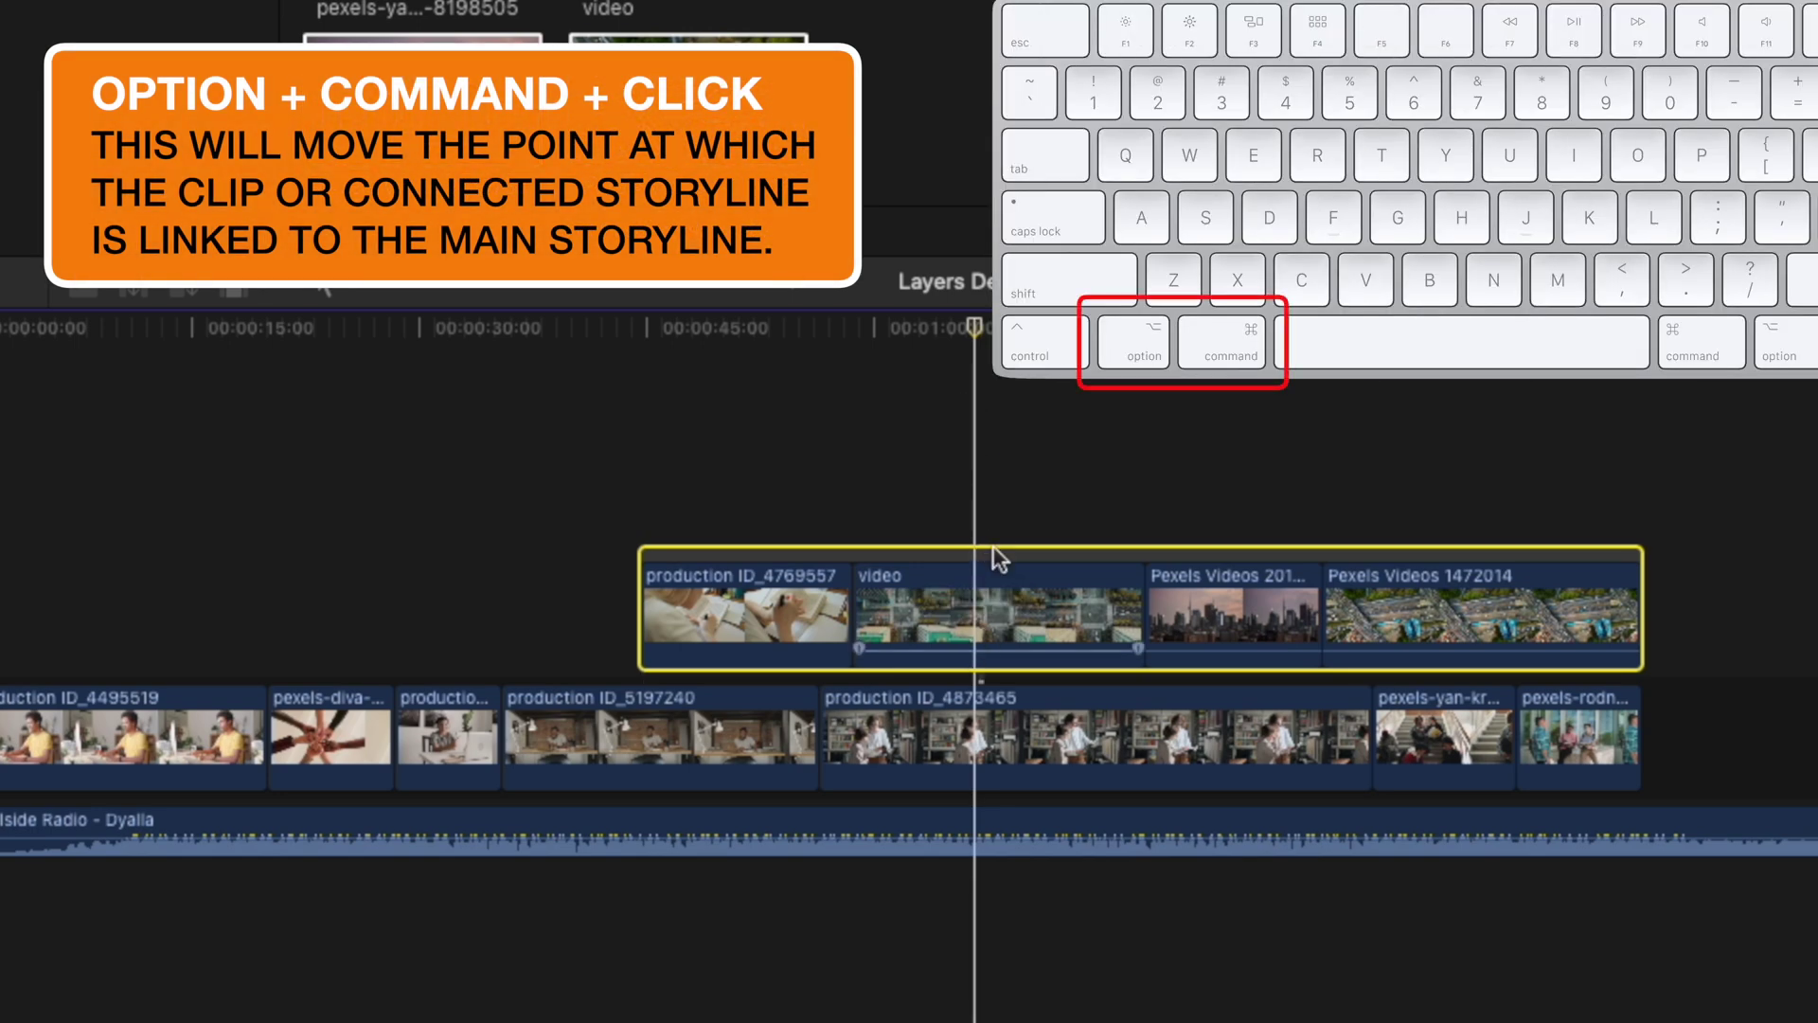
{"action": "left_click_drag", "start_coordinate": [992, 547], "coordinate": [992, 435]}
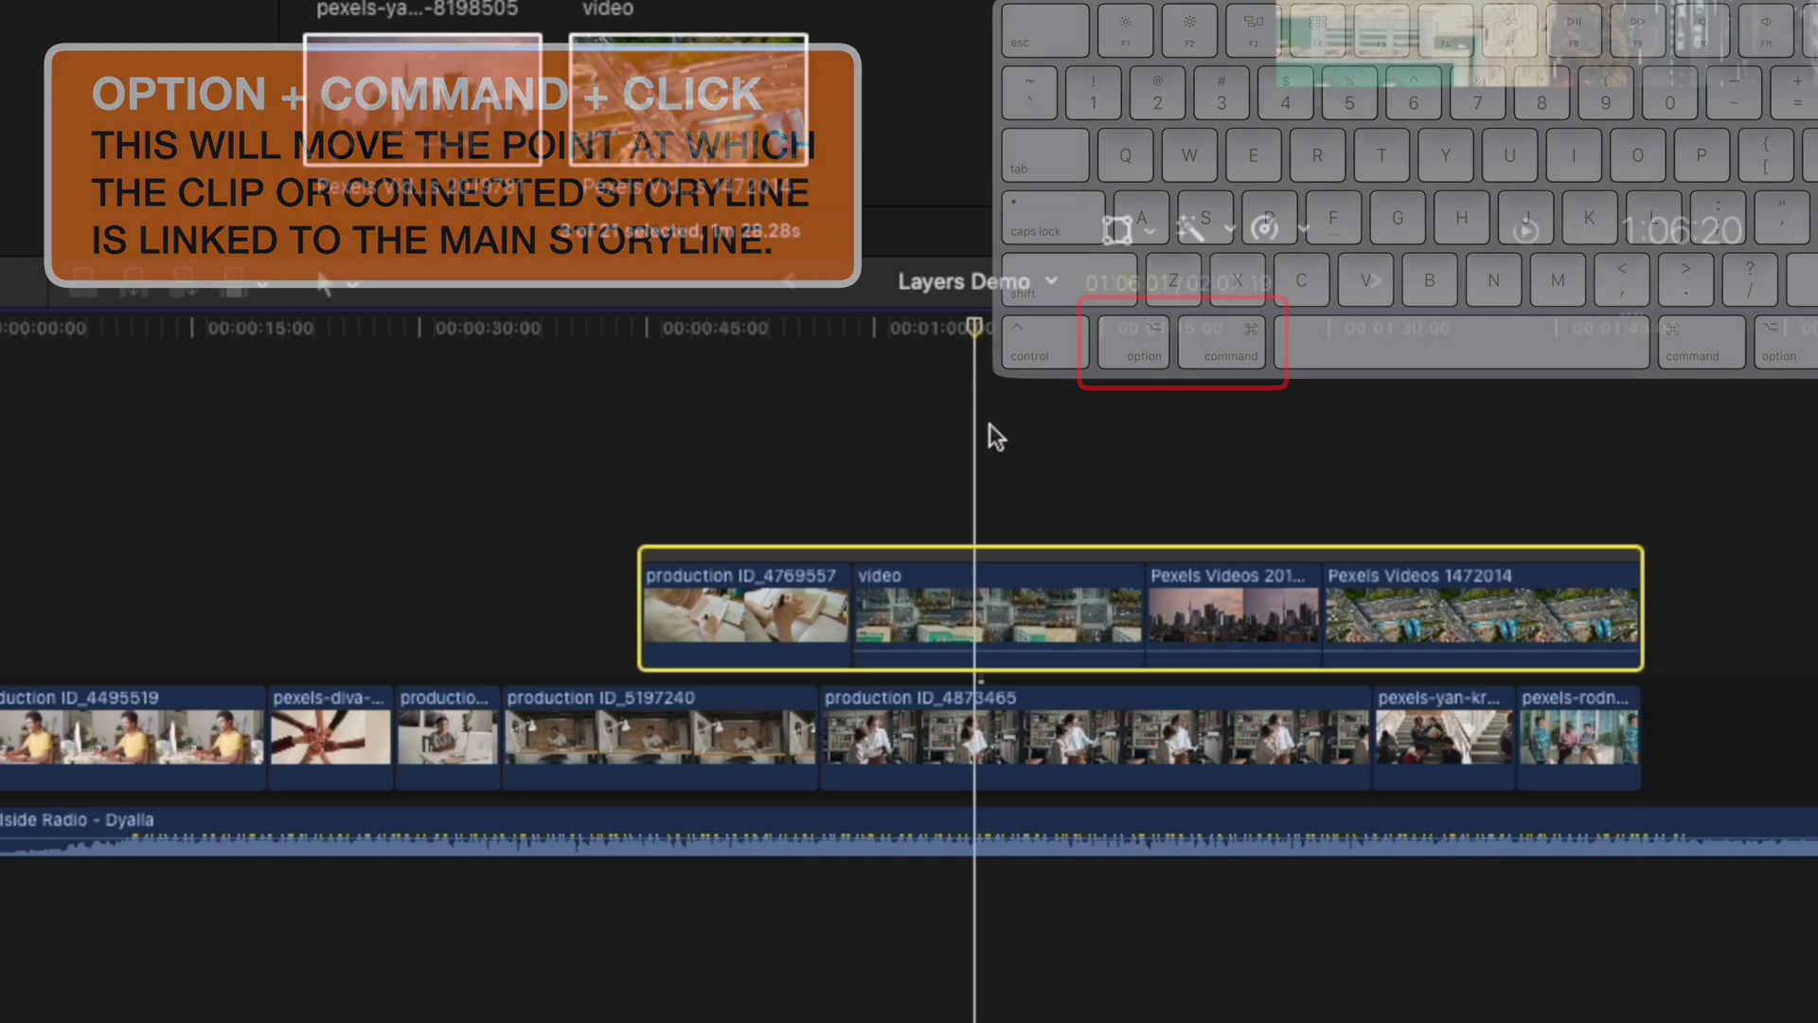
{"action": "left_click", "coordinate": [1223, 417]}
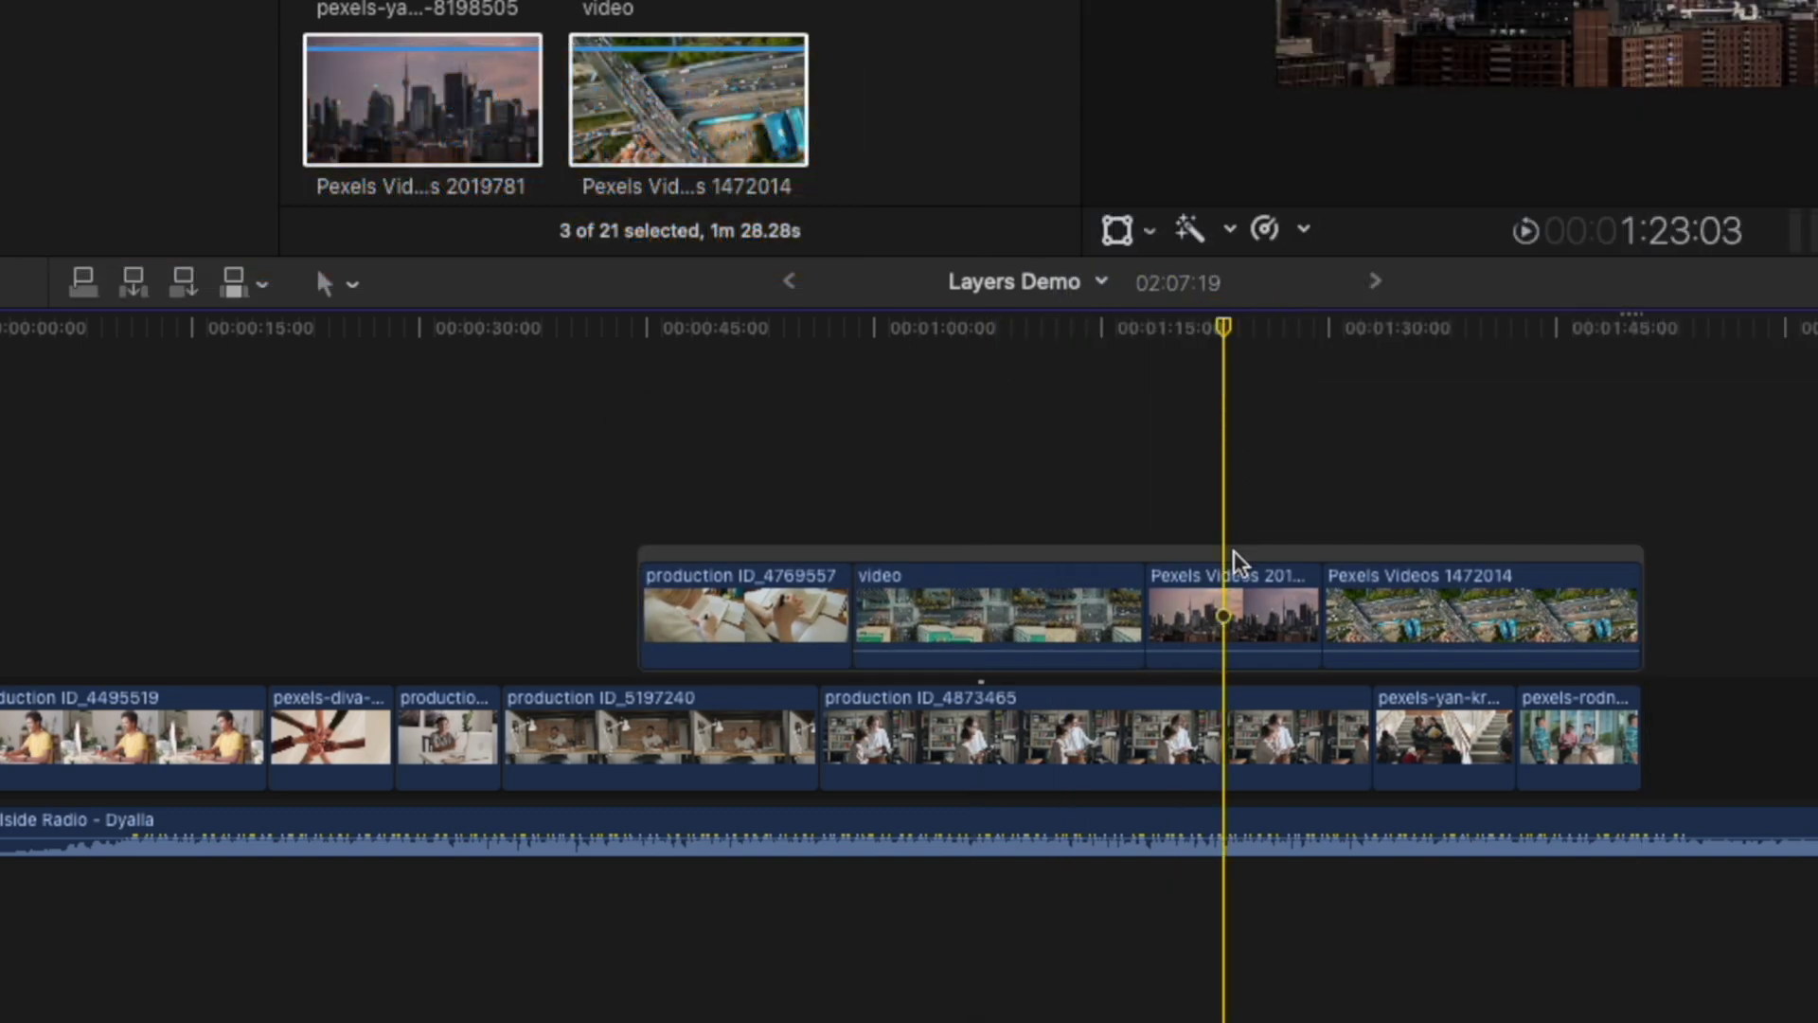
{"action": "left_click", "coordinate": [1215, 553]}
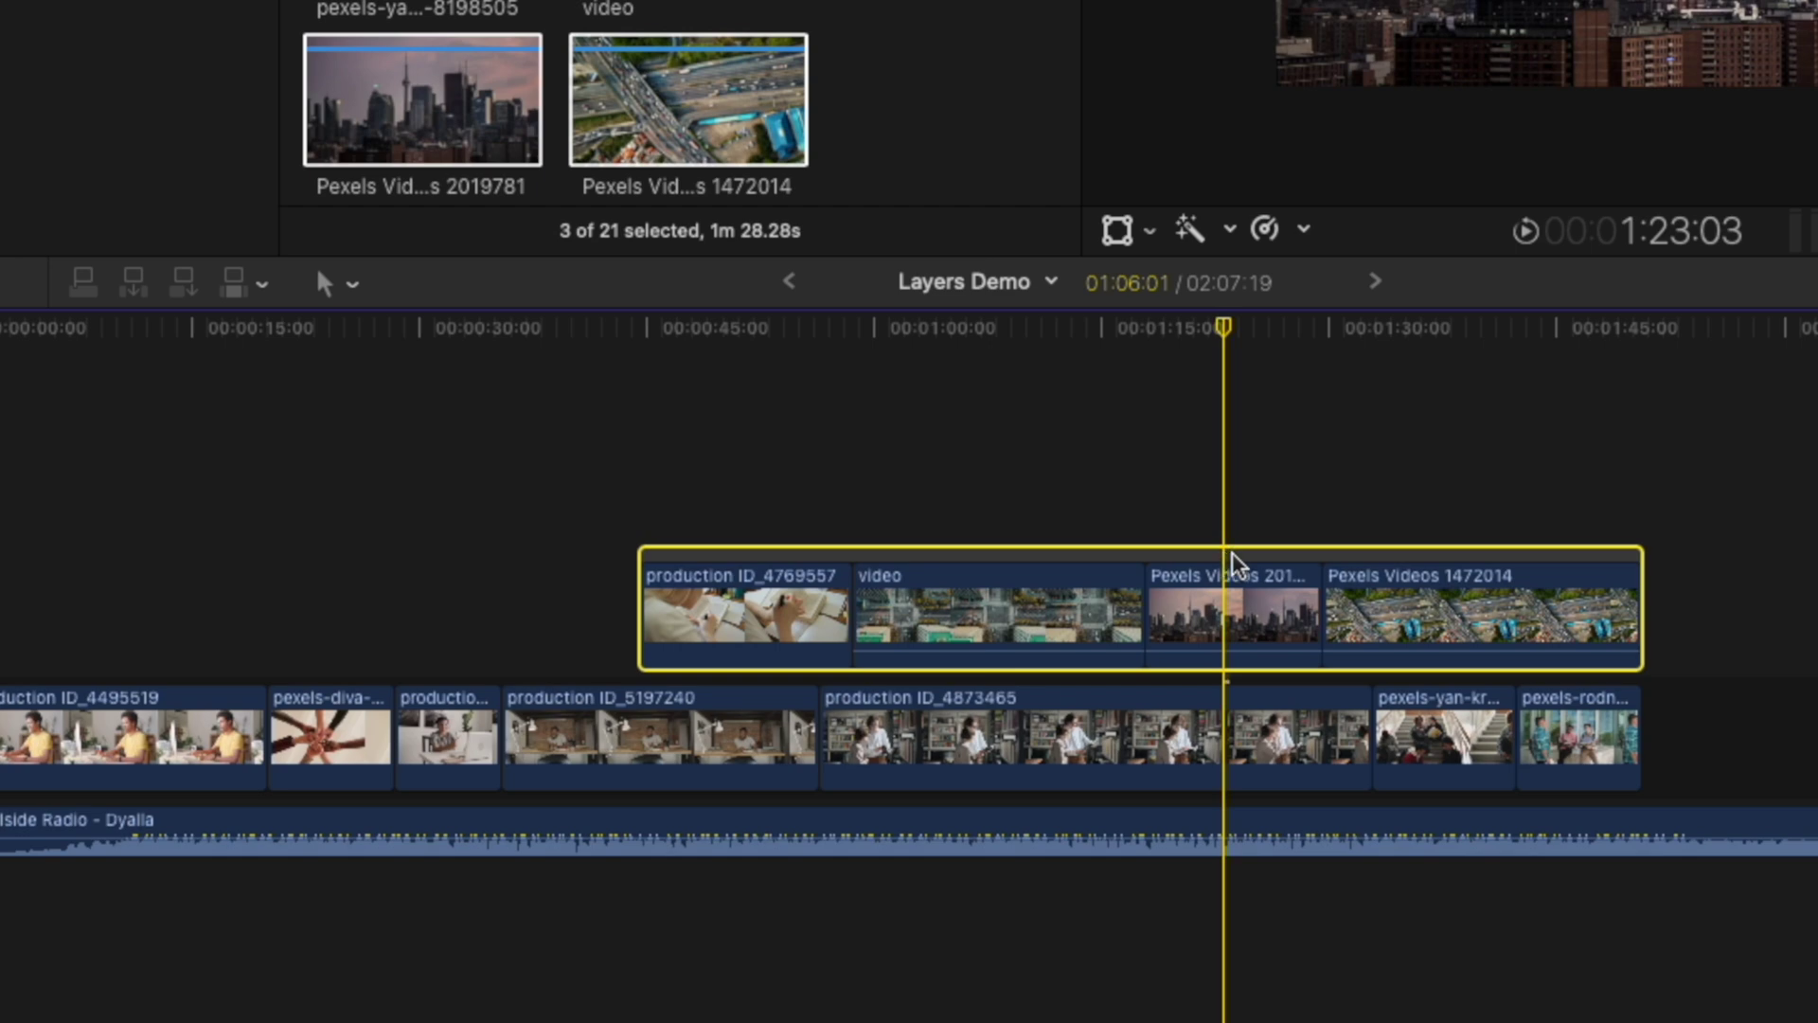
- Delete the production ID_5197240 clip from the main storyline
{"action": "left_click_drag", "start_coordinate": [1227, 515], "coordinate": [1232, 434]}
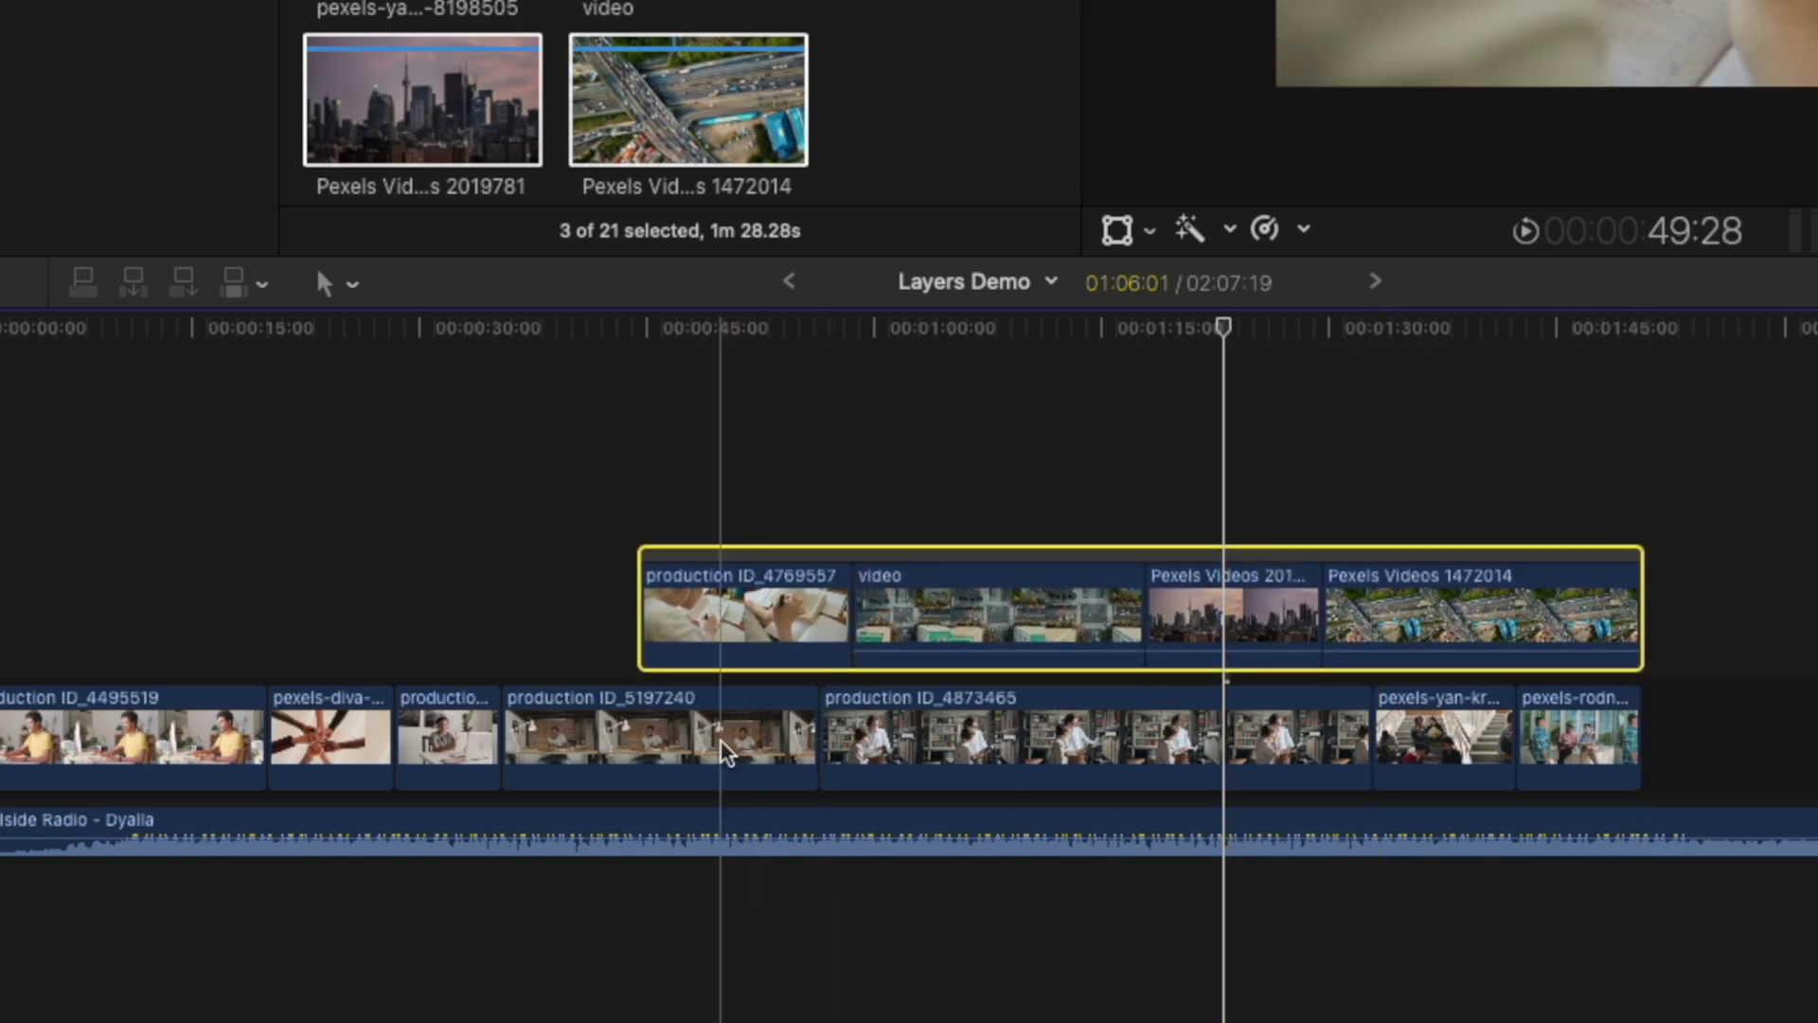
{"action": "left_click", "coordinate": [724, 753]}
{"action": "key", "text": "Delete"}
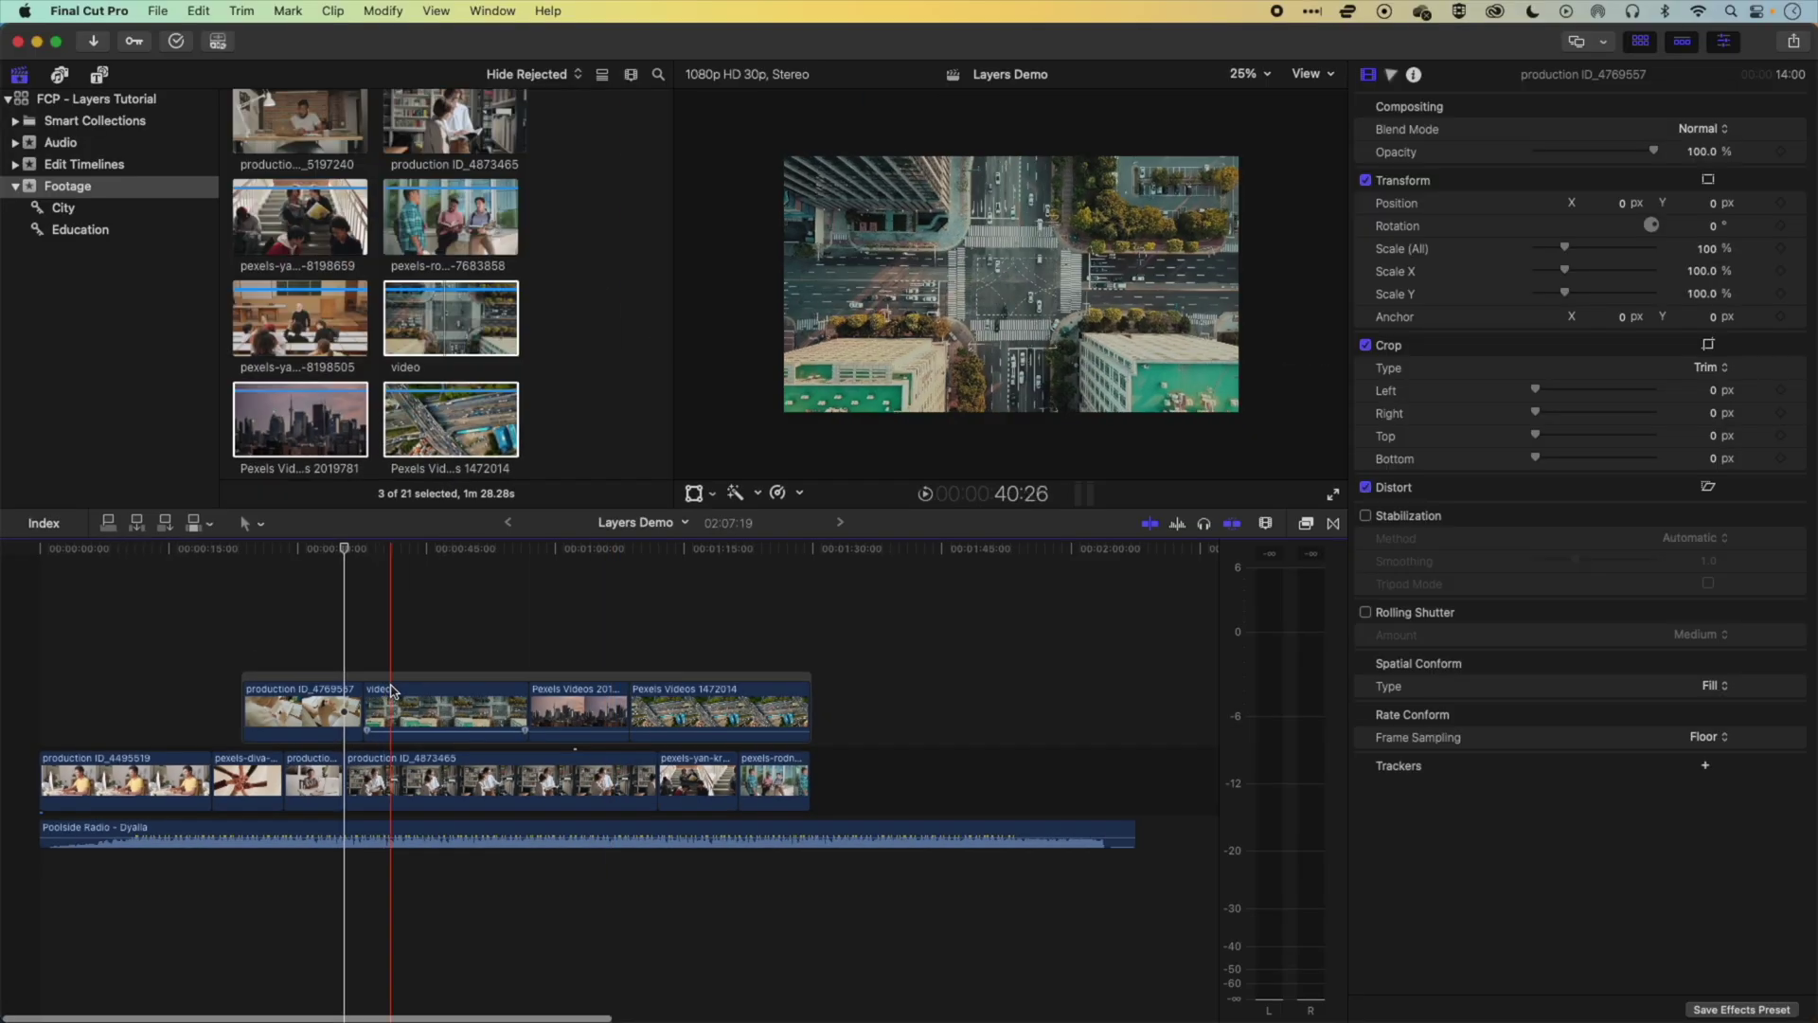
- Place the Assembler title from the Build In/Out titles above the video clip and move the playhead to about 46 seconds
{"action": "left_click", "coordinate": [99, 74]}
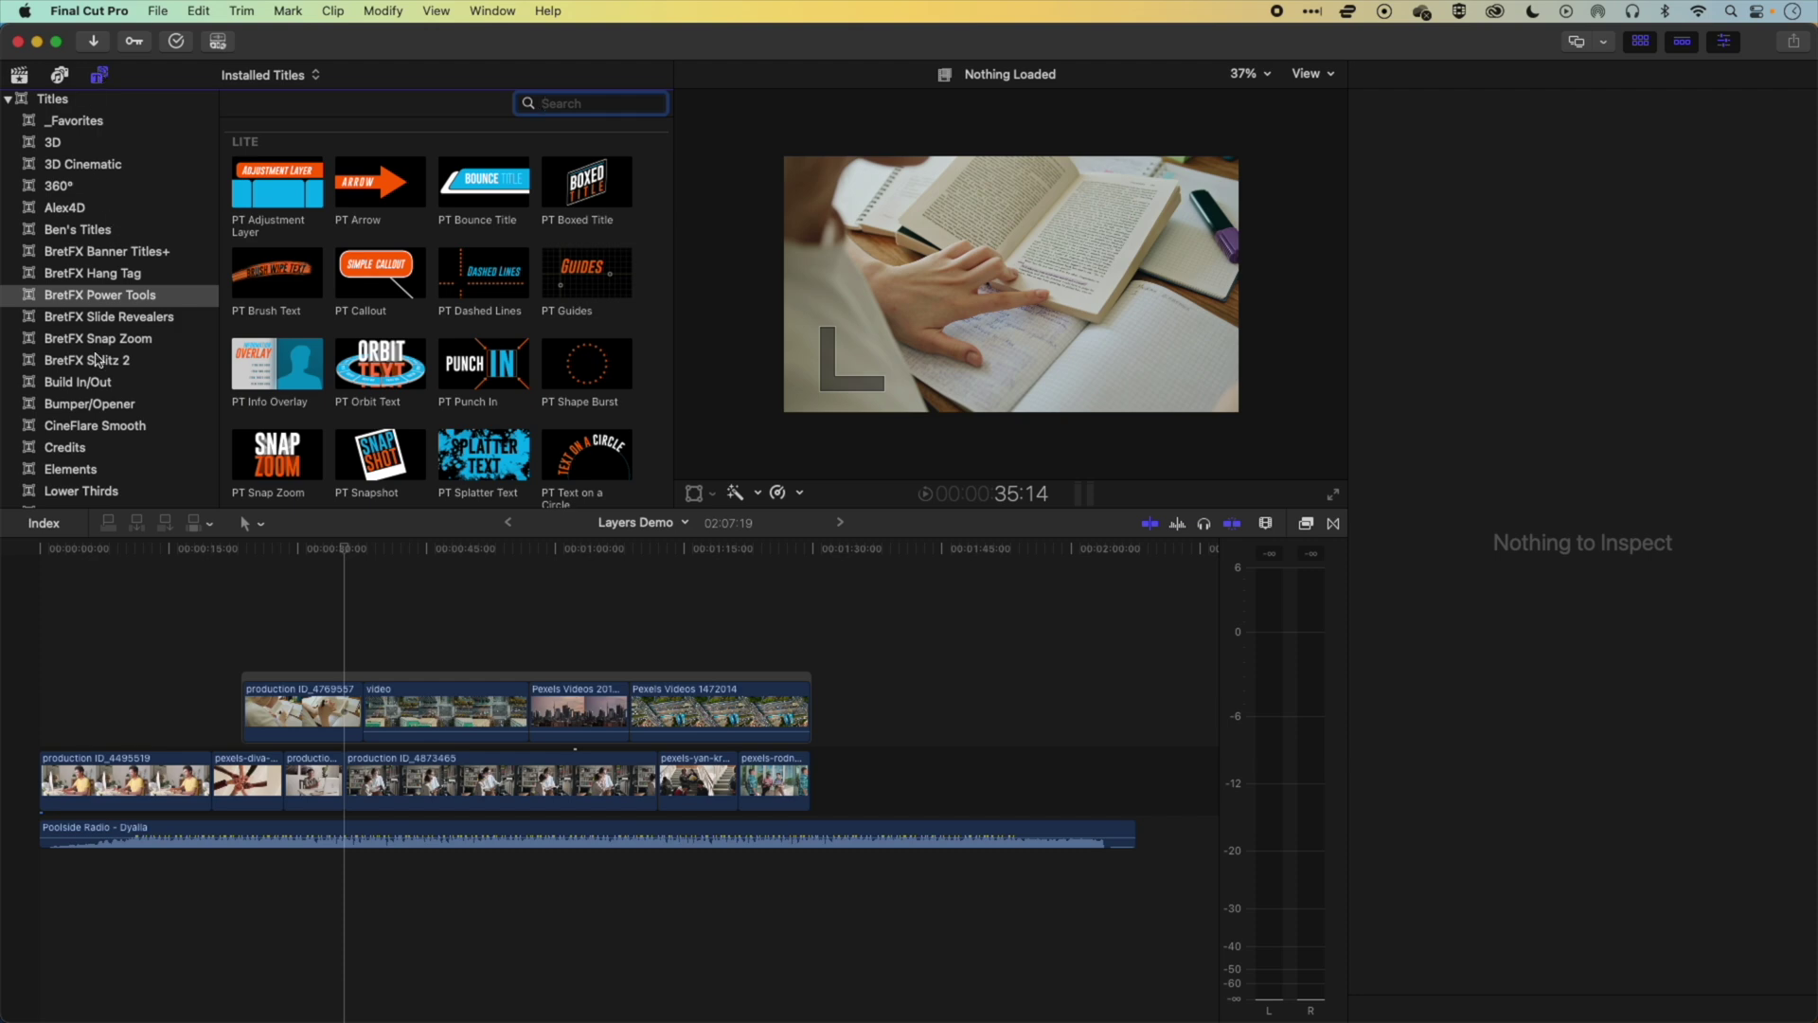
{"action": "left_click", "coordinate": [60, 383]}
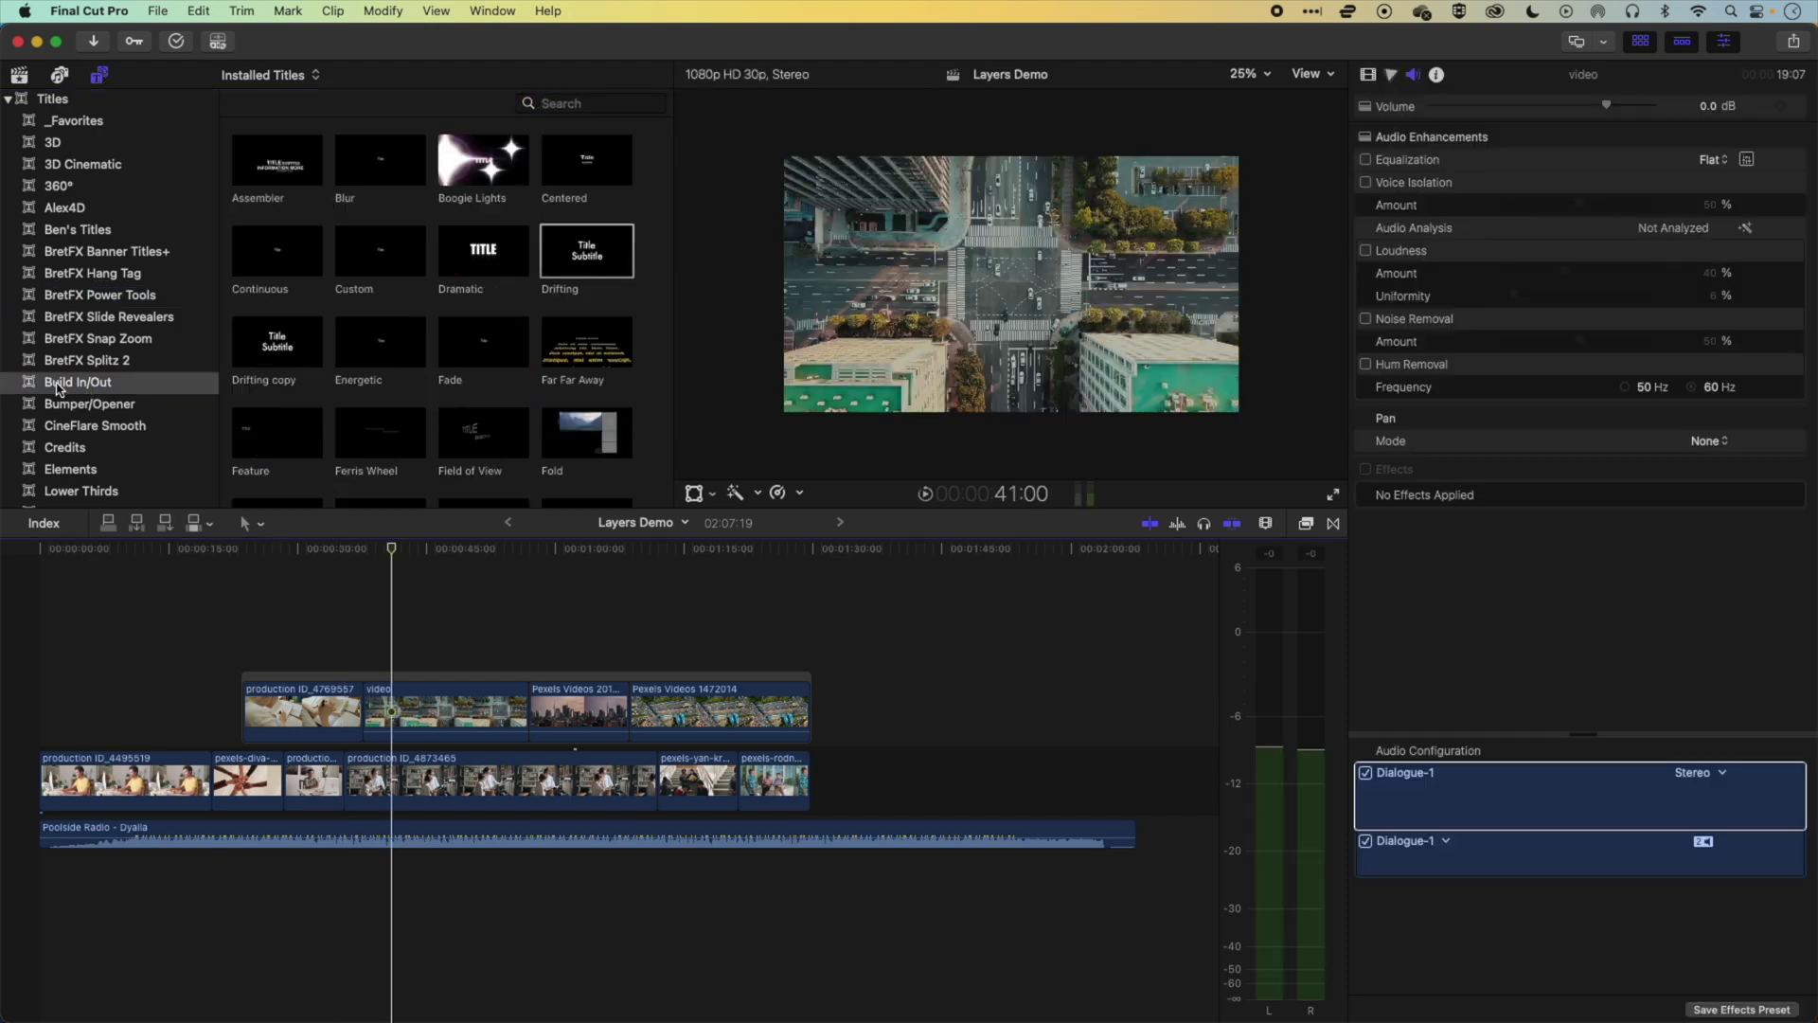
{"action": "left_click", "coordinate": [278, 170]}
{"action": "left_click_drag", "start_coordinate": [275, 169], "coordinate": [526, 653]}
{"action": "left_click_drag", "start_coordinate": [394, 554], "coordinate": [436, 551]}
- Disable the Poolside Radio music clip beneath the main storyline
{"action": "left_click", "coordinate": [428, 837]}
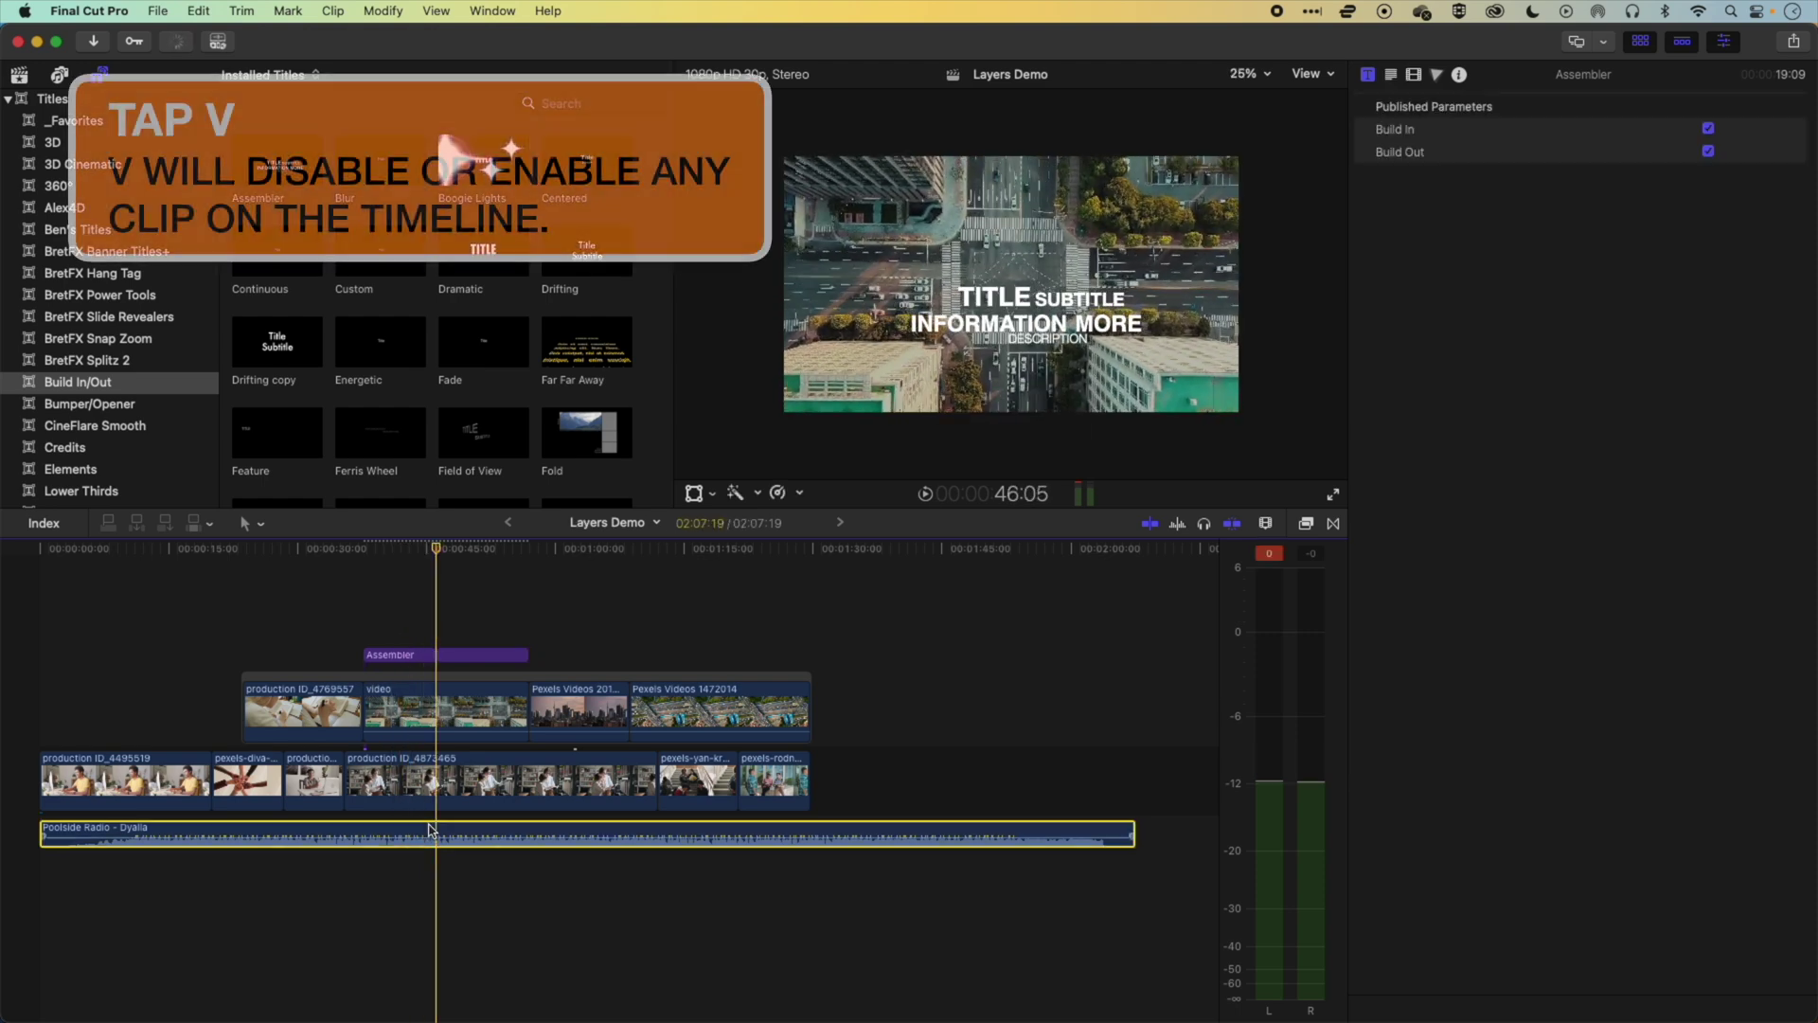
{"action": "key", "text": "v"}
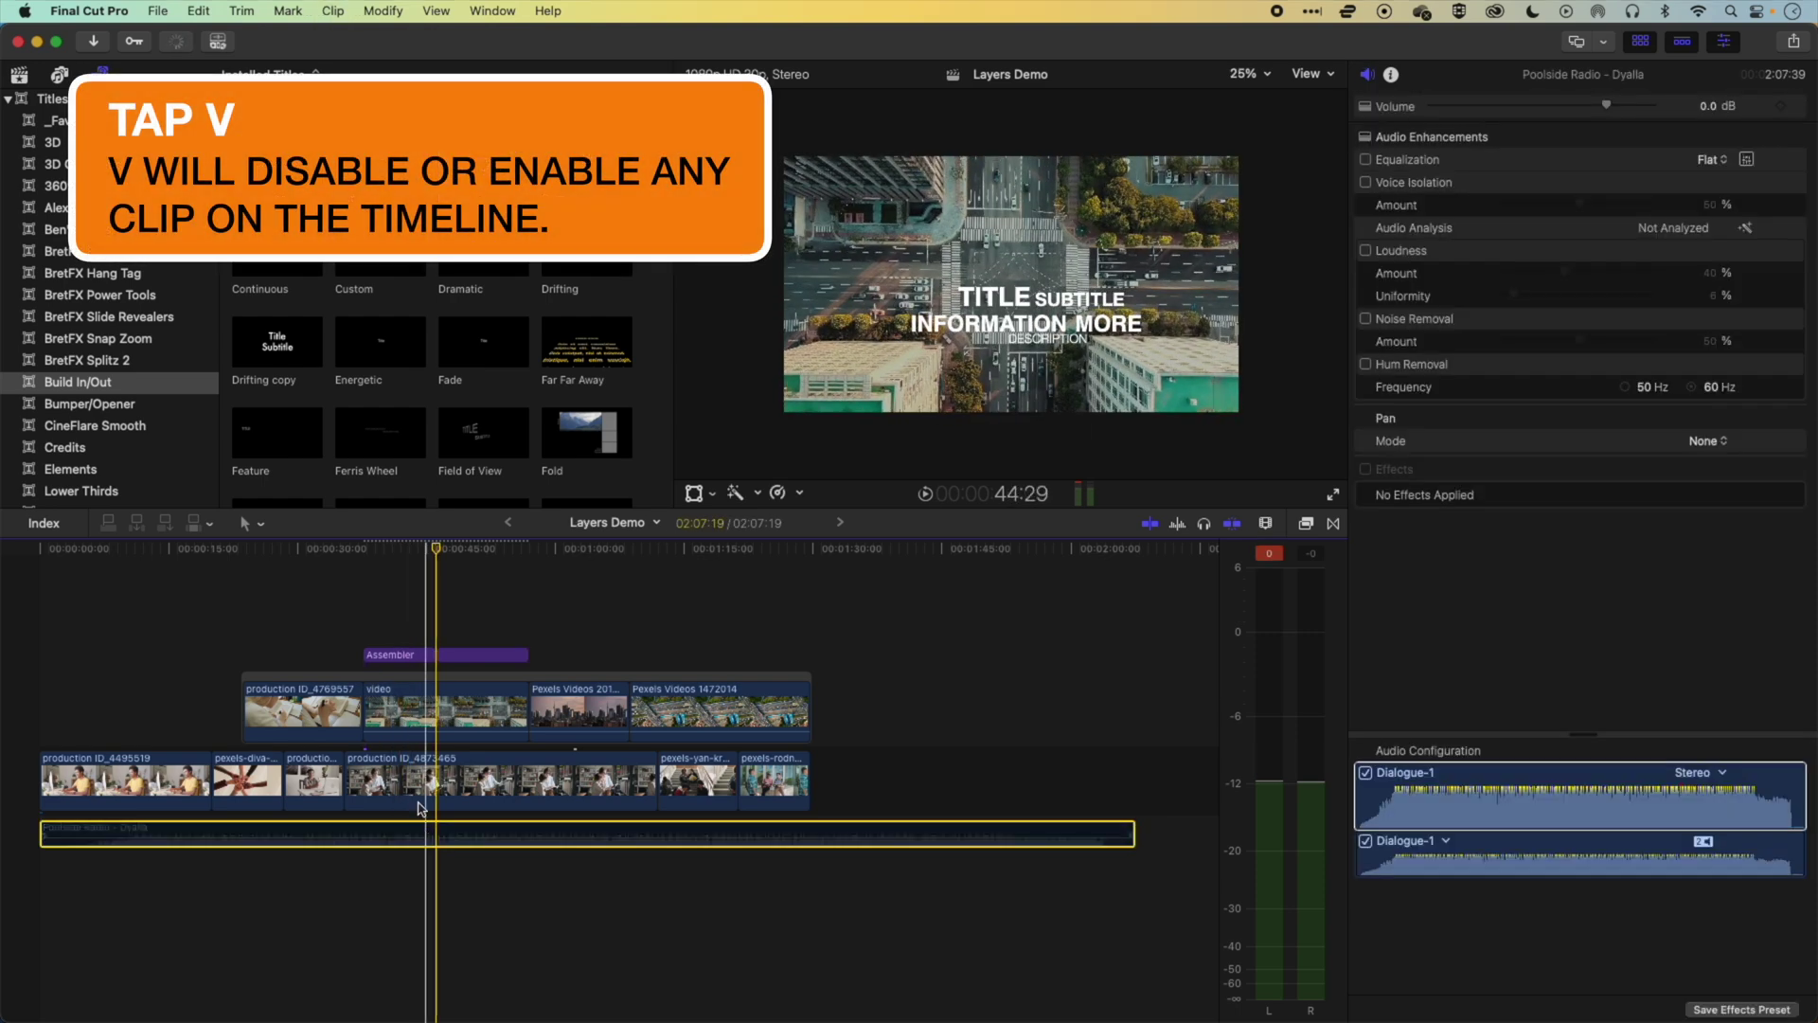
{"action": "left_click", "coordinate": [348, 614]}
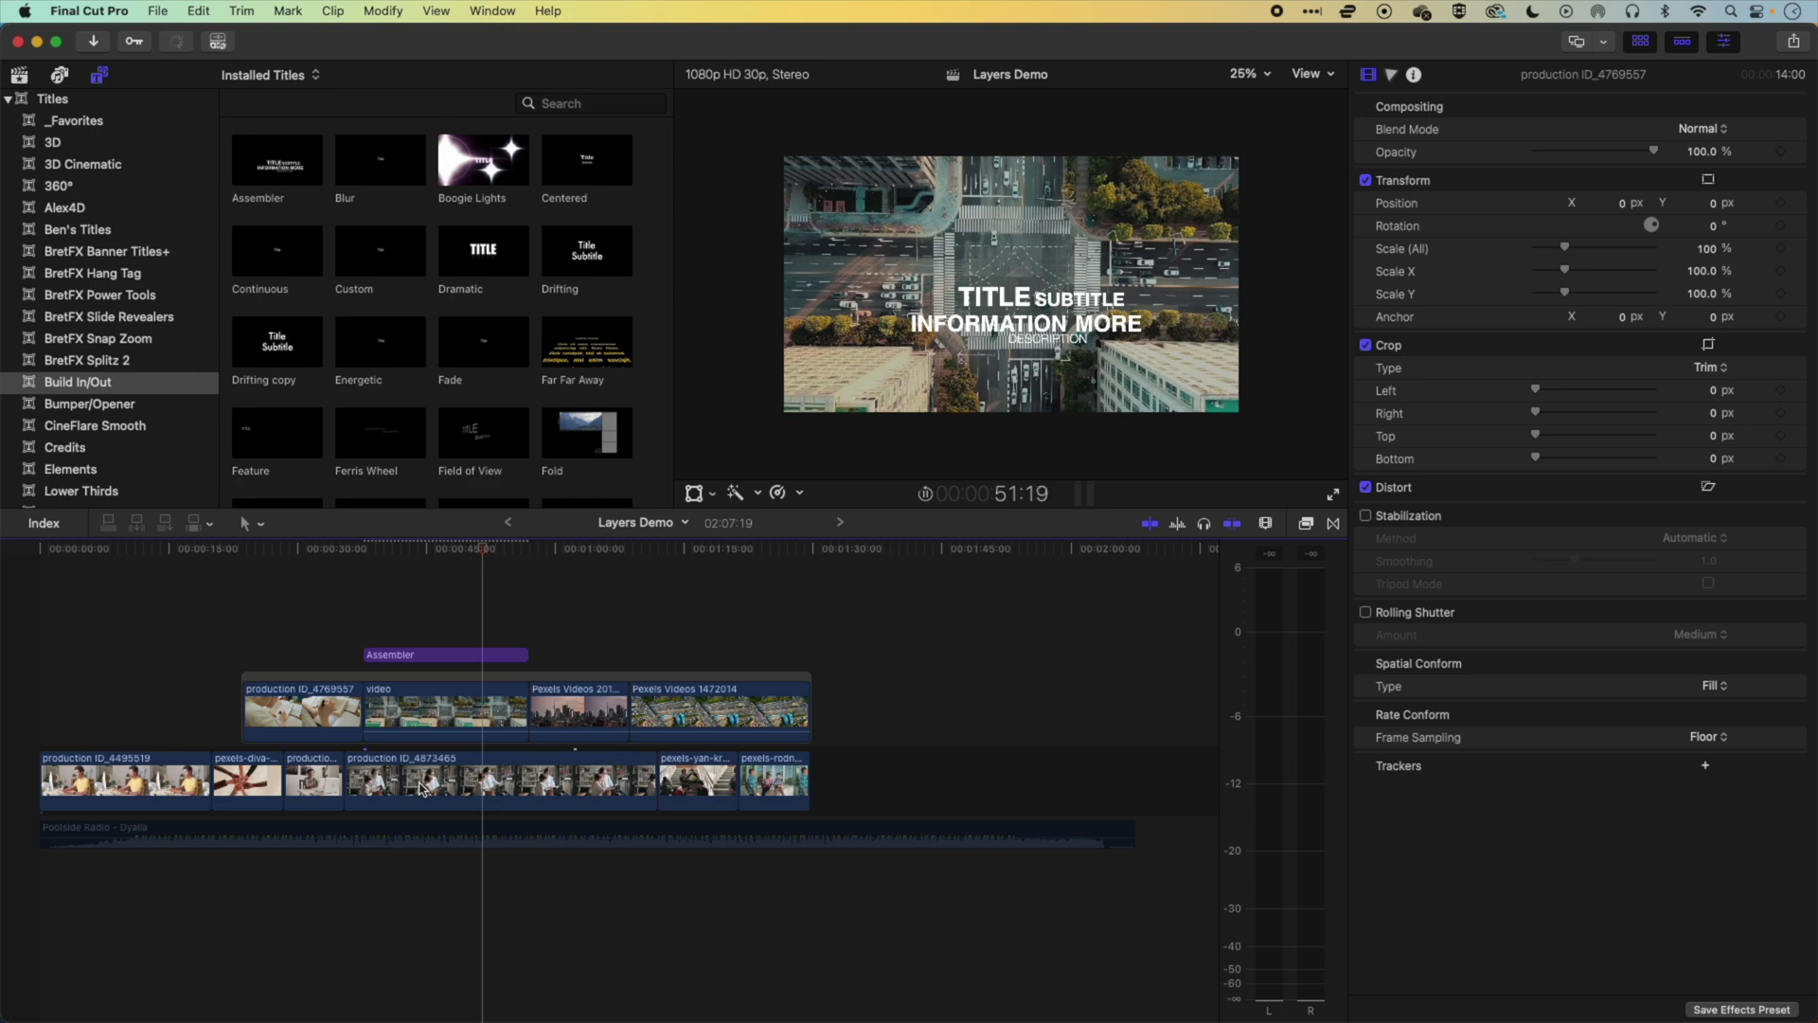
- Enable the Poolside Radio music clip again
{"action": "left_click", "coordinate": [447, 655]}
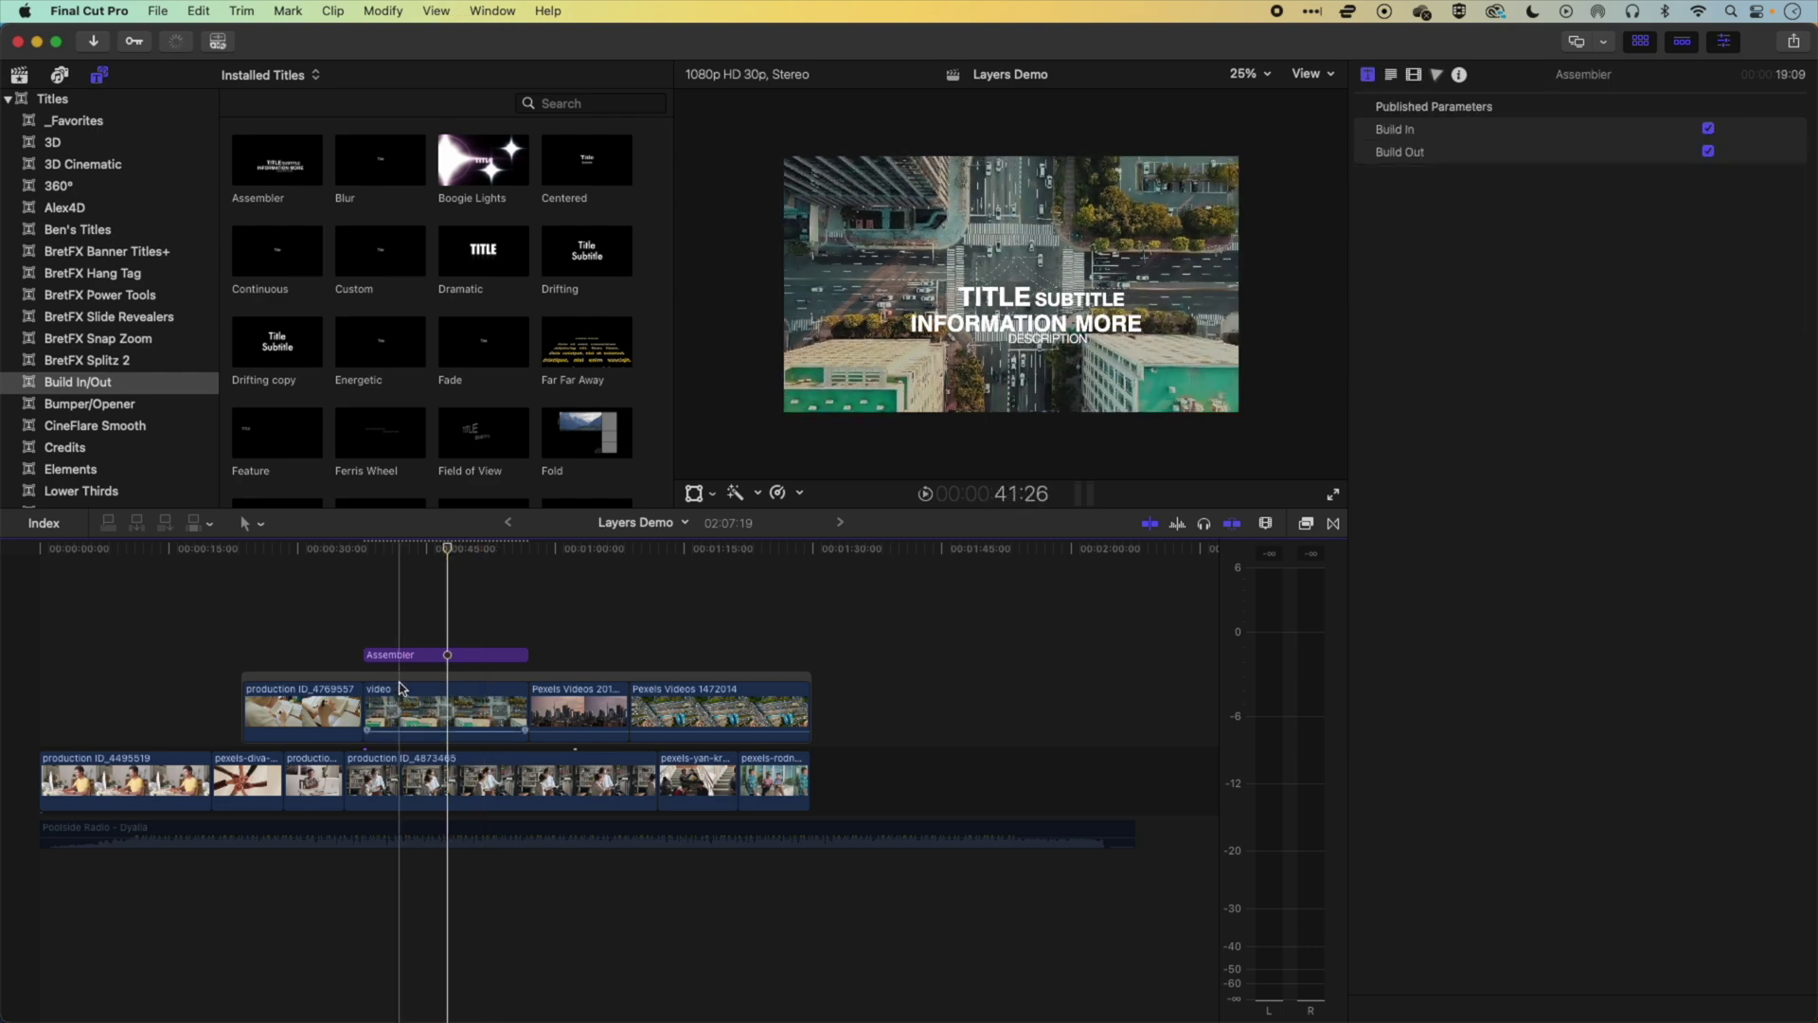
{"action": "left_click", "coordinate": [410, 837]}
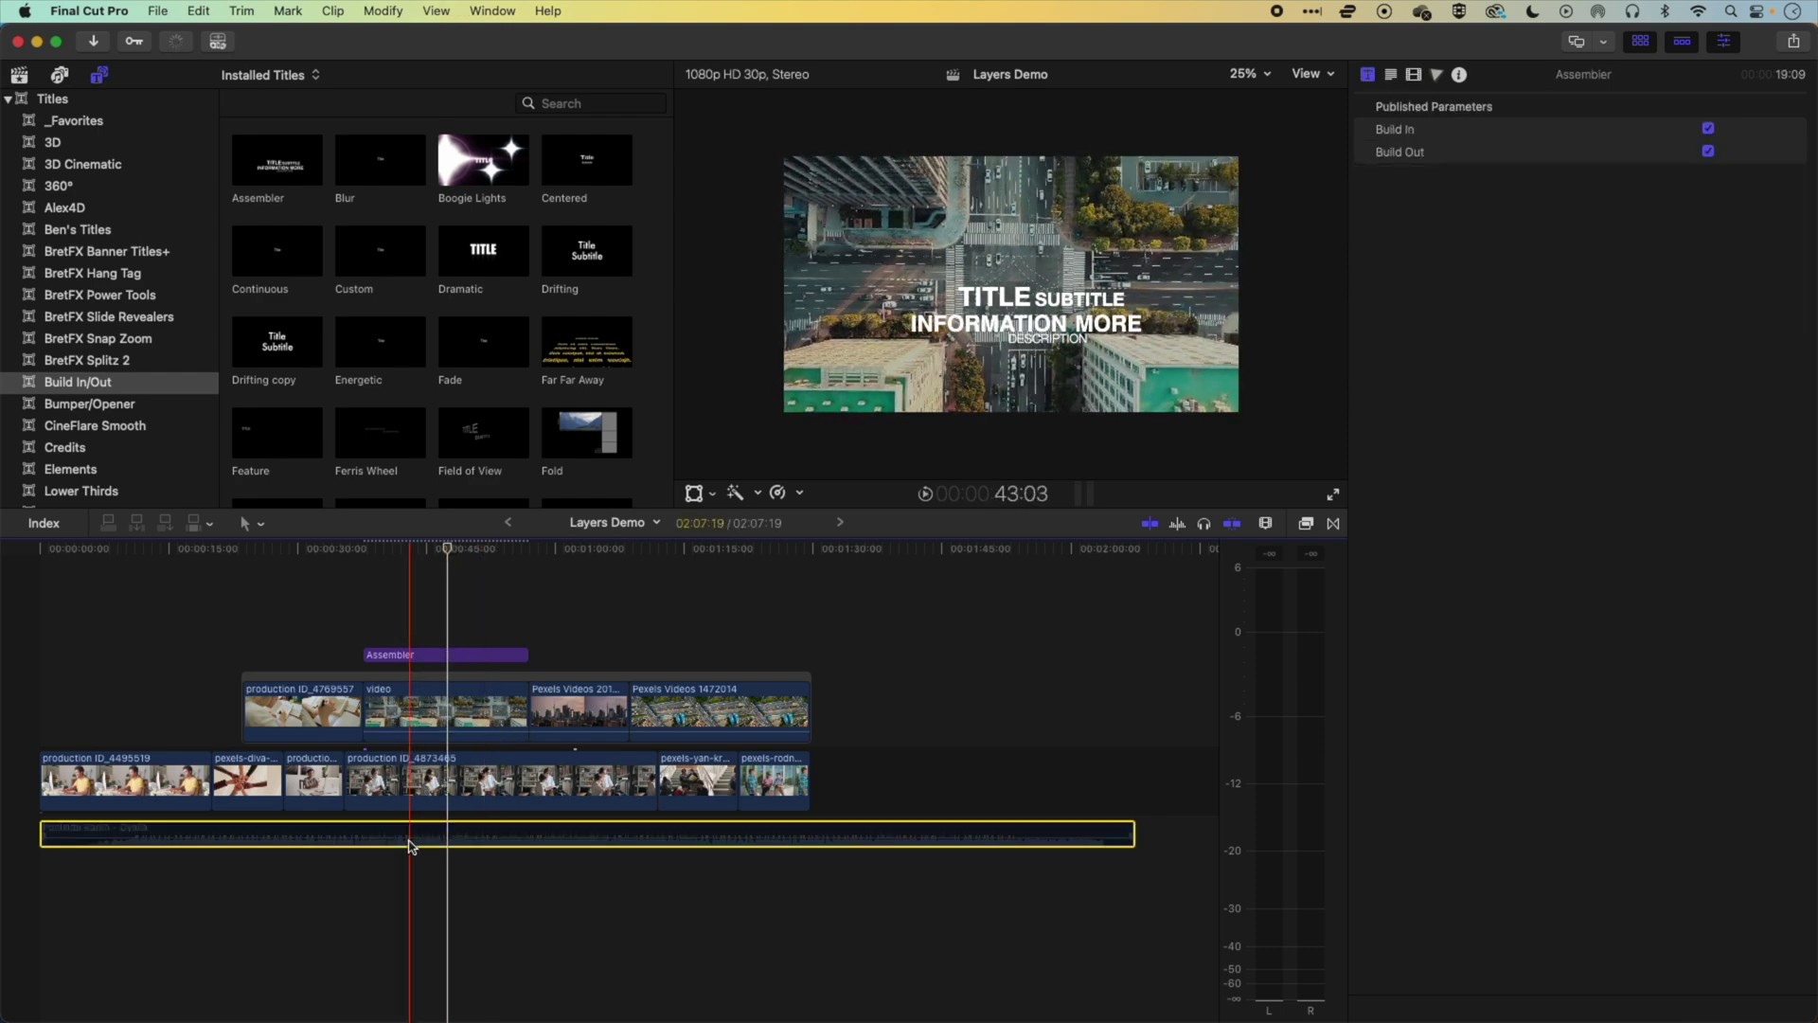
{"action": "left_click", "coordinate": [431, 784]}
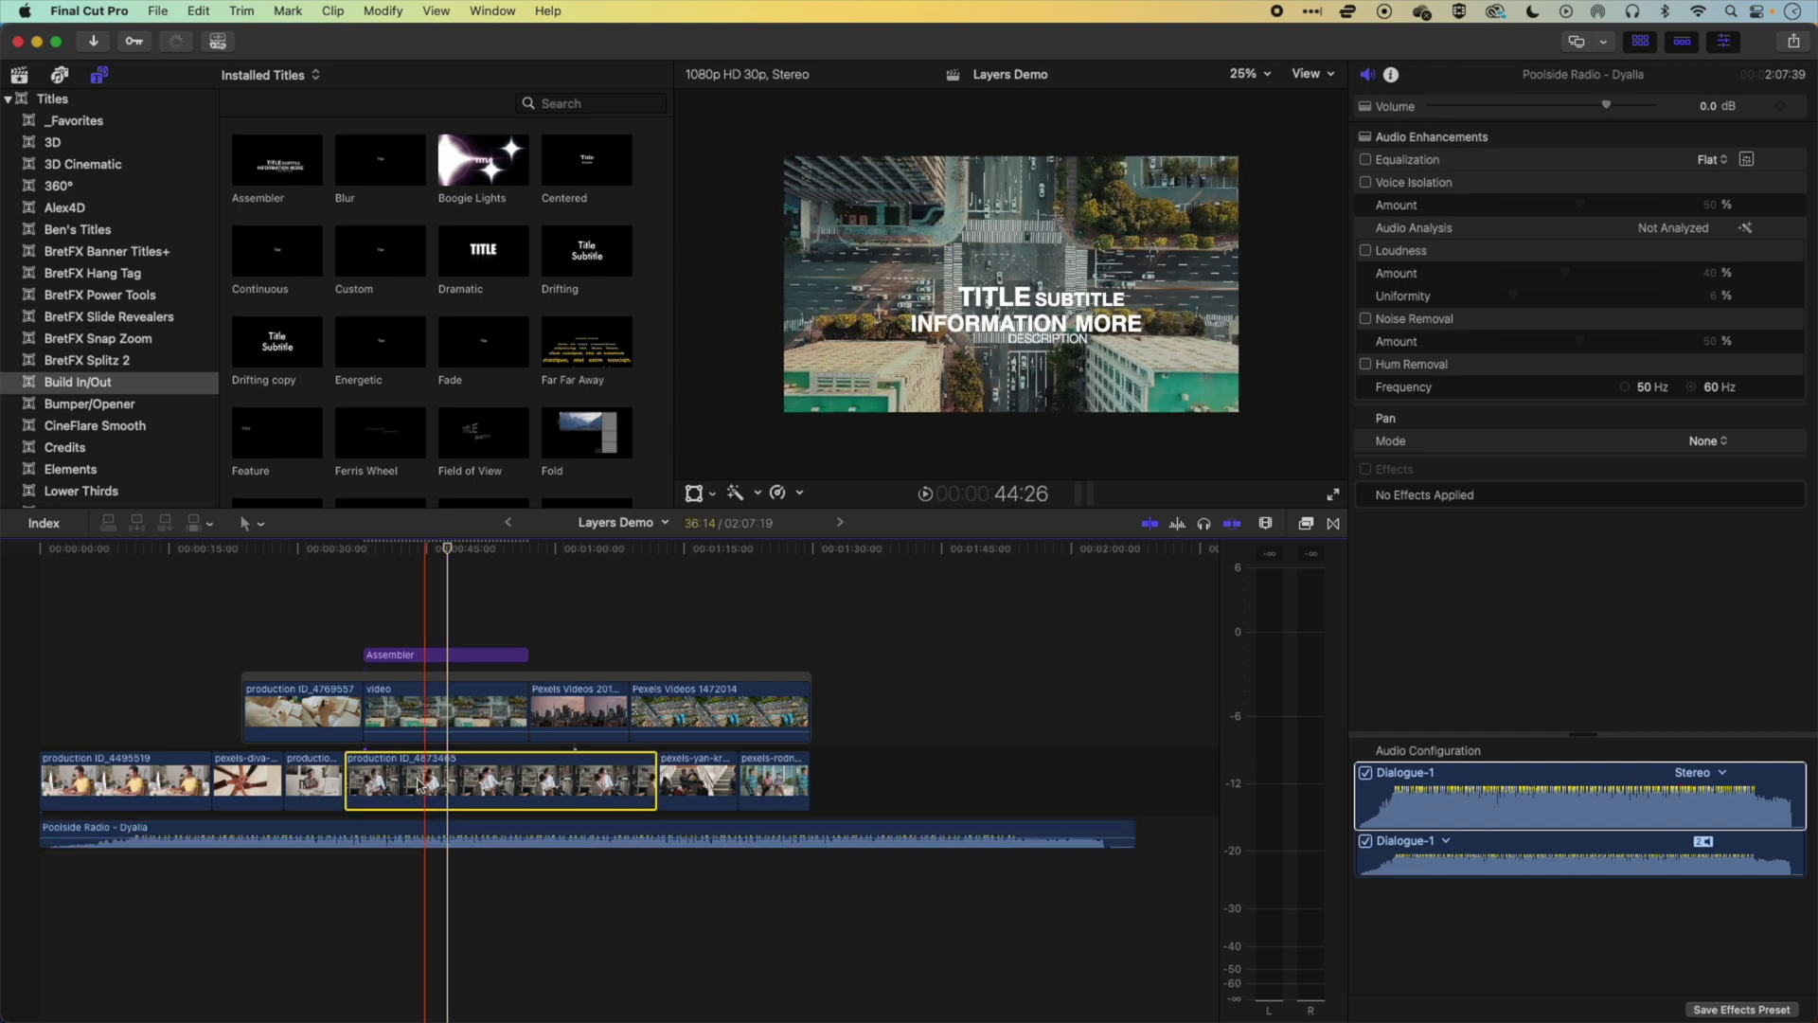
- Scale the viewer image to Fit, and select the video clip in the connected storyline with the playhead at about 43:26
{"action": "left_click", "coordinate": [445, 655]}
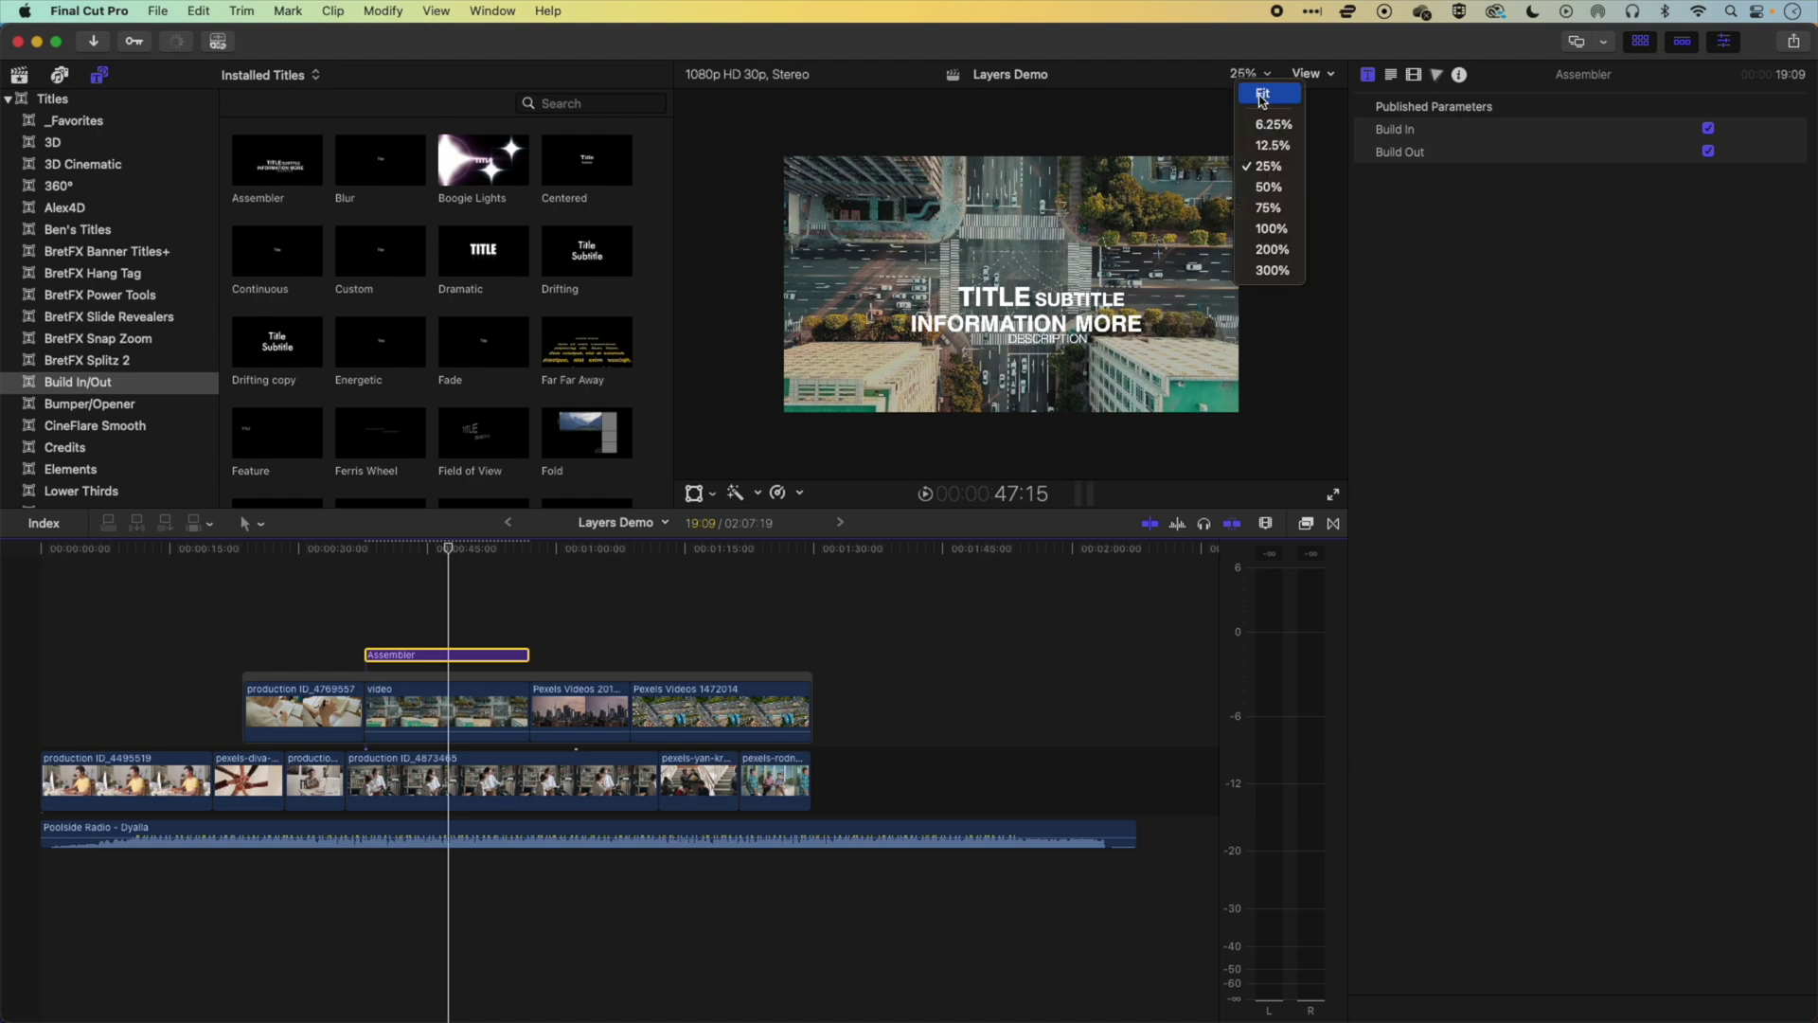
{"action": "left_click", "coordinate": [1262, 94]}
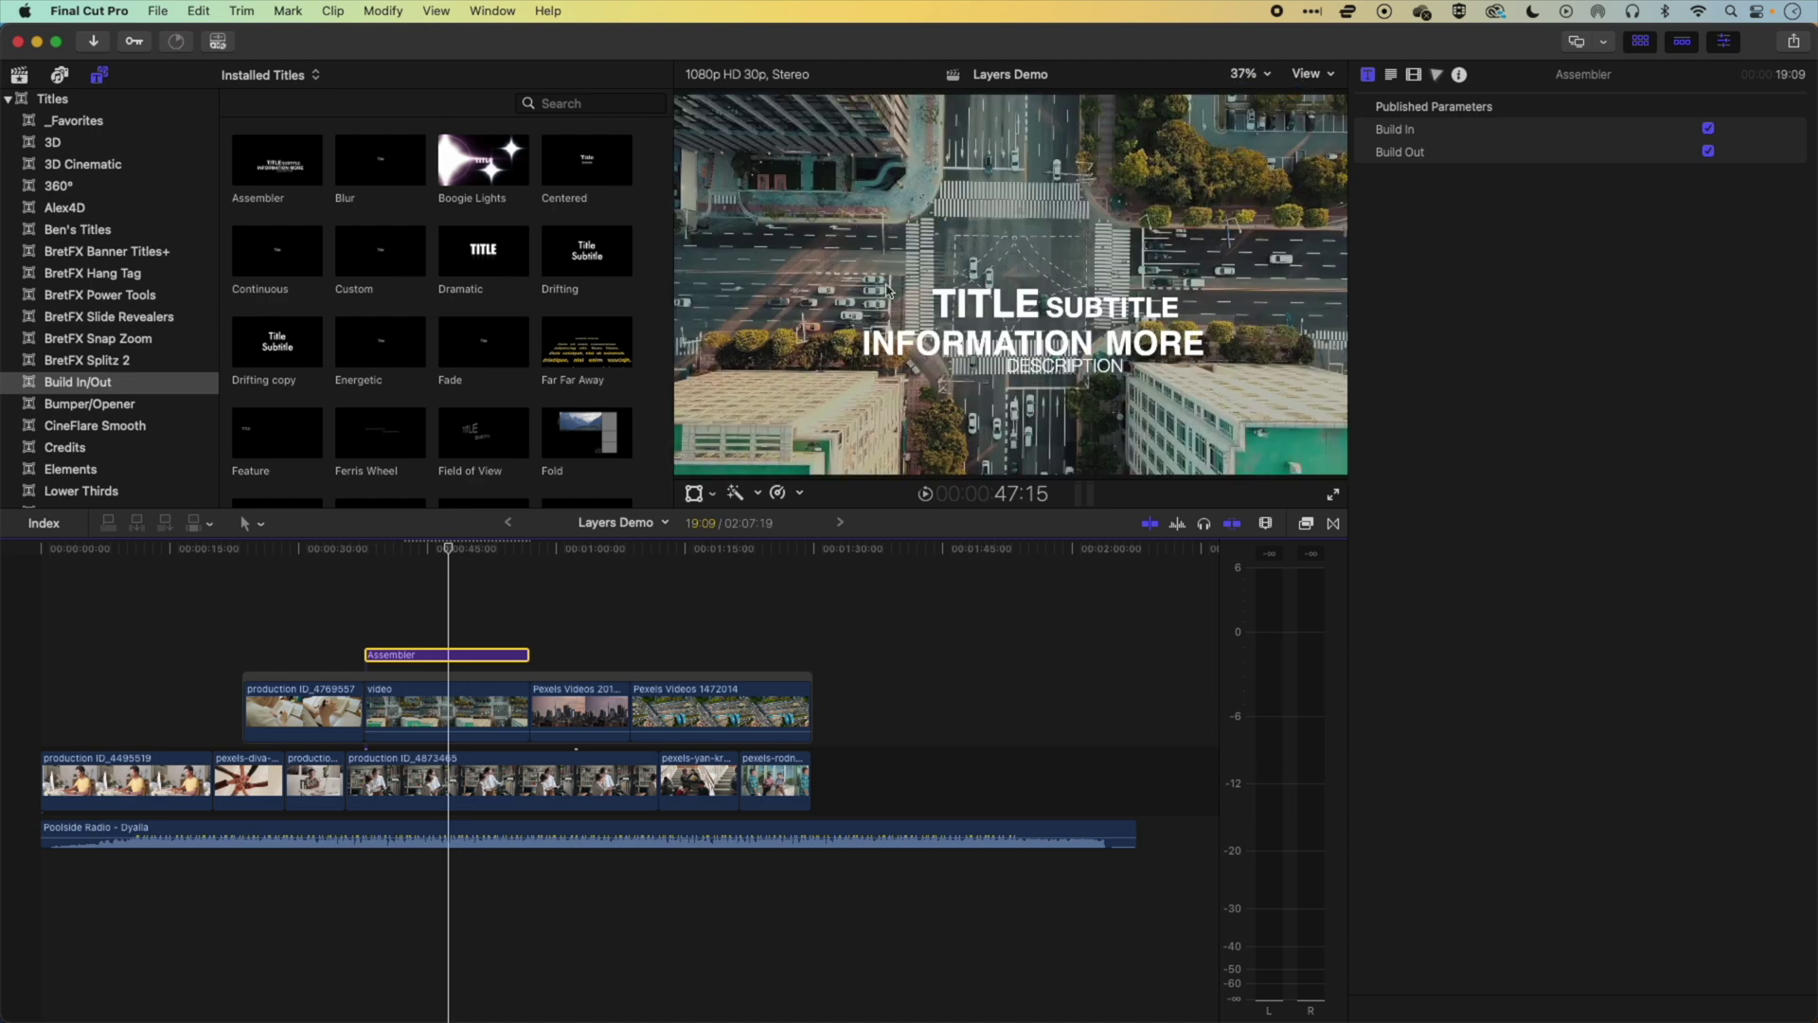
{"action": "left_click", "coordinate": [447, 710]}
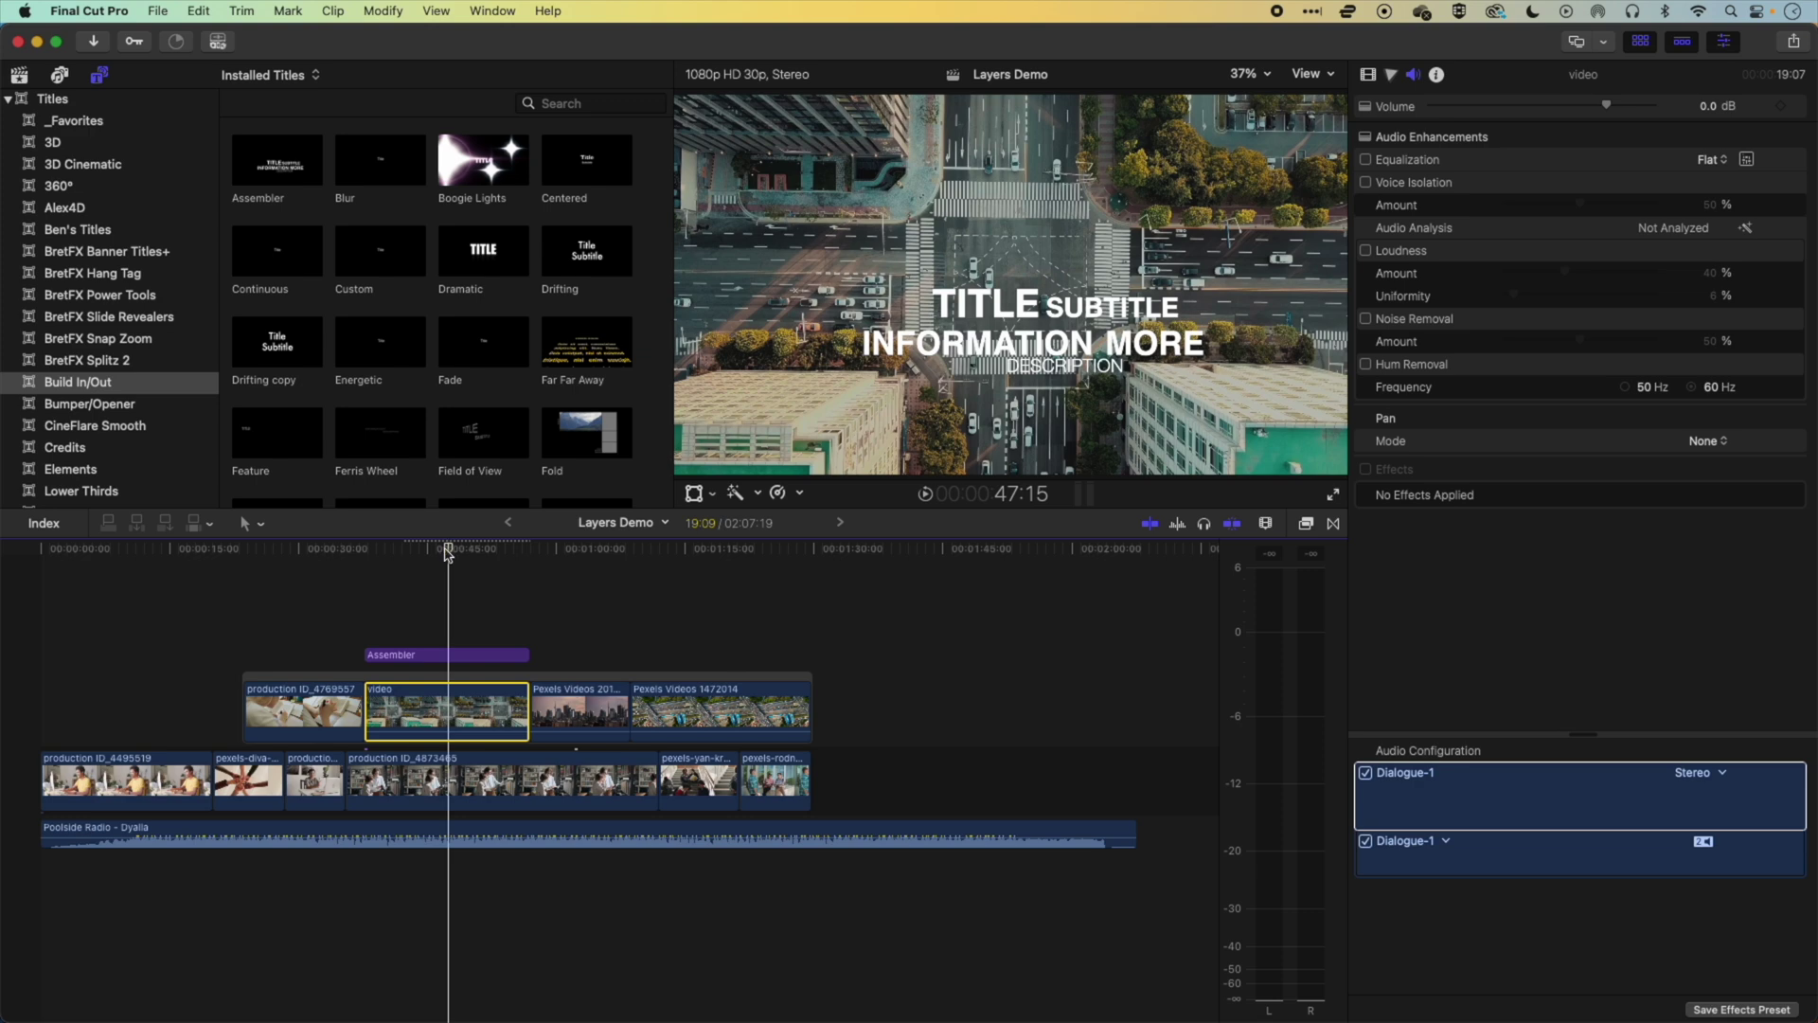
{"action": "left_click_drag", "start_coordinate": [448, 554], "coordinate": [416, 549]}
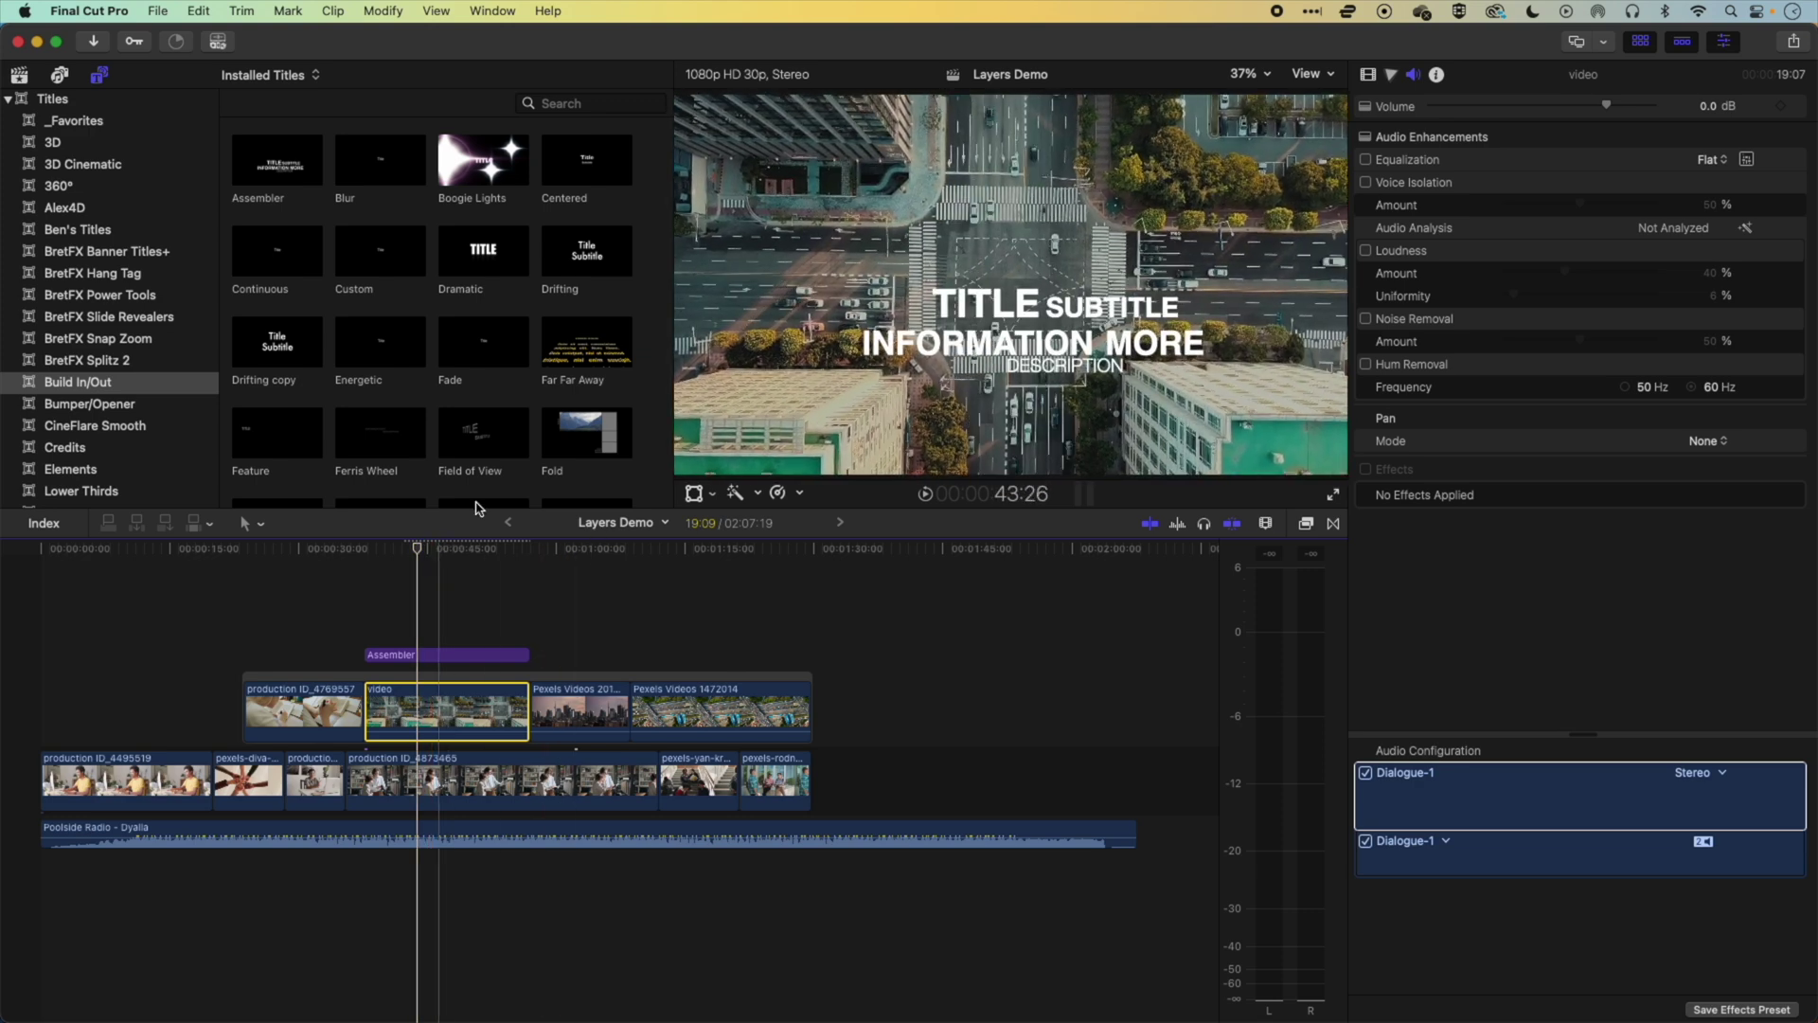
- Lower the opacity of the video clip in the connected storyline to about 48%
{"action": "left_click", "coordinate": [1368, 75]}
{"action": "left_click", "coordinate": [441, 717]}
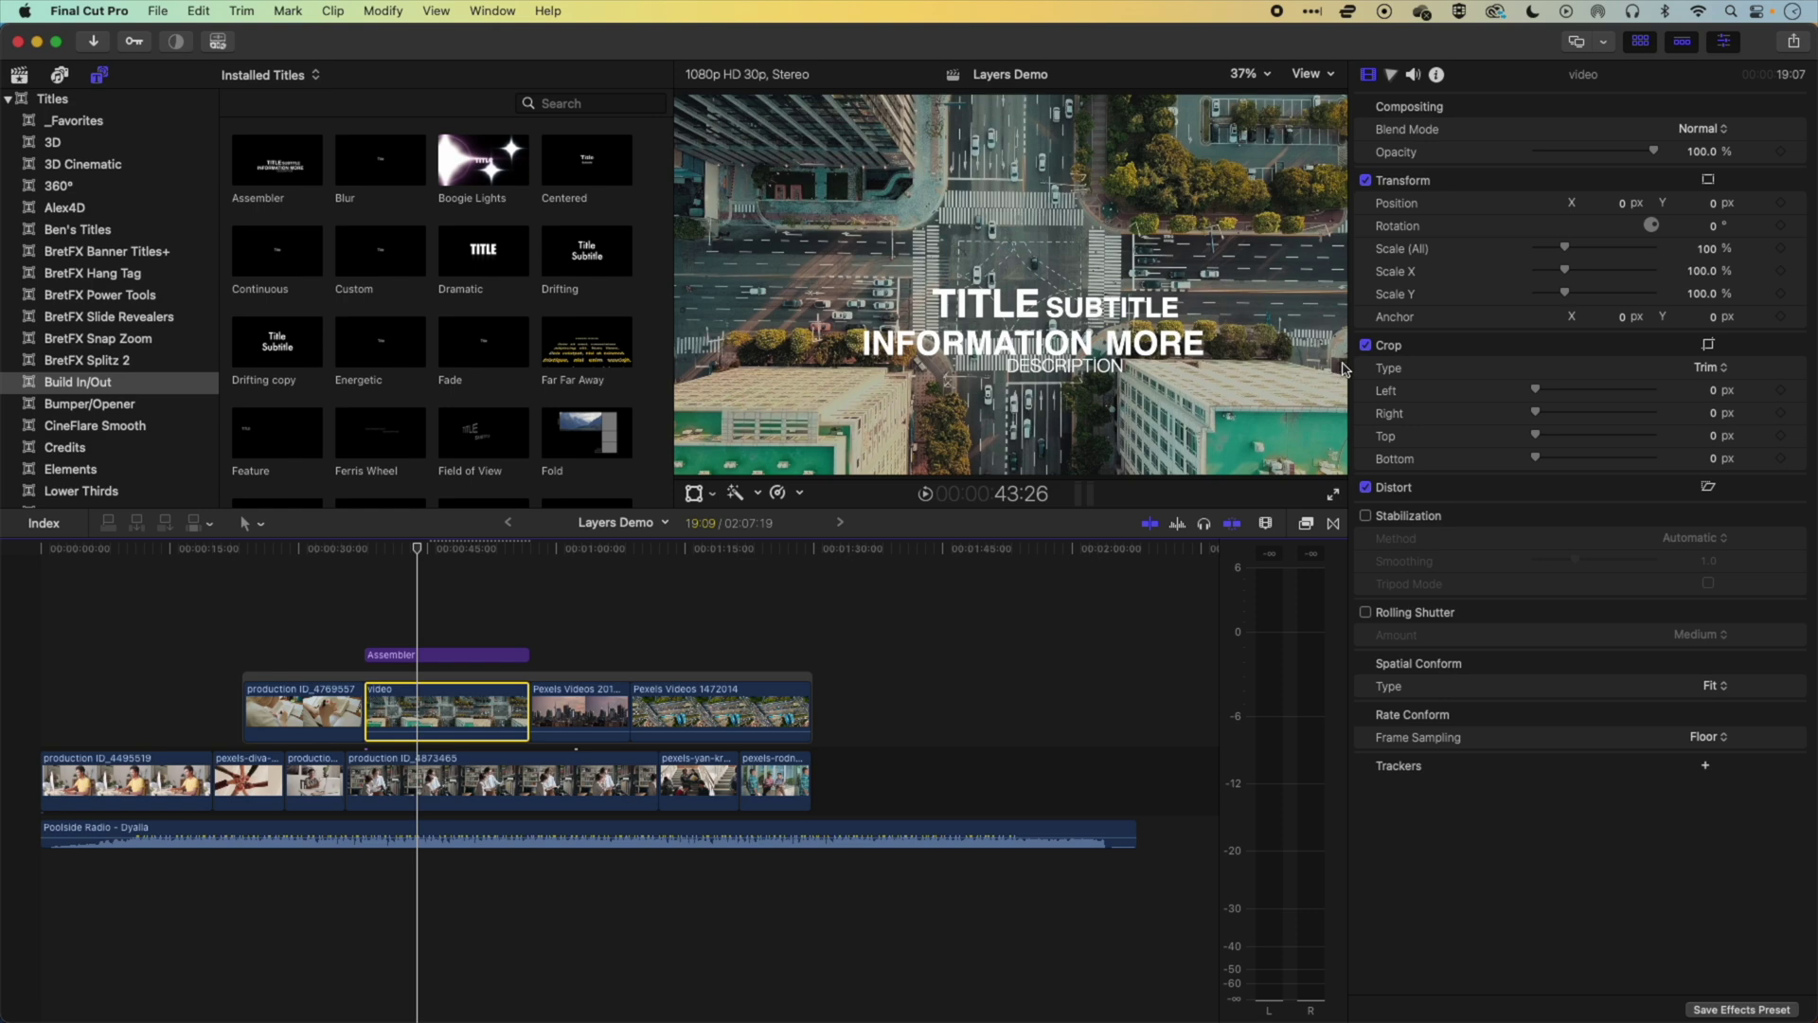
{"action": "left_click_drag", "start_coordinate": [1654, 156], "coordinate": [1594, 157]}
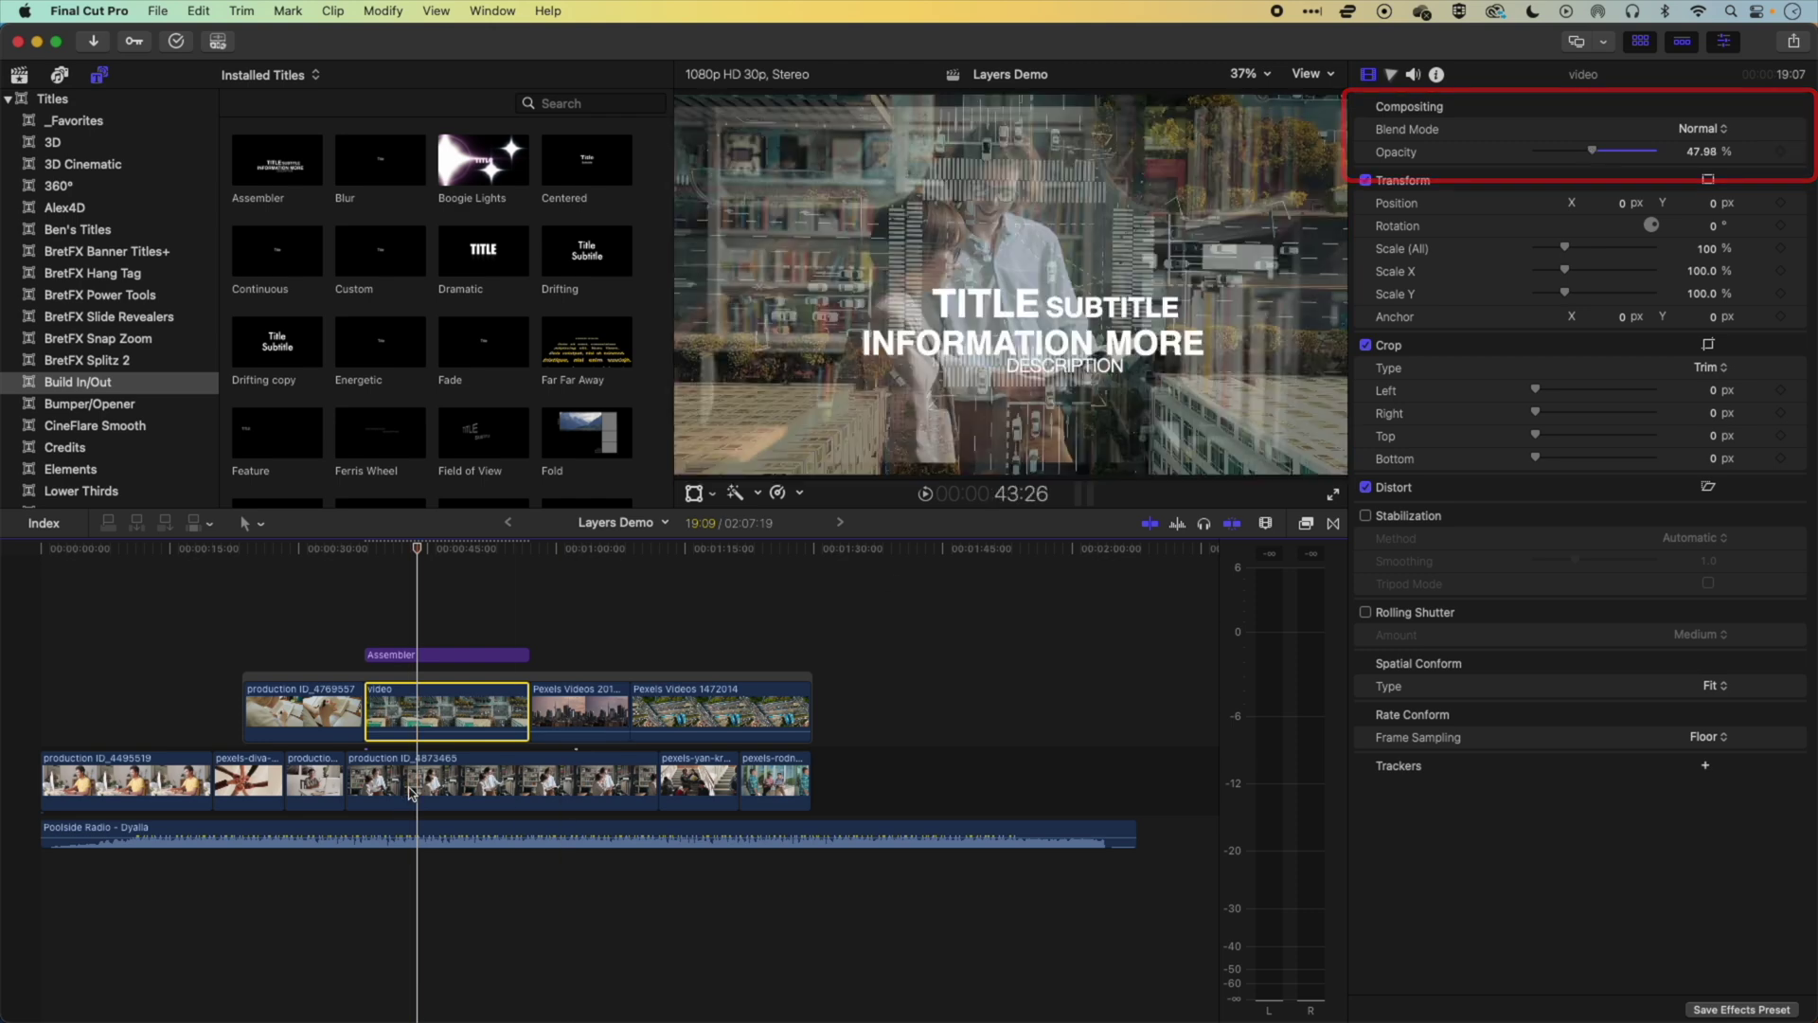
- Set the spatial conform type of the production ID_4873465 clip to Fill
{"action": "left_click", "coordinate": [531, 781]}
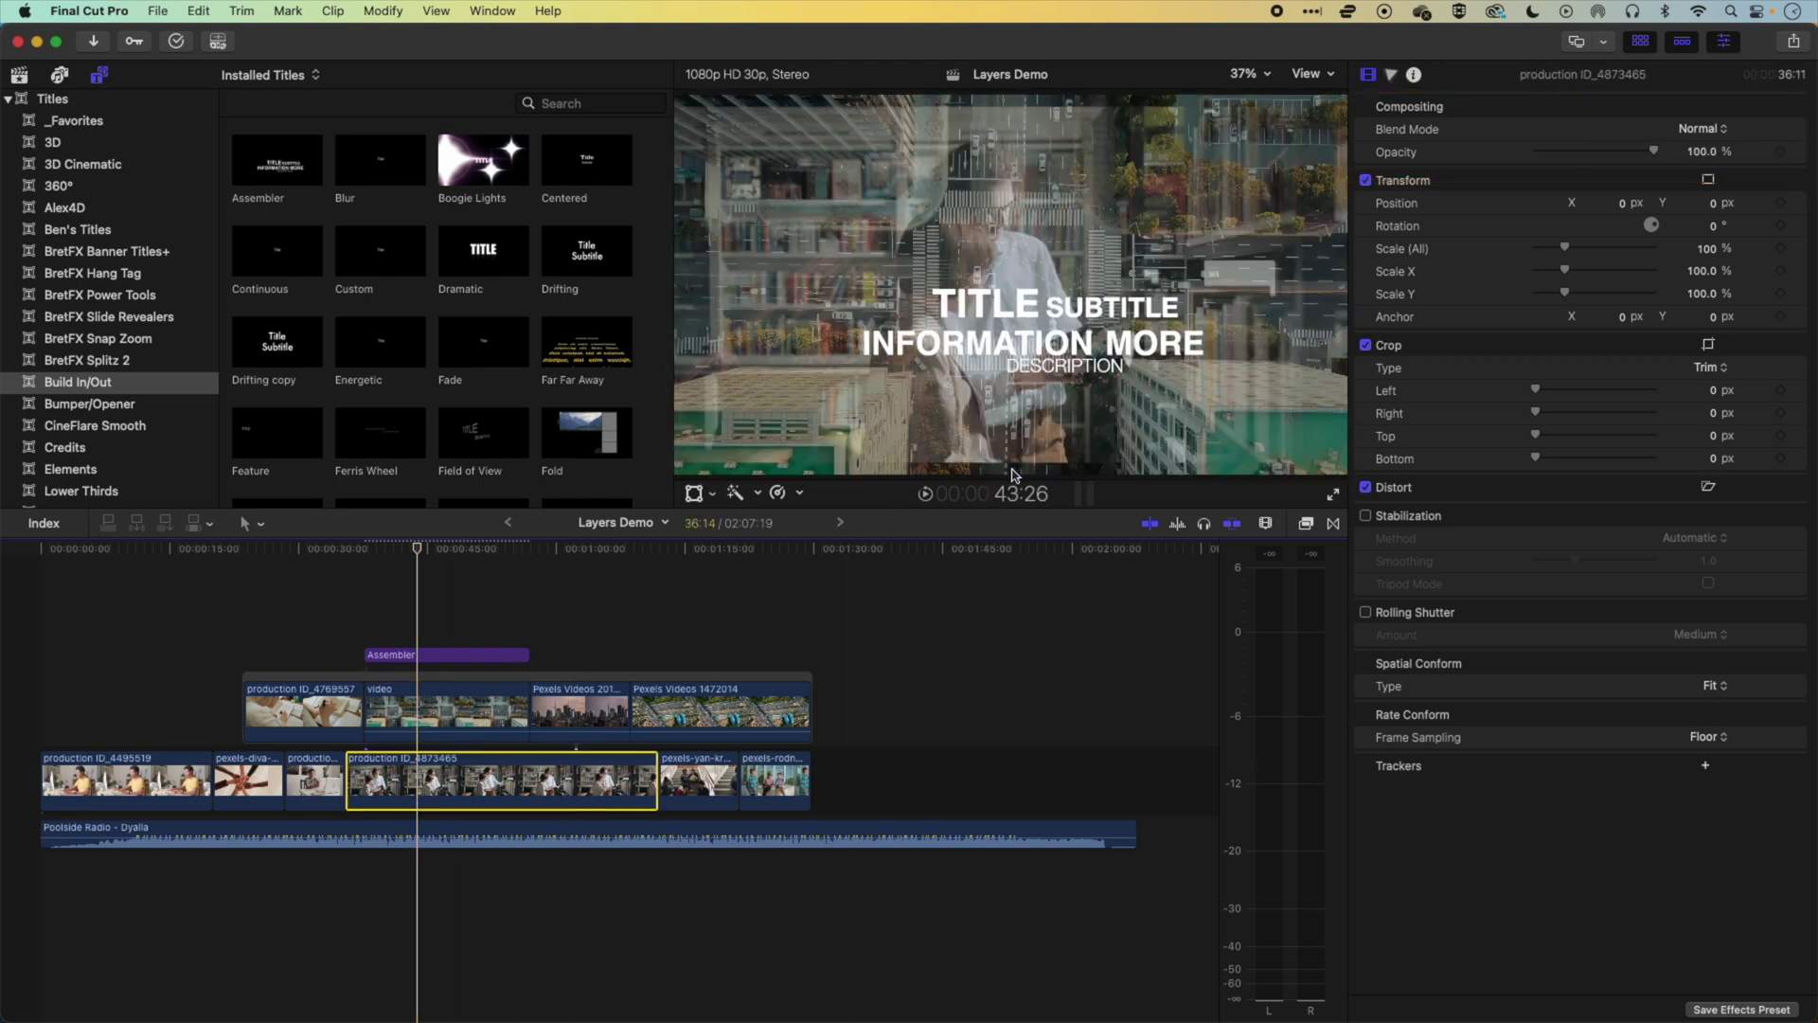
{"action": "left_click", "coordinate": [1710, 689]}
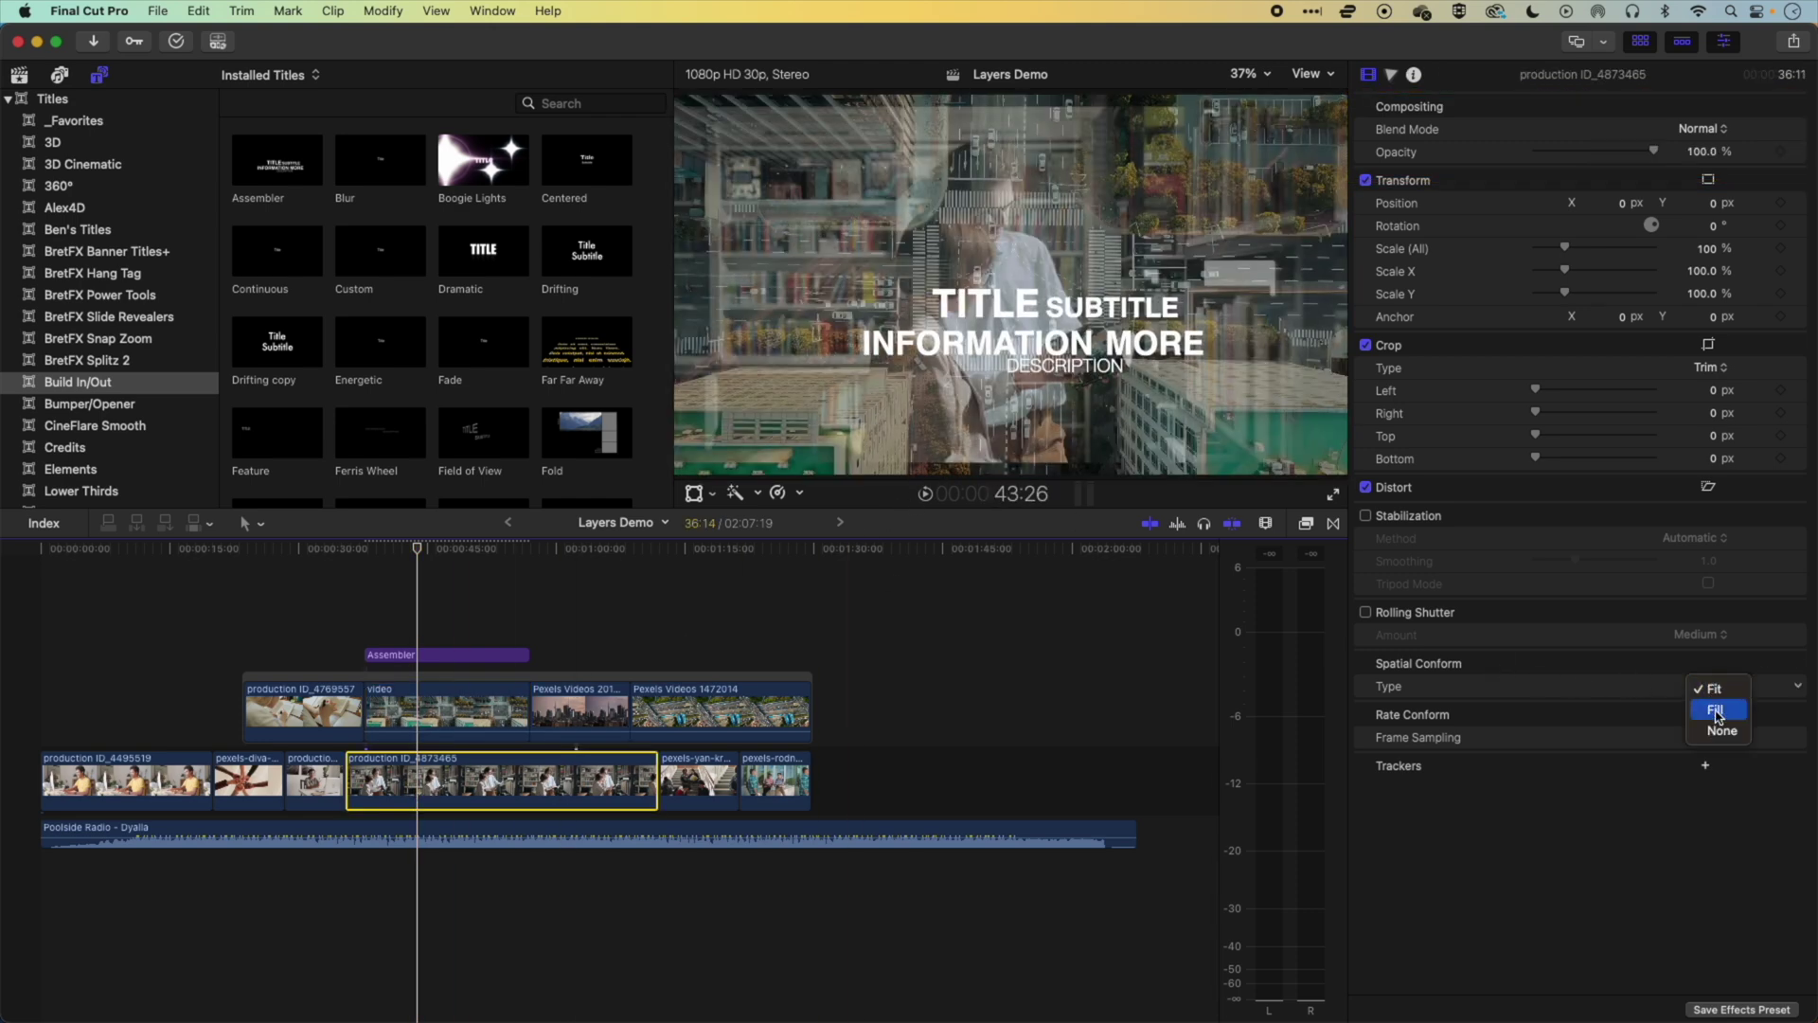
{"action": "left_click", "coordinate": [1717, 716]}
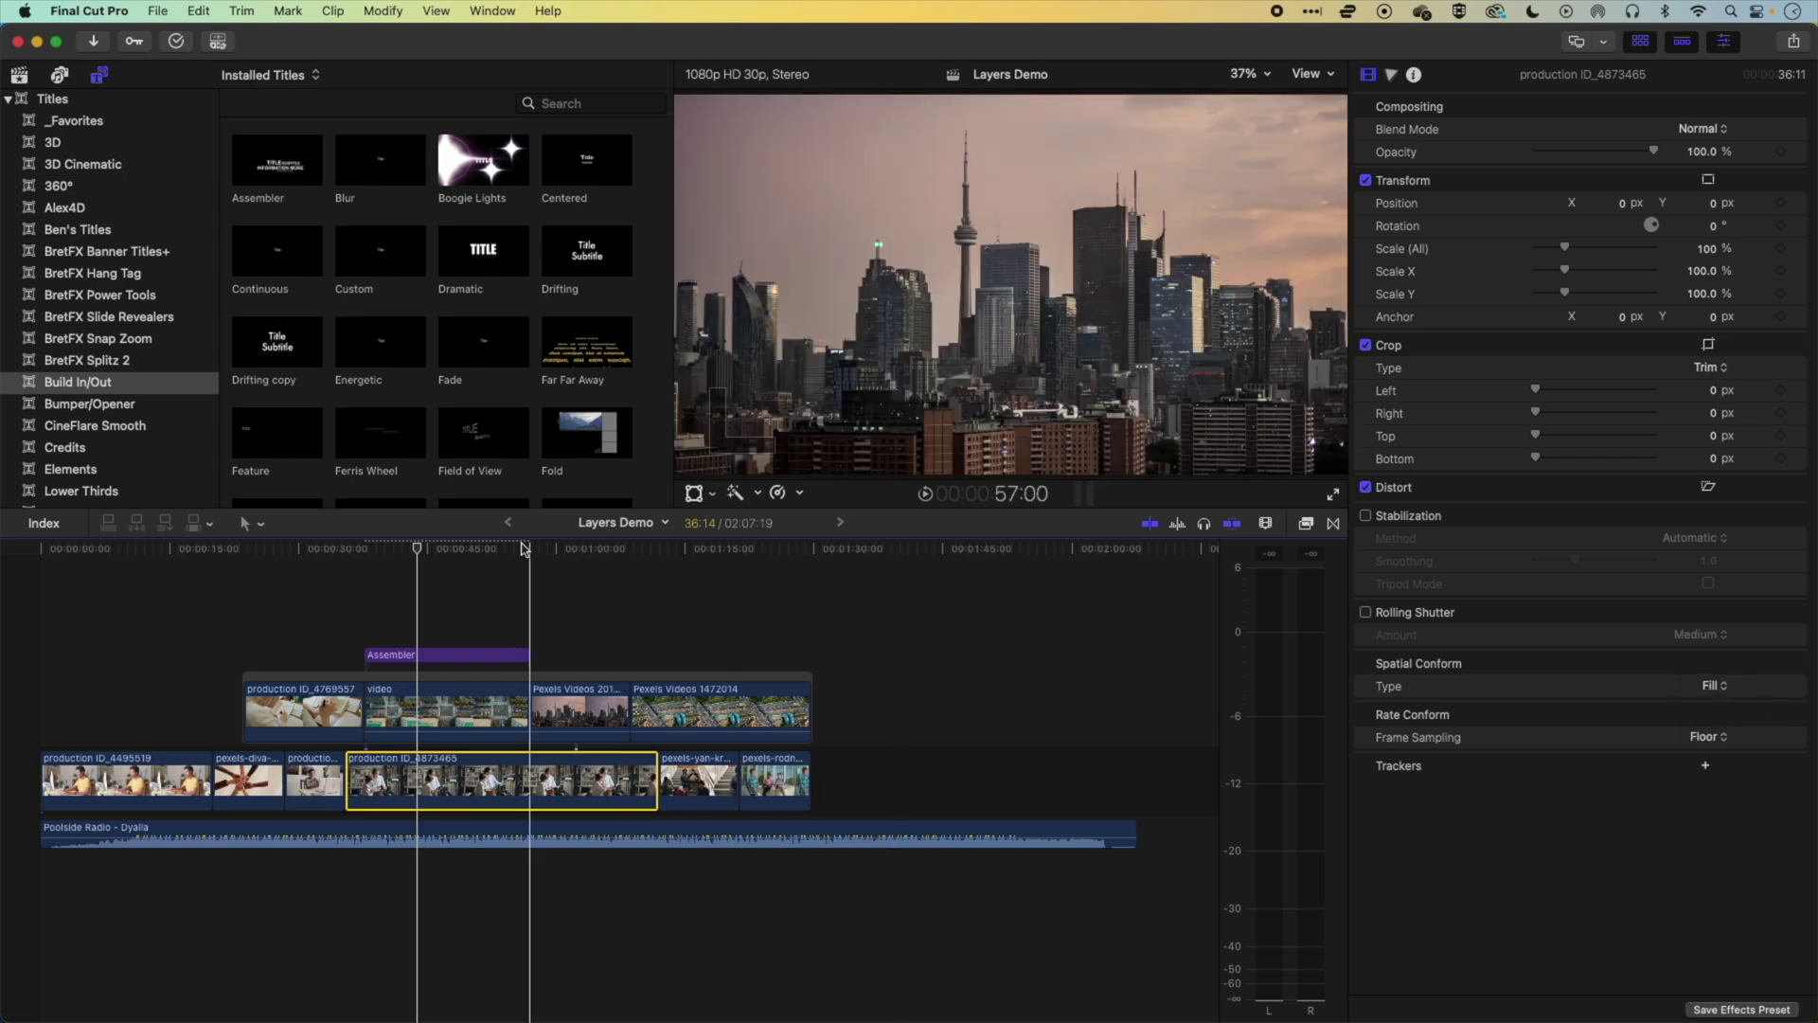
- Move the playhead to about 47:12 and restore the video clip's opacity to 100%
{"action": "left_click", "coordinate": [423, 672]}
{"action": "left_click", "coordinate": [445, 699]}
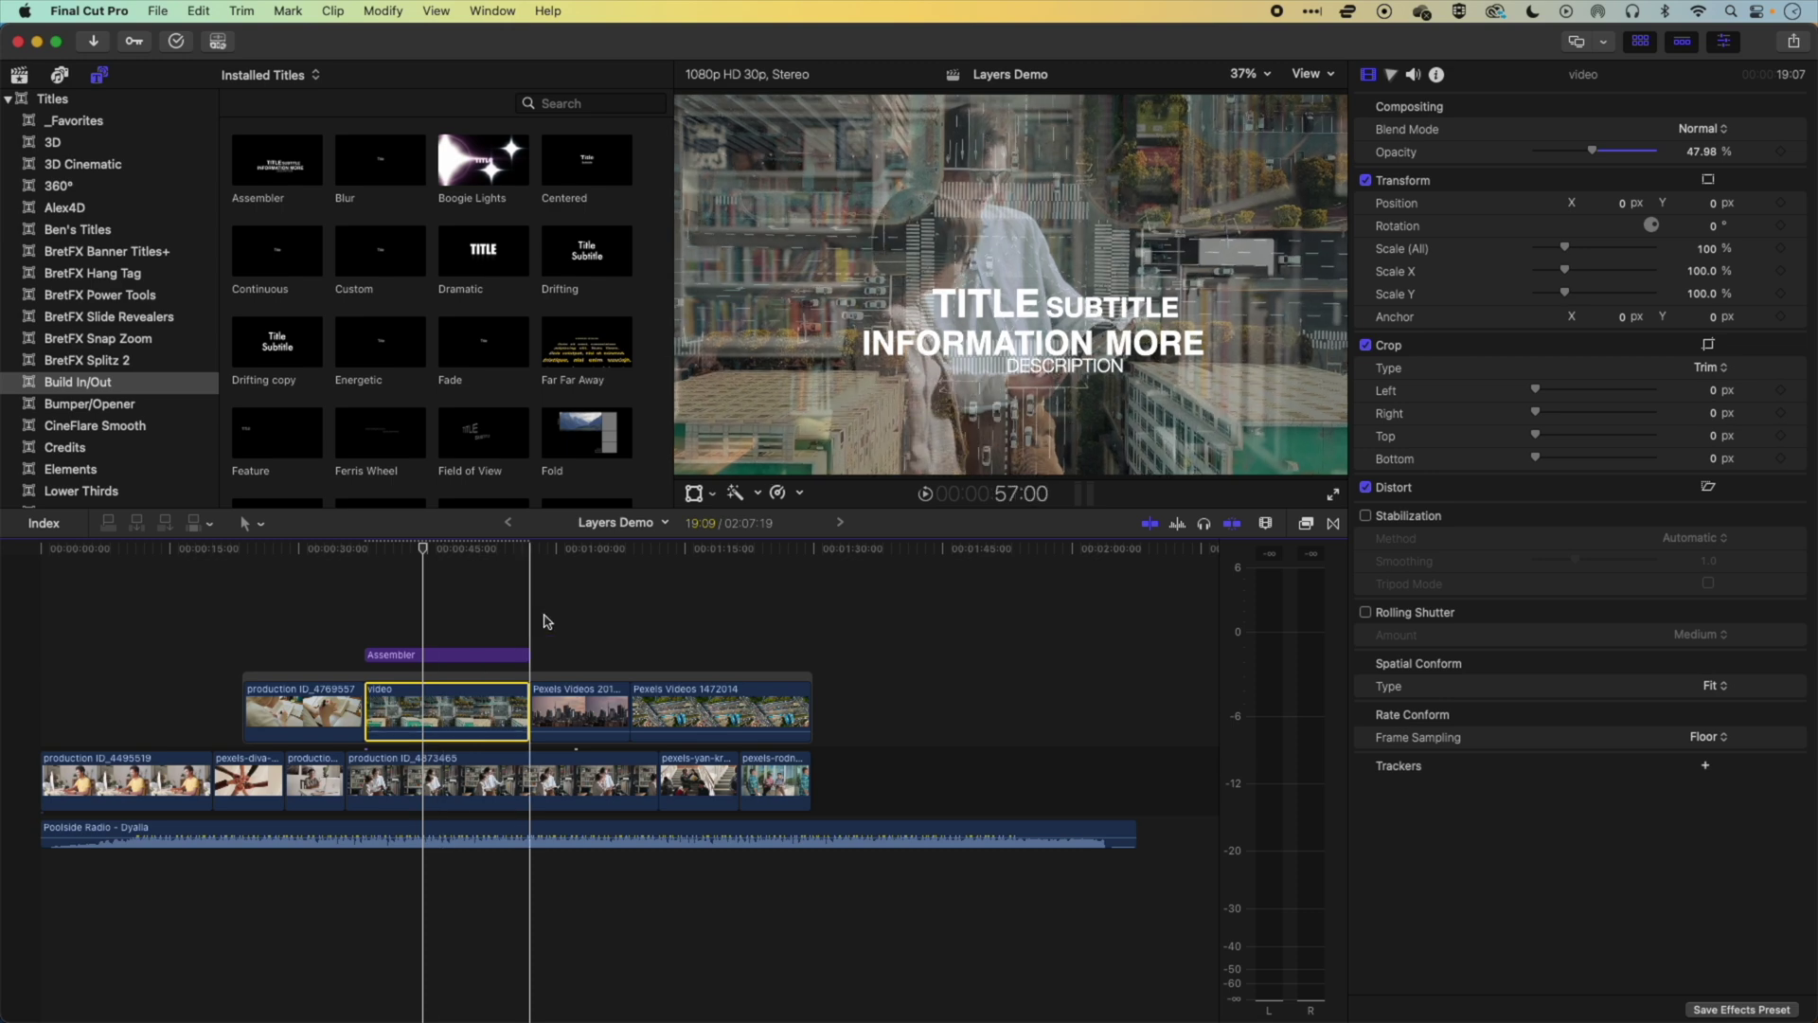
{"action": "mouse_move", "coordinate": [422, 548]}
{"action": "left_mouse_down"}
{"action": "mouse_move", "coordinate": [387, 549]}
{"action": "mouse_move", "coordinate": [477, 556]}
{"action": "mouse_move", "coordinate": [414, 554]}
{"action": "mouse_move", "coordinate": [446, 554]}
{"action": "left_mouse_up"}
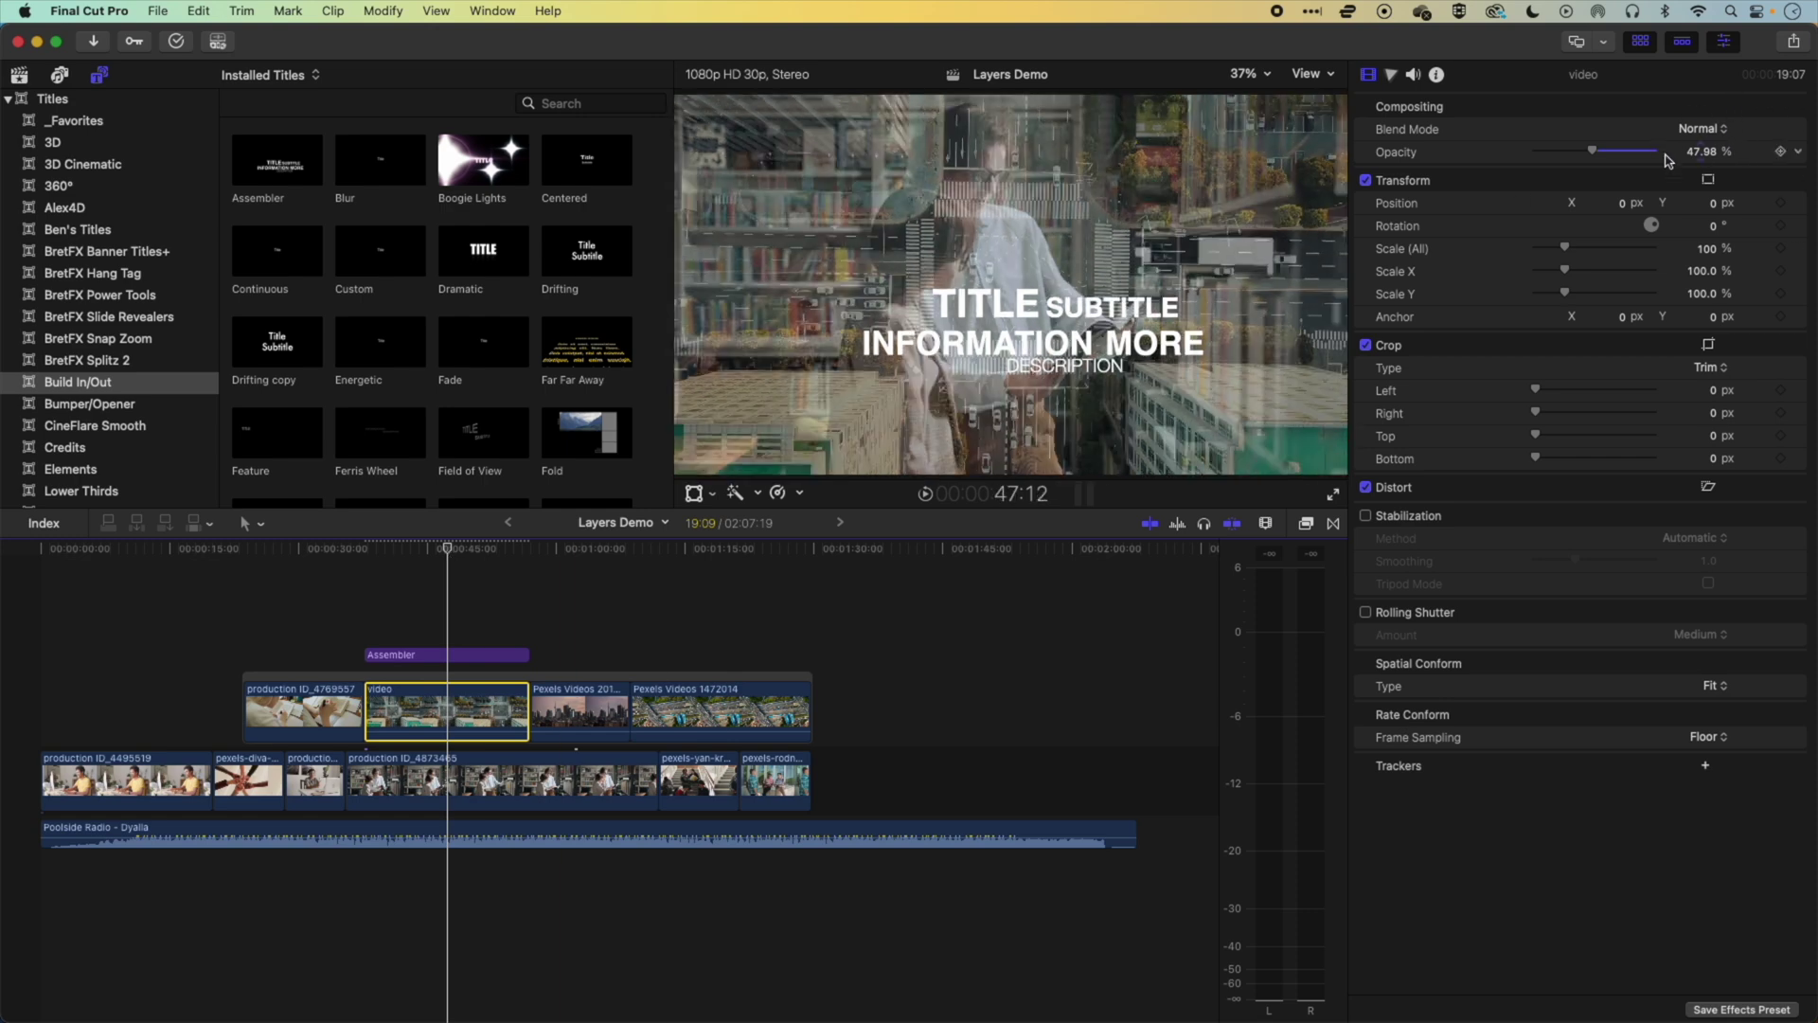
{"action": "left_click_drag", "start_coordinate": [1595, 155], "coordinate": [1686, 157]}
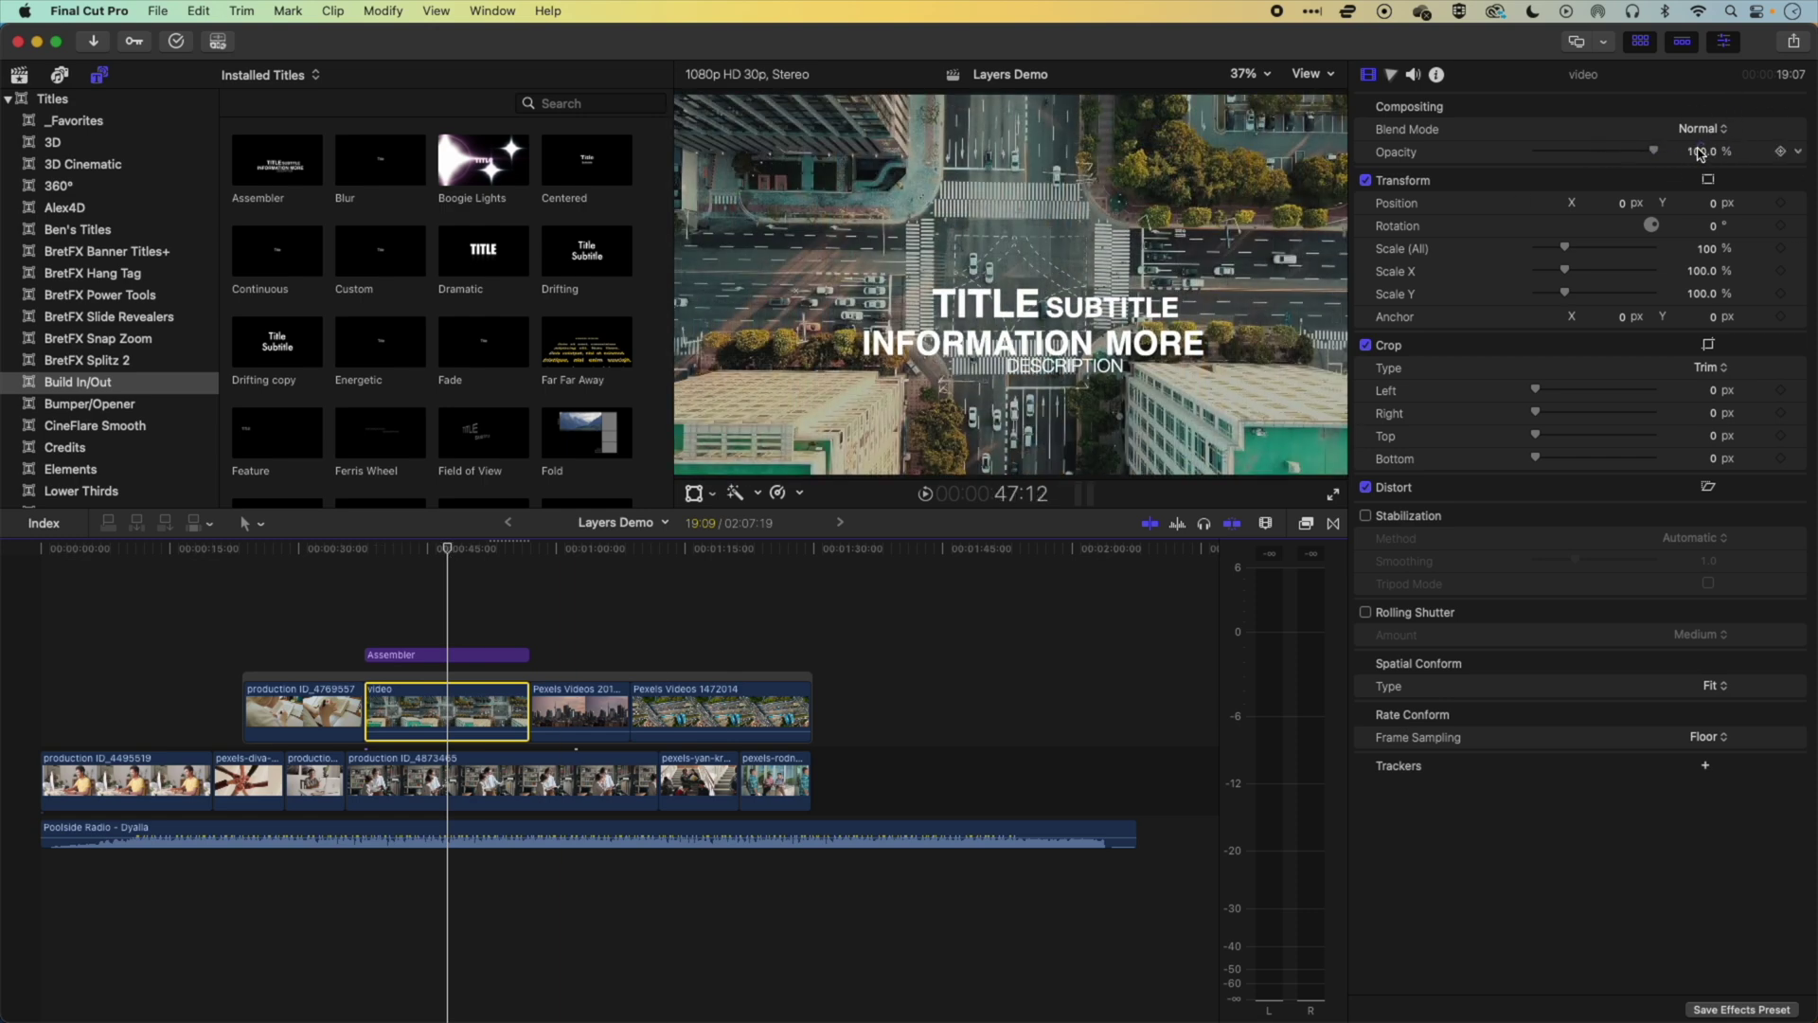
- Try the Subtract, Darken and Multiply blend modes on the video clip, checking the composite at about 46:15
{"action": "left_click", "coordinate": [1707, 131]}
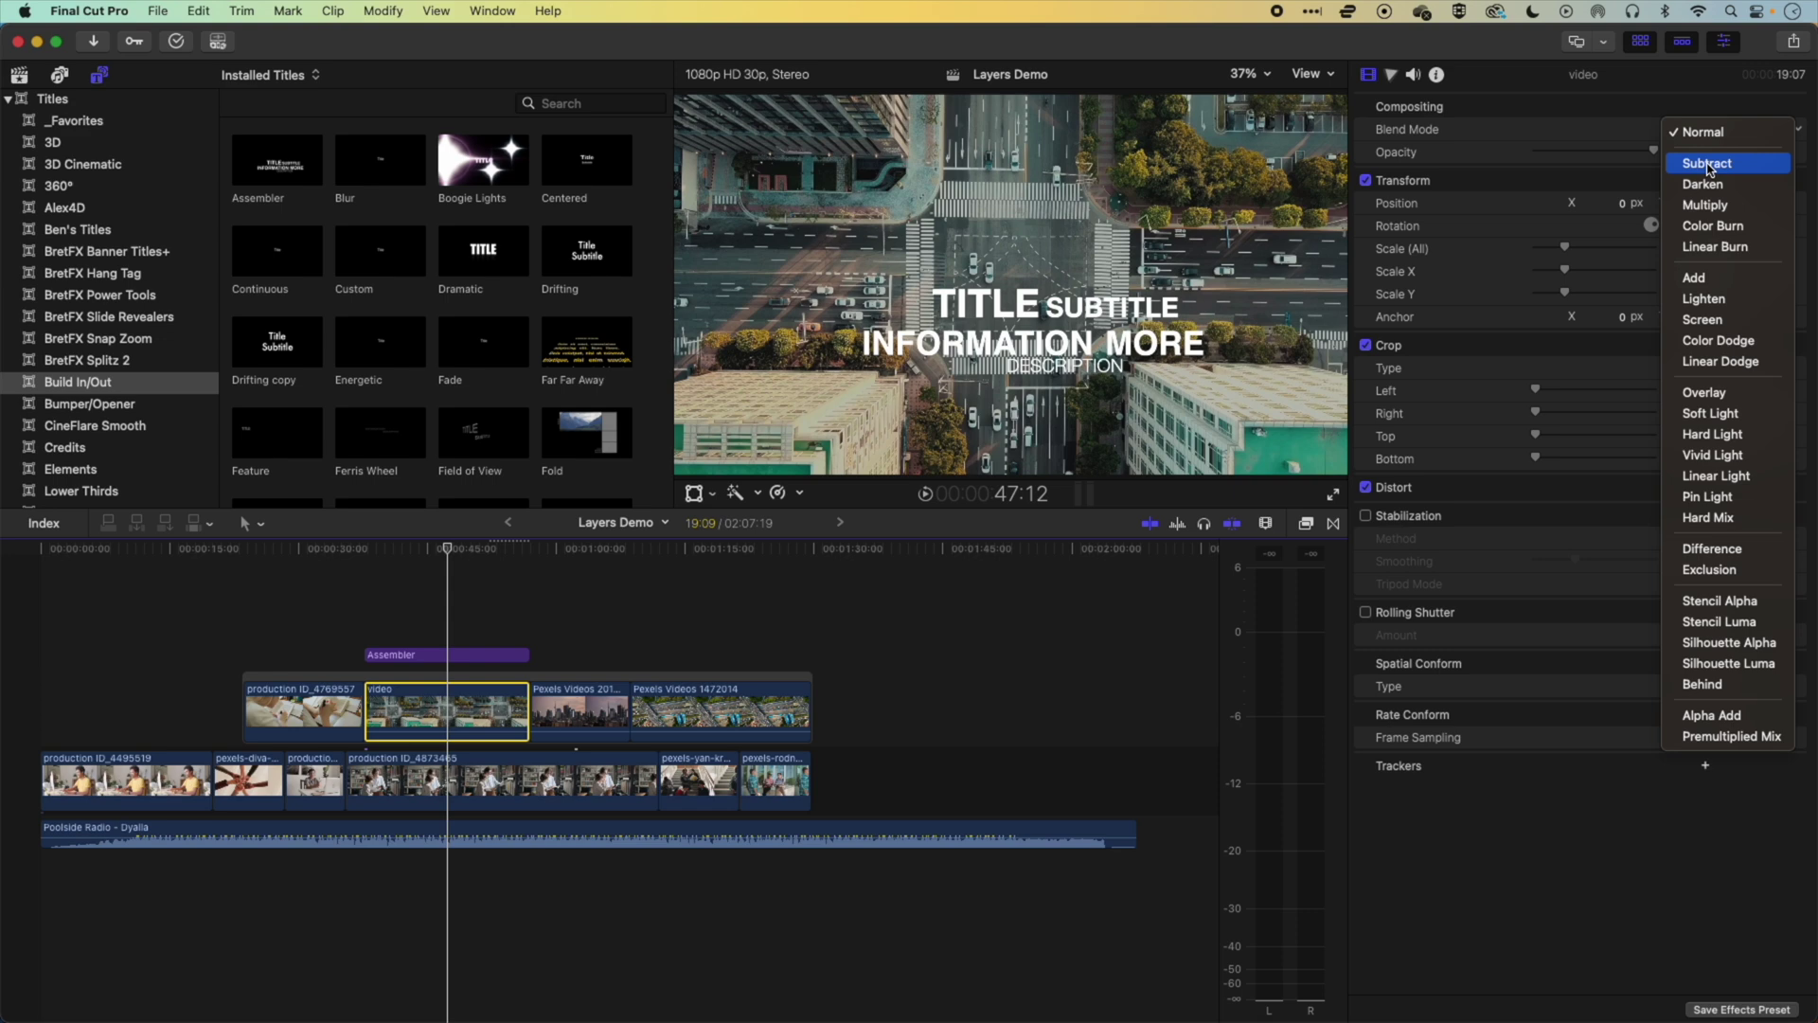
{"action": "left_click", "coordinate": [1708, 163]}
{"action": "left_click", "coordinate": [1702, 131]}
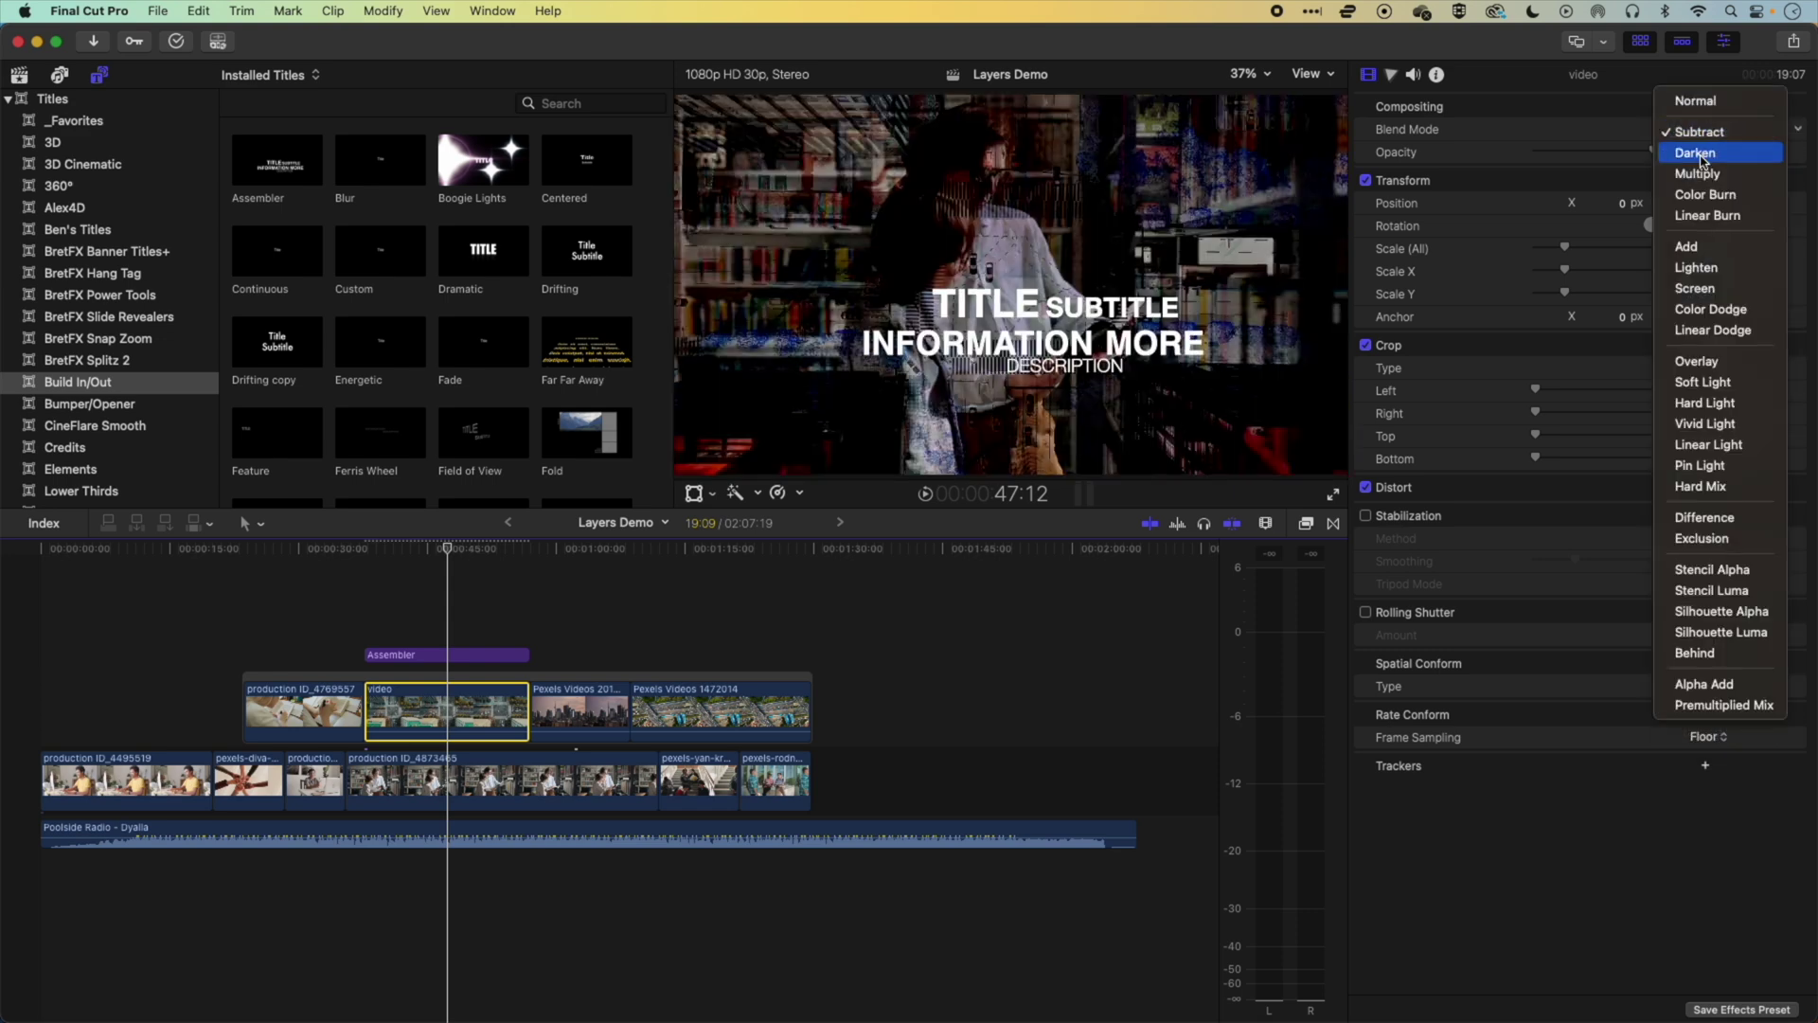
{"action": "left_click", "coordinate": [1701, 158]}
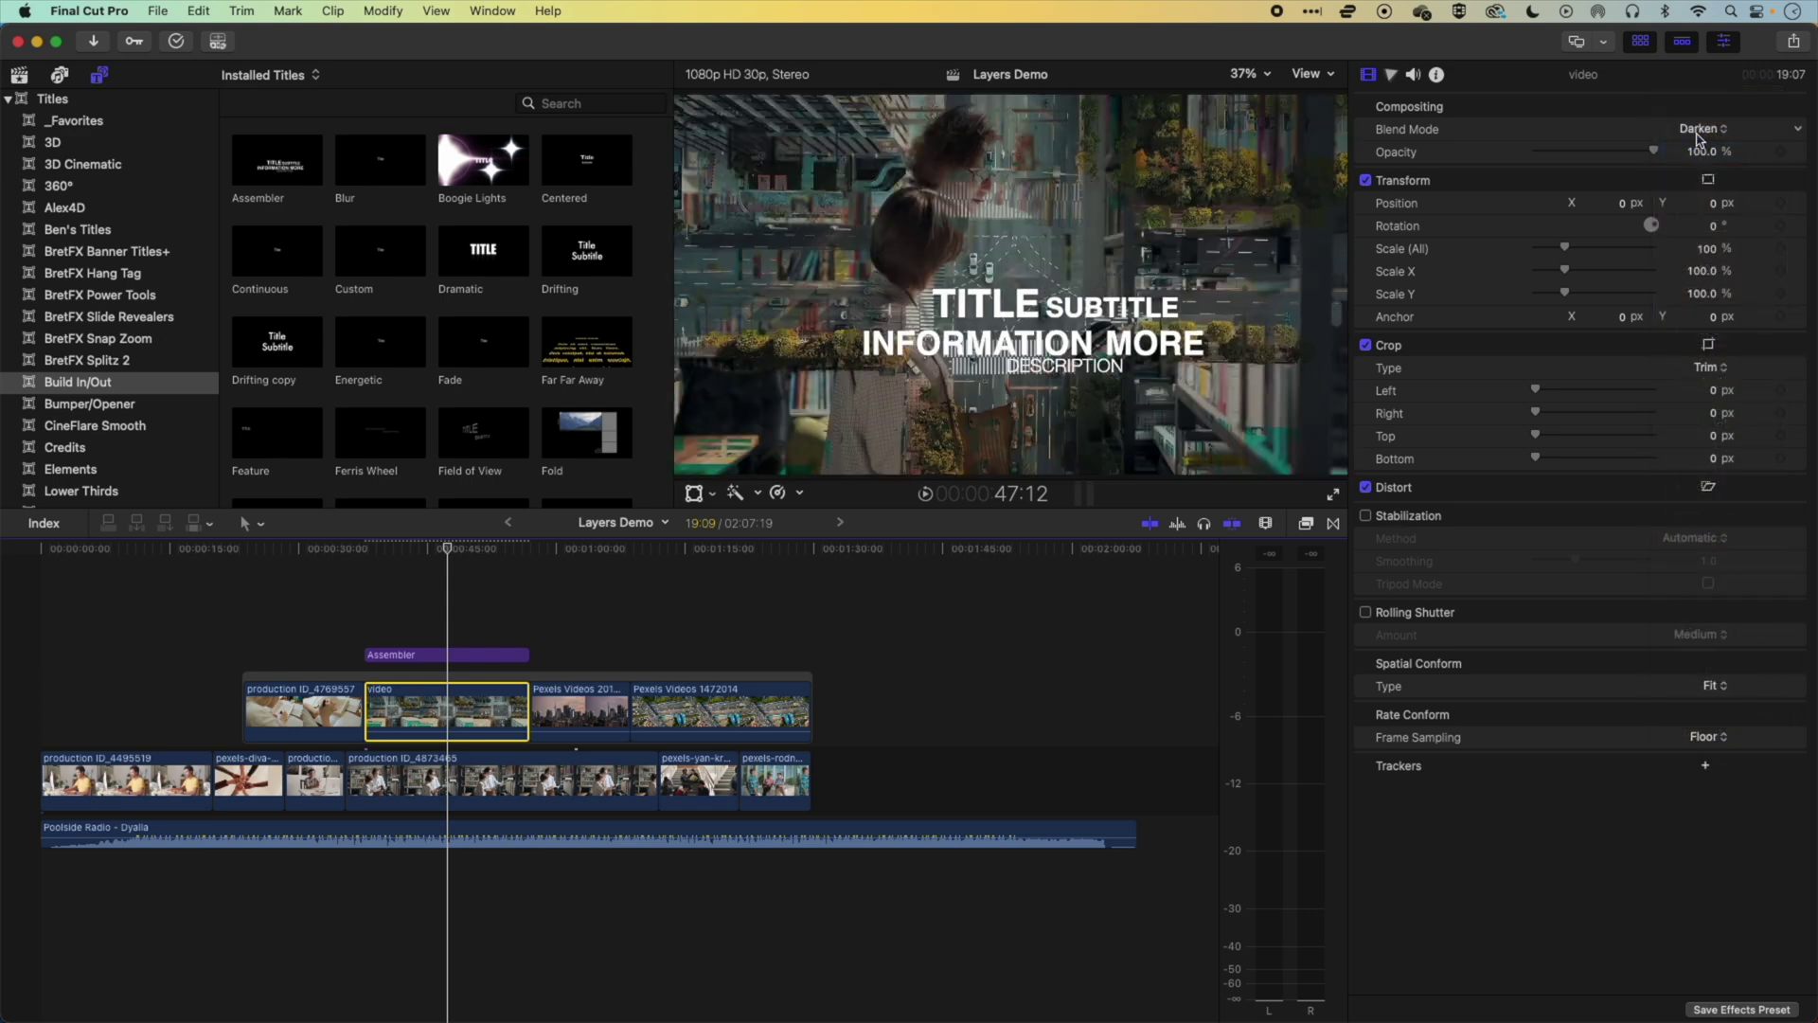
{"action": "left_click", "coordinate": [1701, 132]}
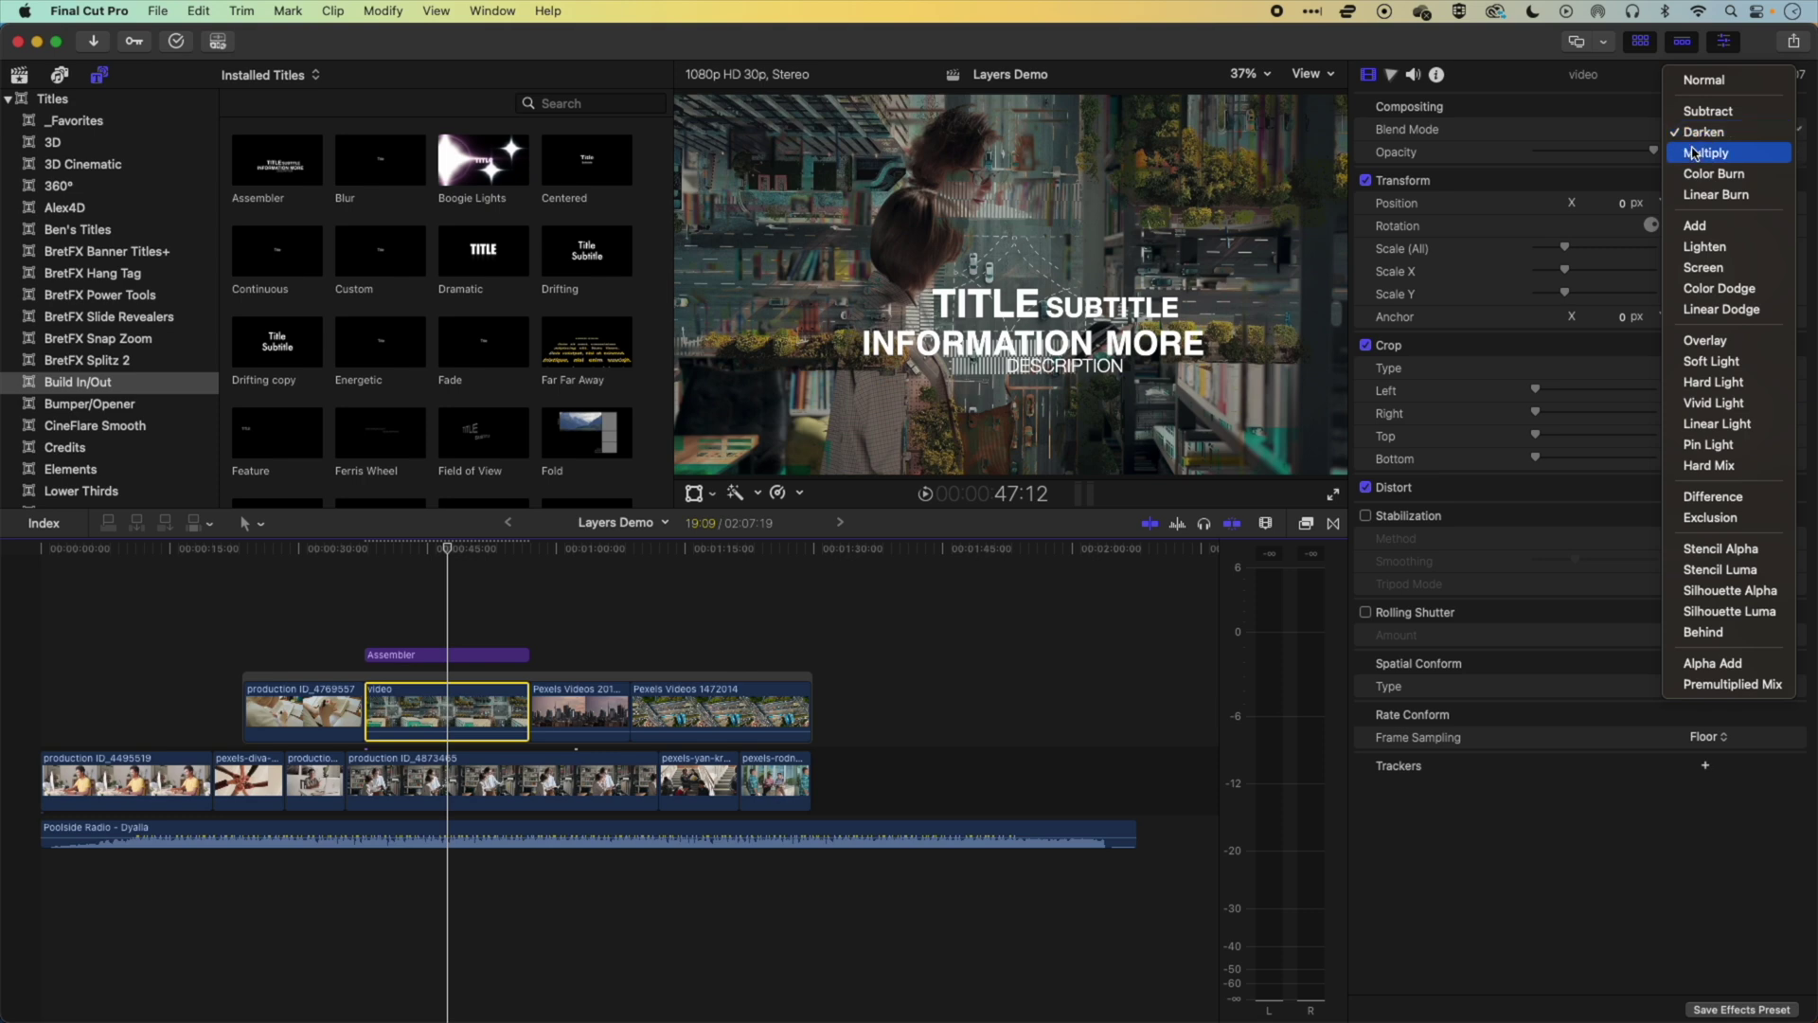
{"action": "left_click", "coordinate": [1695, 152]}
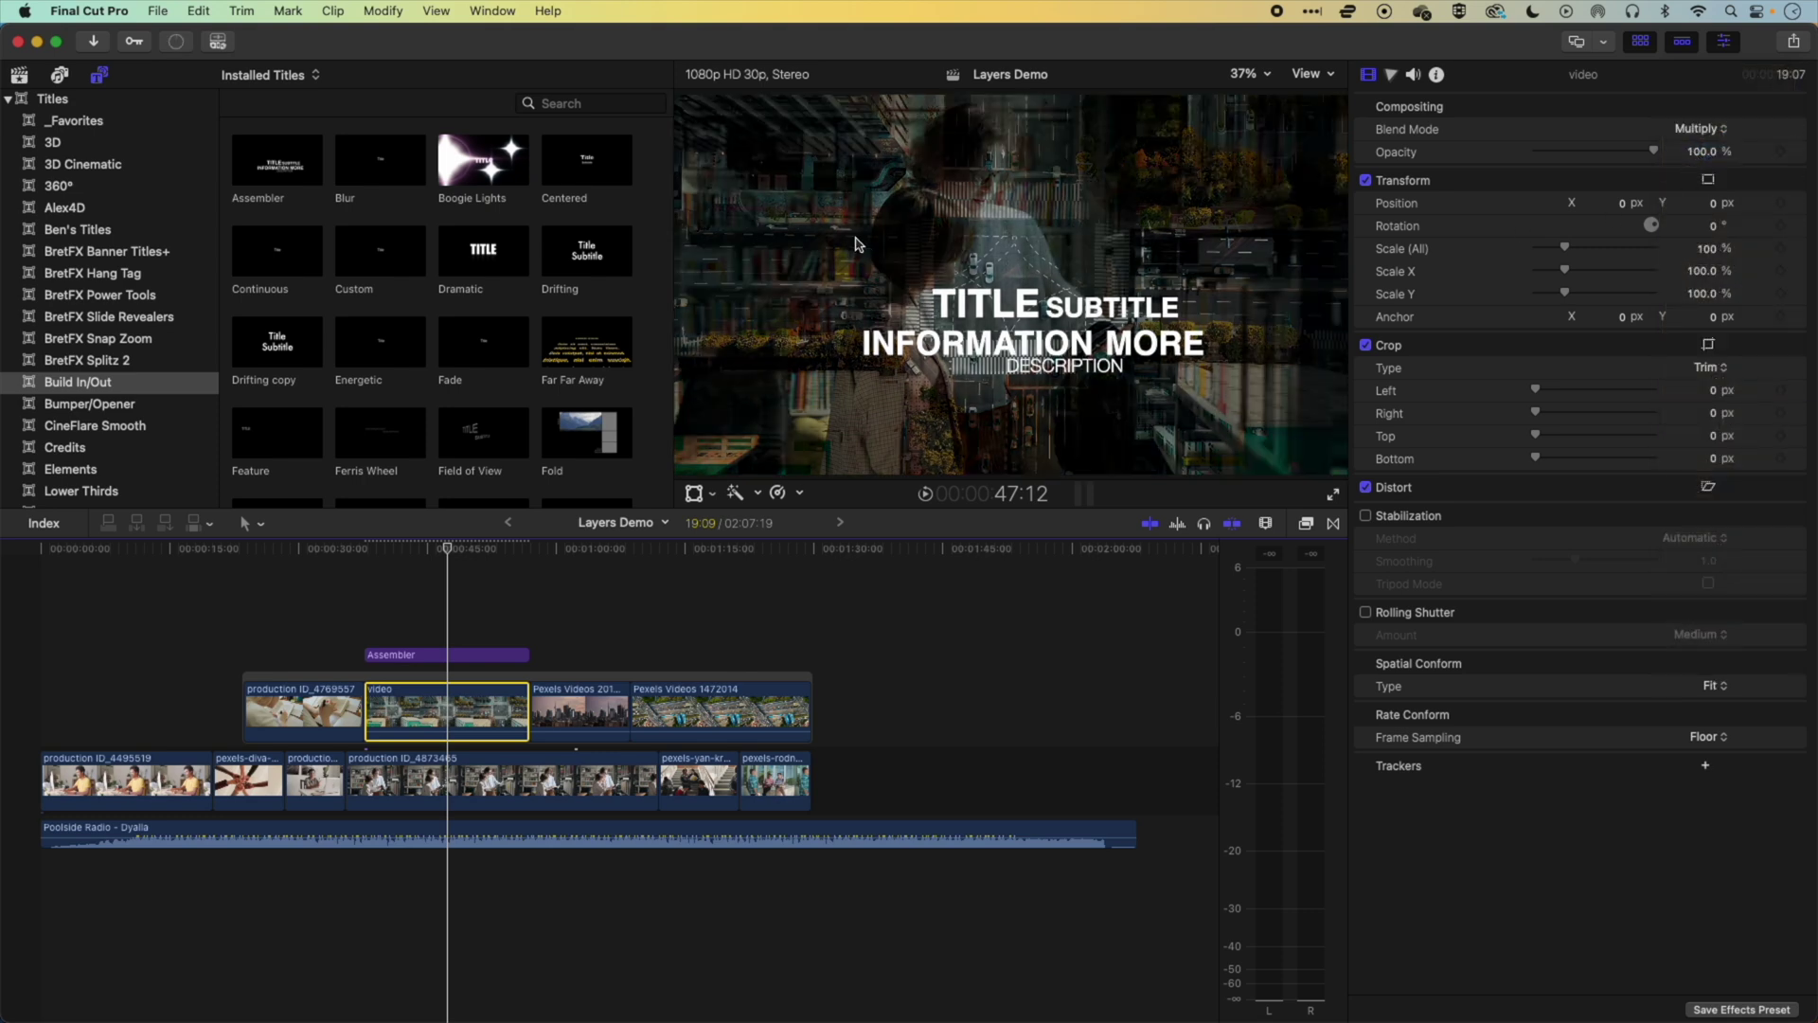
{"action": "mouse_move", "coordinate": [450, 554]}
{"action": "left_mouse_down"}
{"action": "mouse_move", "coordinate": [401, 554]}
{"action": "mouse_move", "coordinate": [440, 554]}
{"action": "left_mouse_up"}
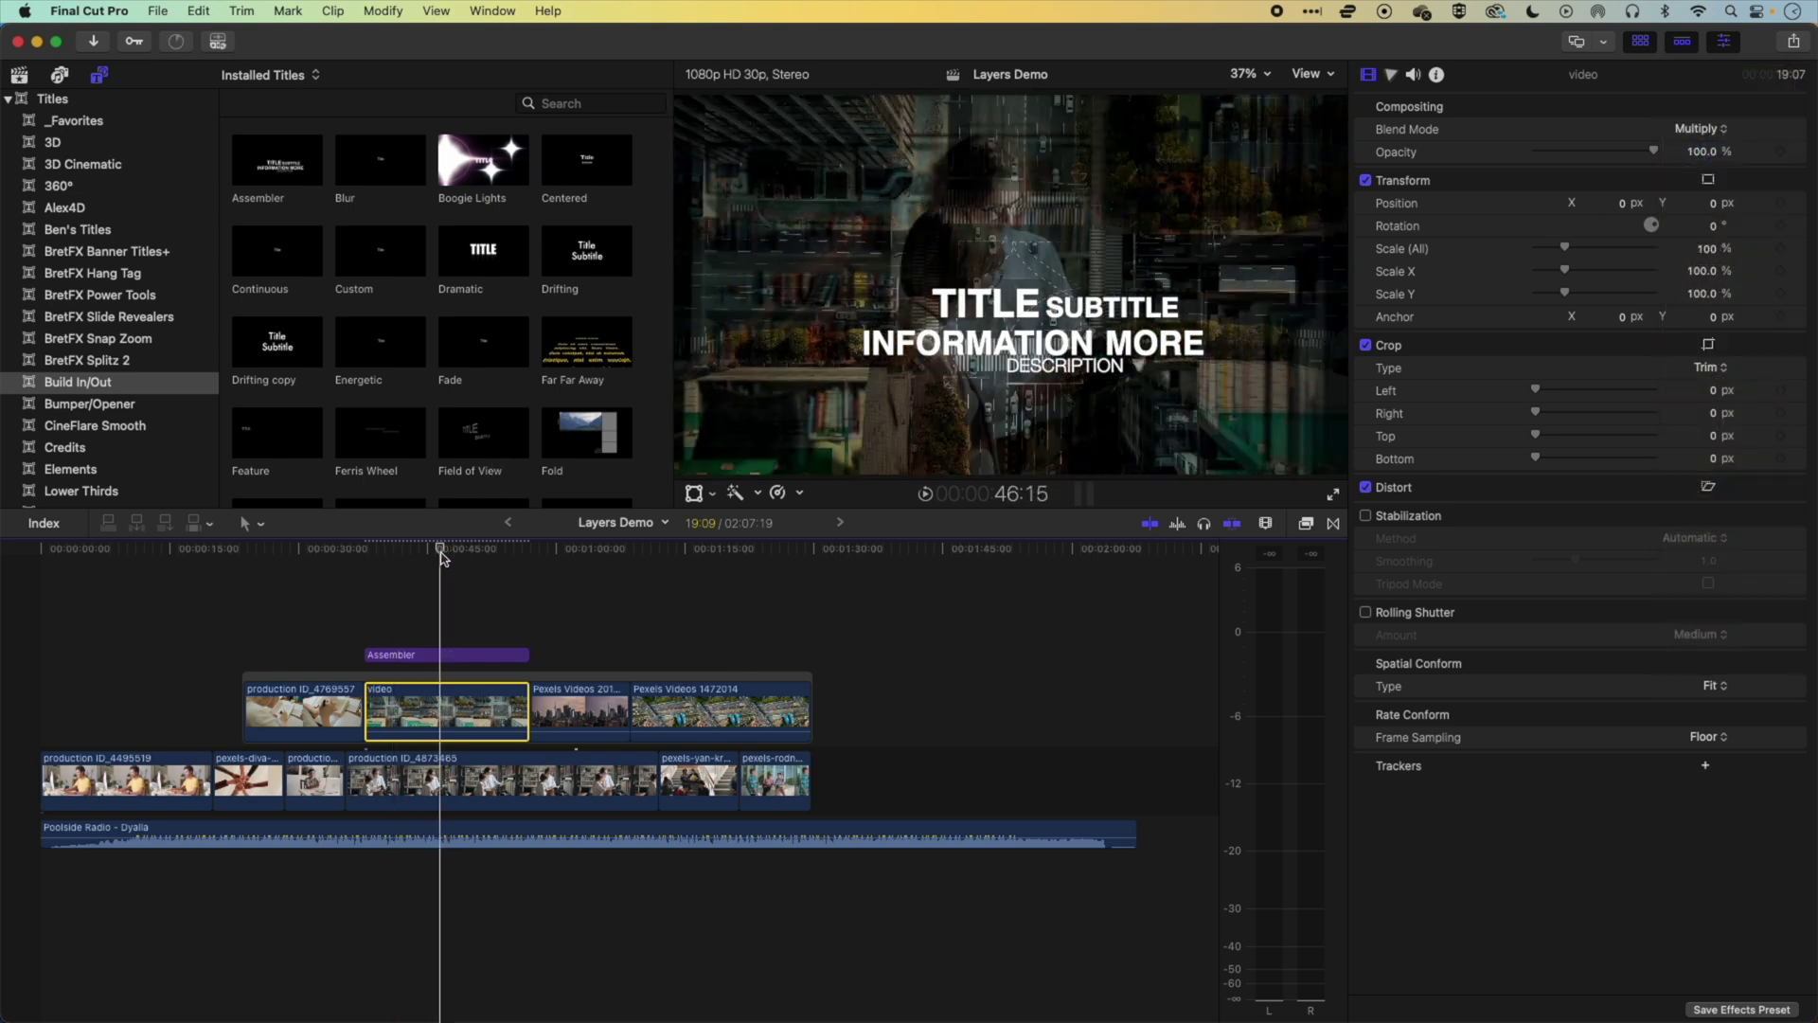
- Try the Lighten, Screen and Overlay blend modes on the video clip
{"action": "left_click", "coordinate": [1700, 128]}
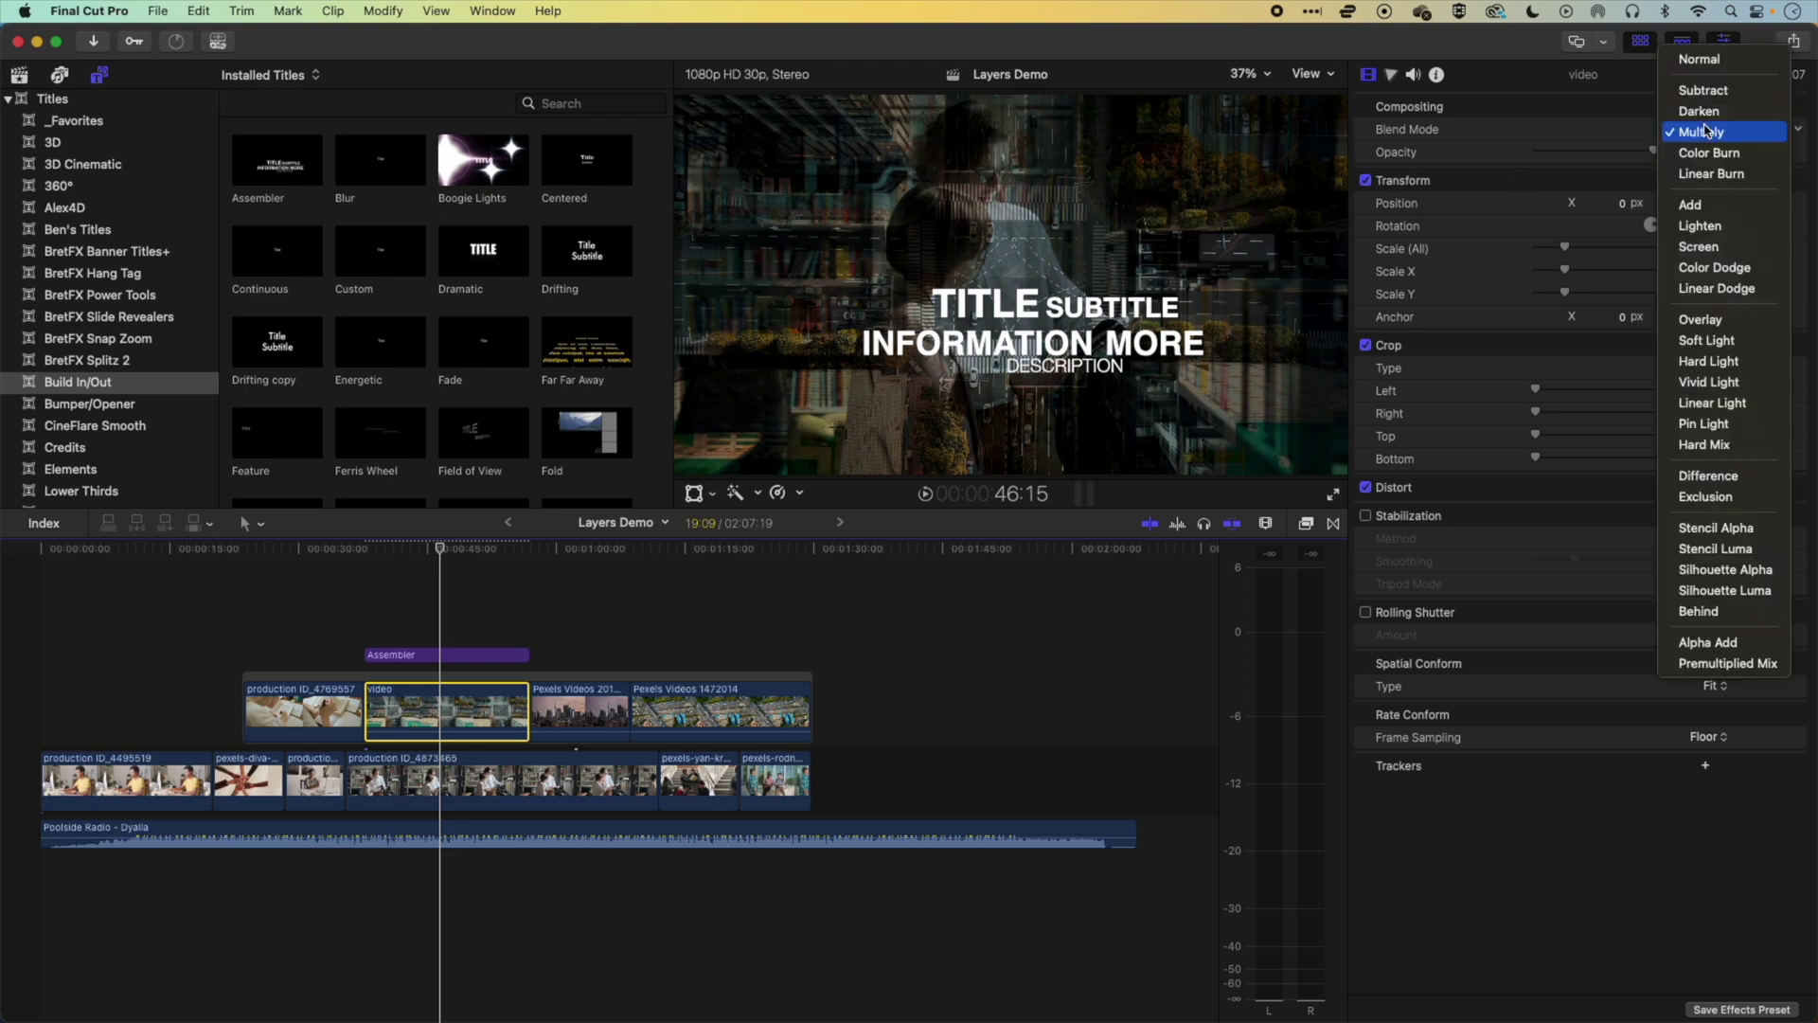
{"action": "left_click", "coordinate": [1704, 227]}
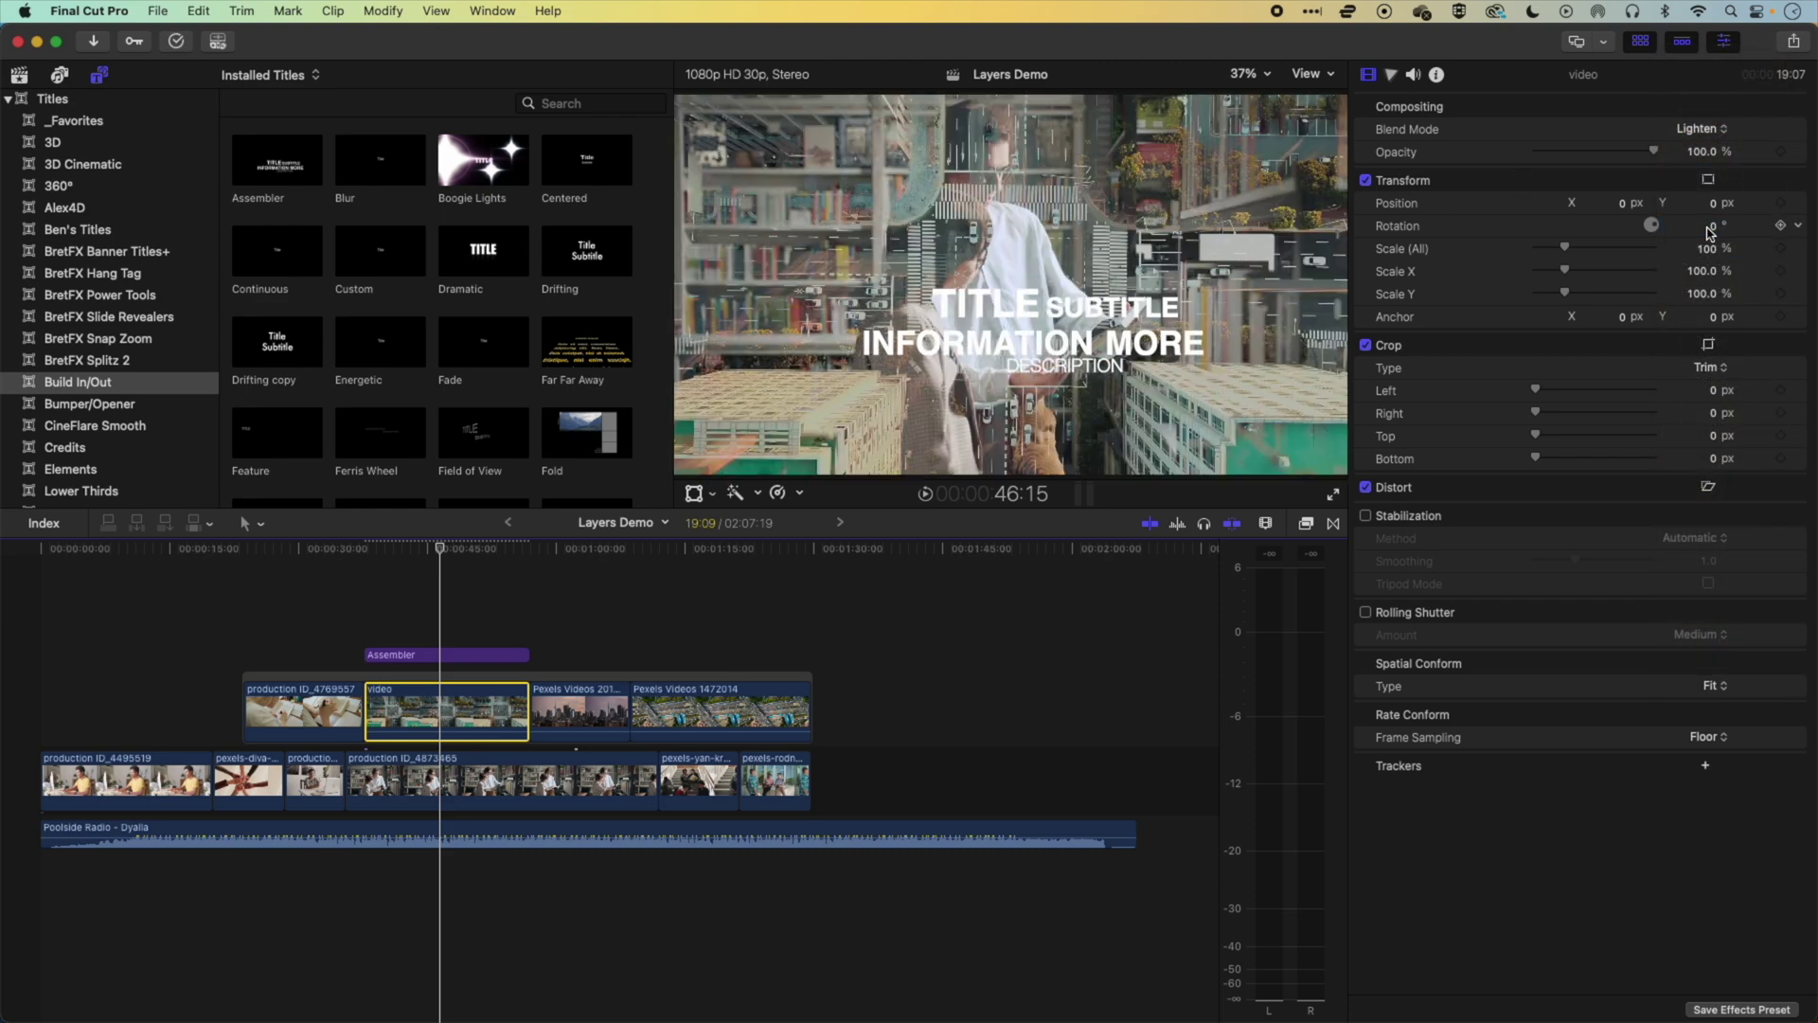
{"action": "left_click", "coordinate": [1708, 138]}
{"action": "left_click", "coordinate": [1712, 155]}
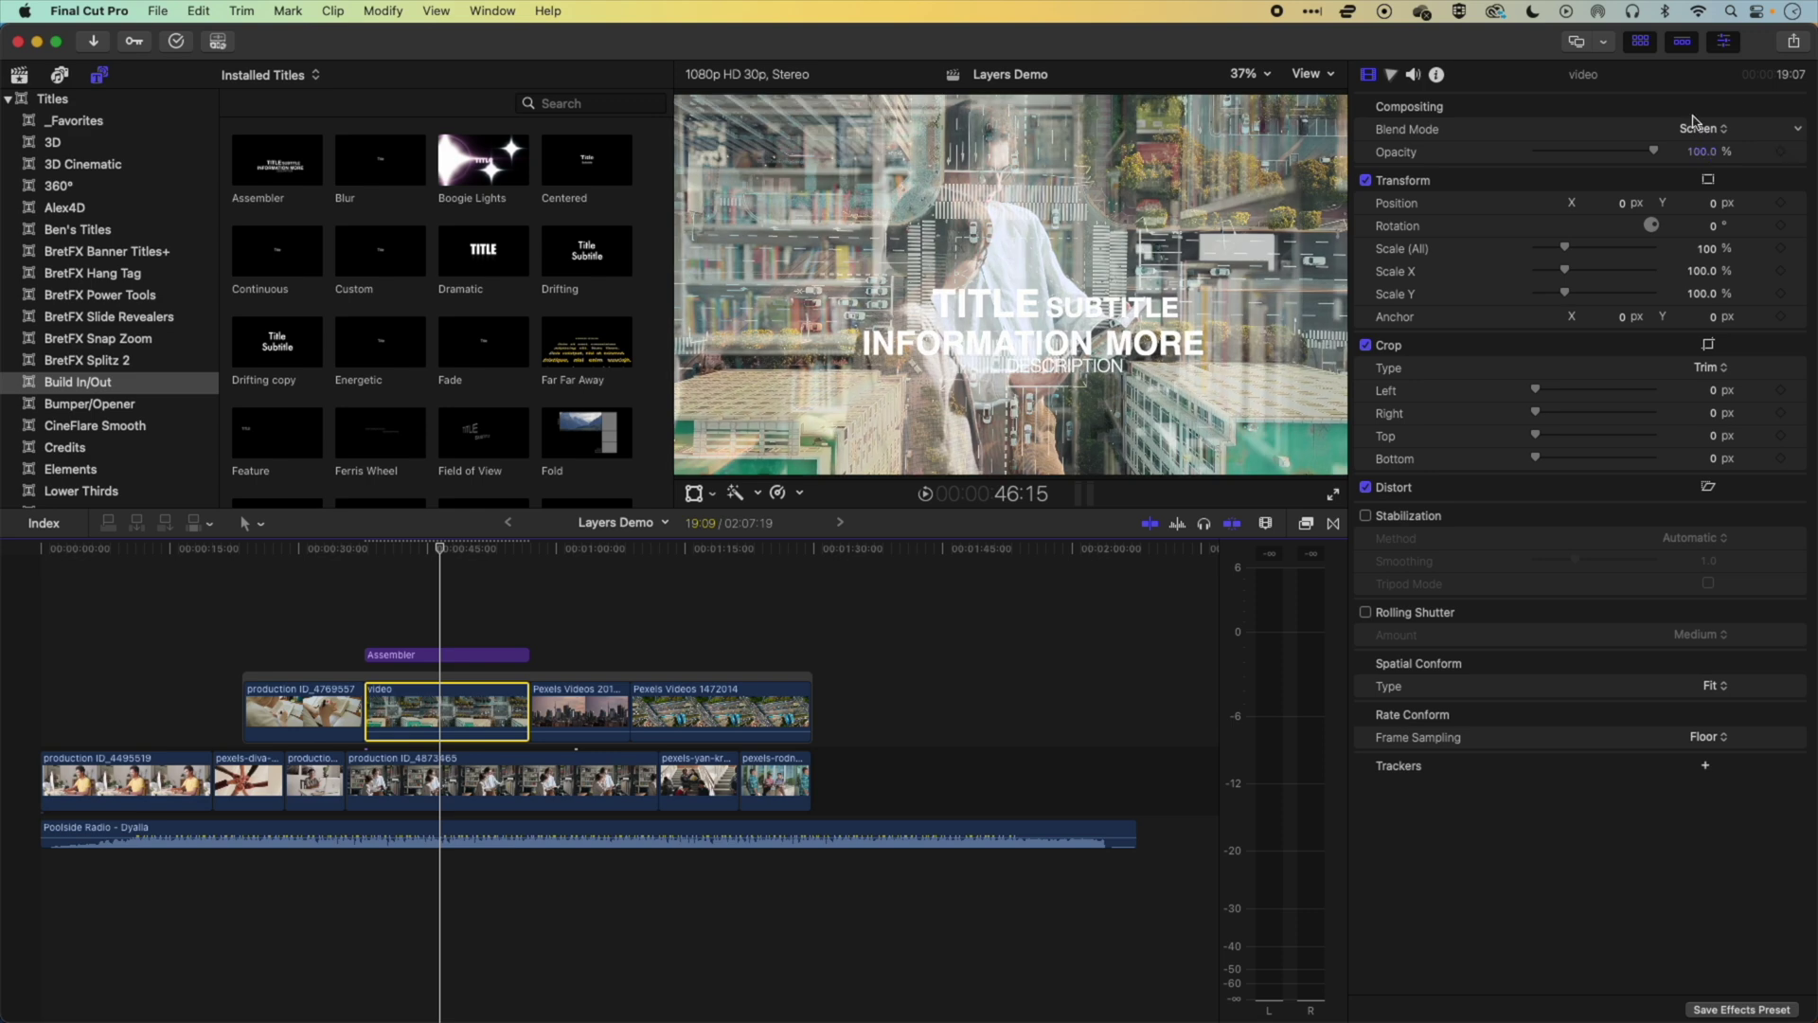
{"action": "left_click", "coordinate": [1693, 123]}
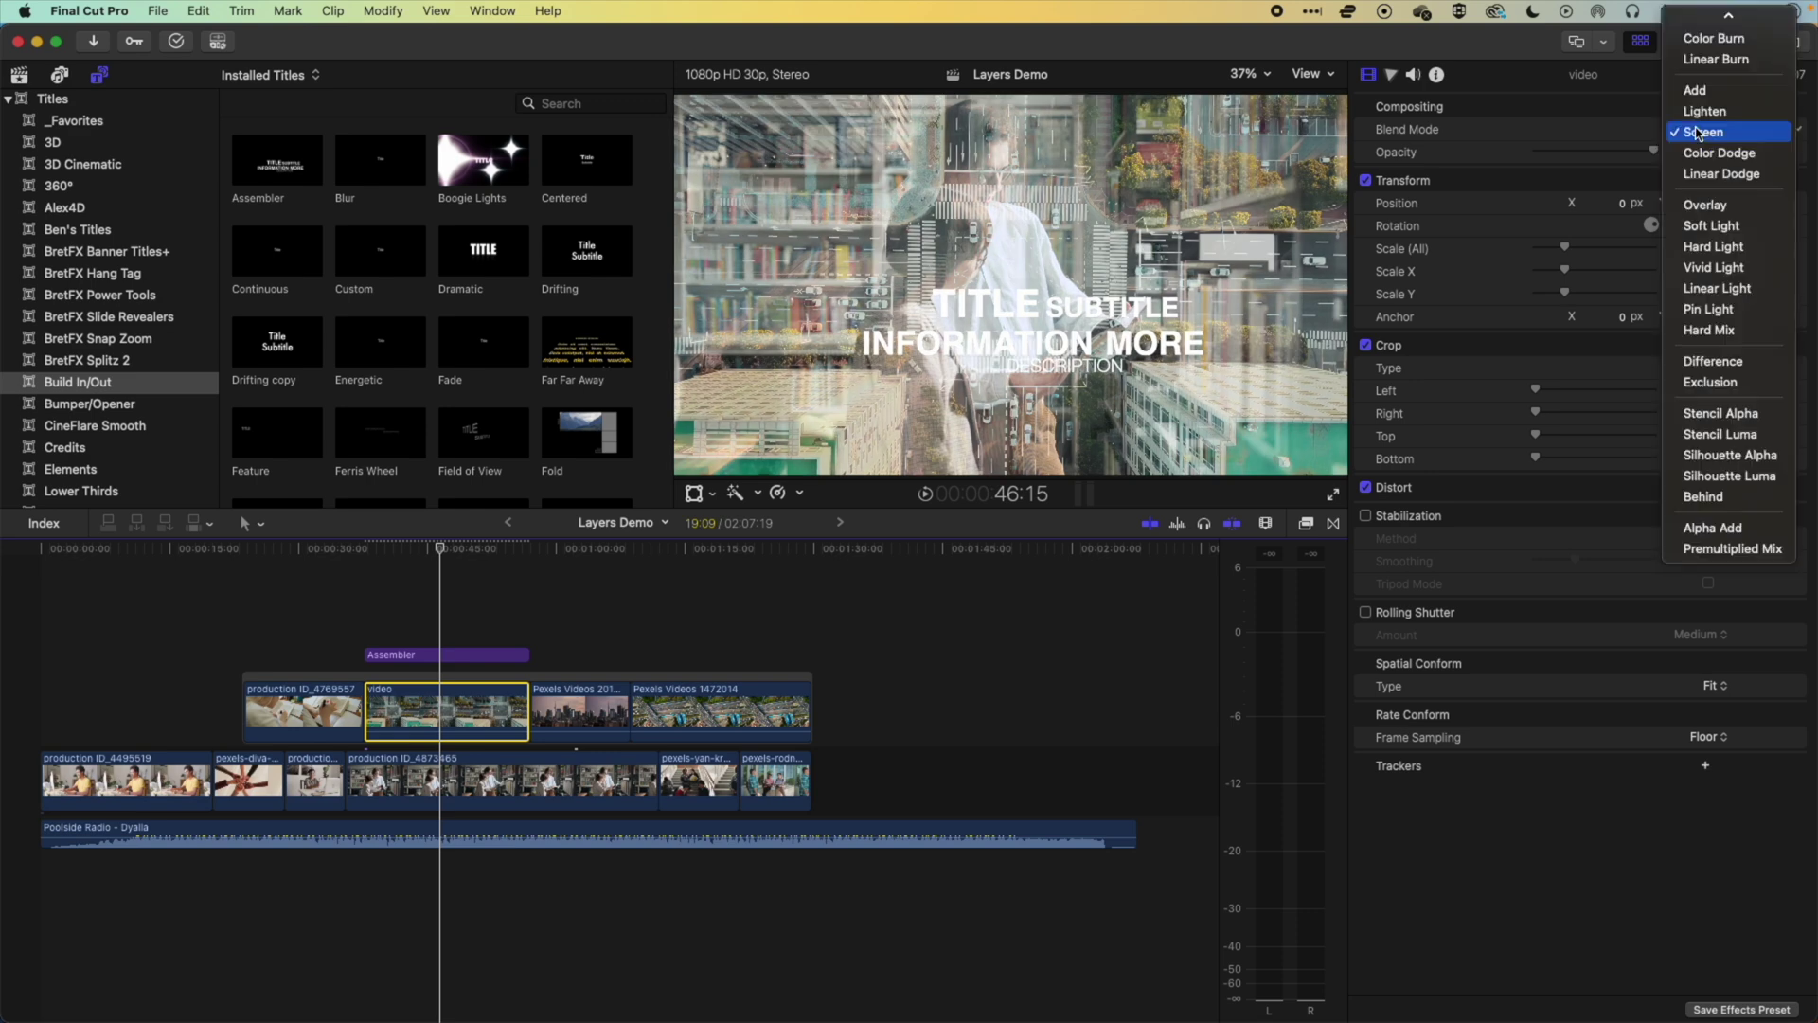
{"action": "left_click", "coordinate": [1703, 205]}
- Set the video clip's blend mode to Hard Light and move the playhead to about 49 seconds
{"action": "left_click", "coordinate": [1704, 129]}
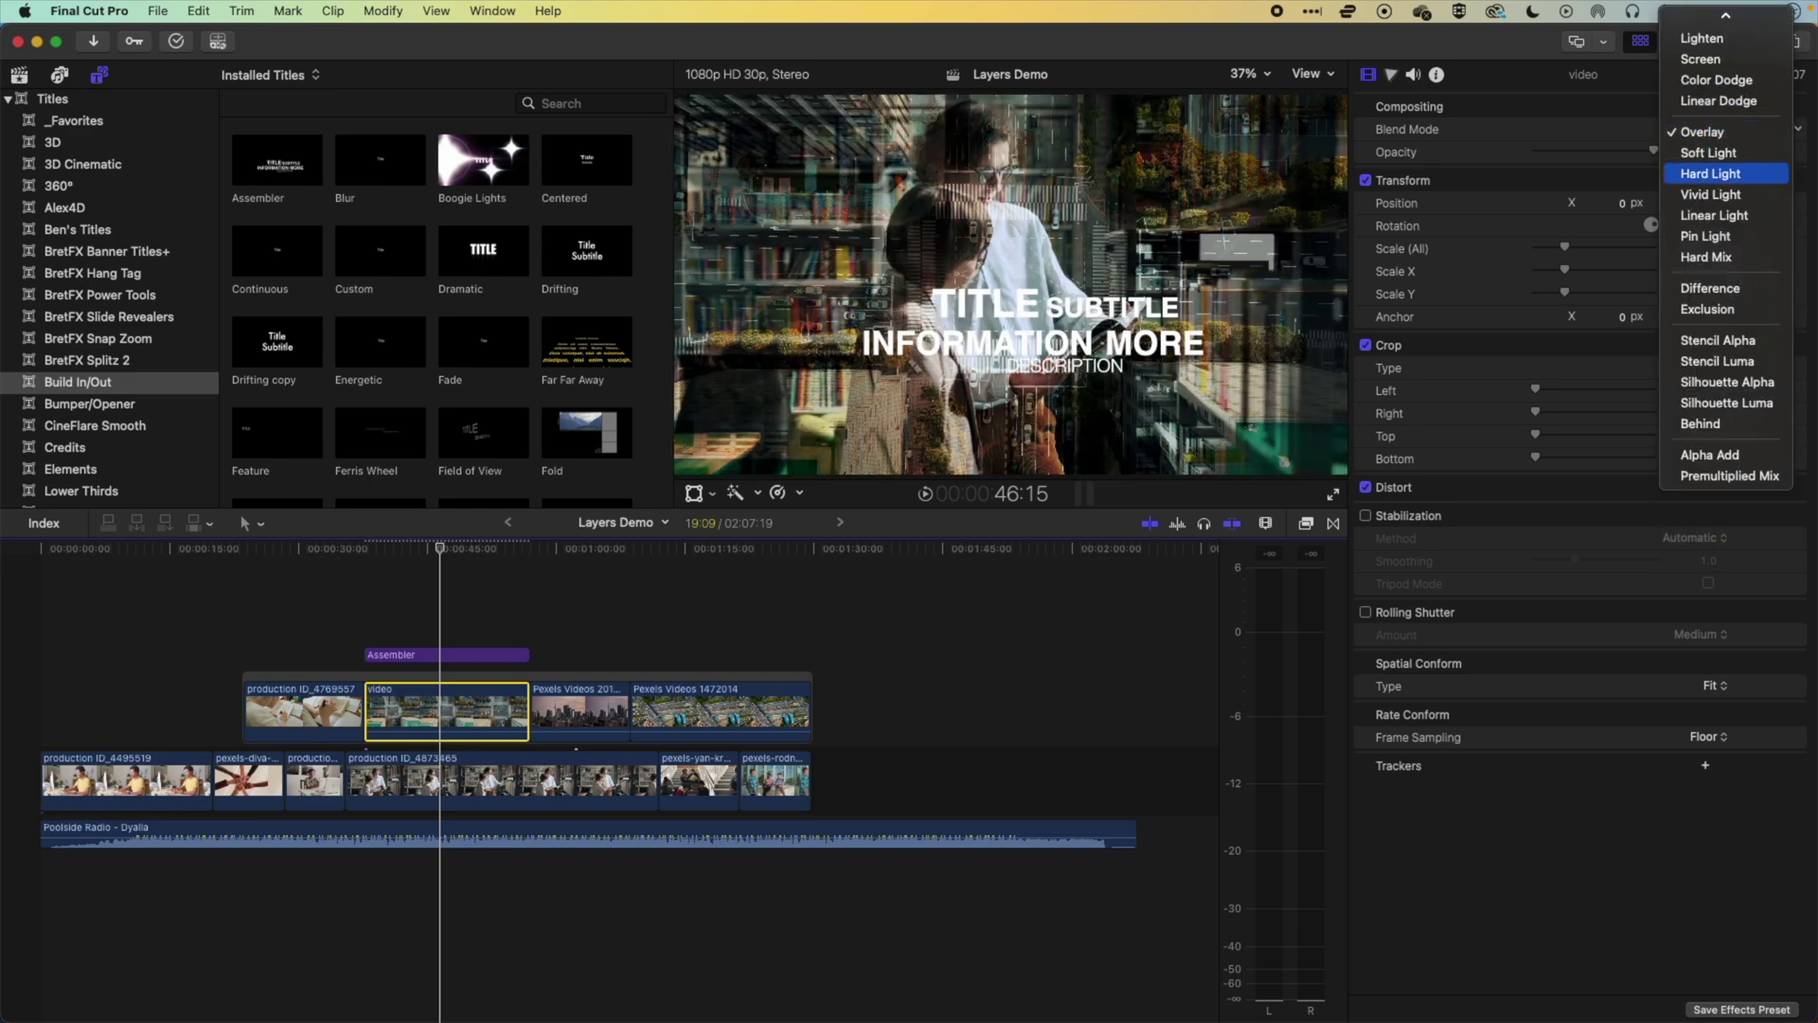
{"action": "left_click", "coordinate": [1710, 173]}
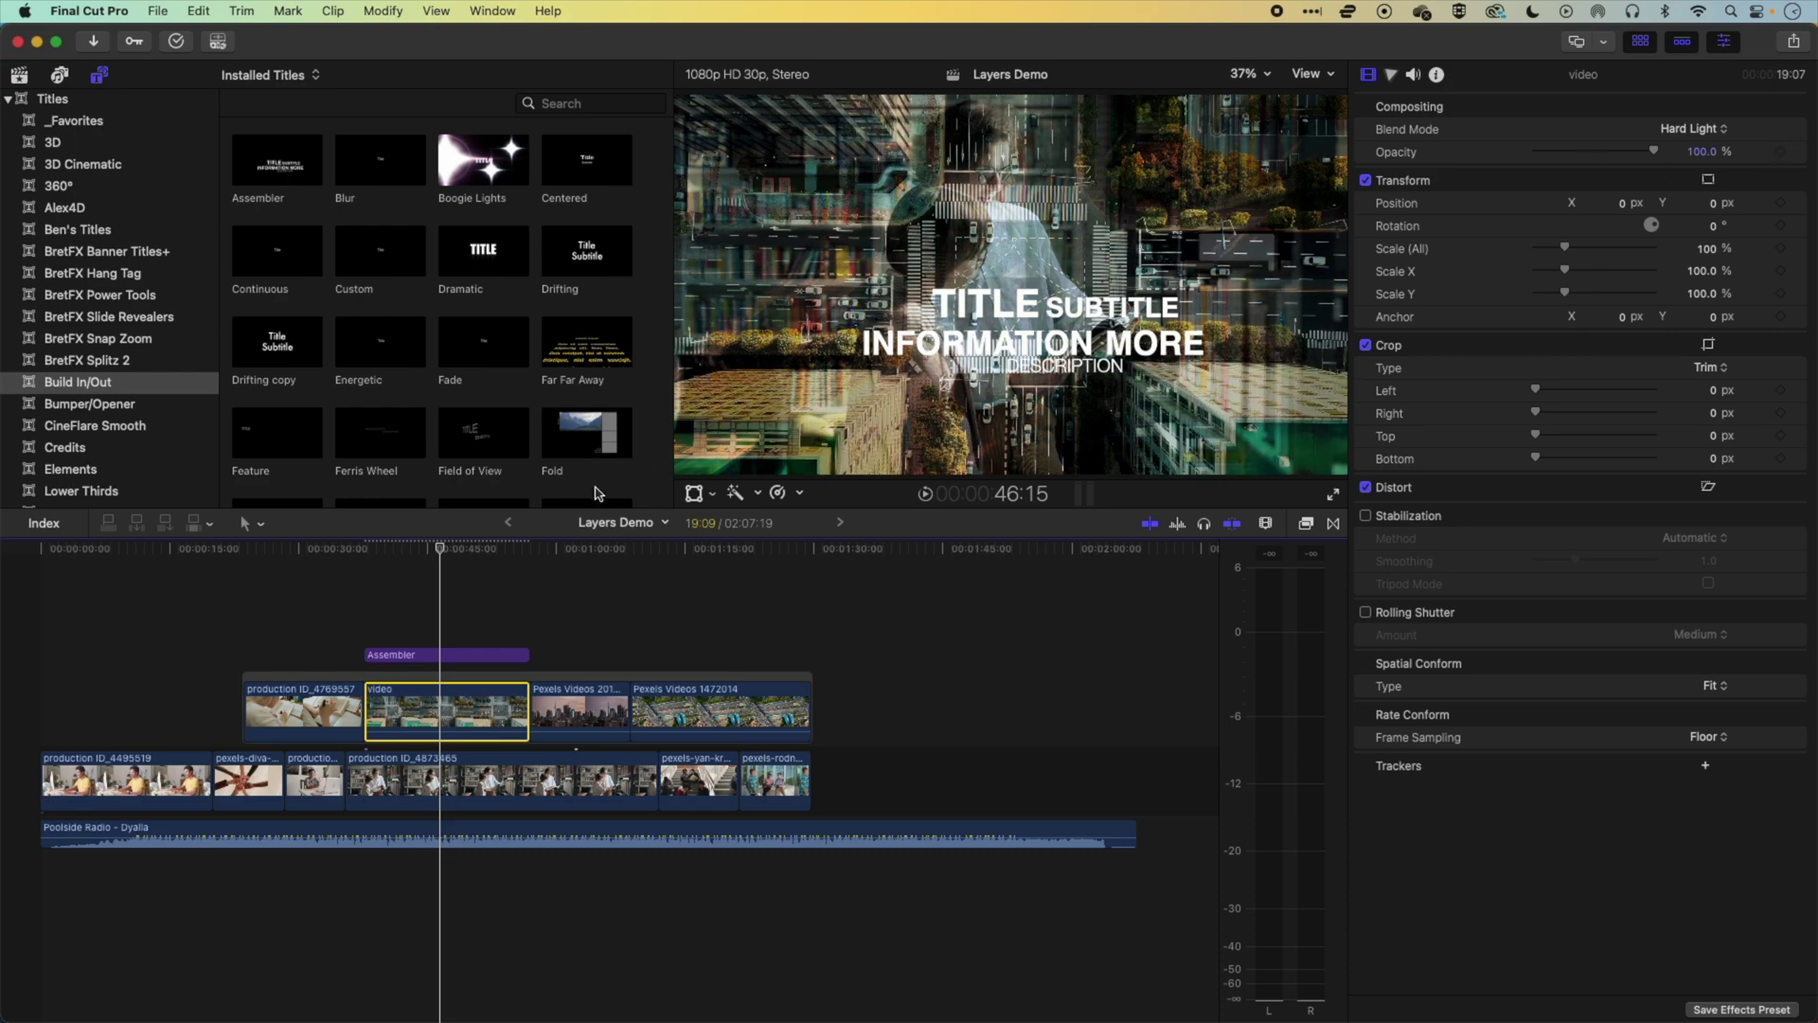
{"action": "left_click", "coordinate": [461, 554]}
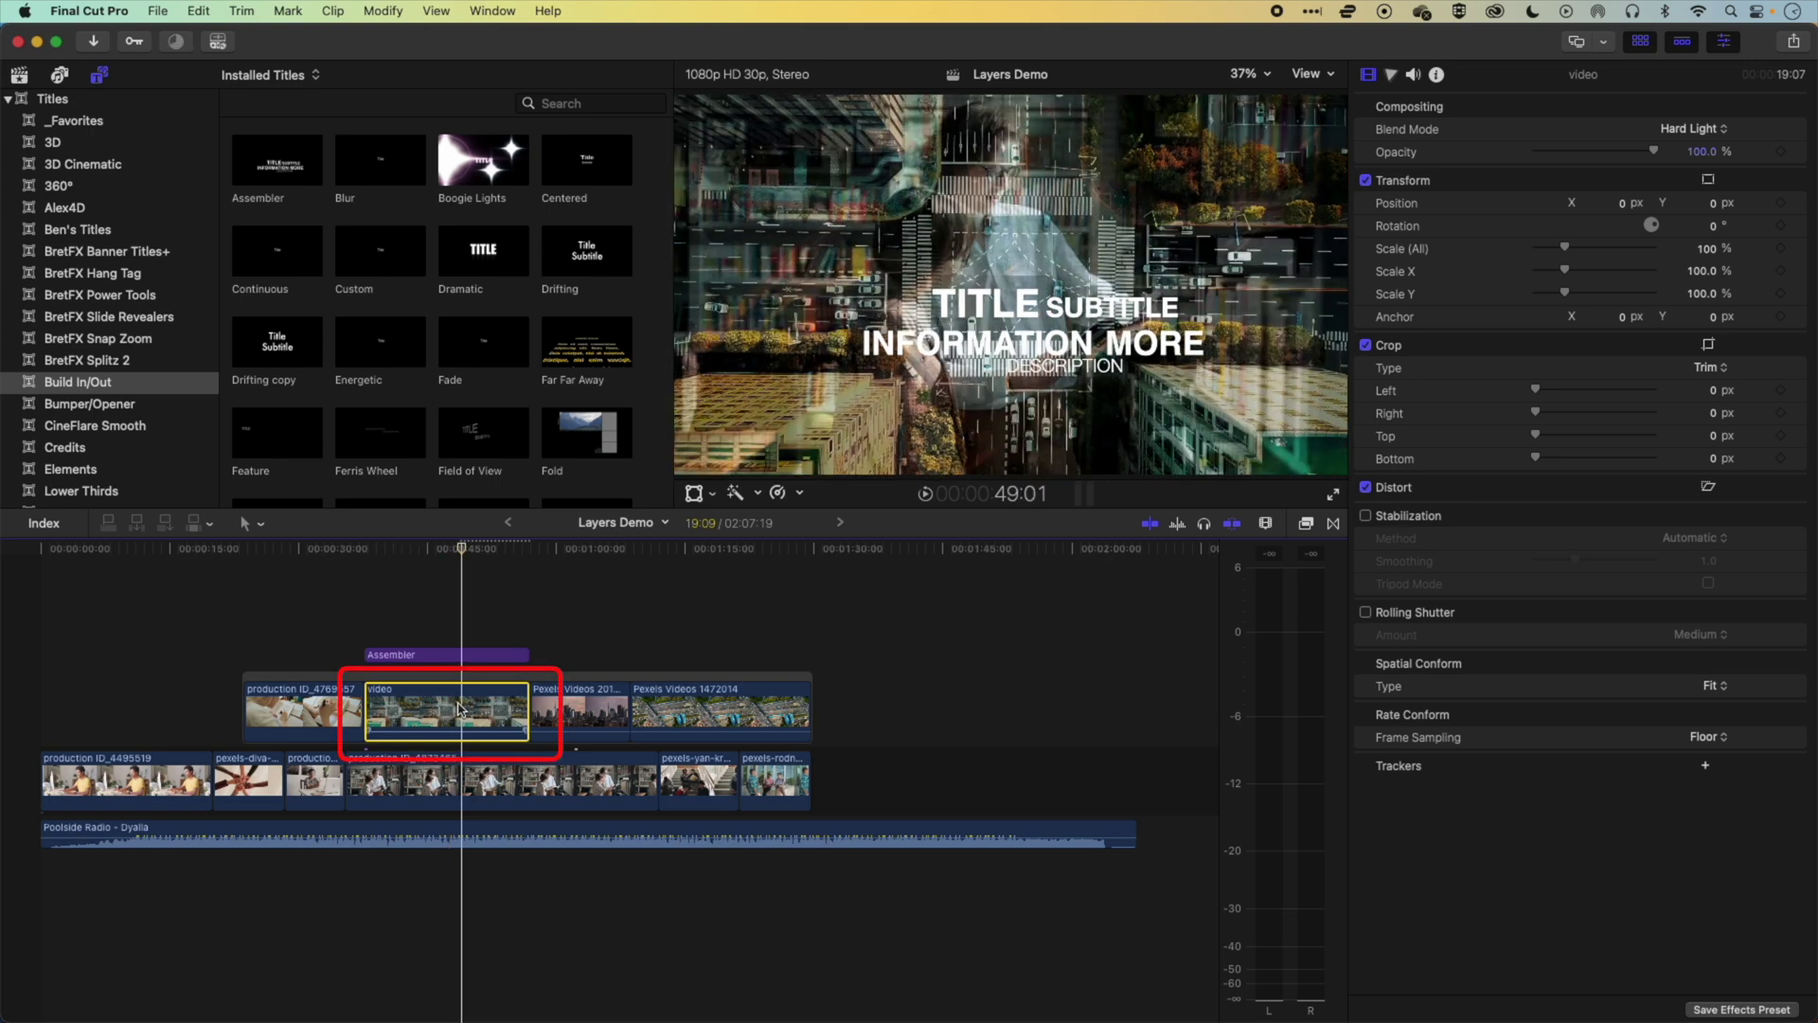
- Try the Darken and Add blend modes on the primary storyline clip beneath the video clip and return it to Normal
{"action": "left_click", "coordinate": [463, 782]}
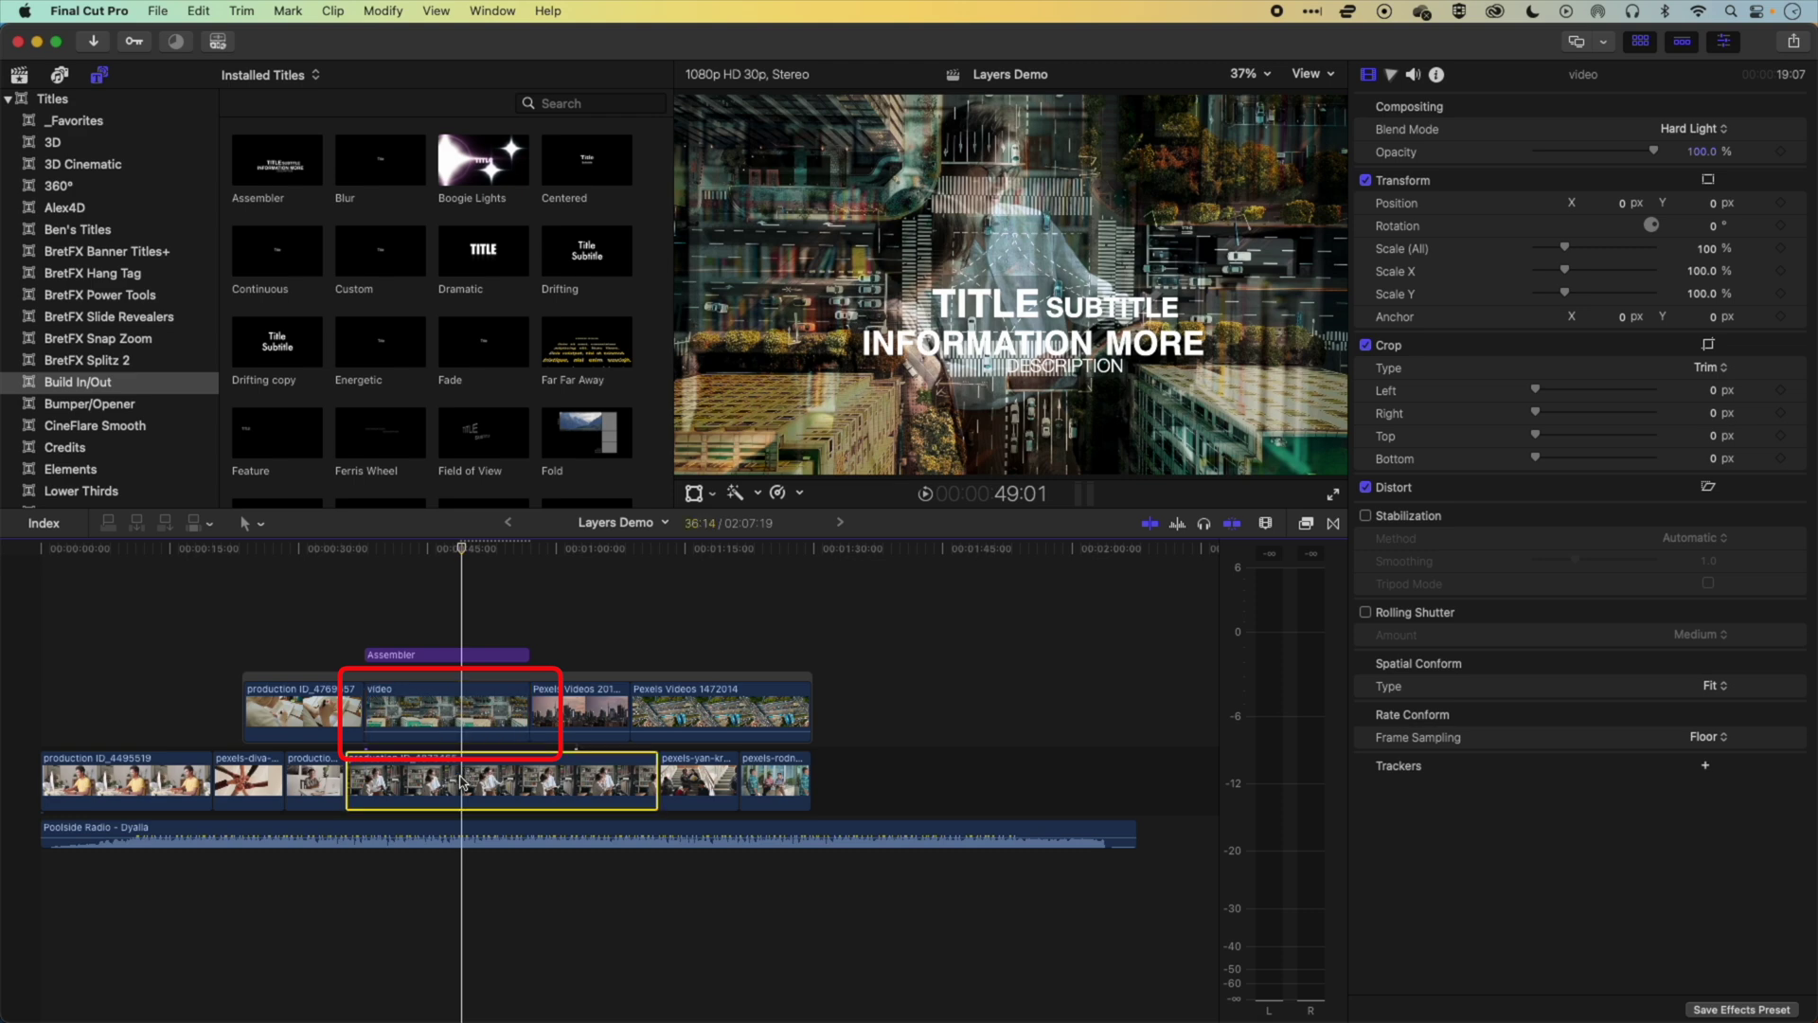
{"action": "left_click", "coordinate": [1725, 130]}
{"action": "left_click", "coordinate": [1704, 184]}
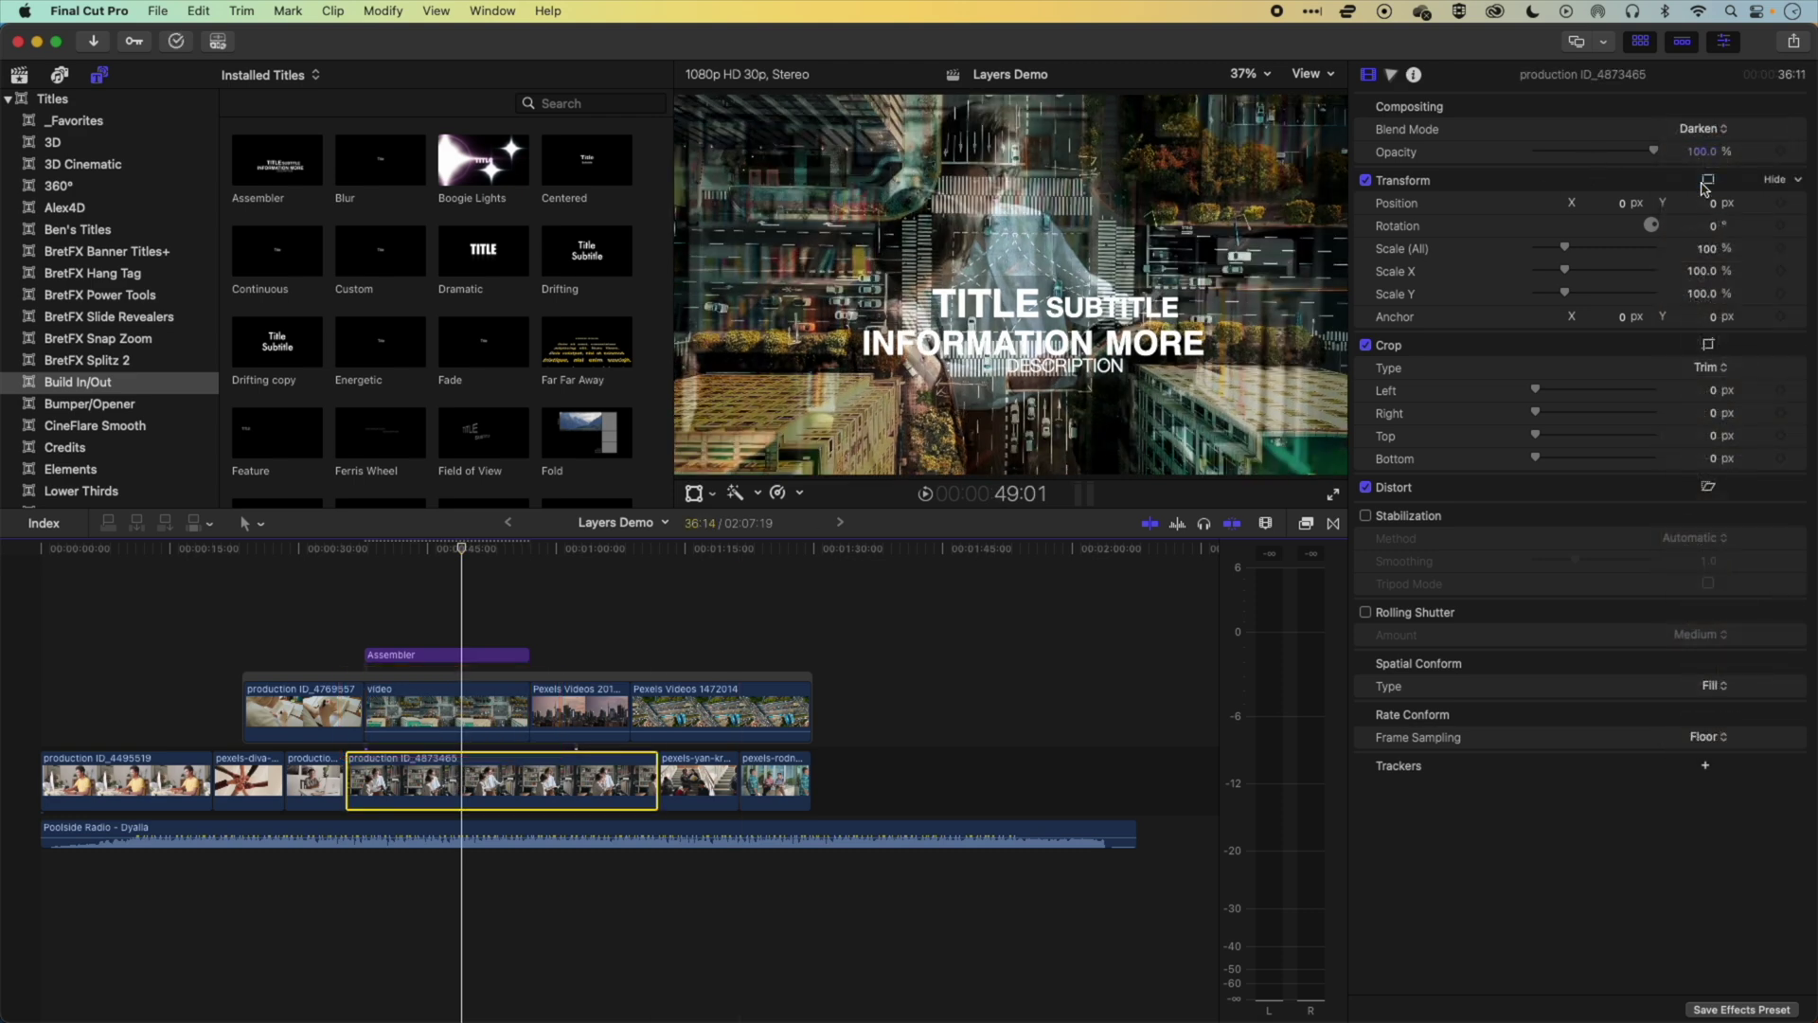
{"action": "left_click", "coordinate": [1700, 133]}
{"action": "left_click", "coordinate": [1704, 232]}
{"action": "left_click", "coordinate": [1715, 133]}
{"action": "scroll", "coordinate": [1718, 56], "scroll_direction": "up", "scroll_amount": 2}
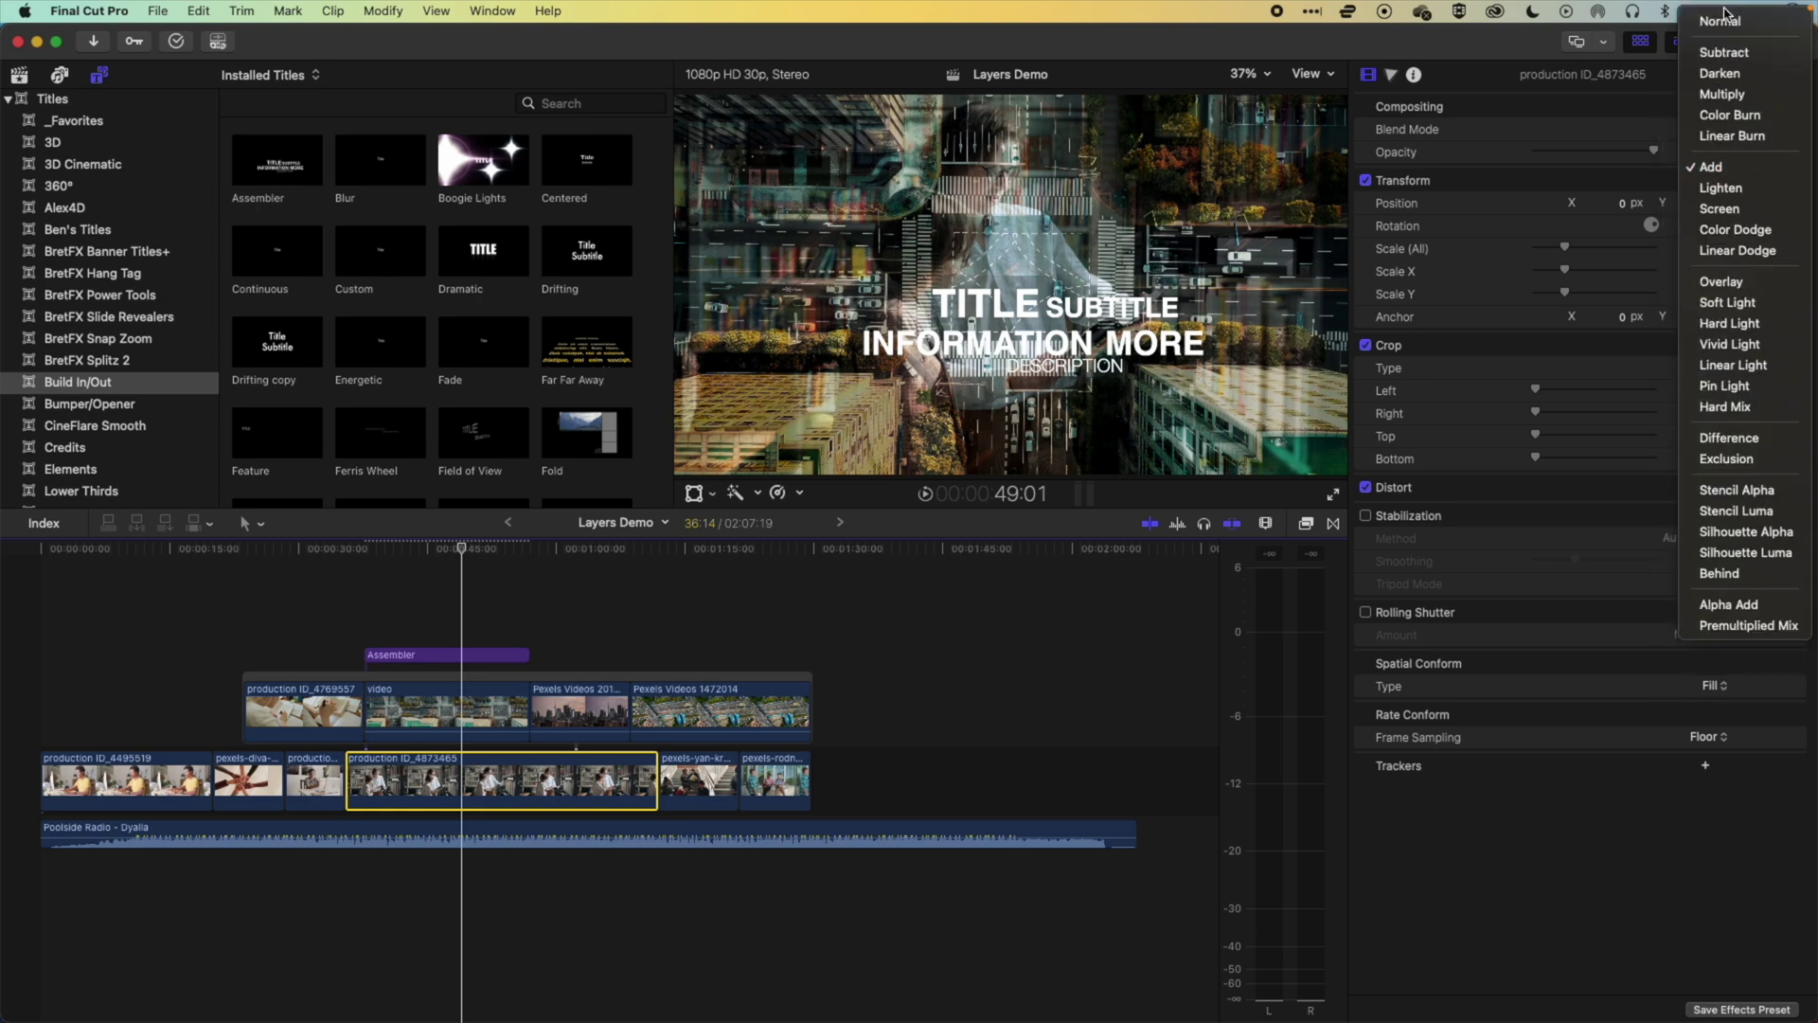
{"action": "left_click", "coordinate": [1719, 19]}
{"action": "key", "text": "s"}
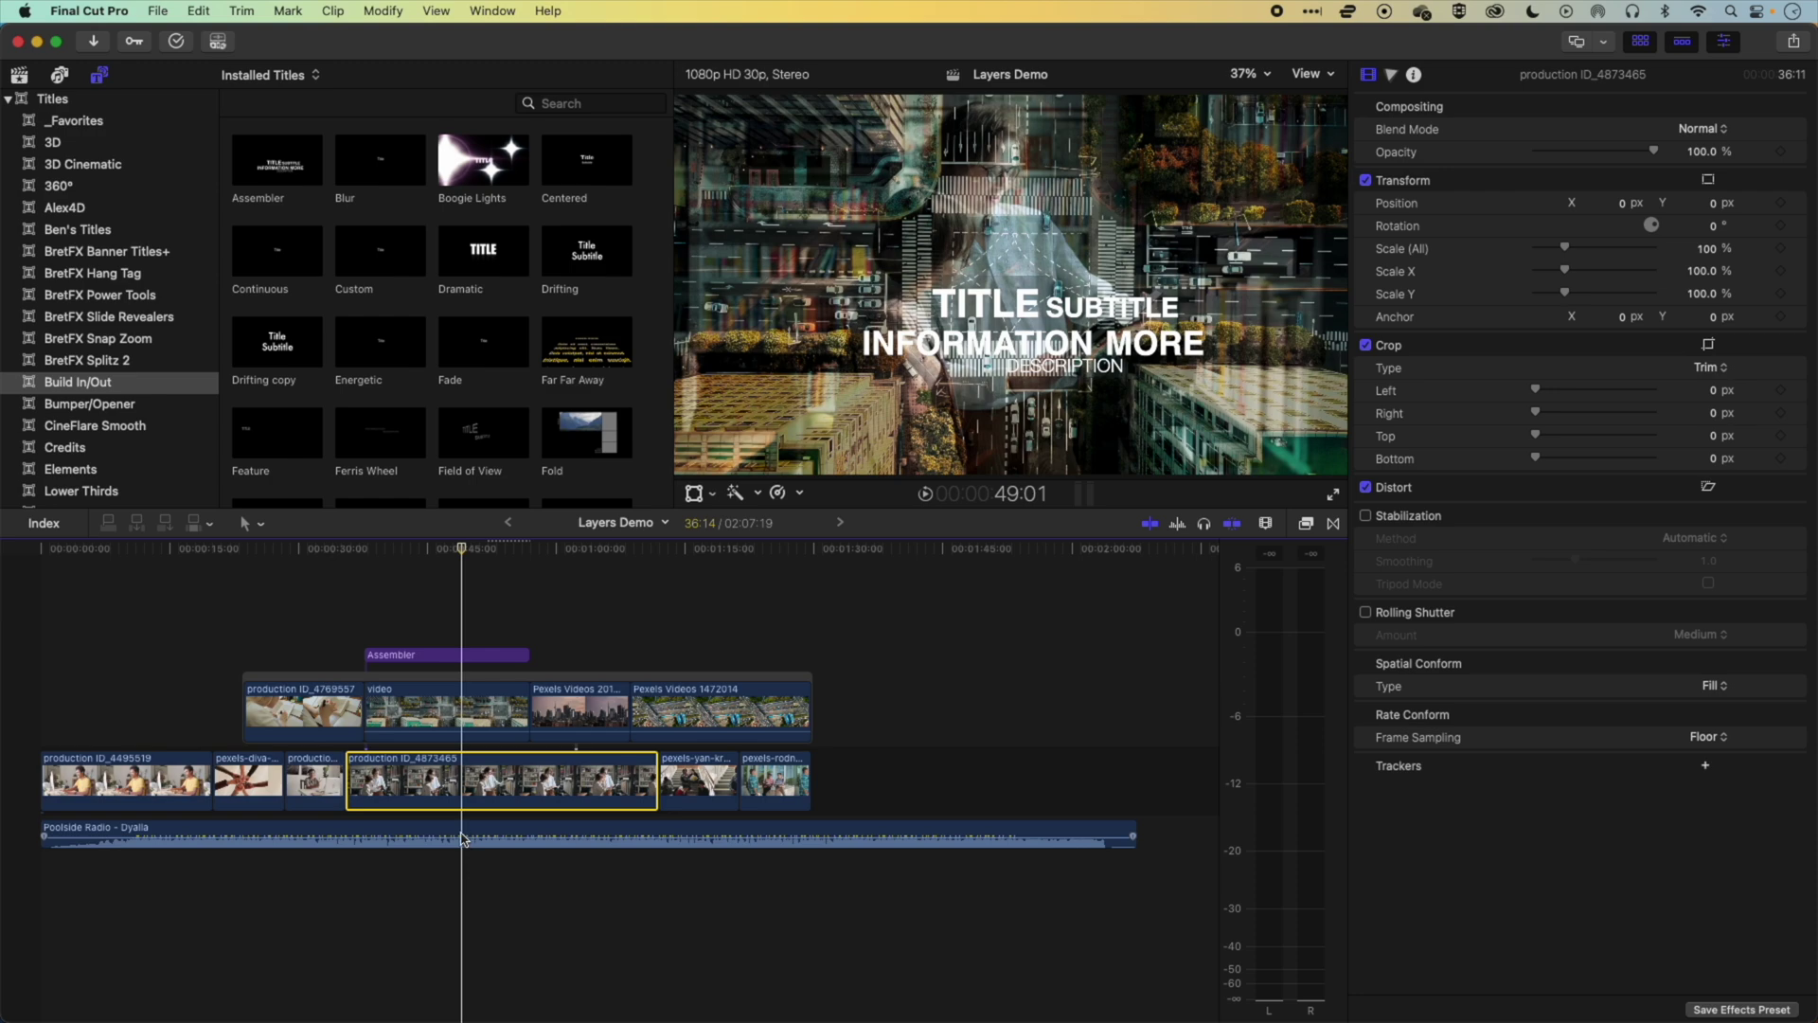
- Try adjusting the Assembler title's opacity and return it to 100%
{"action": "left_click", "coordinate": [455, 735]}
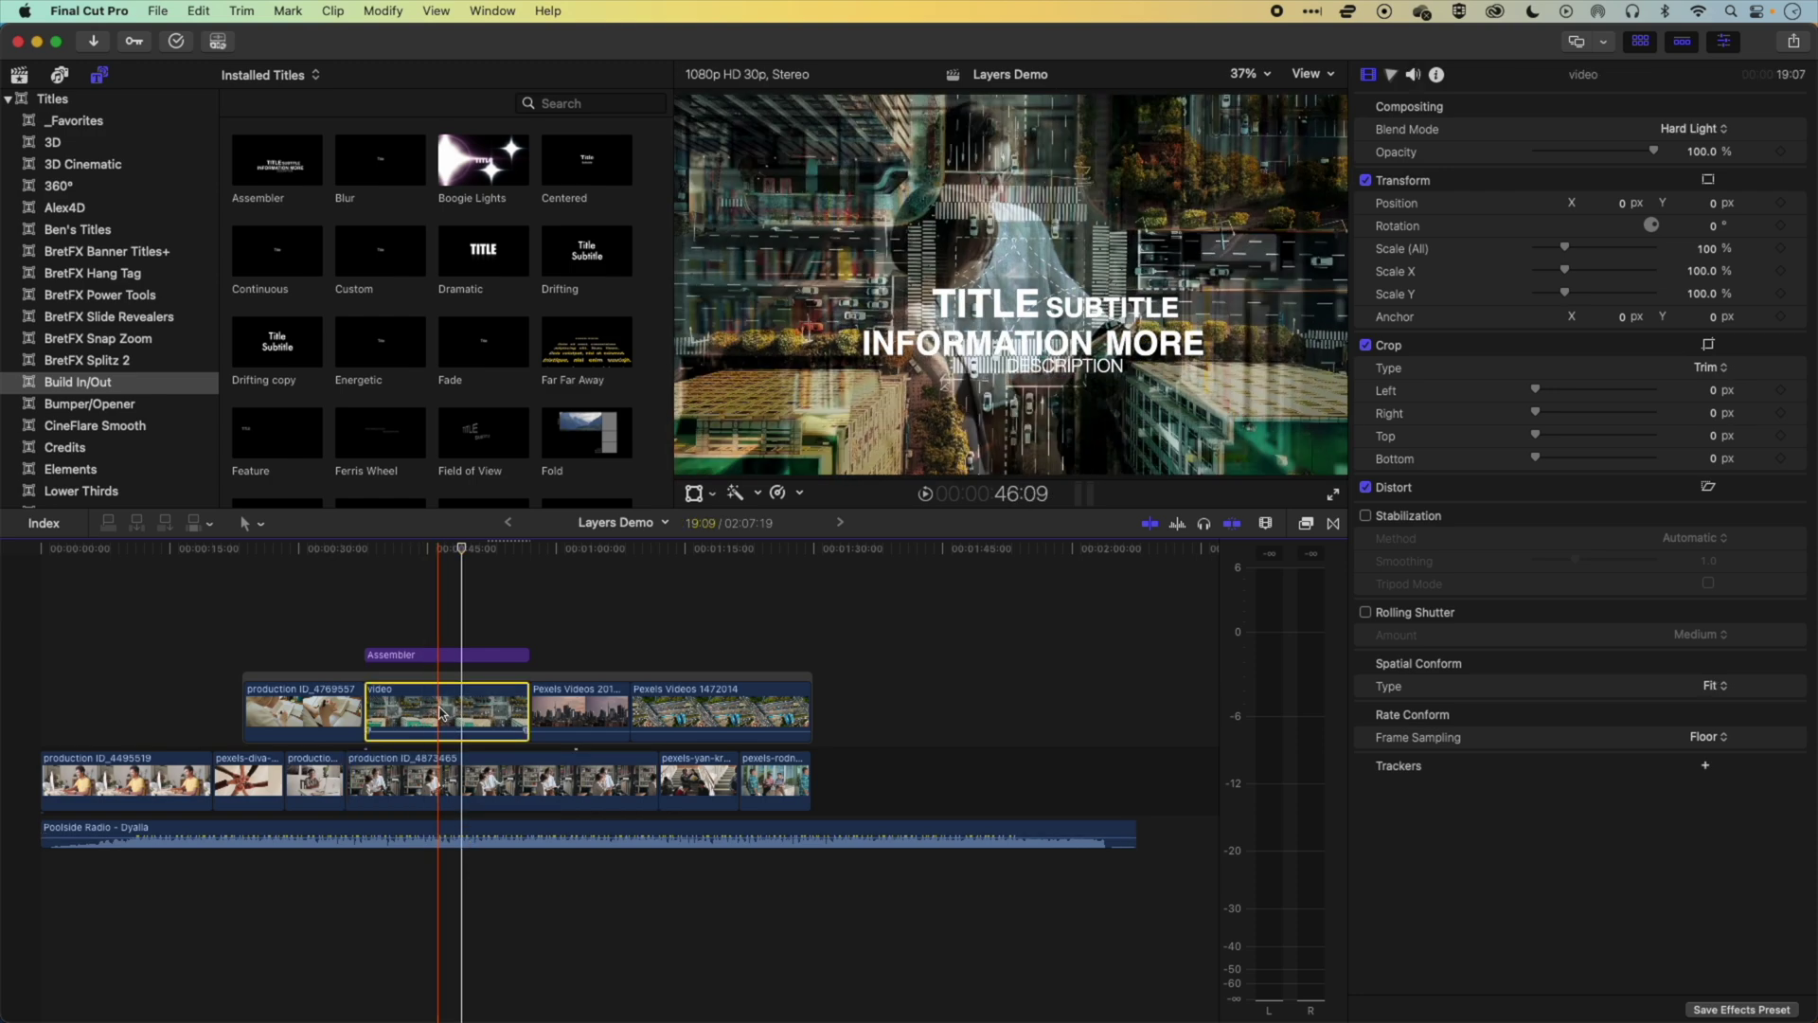
{"action": "key", "text": "s"}
{"action": "left_click", "coordinate": [453, 656]}
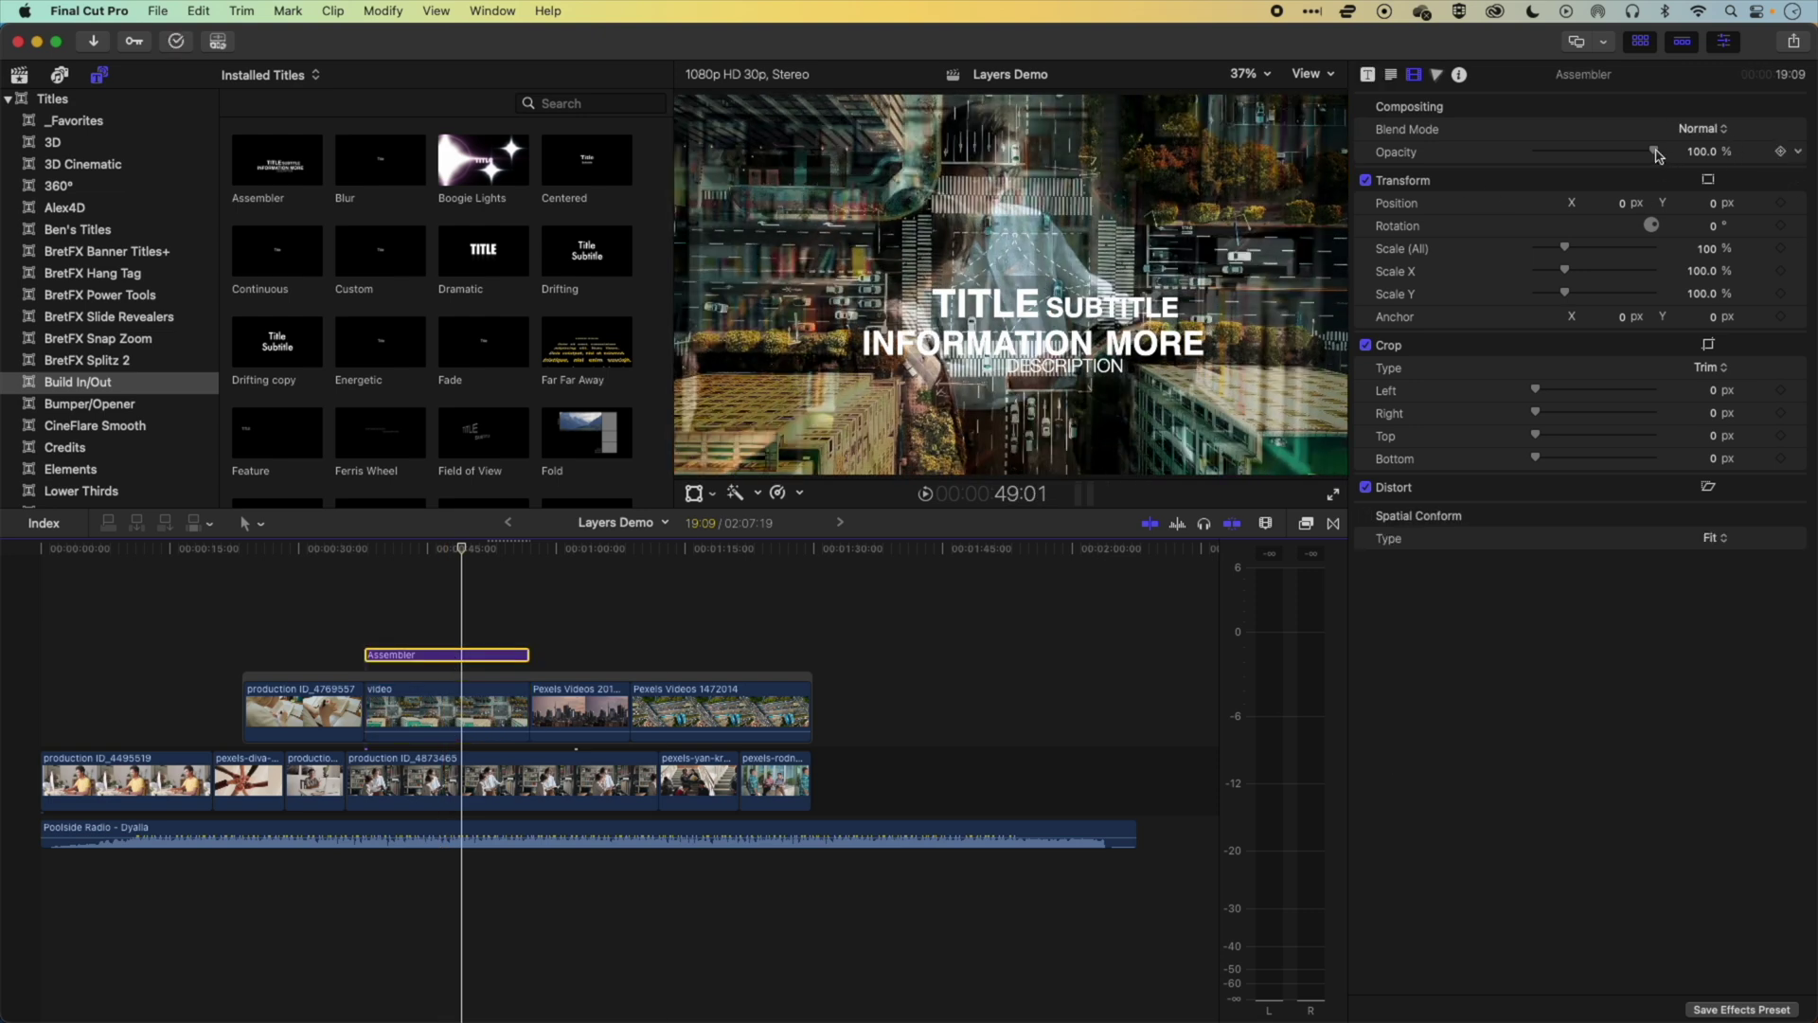
{"action": "mouse_move", "coordinate": [1654, 152]}
{"action": "left_mouse_down"}
{"action": "mouse_move", "coordinate": [1567, 153]}
{"action": "mouse_move", "coordinate": [1673, 156]}
{"action": "left_mouse_up"}
- Change the Assembler title's face colour to bright pink
{"action": "left_click", "coordinate": [1391, 75]}
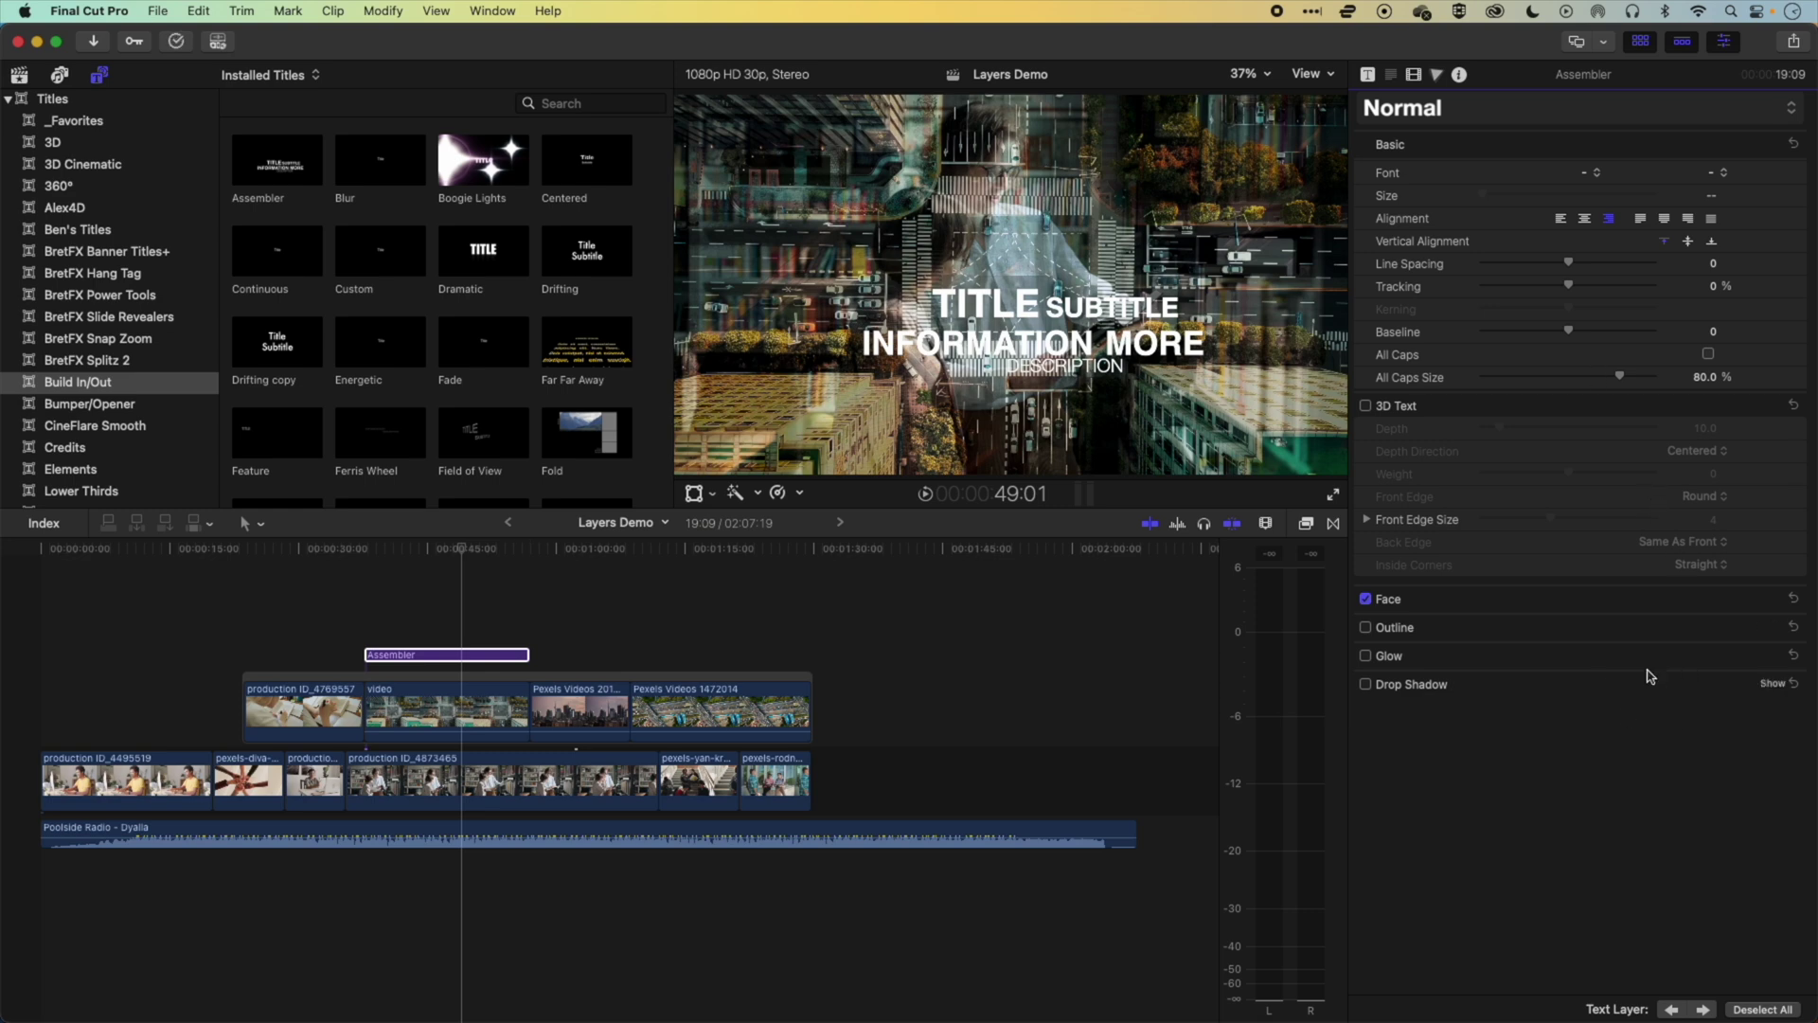
{"action": "left_click", "coordinate": [1771, 598]}
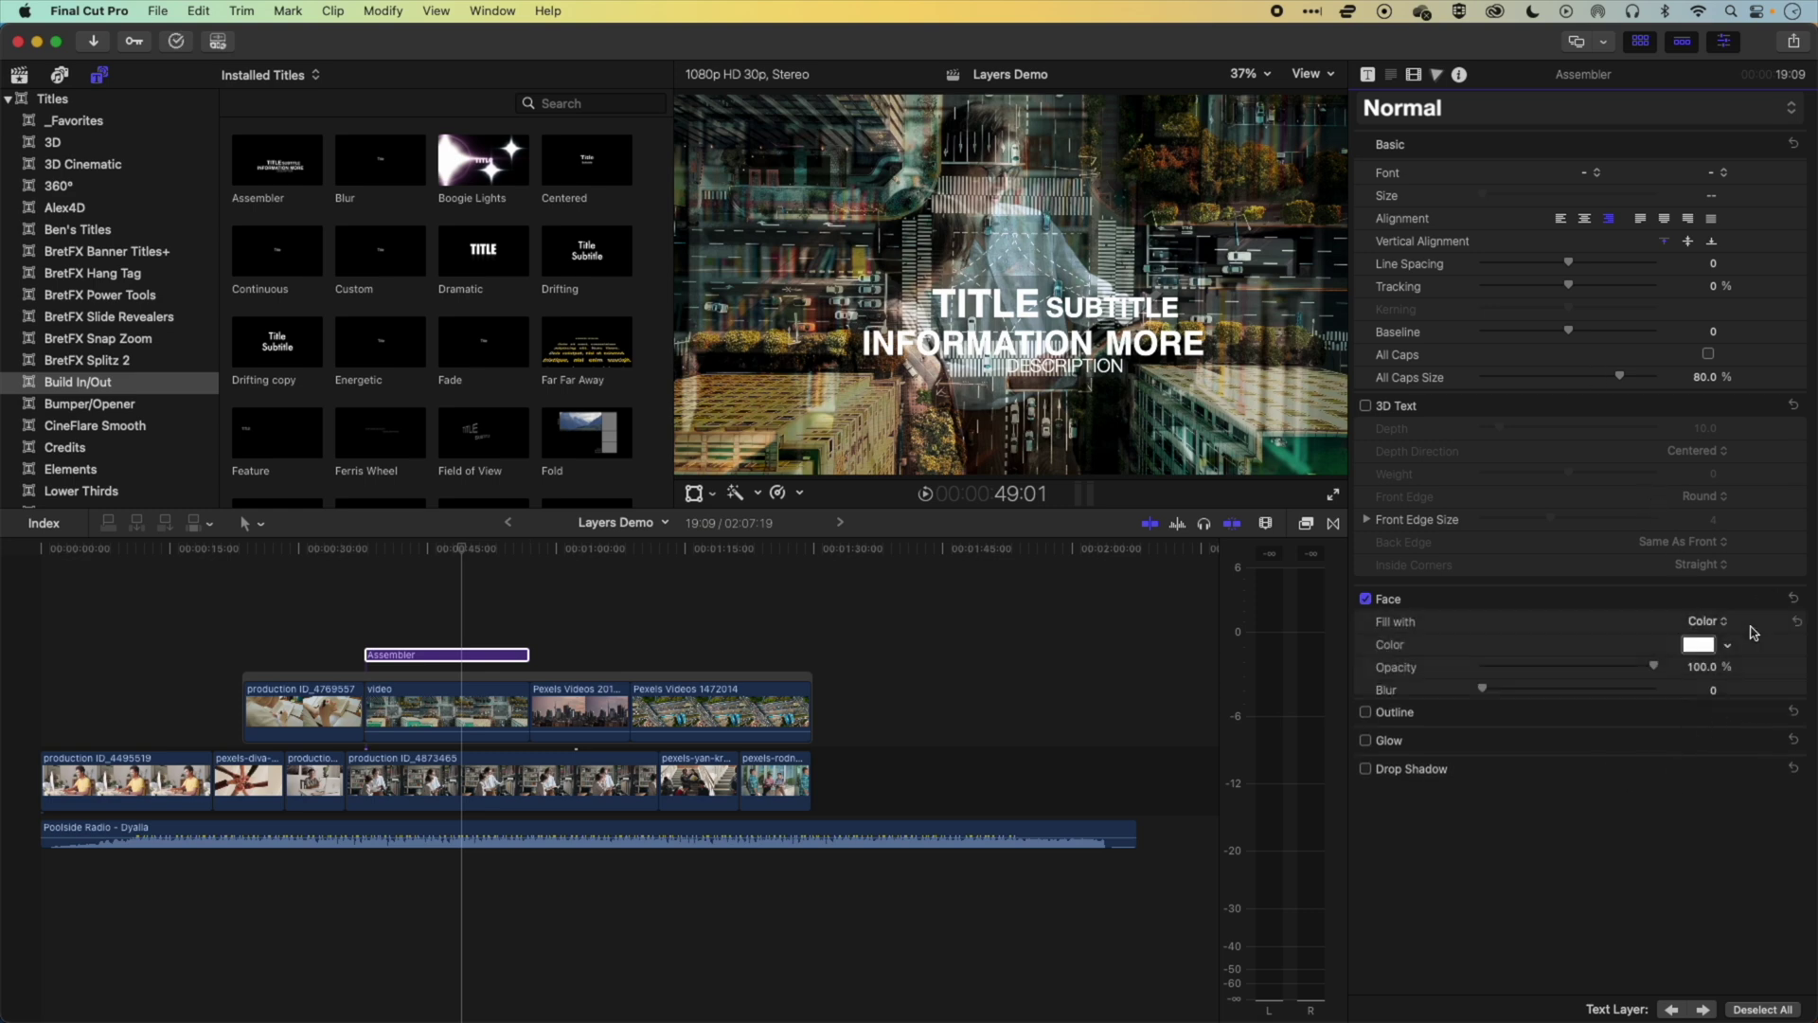
{"action": "left_click", "coordinate": [1729, 651]}
{"action": "left_click_drag", "start_coordinate": [1629, 686], "coordinate": [1663, 816]}
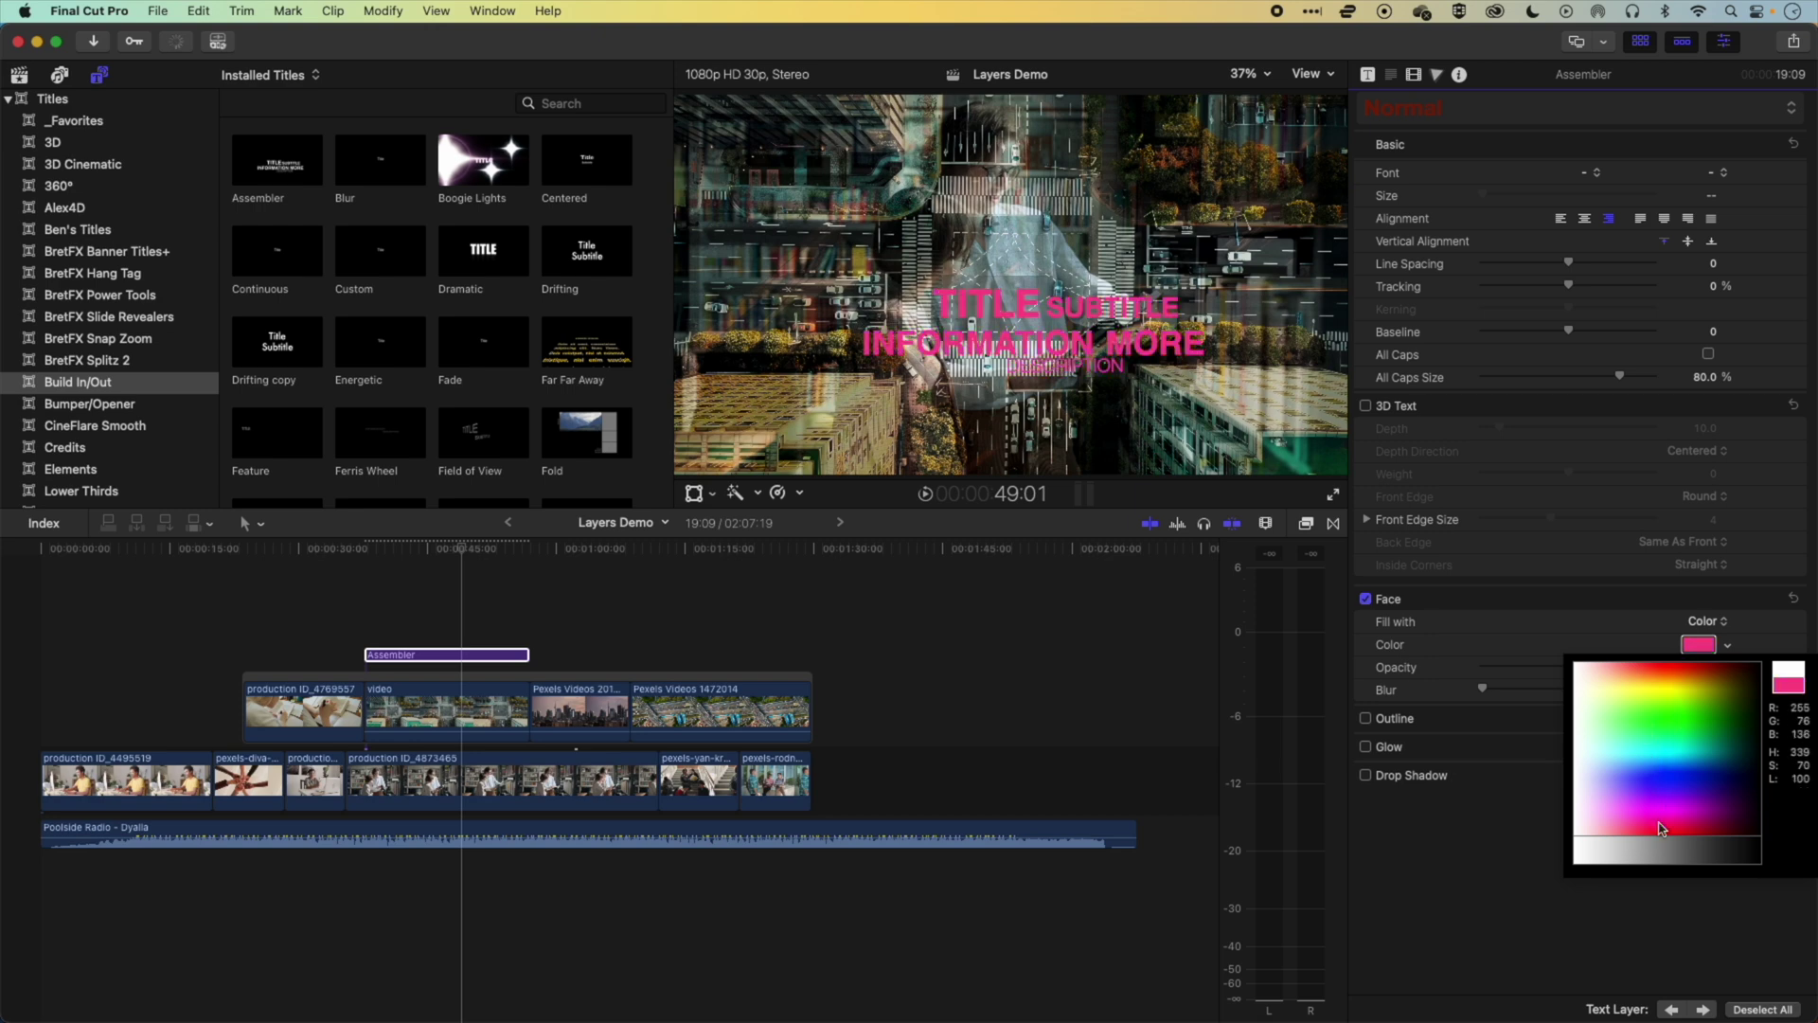
{"action": "left_click", "coordinate": [1433, 536]}
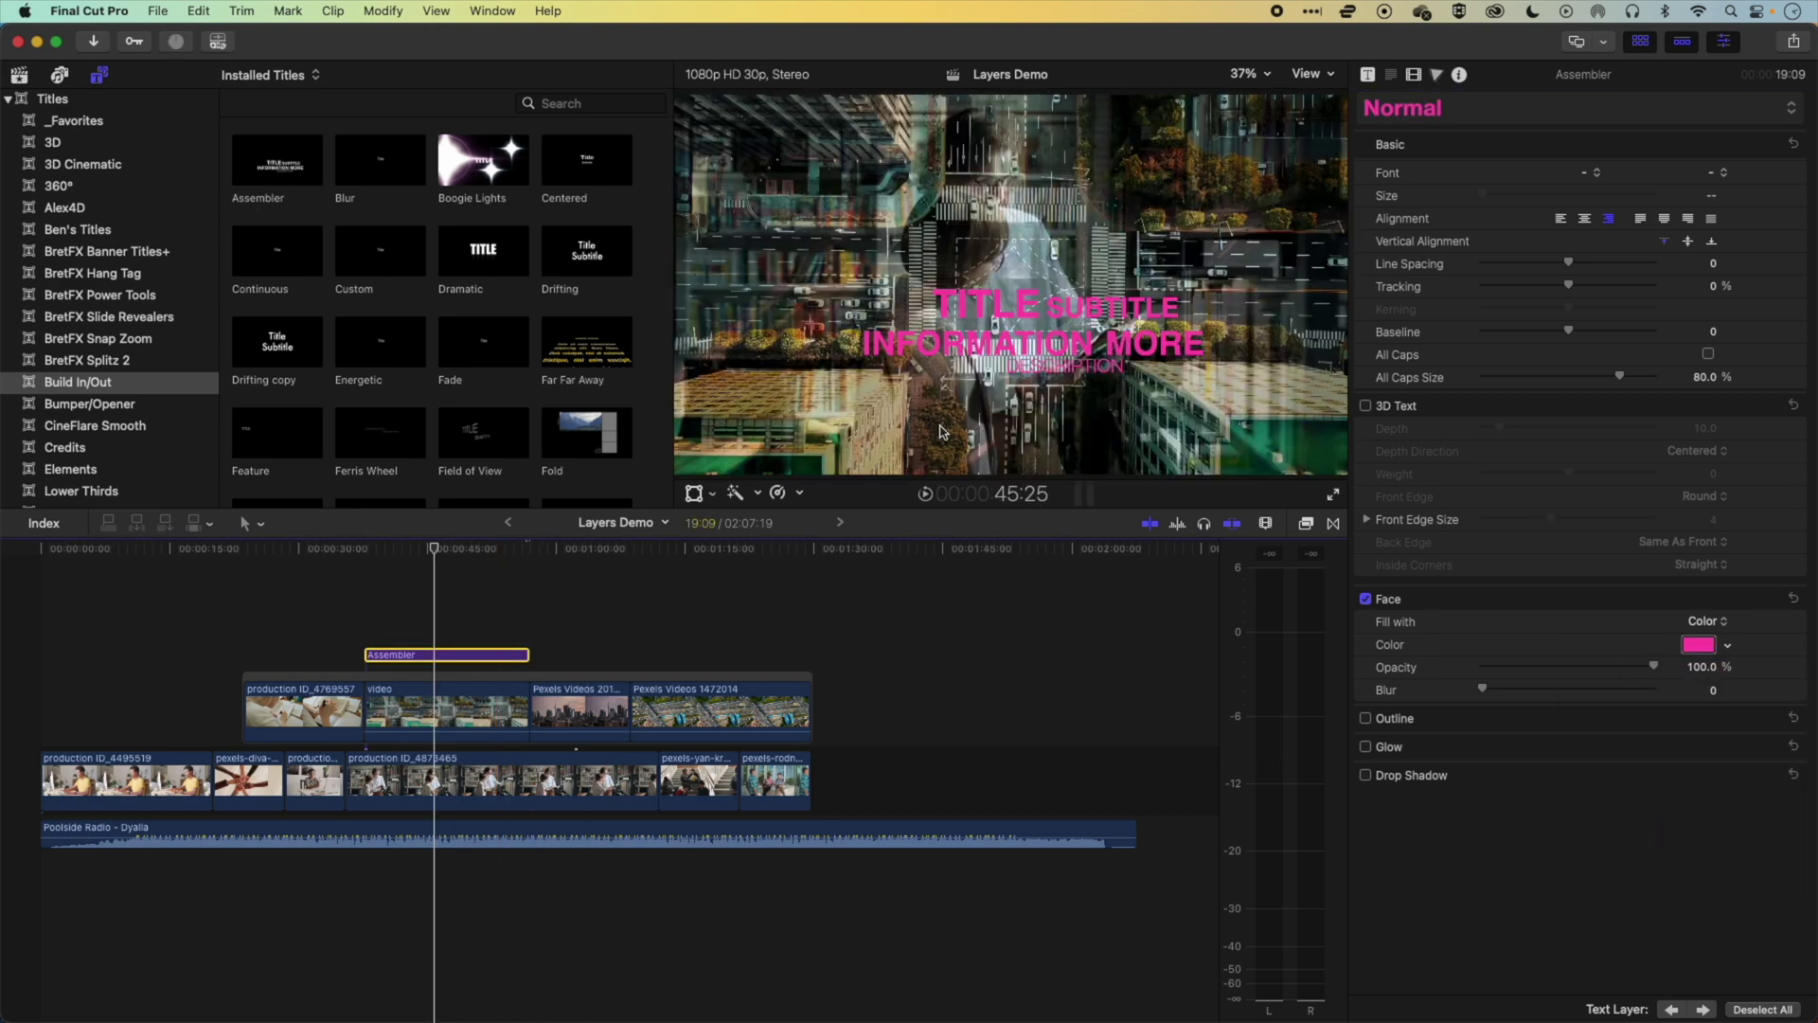
- Try the Multiply, Add, Vivid Light and Pin Light blend modes on the Assembler title
{"action": "left_click", "coordinate": [1412, 75]}
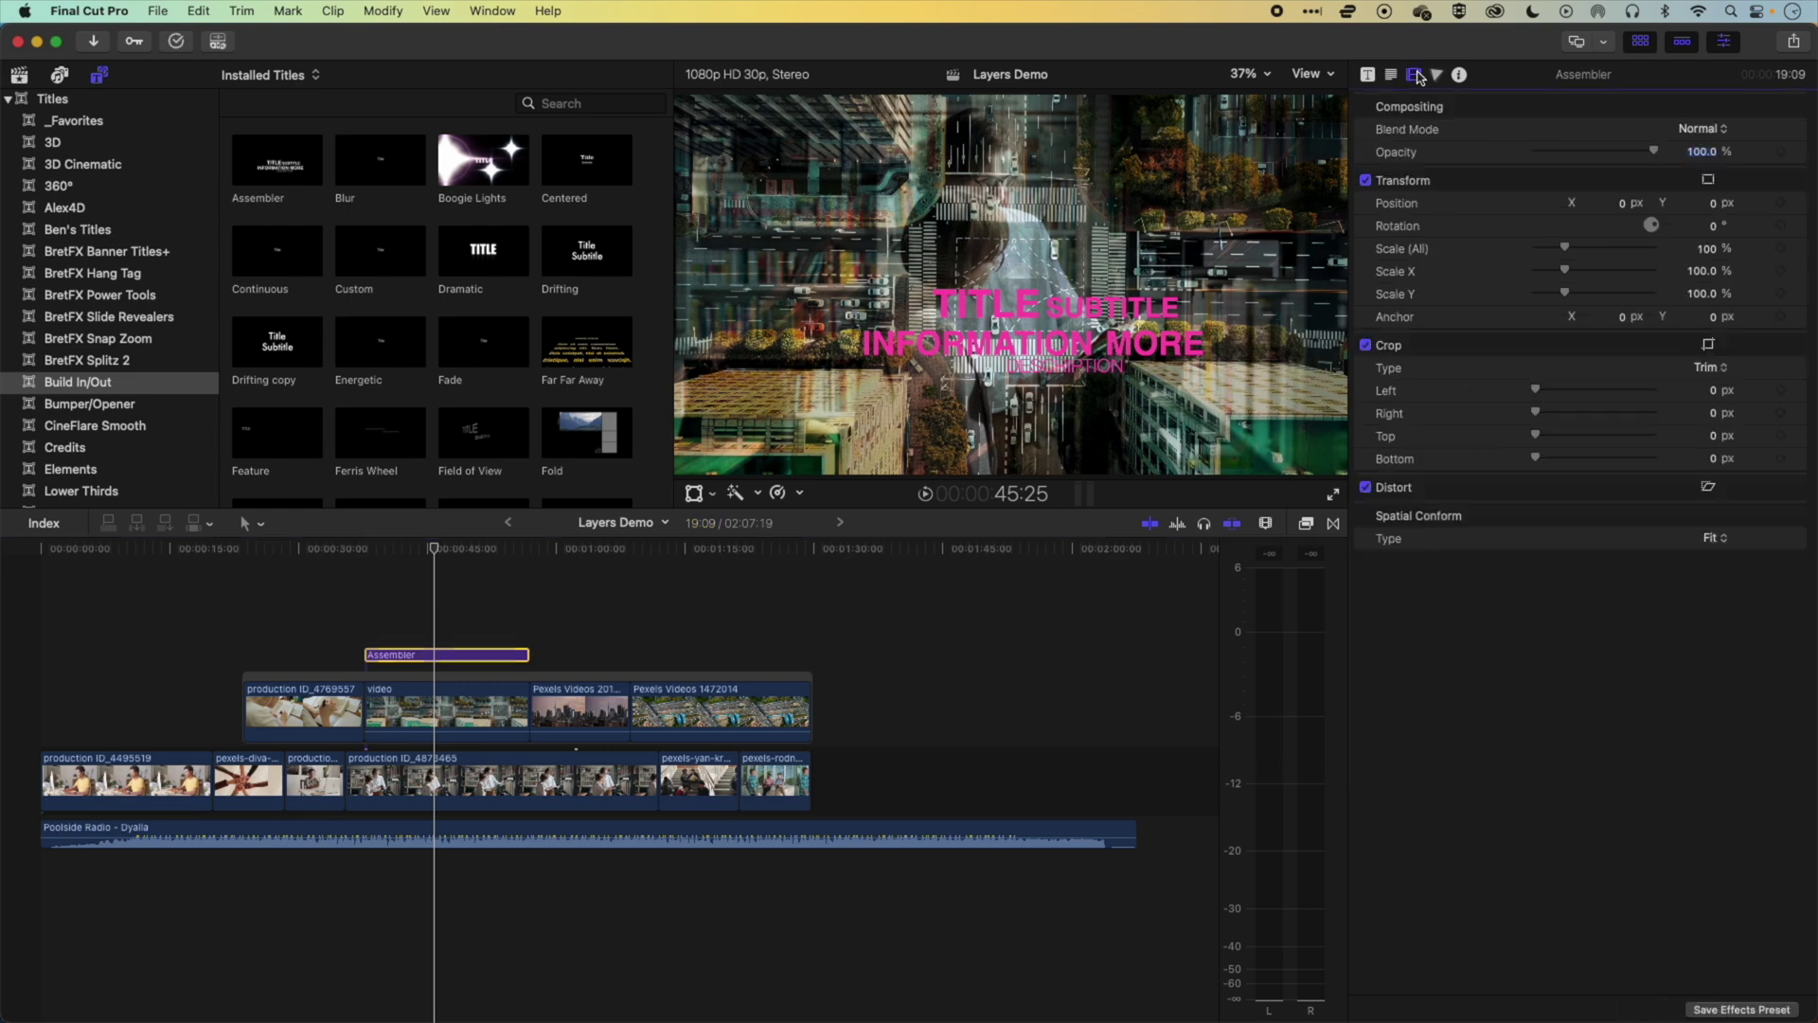
{"action": "left_click", "coordinate": [1695, 131]}
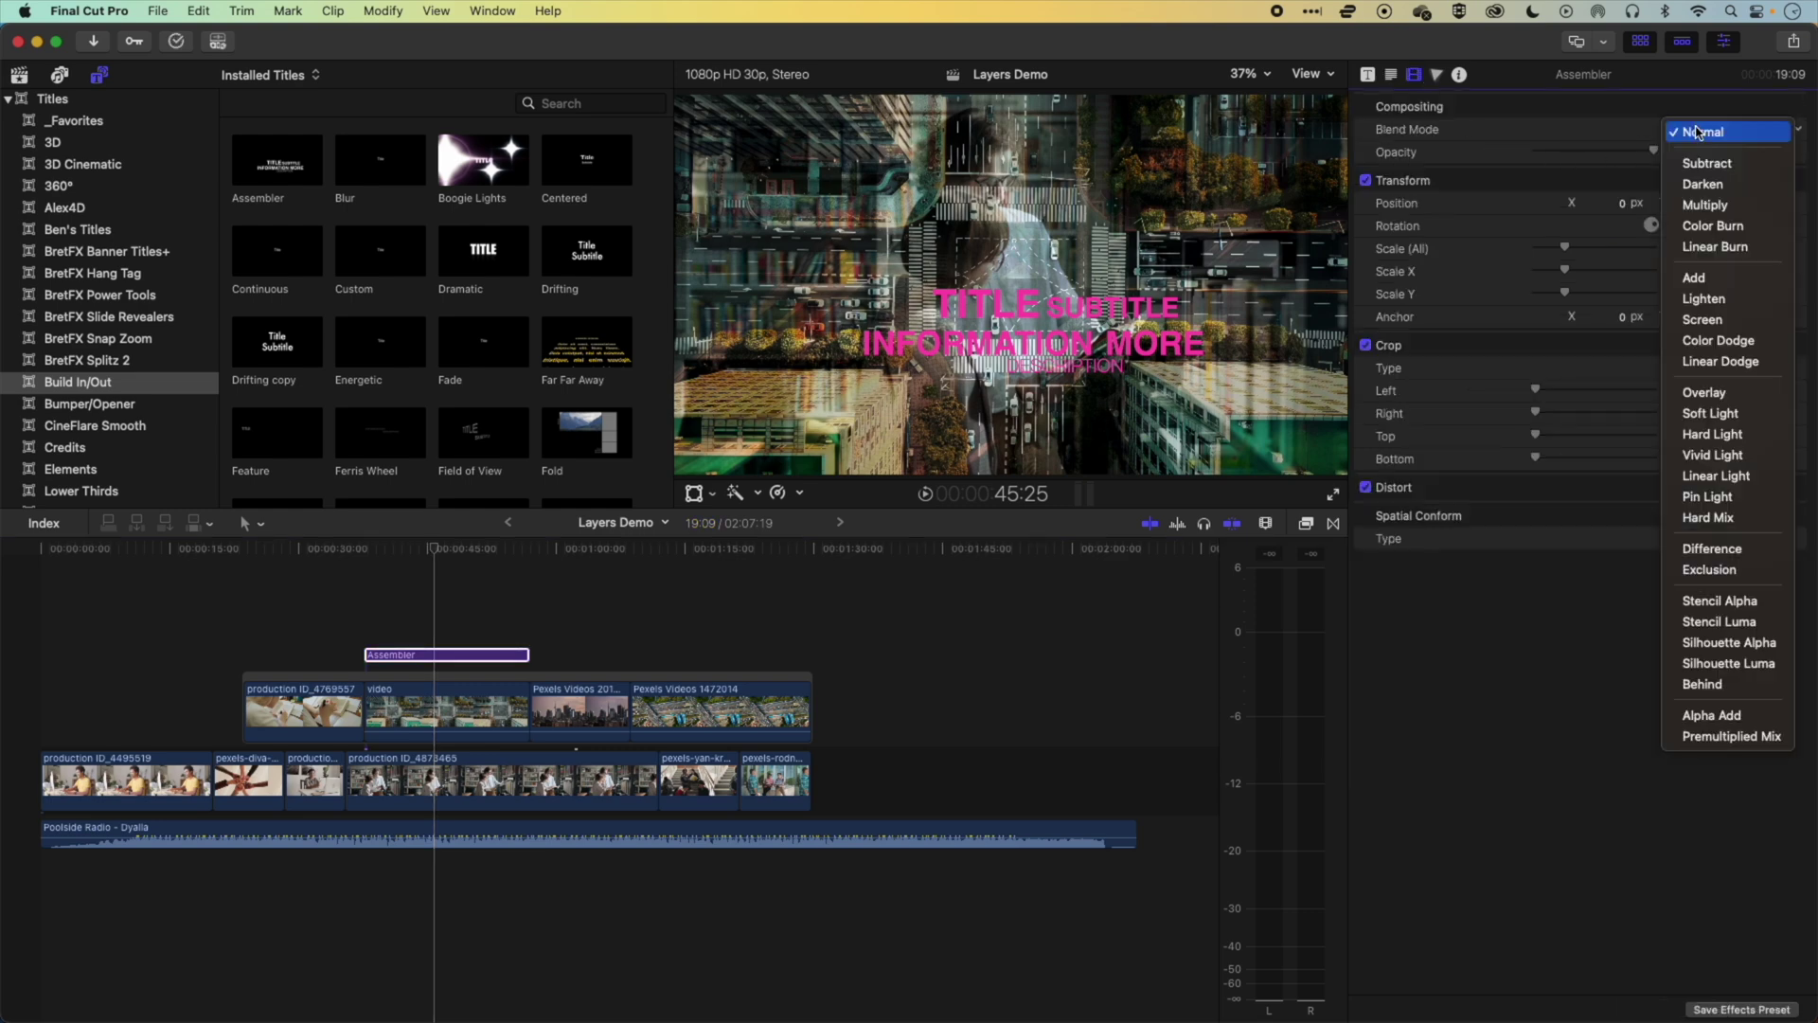
{"action": "left_click", "coordinate": [1702, 204]}
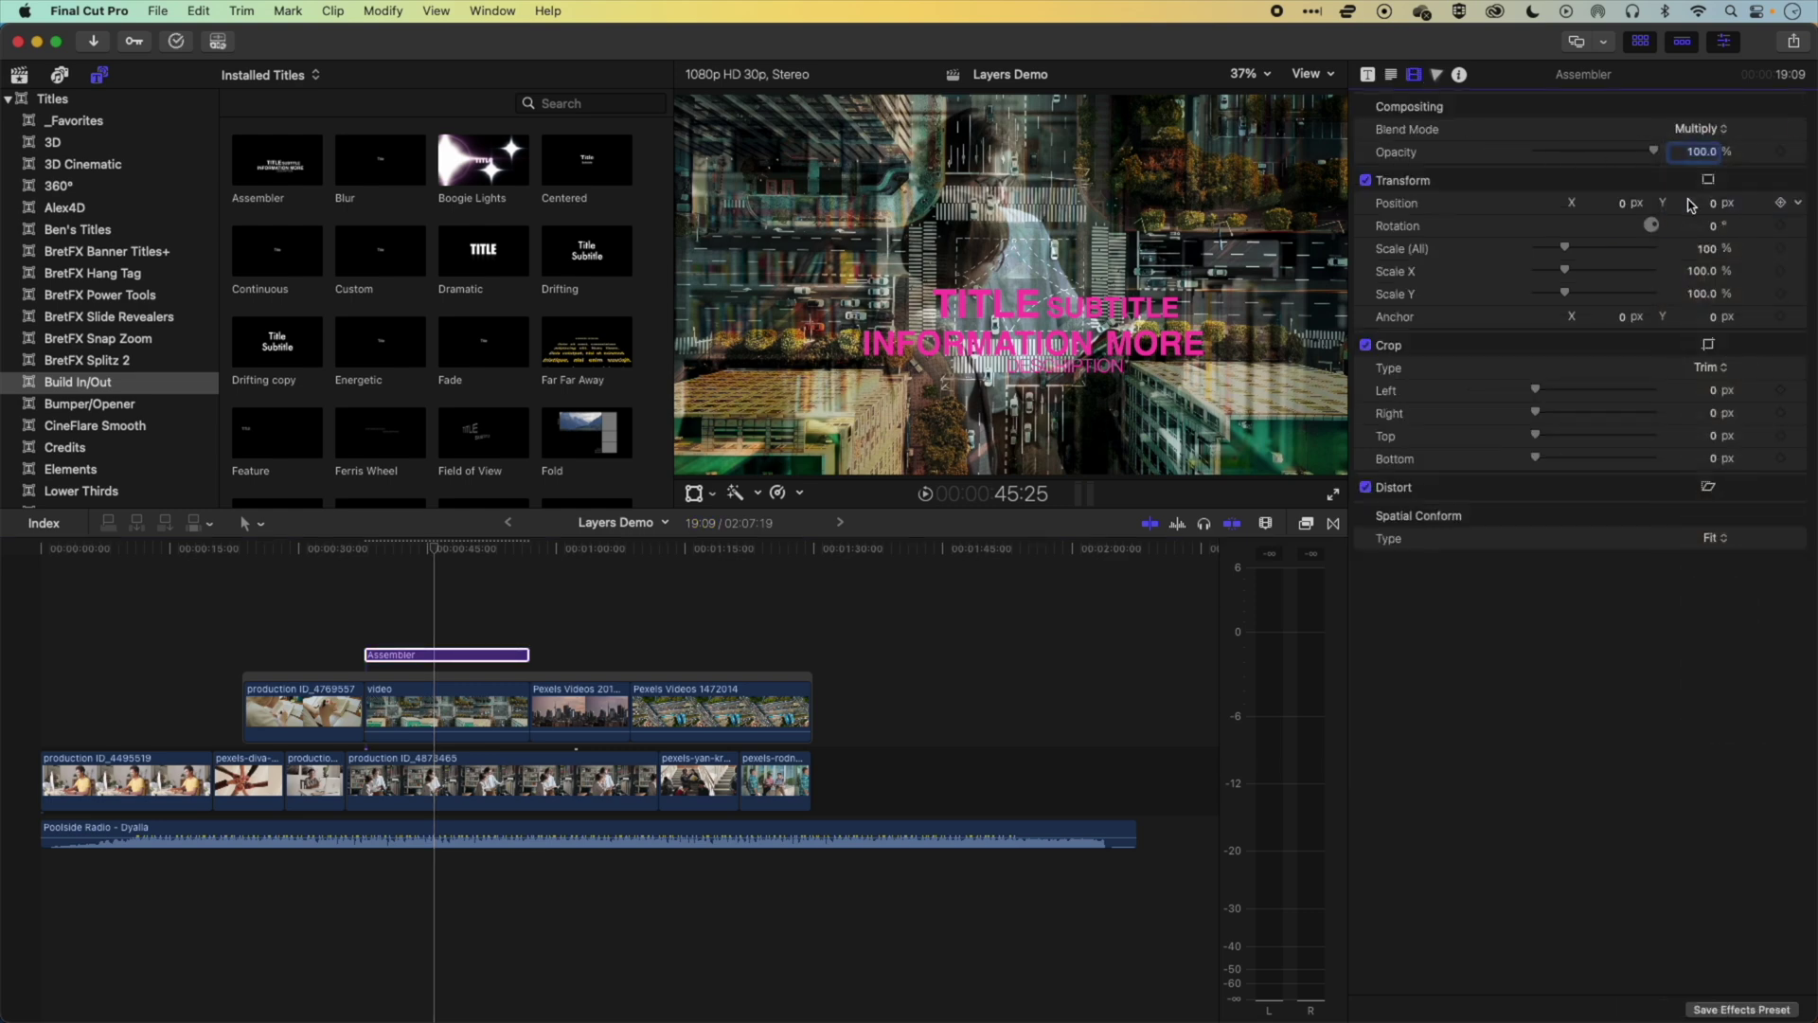
{"action": "left_click", "coordinate": [1694, 130]}
{"action": "left_click", "coordinate": [1696, 173]}
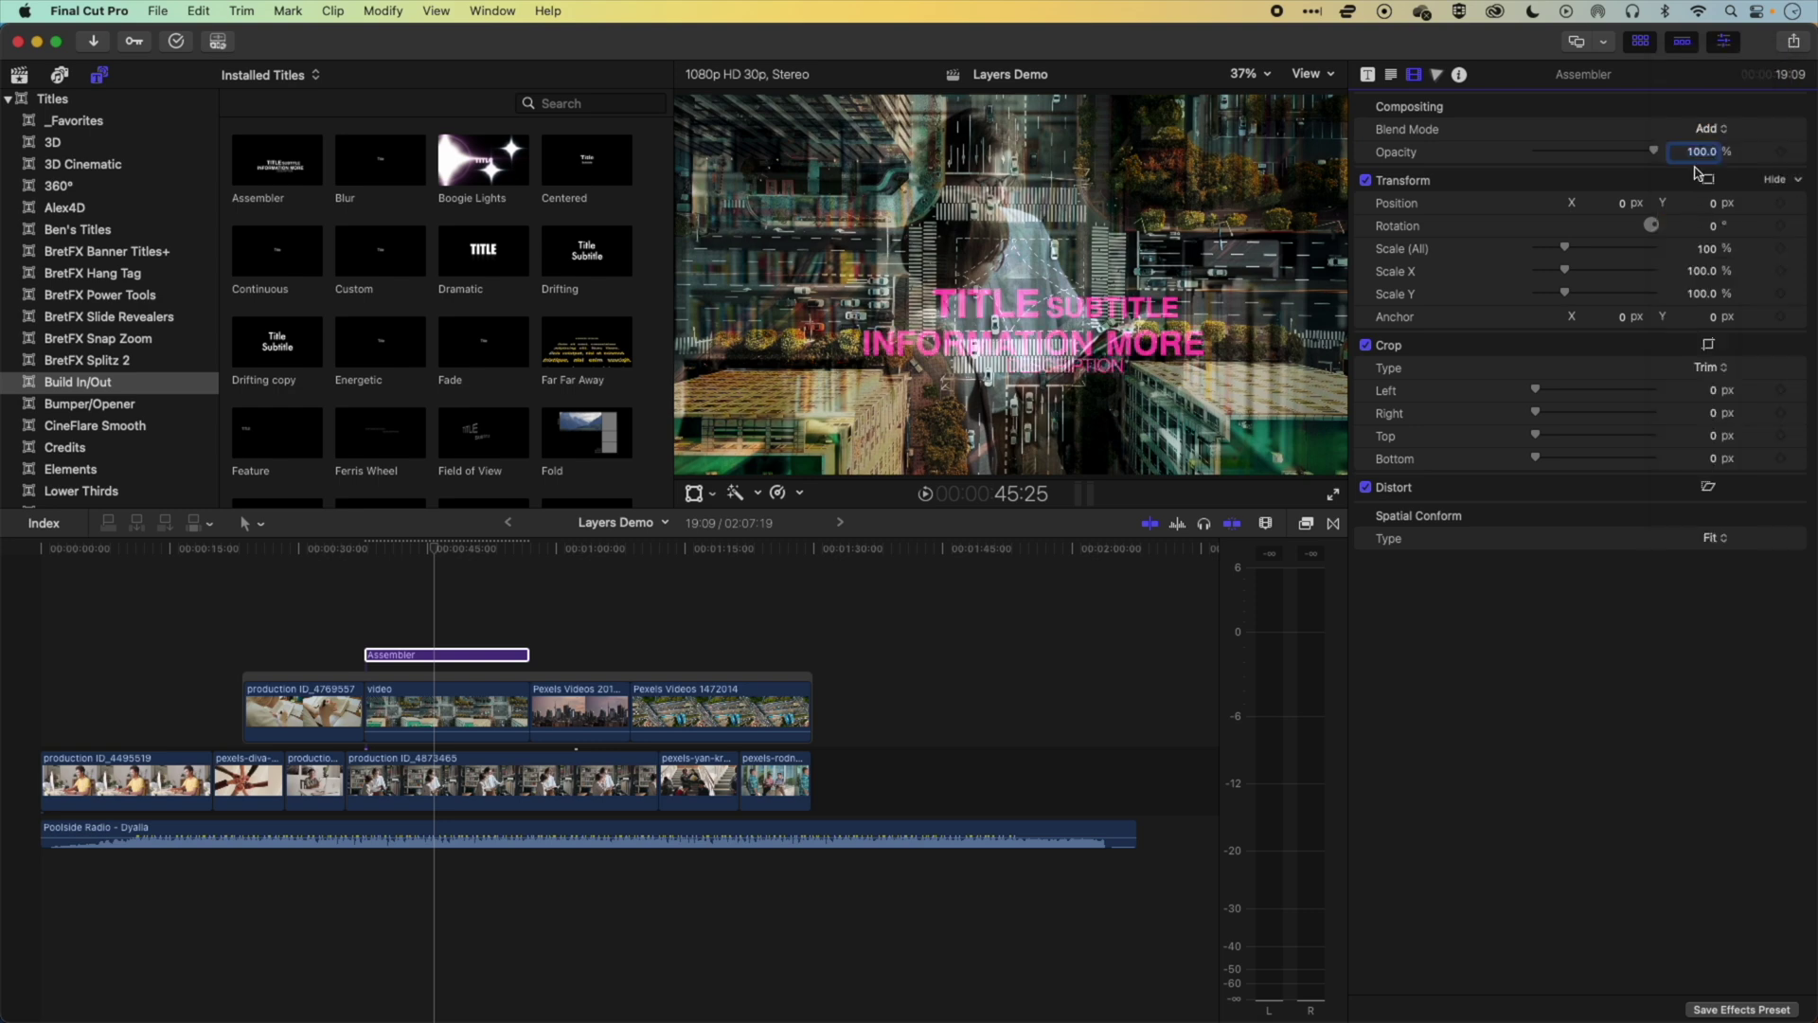
{"action": "left_click", "coordinate": [1703, 132]}
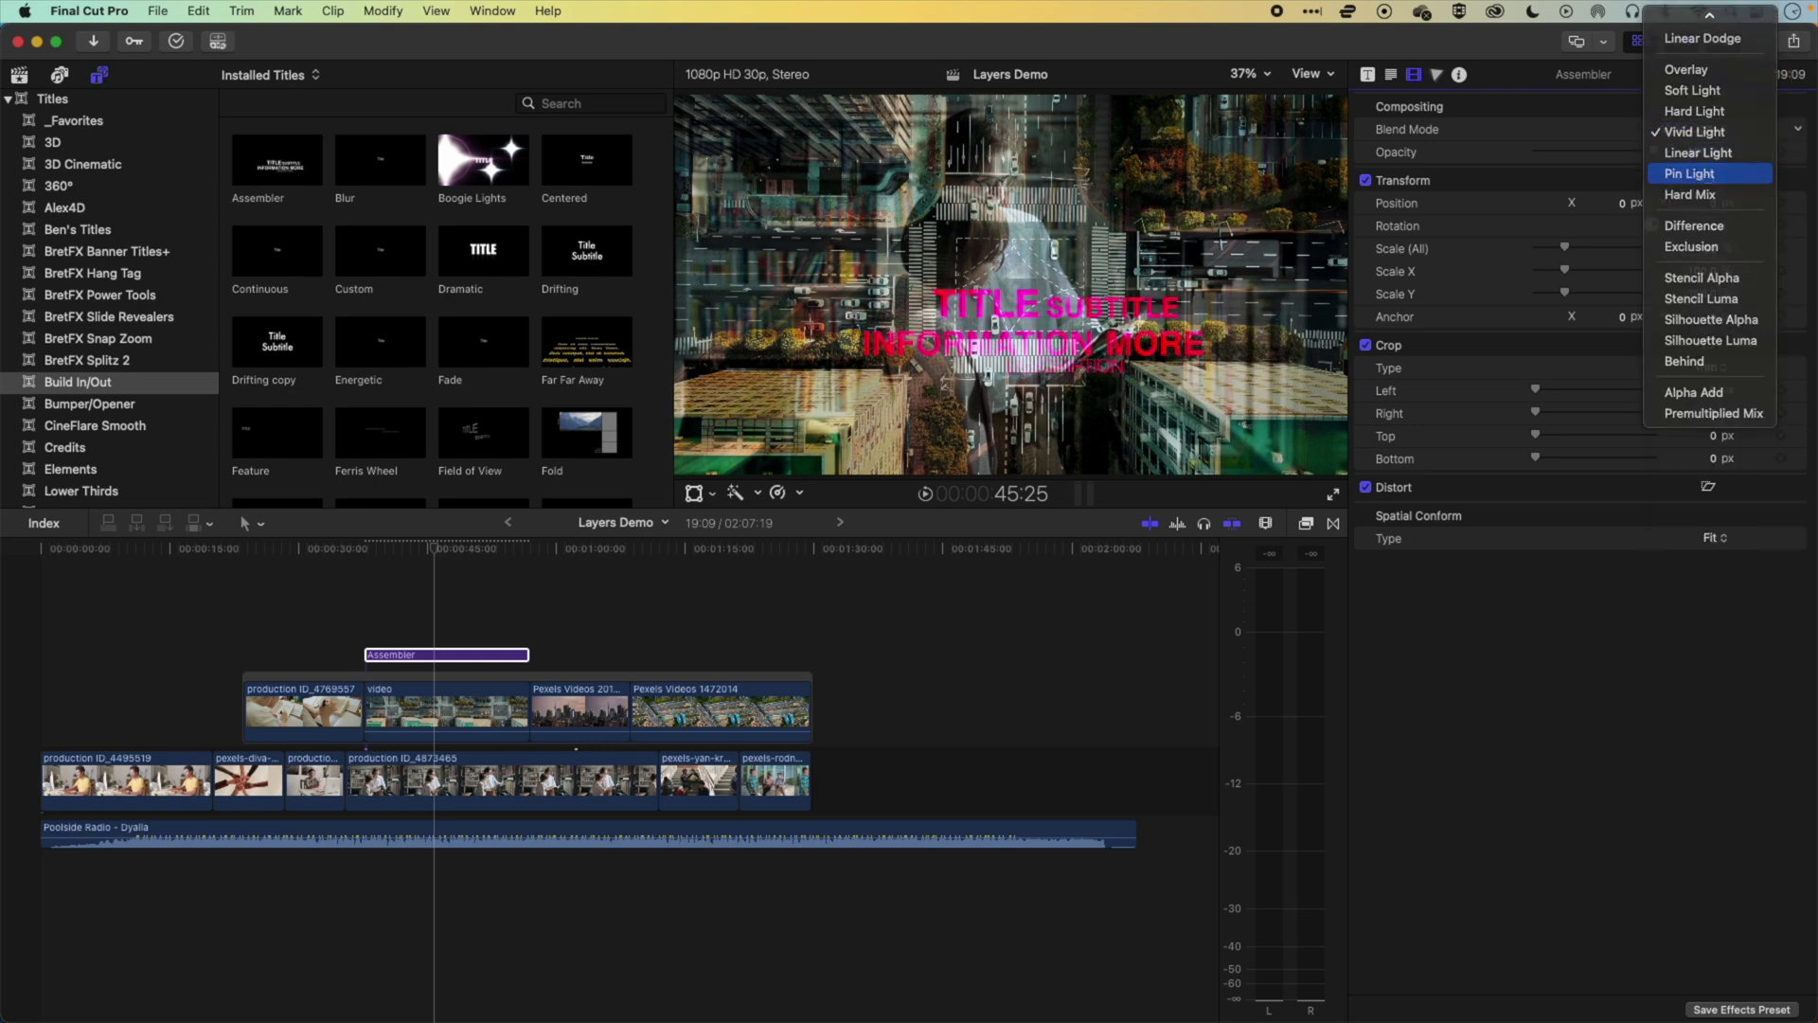
{"action": "left_click", "coordinate": [1695, 171]}
- Try the Stencil Alpha blend mode on the Assembler title and scrub the playhead to about 47:25
{"action": "left_click", "coordinate": [1694, 131]}
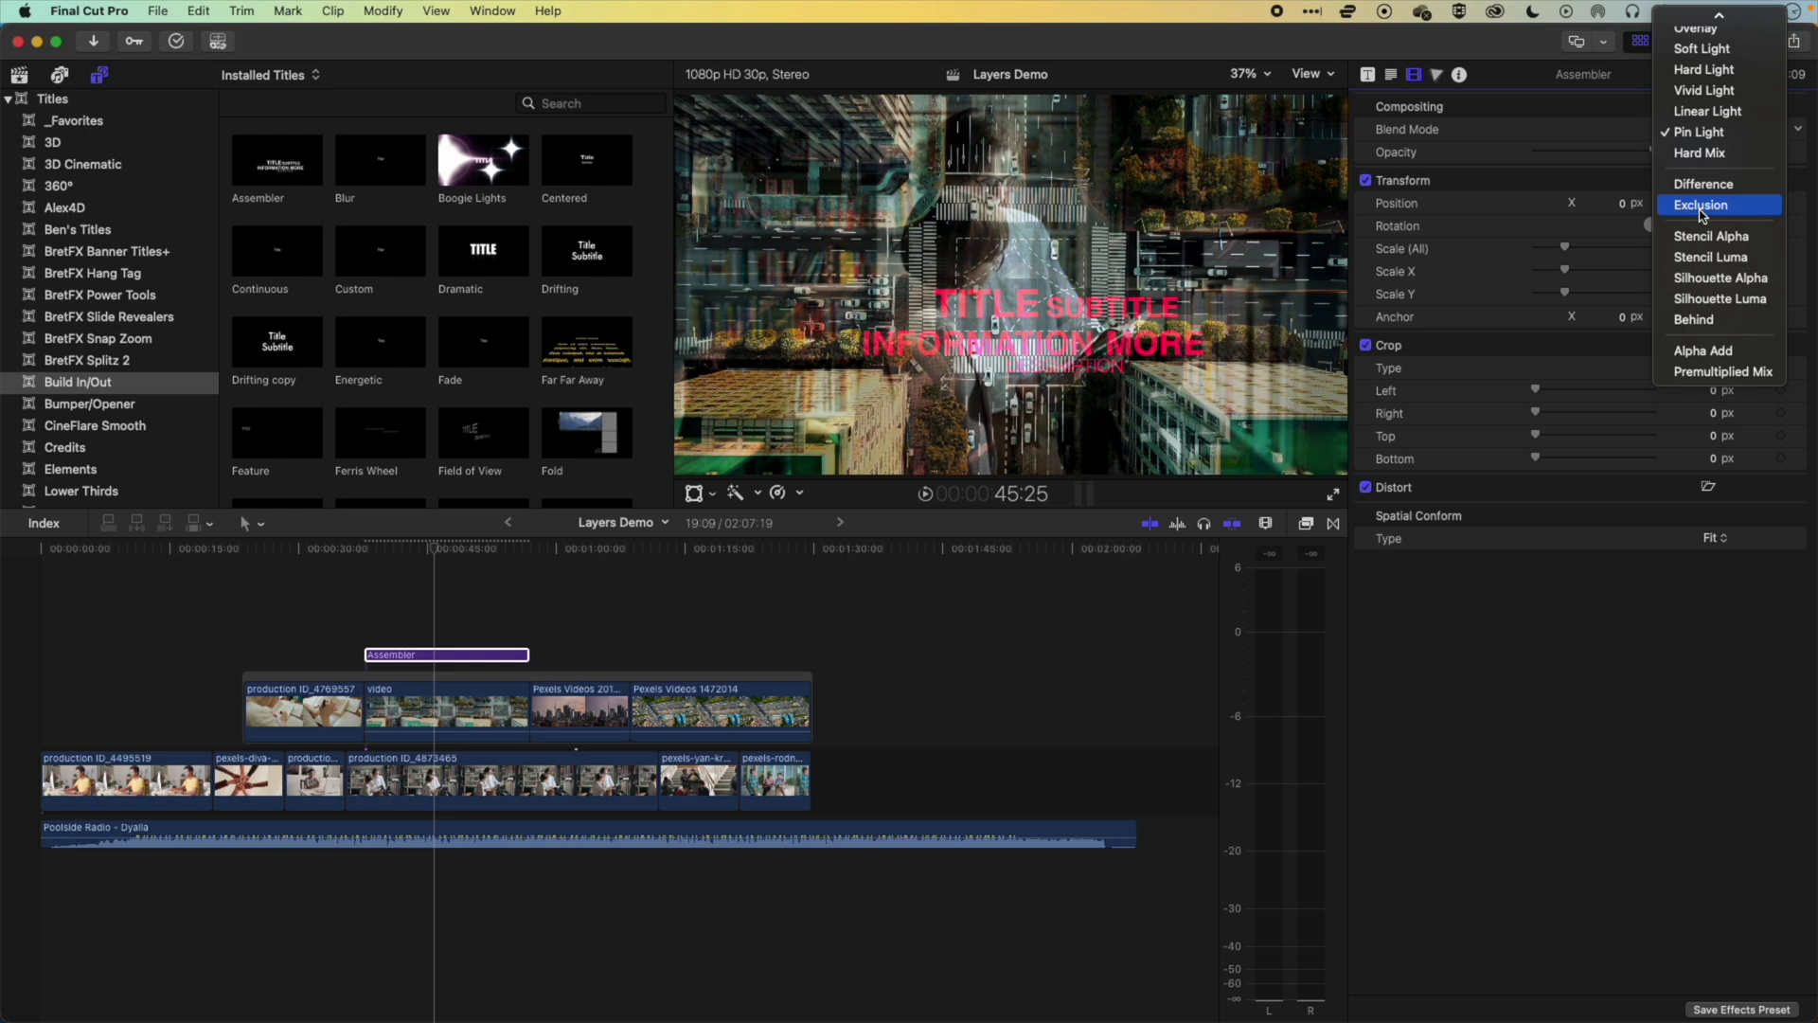
{"action": "left_click", "coordinate": [1710, 236]}
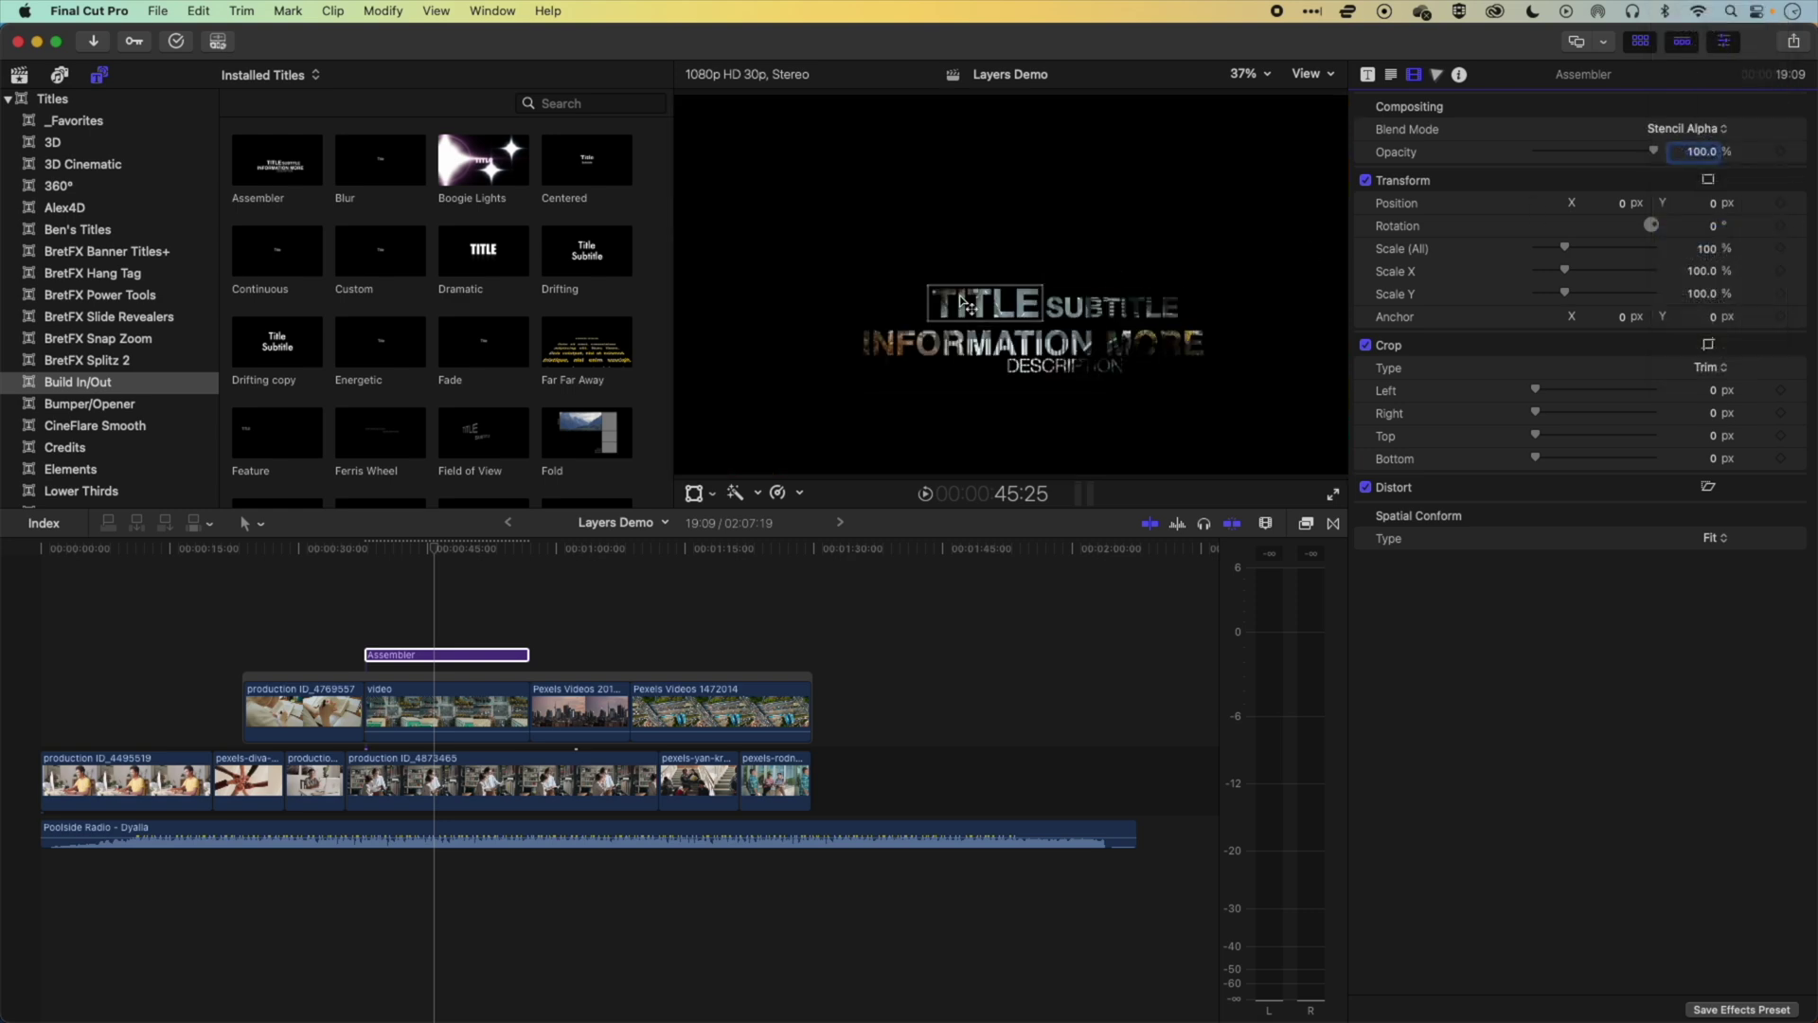
{"action": "left_click", "coordinate": [436, 557]}
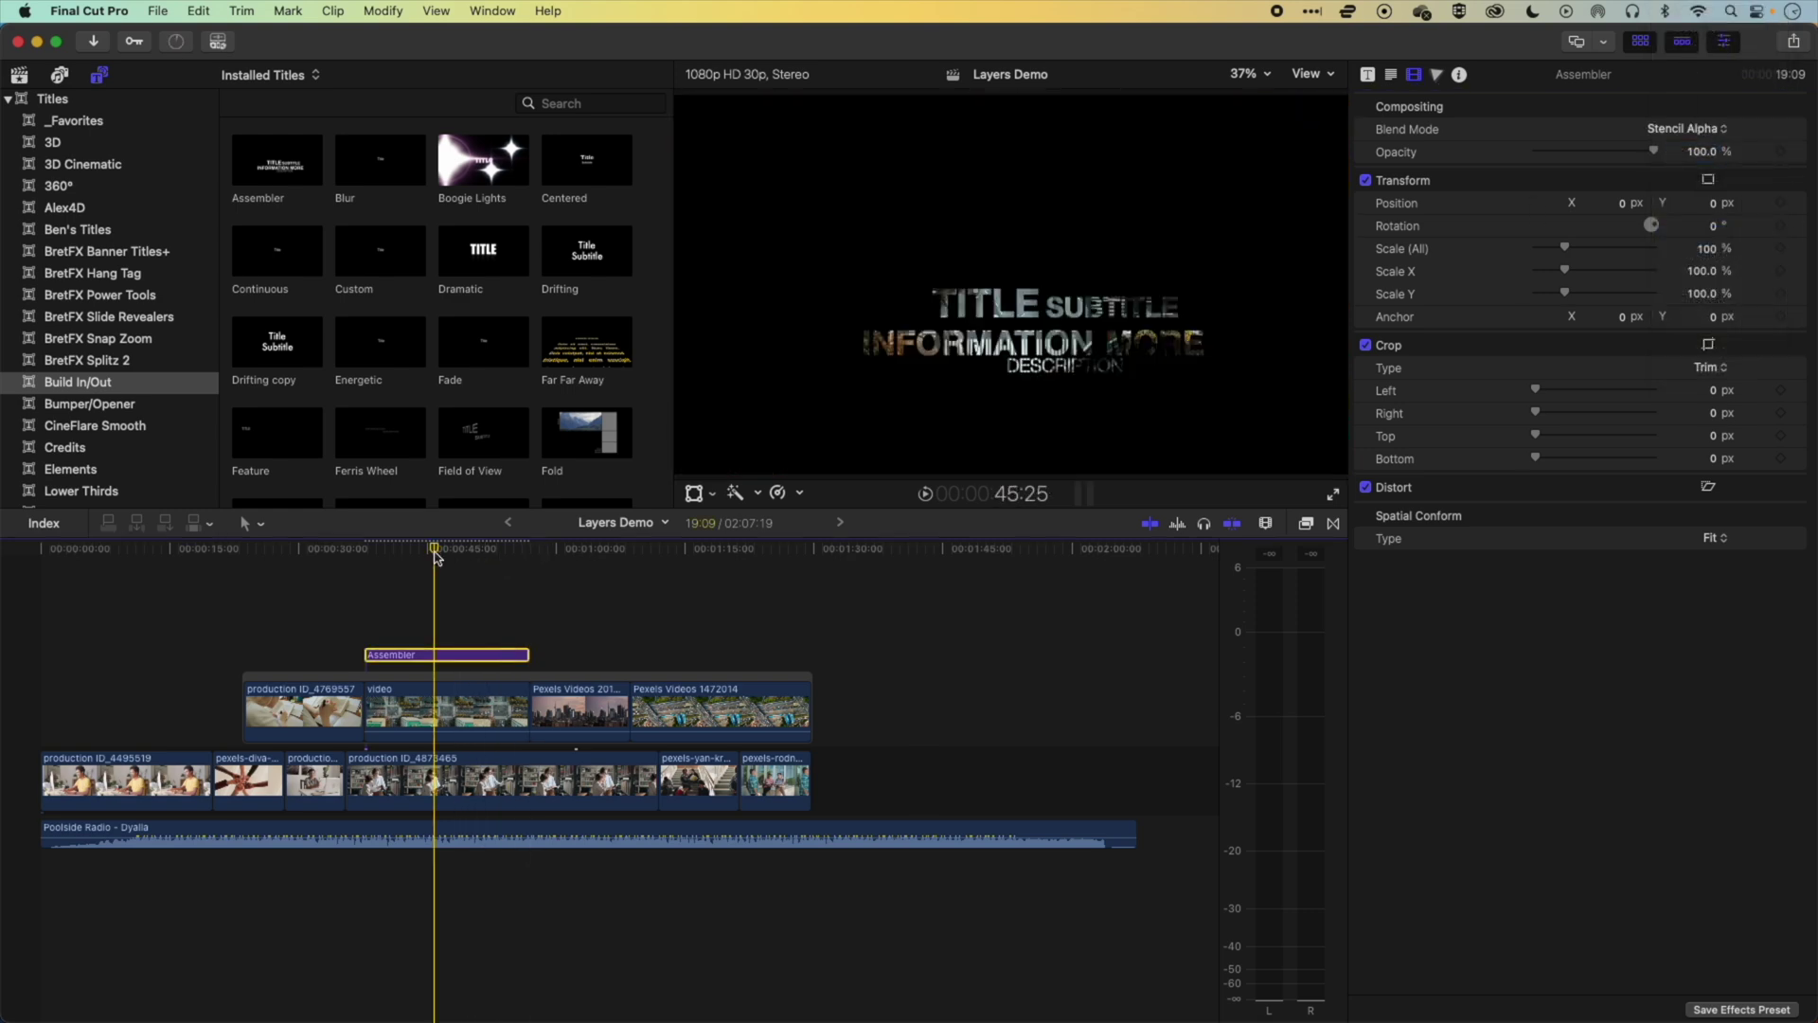
{"action": "mouse_move", "coordinate": [435, 557]}
{"action": "left_mouse_down"}
{"action": "mouse_move", "coordinate": [407, 557]}
{"action": "mouse_move", "coordinate": [496, 558]}
{"action": "mouse_move", "coordinate": [378, 557]}
{"action": "mouse_move", "coordinate": [452, 561]}
{"action": "left_mouse_up"}
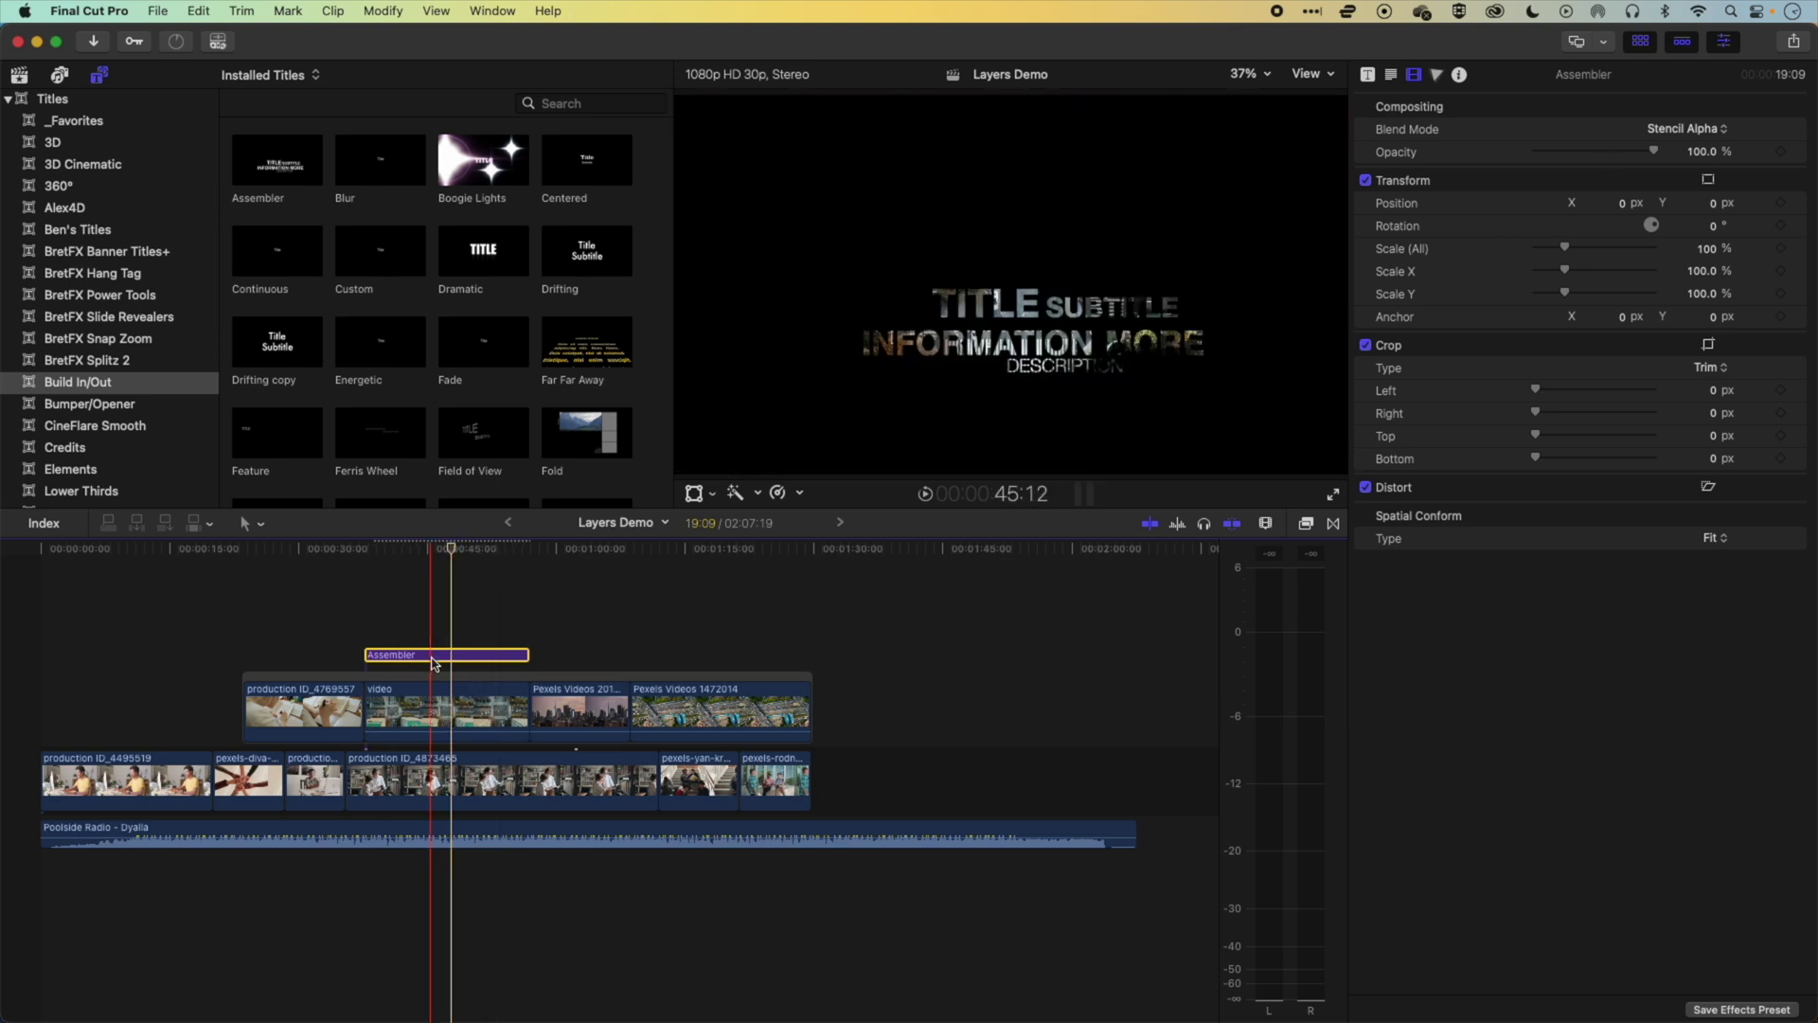
- Try the Stencil Luma and Silhouette Alpha blend modes on the Assembler title
{"action": "left_click", "coordinate": [1680, 128]}
{"action": "left_click", "coordinate": [1680, 149]}
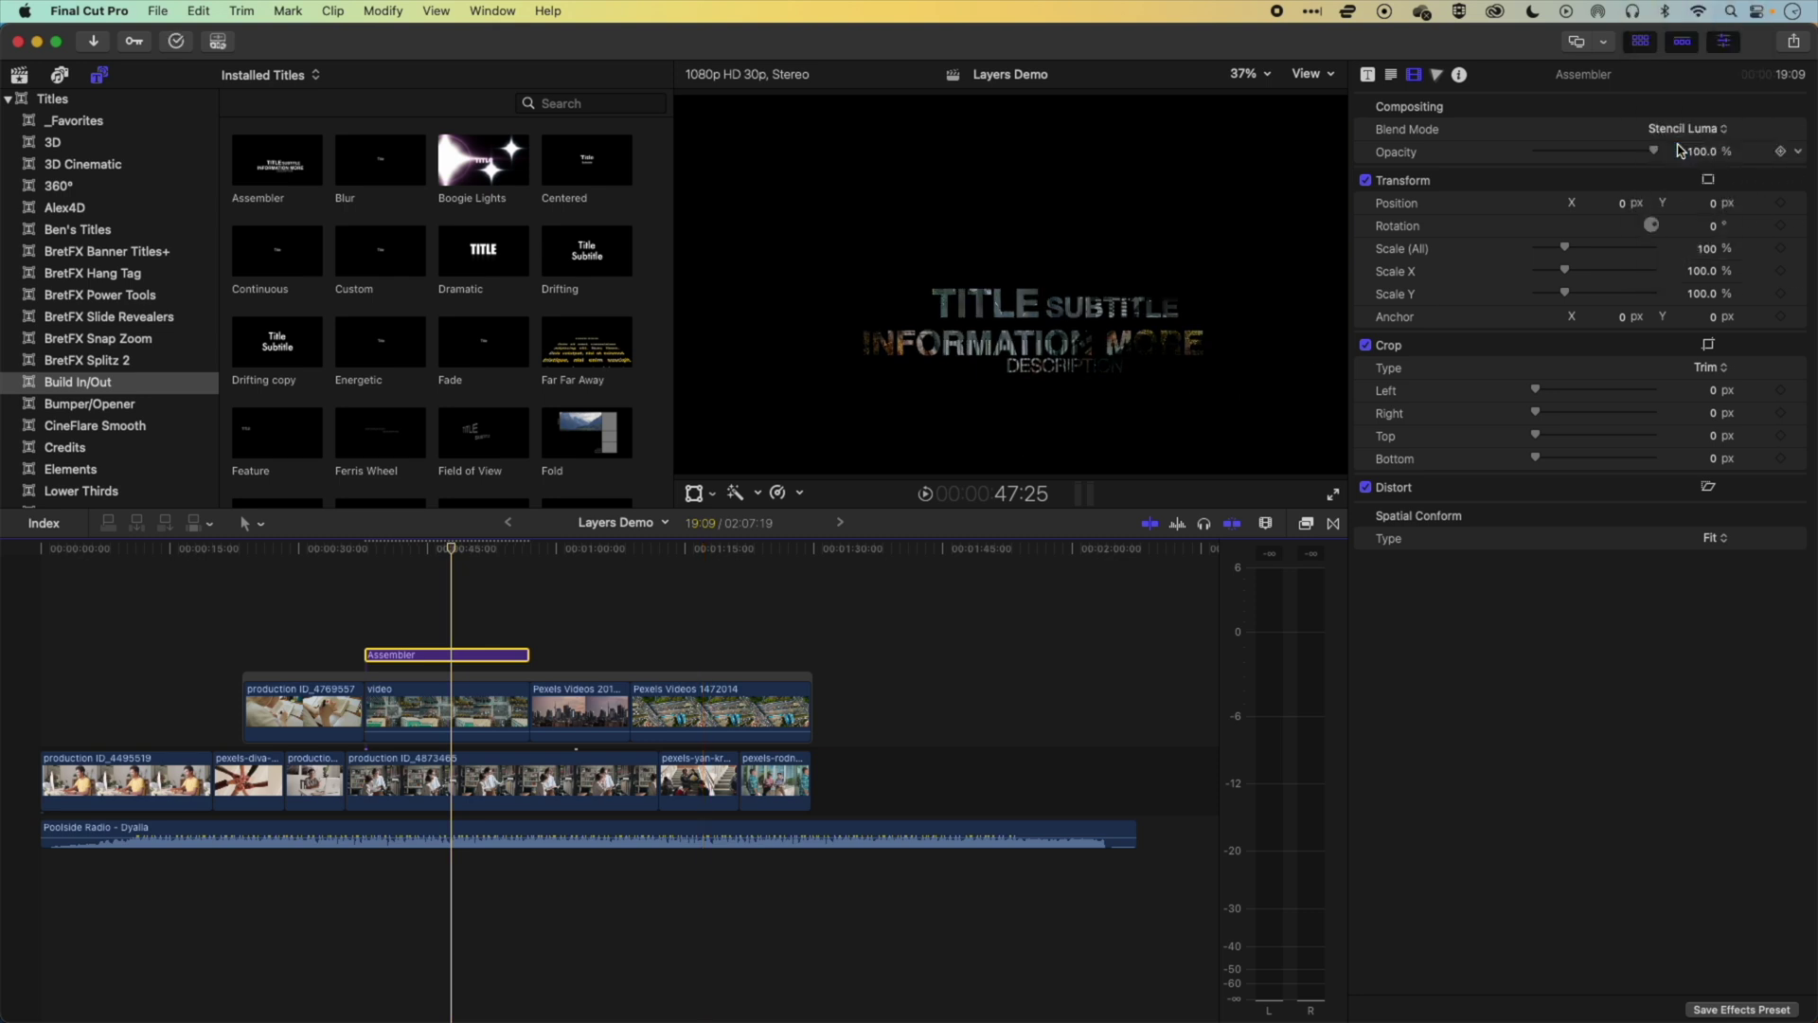
{"action": "left_click", "coordinate": [1680, 128]}
{"action": "left_click", "coordinate": [1680, 154]}
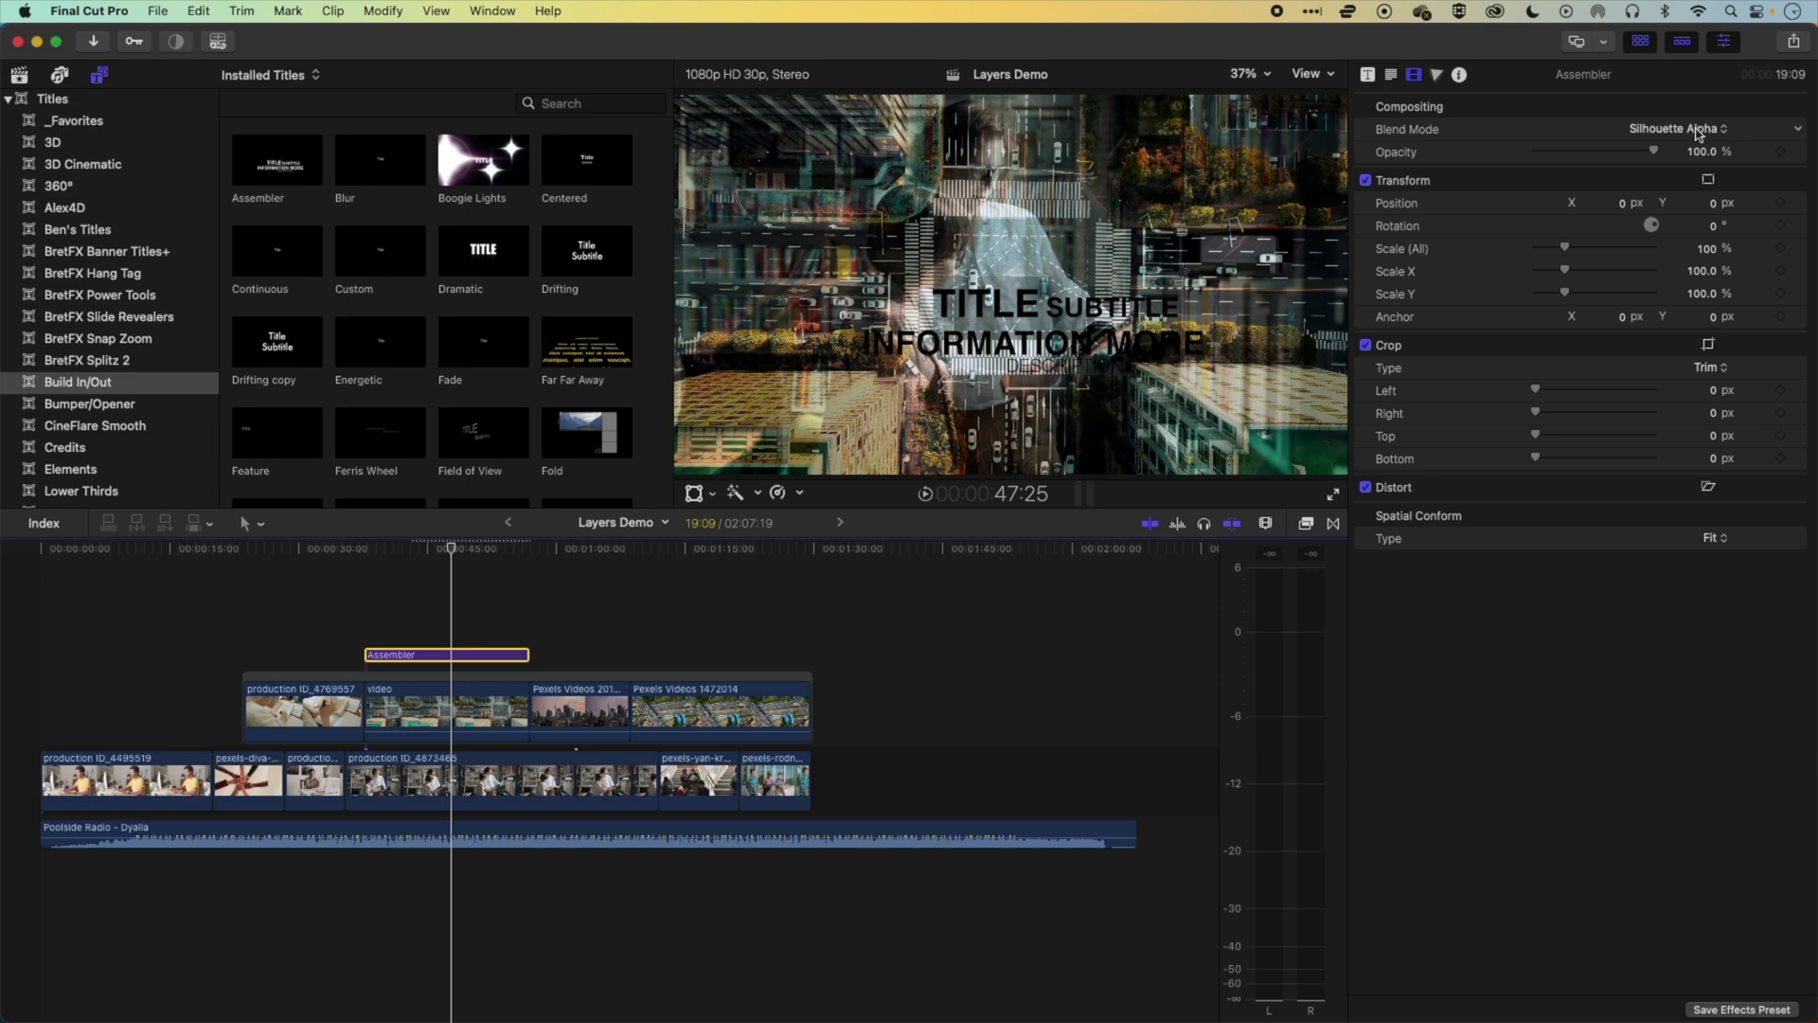
- Reapply Stencil Alpha to the Assembler title, and restore its blend mode to Normal
{"action": "left_click", "coordinate": [1698, 133]}
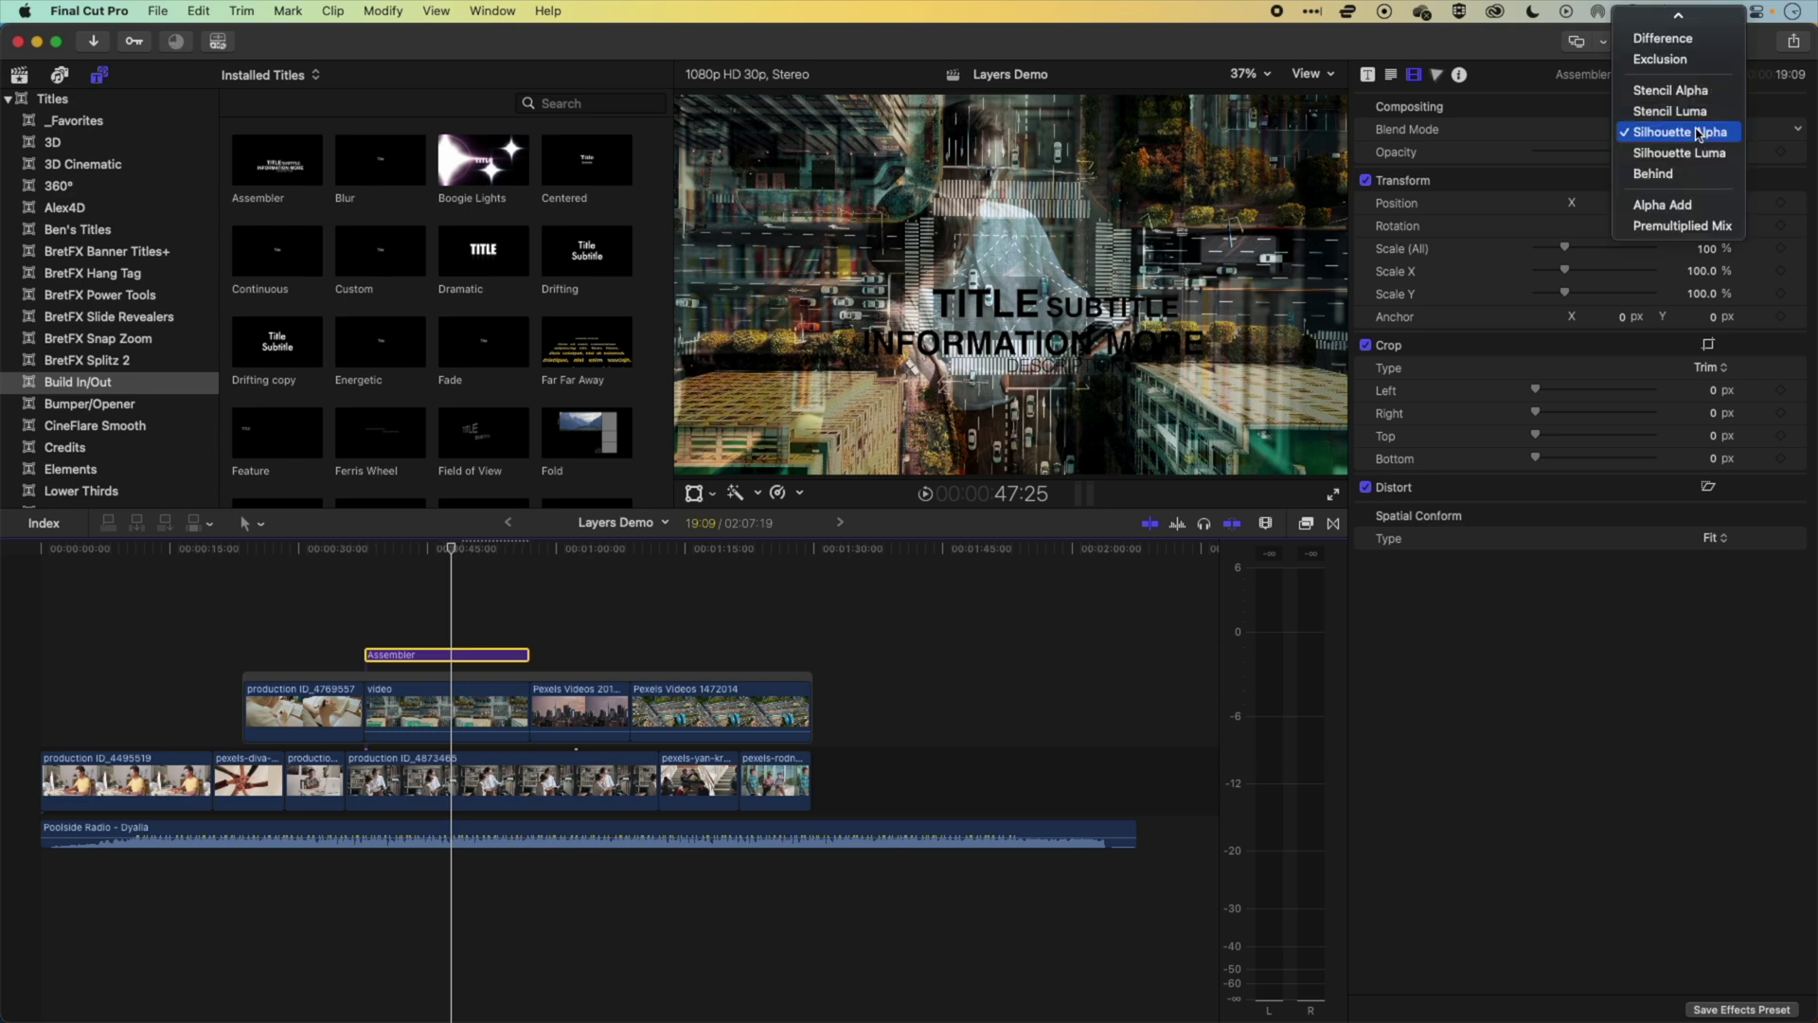
{"action": "left_click", "coordinate": [1686, 99]}
{"action": "left_click", "coordinate": [1681, 127]}
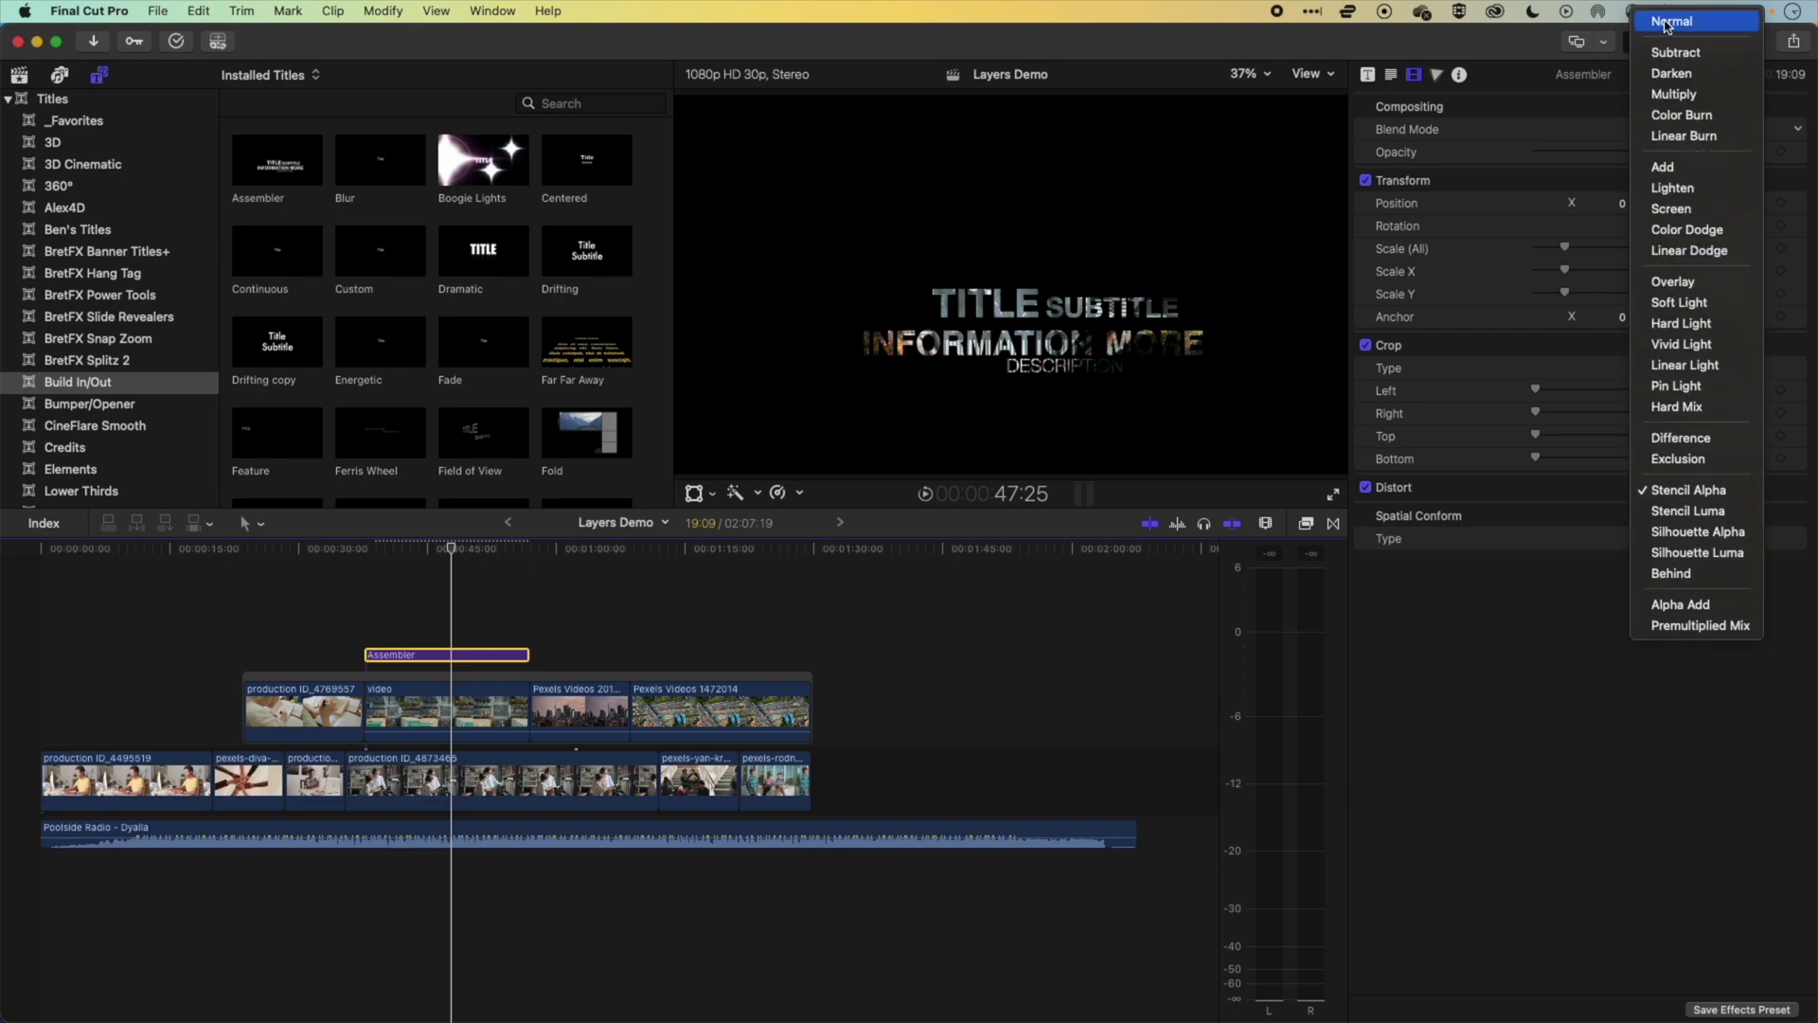
{"action": "left_click", "coordinate": [1670, 20]}
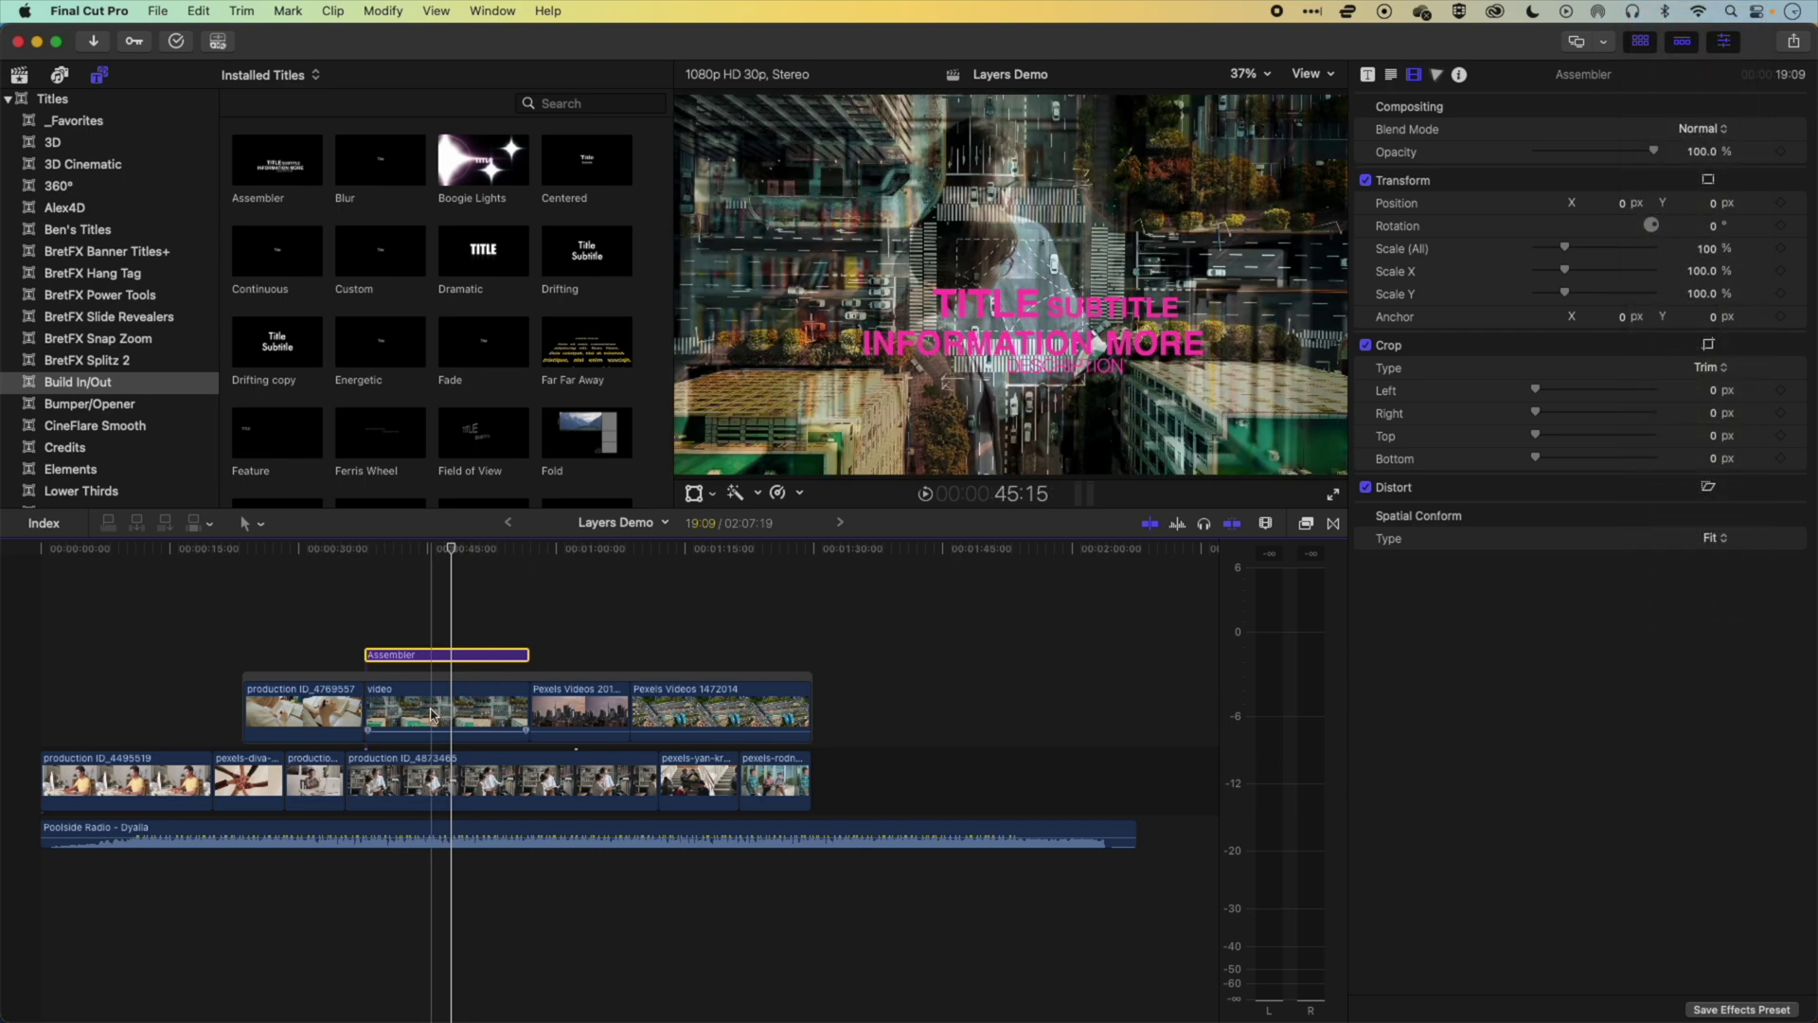
- Select the video clip and move the playhead to its start at about 37:21
{"action": "left_click", "coordinate": [445, 710]}
{"action": "left_click", "coordinate": [431, 781]}
{"action": "left_click", "coordinate": [445, 711]}
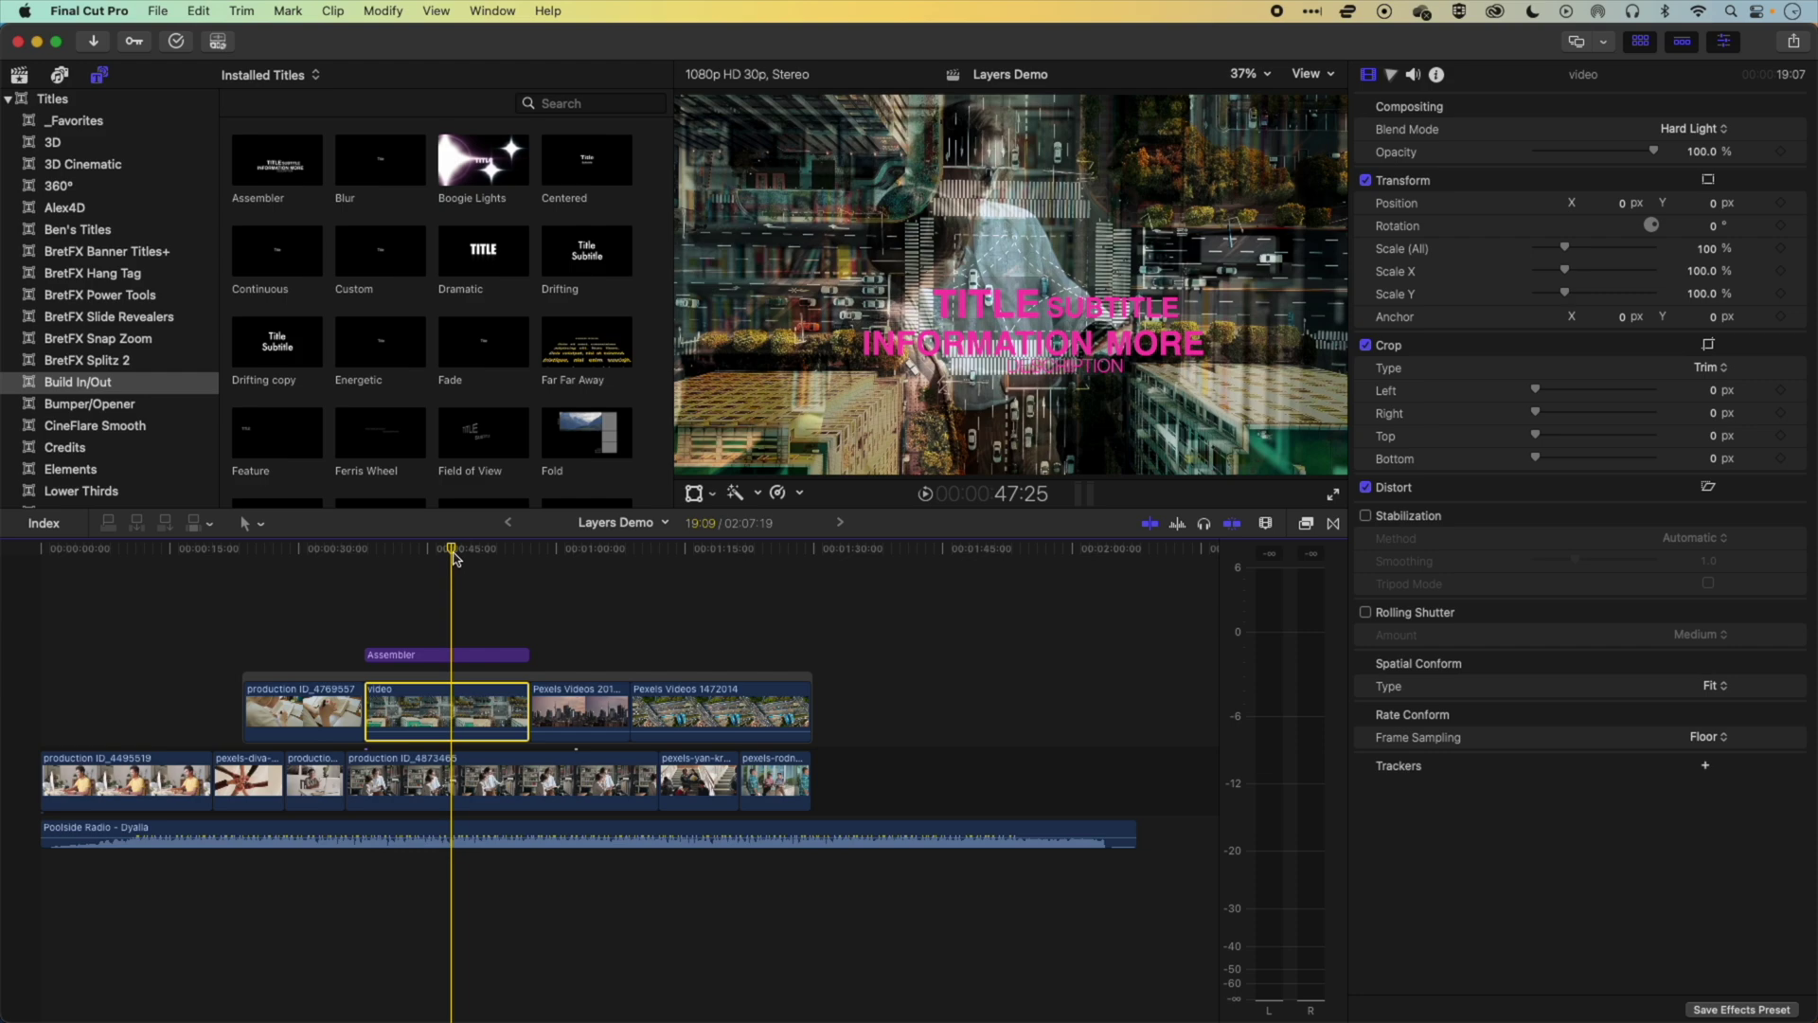
{"action": "left_click", "coordinate": [363, 547]}
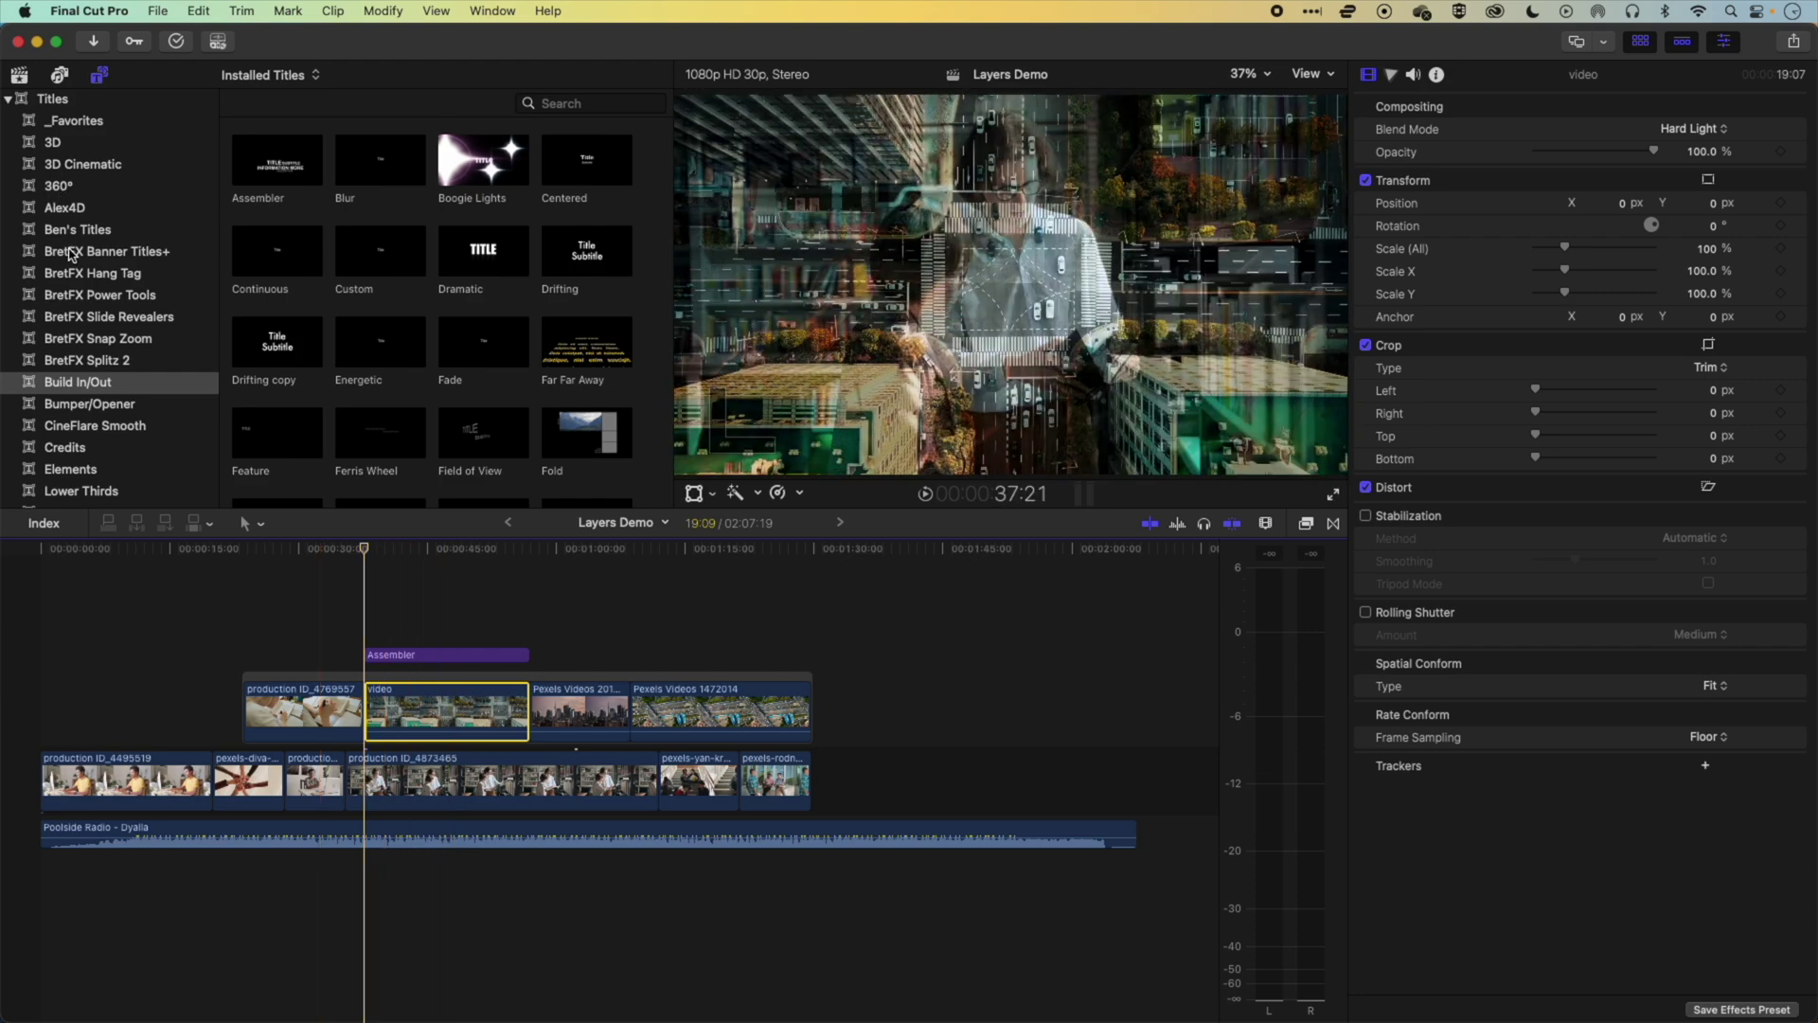
- Insert the Custom solid generator between the video clip and the Assembler title, matching the title's length
{"action": "scroll", "coordinate": [71, 254], "scroll_direction": "down", "scroll_amount": 6}
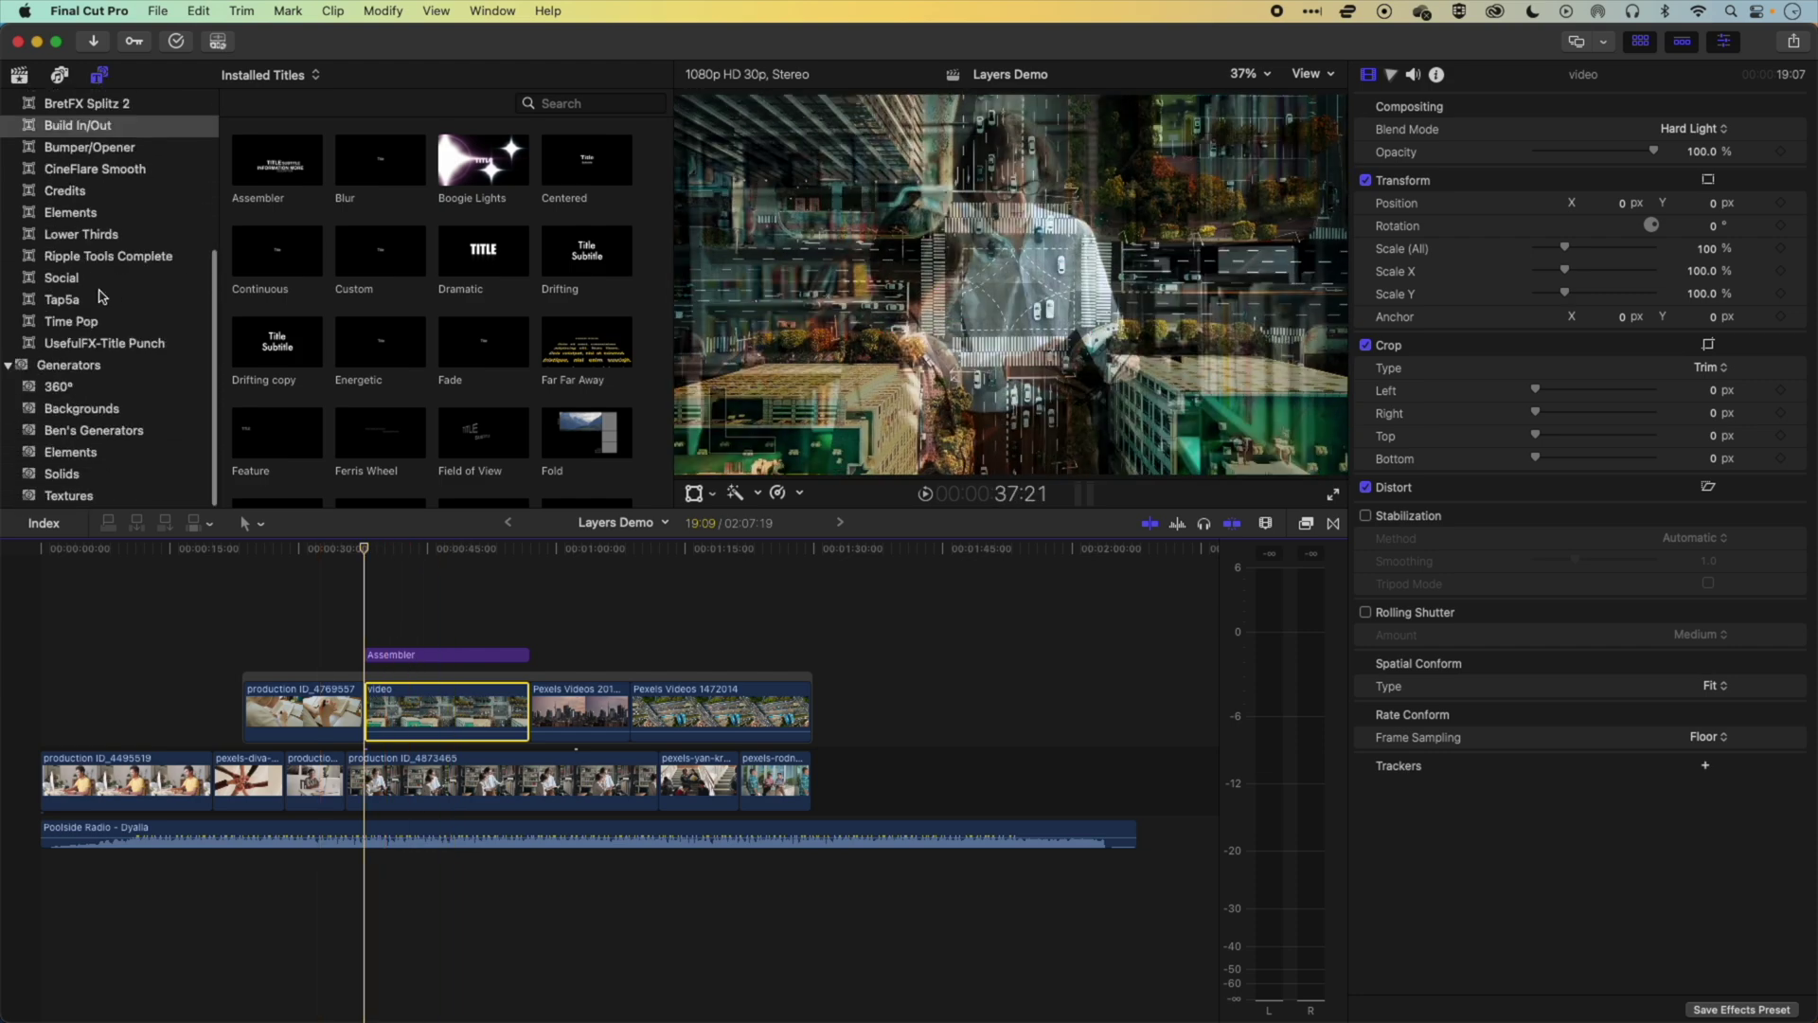
{"action": "left_click", "coordinate": [85, 477]}
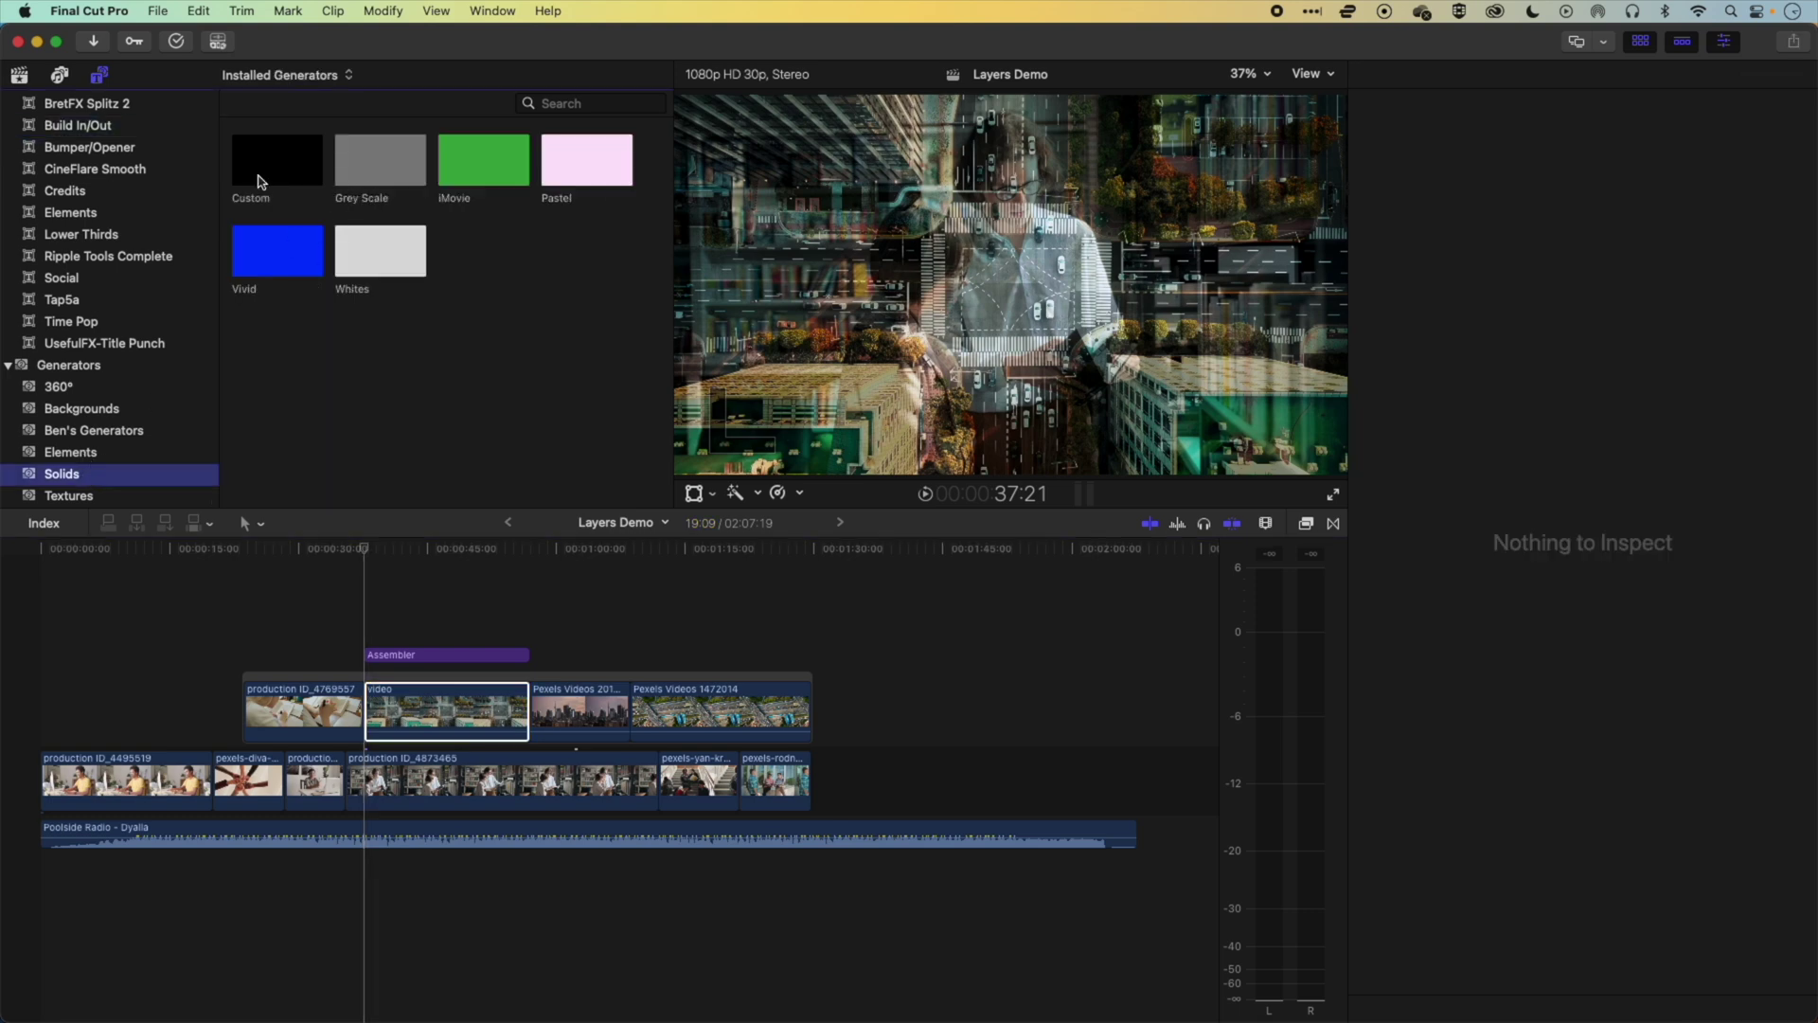
{"action": "left_click_drag", "start_coordinate": [261, 182], "coordinate": [527, 633]}
{"action": "left_click", "coordinate": [431, 630]}
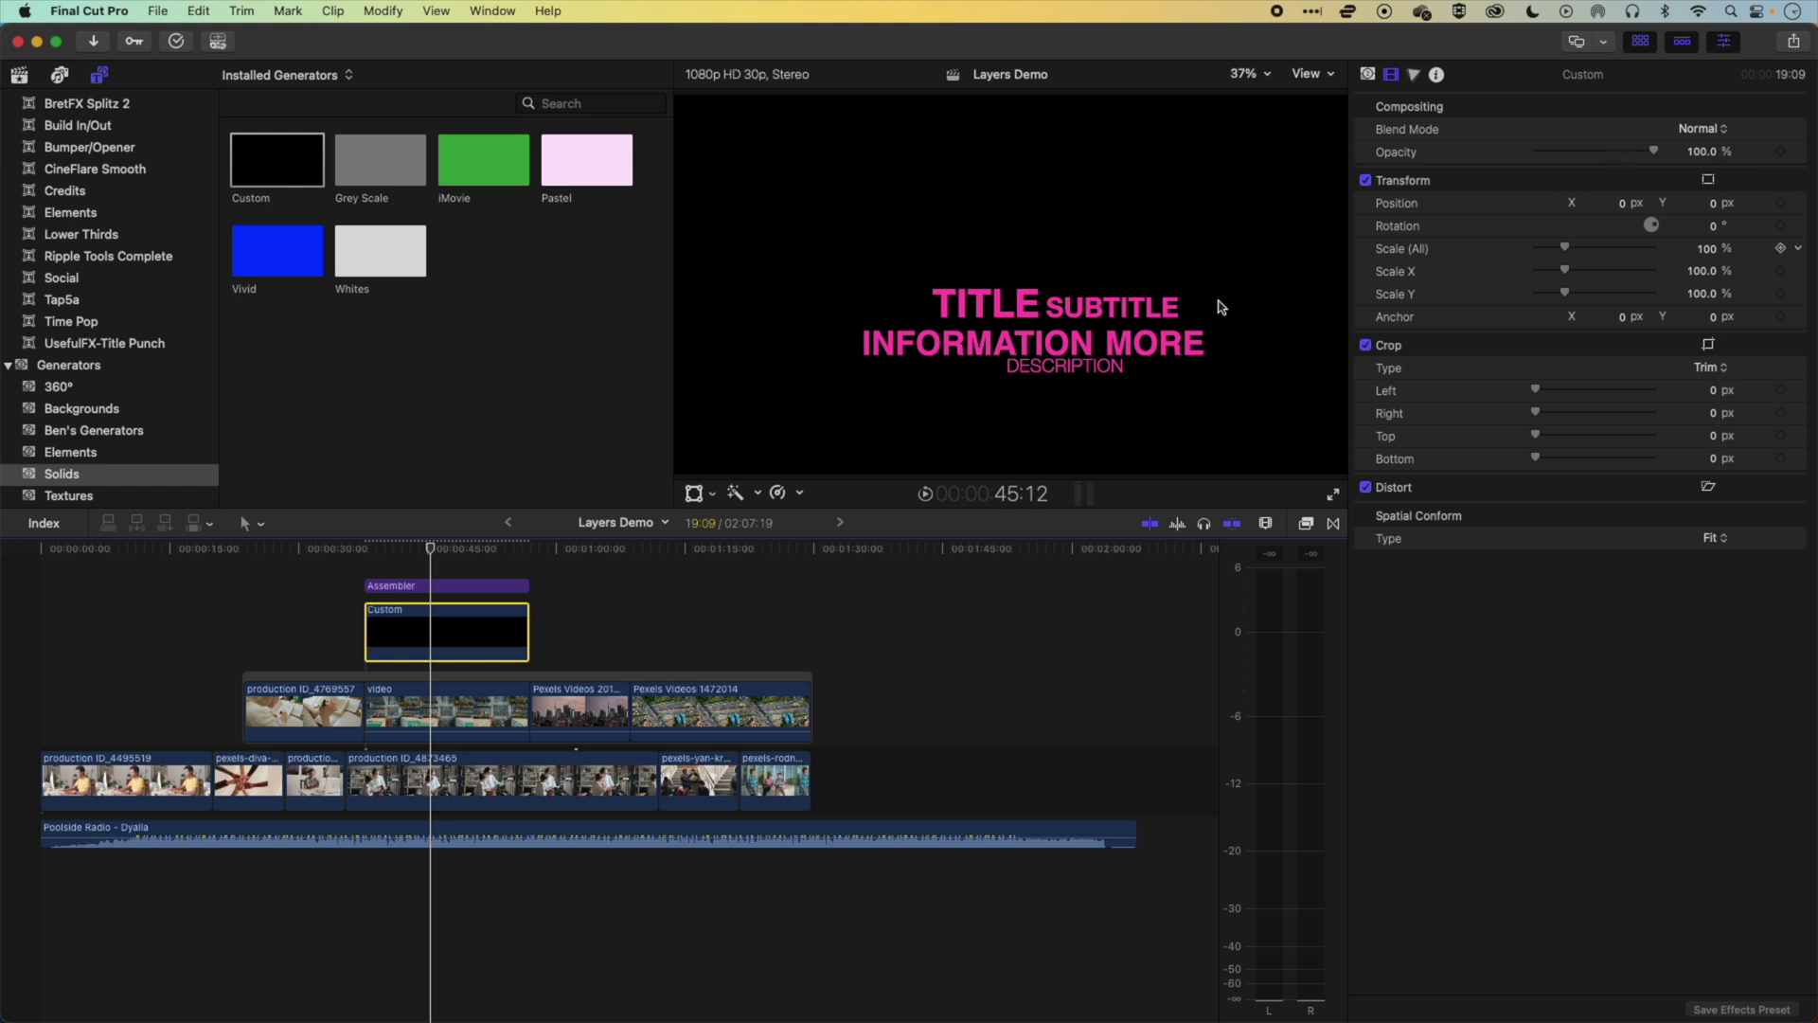
- Lower the Custom solid's opacity to 85.74% and play the composite from the start of the title
{"action": "left_click_drag", "start_coordinate": [1655, 156], "coordinate": [1648, 154]}
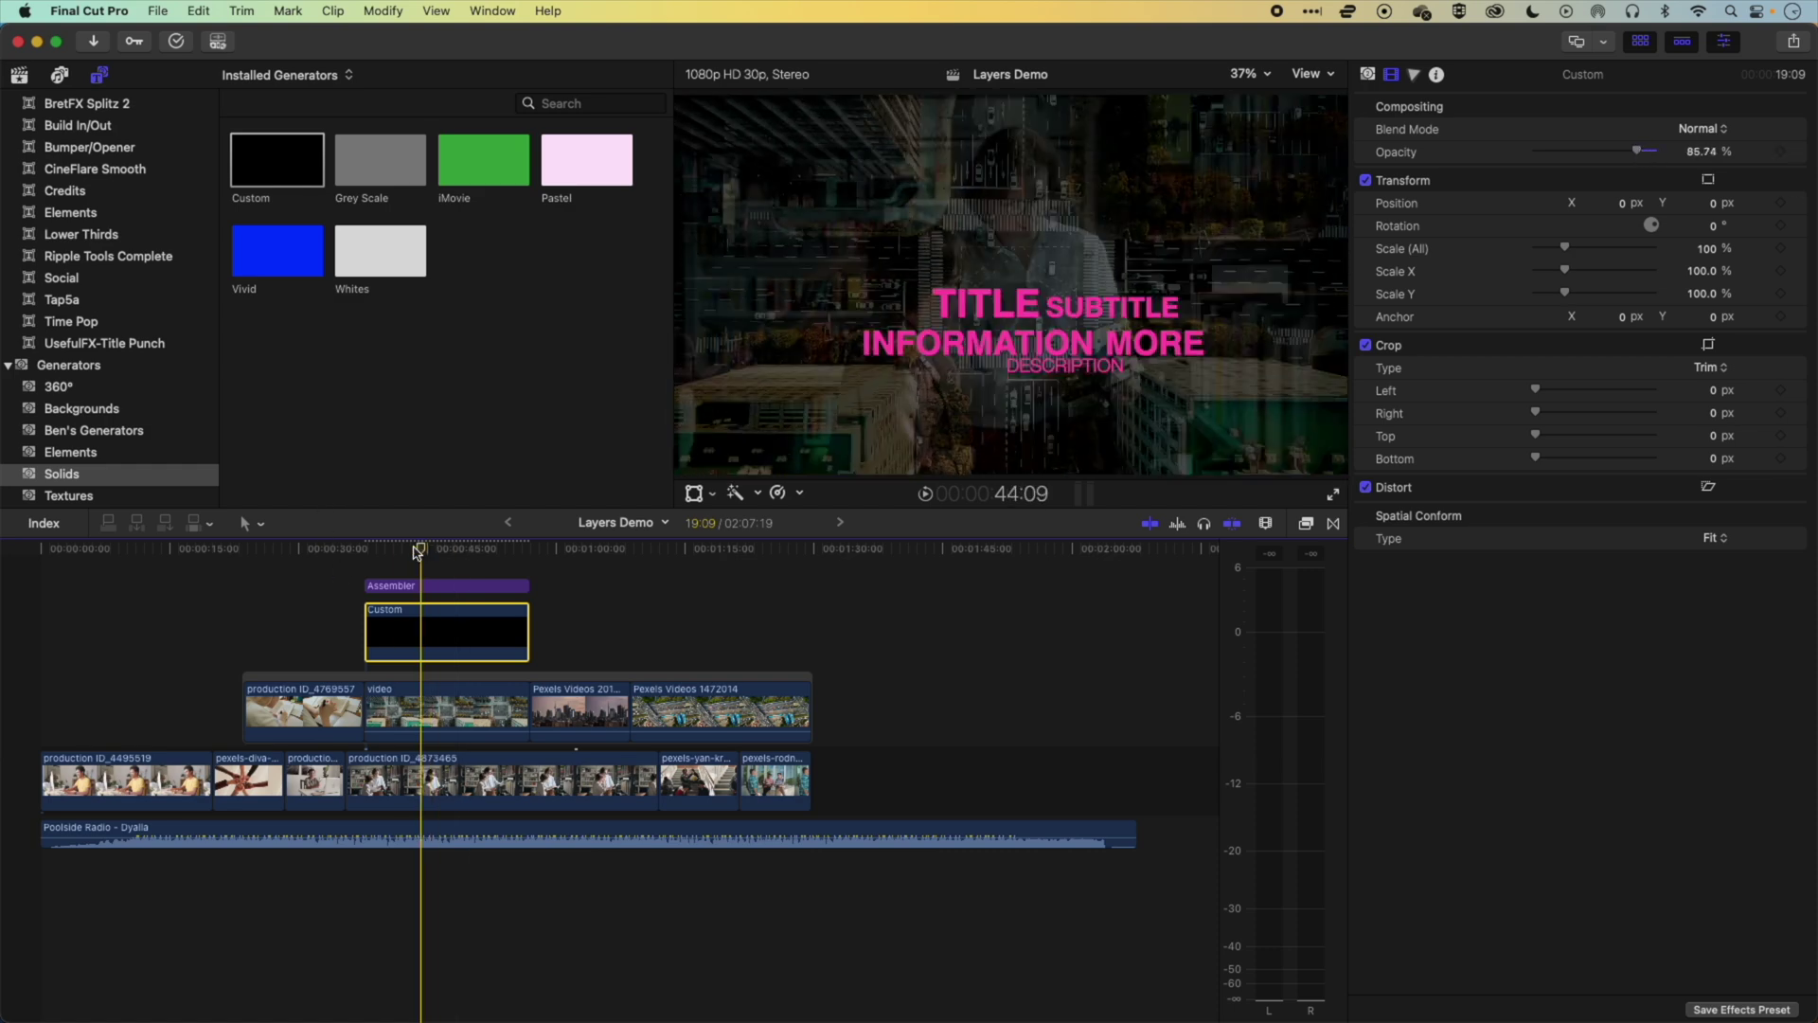
{"action": "left_click", "coordinate": [368, 549]}
{"action": "key", "text": "space"}
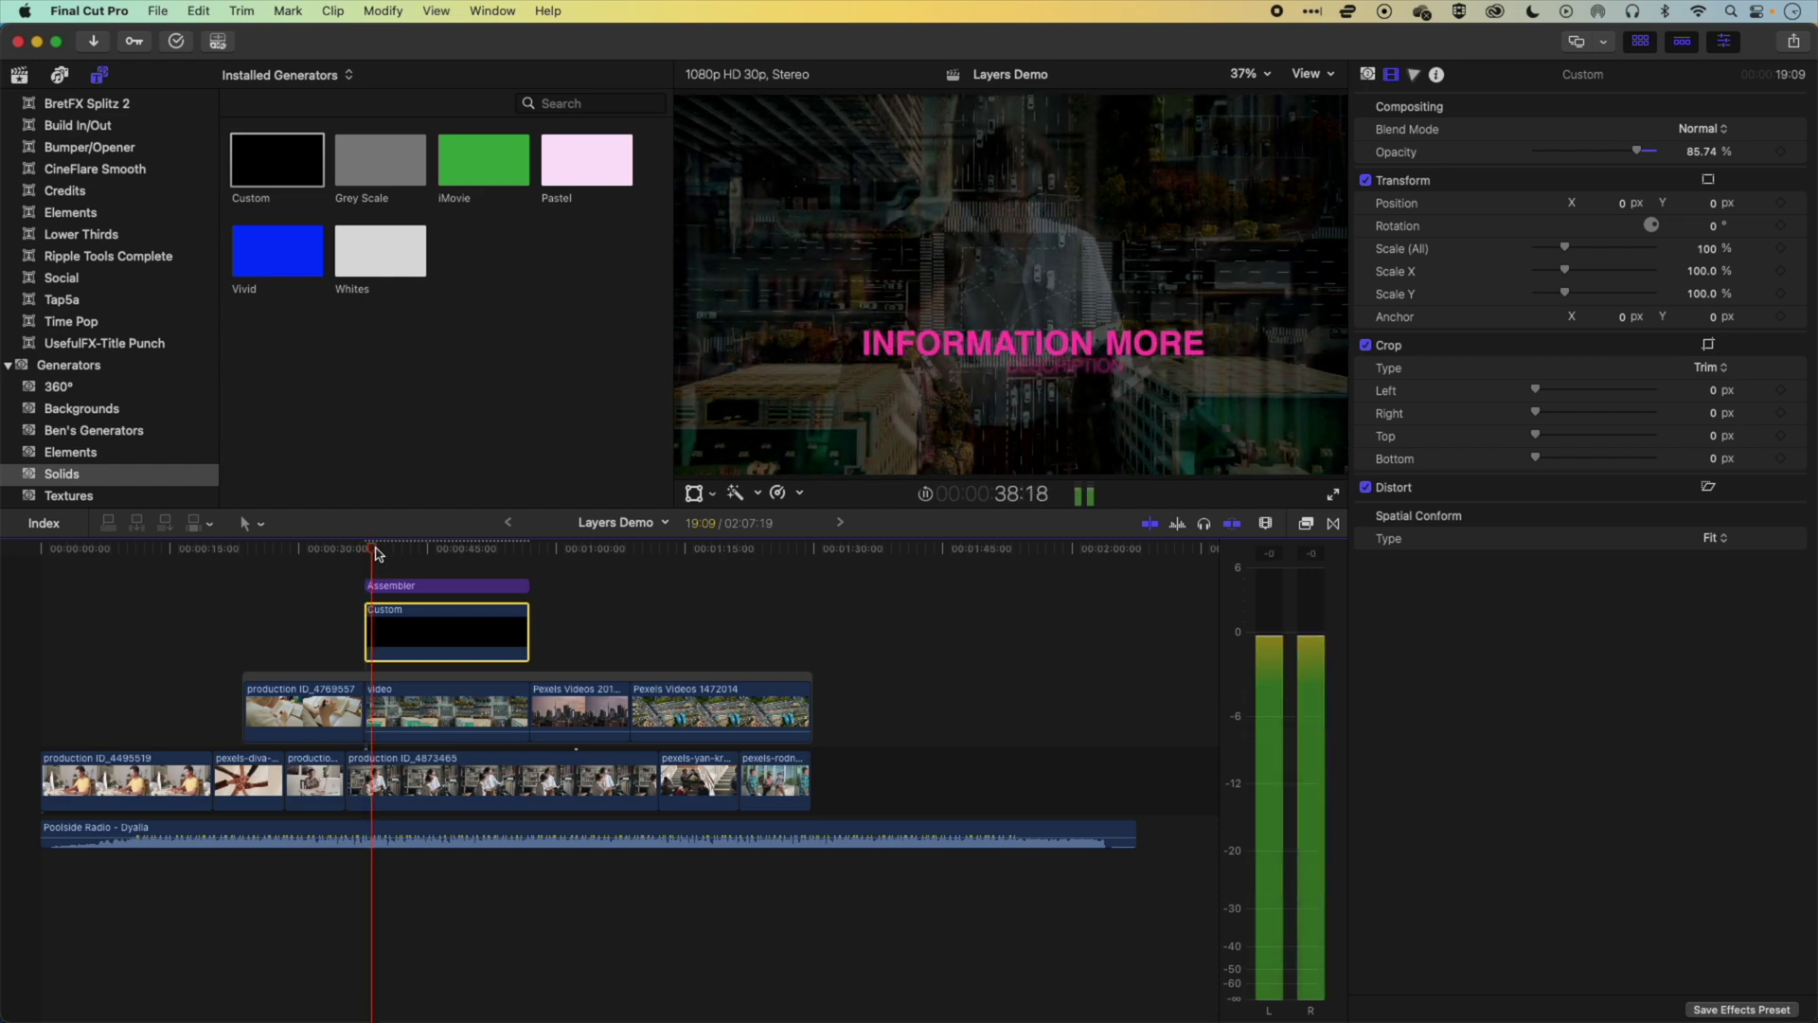
{"action": "key", "text": "space"}
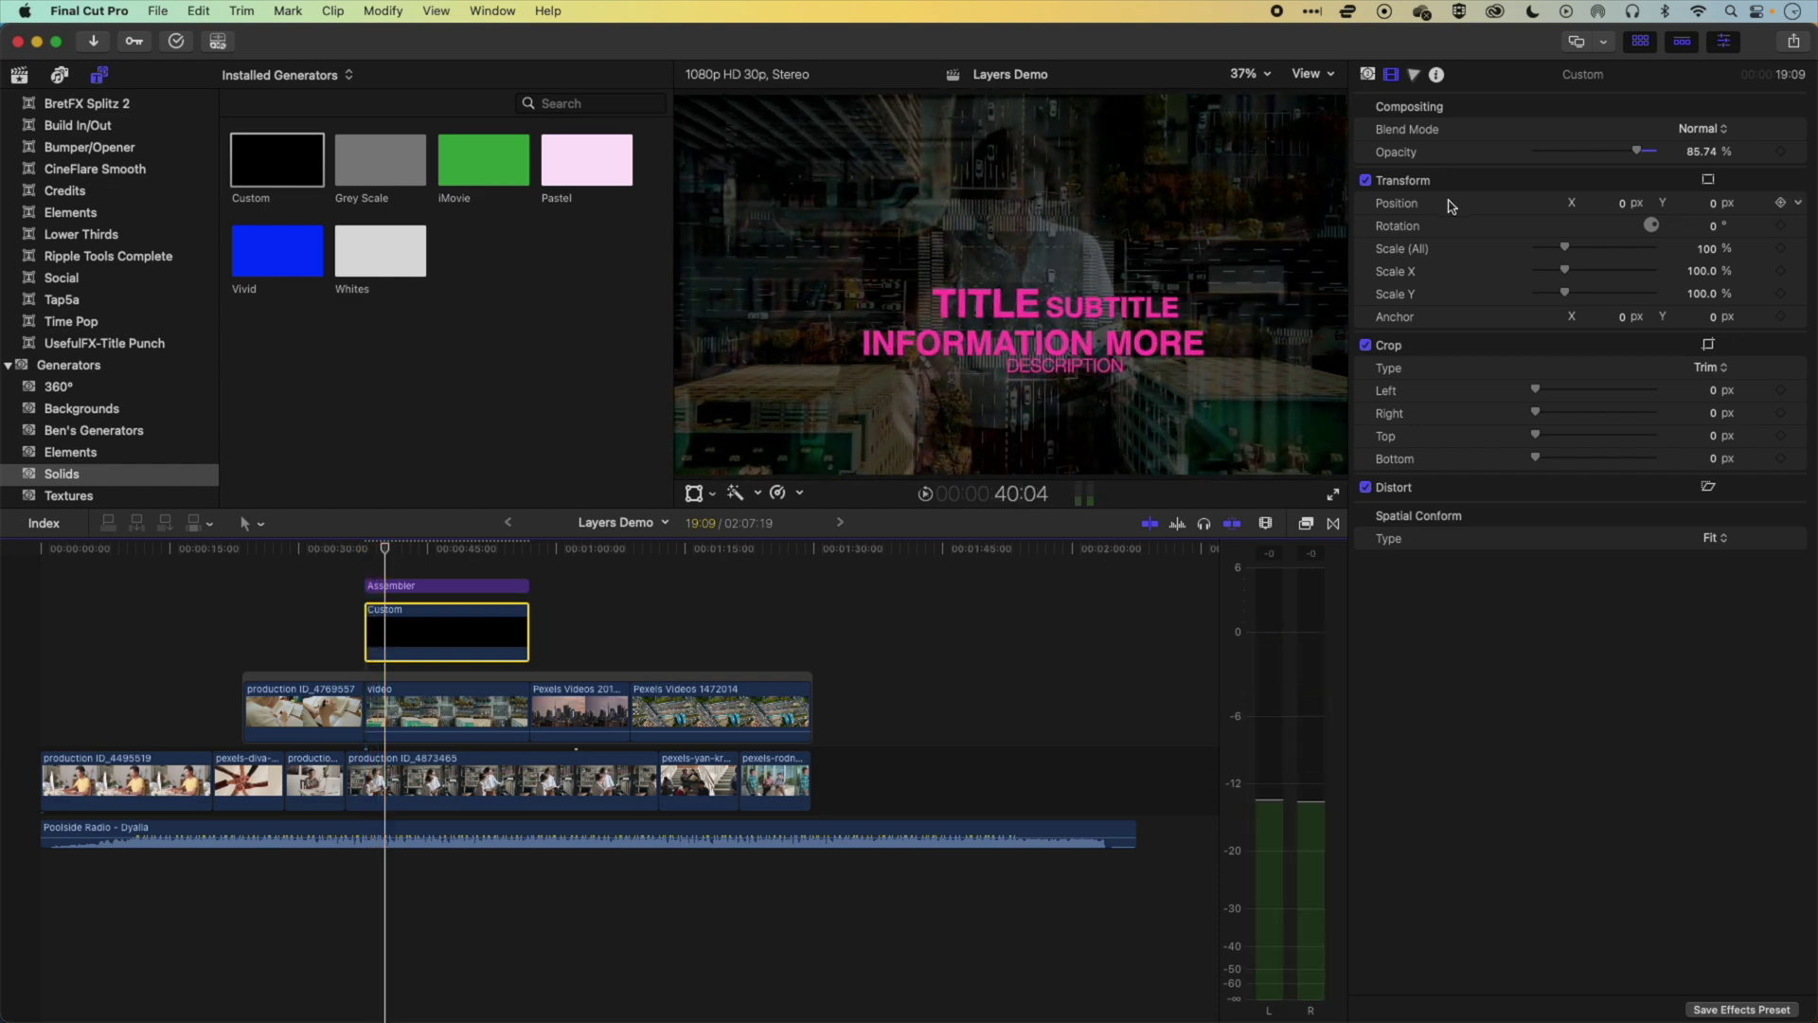
- Change the Custom solid's colour to a bright yellow-green
{"action": "left_click", "coordinate": [1367, 75]}
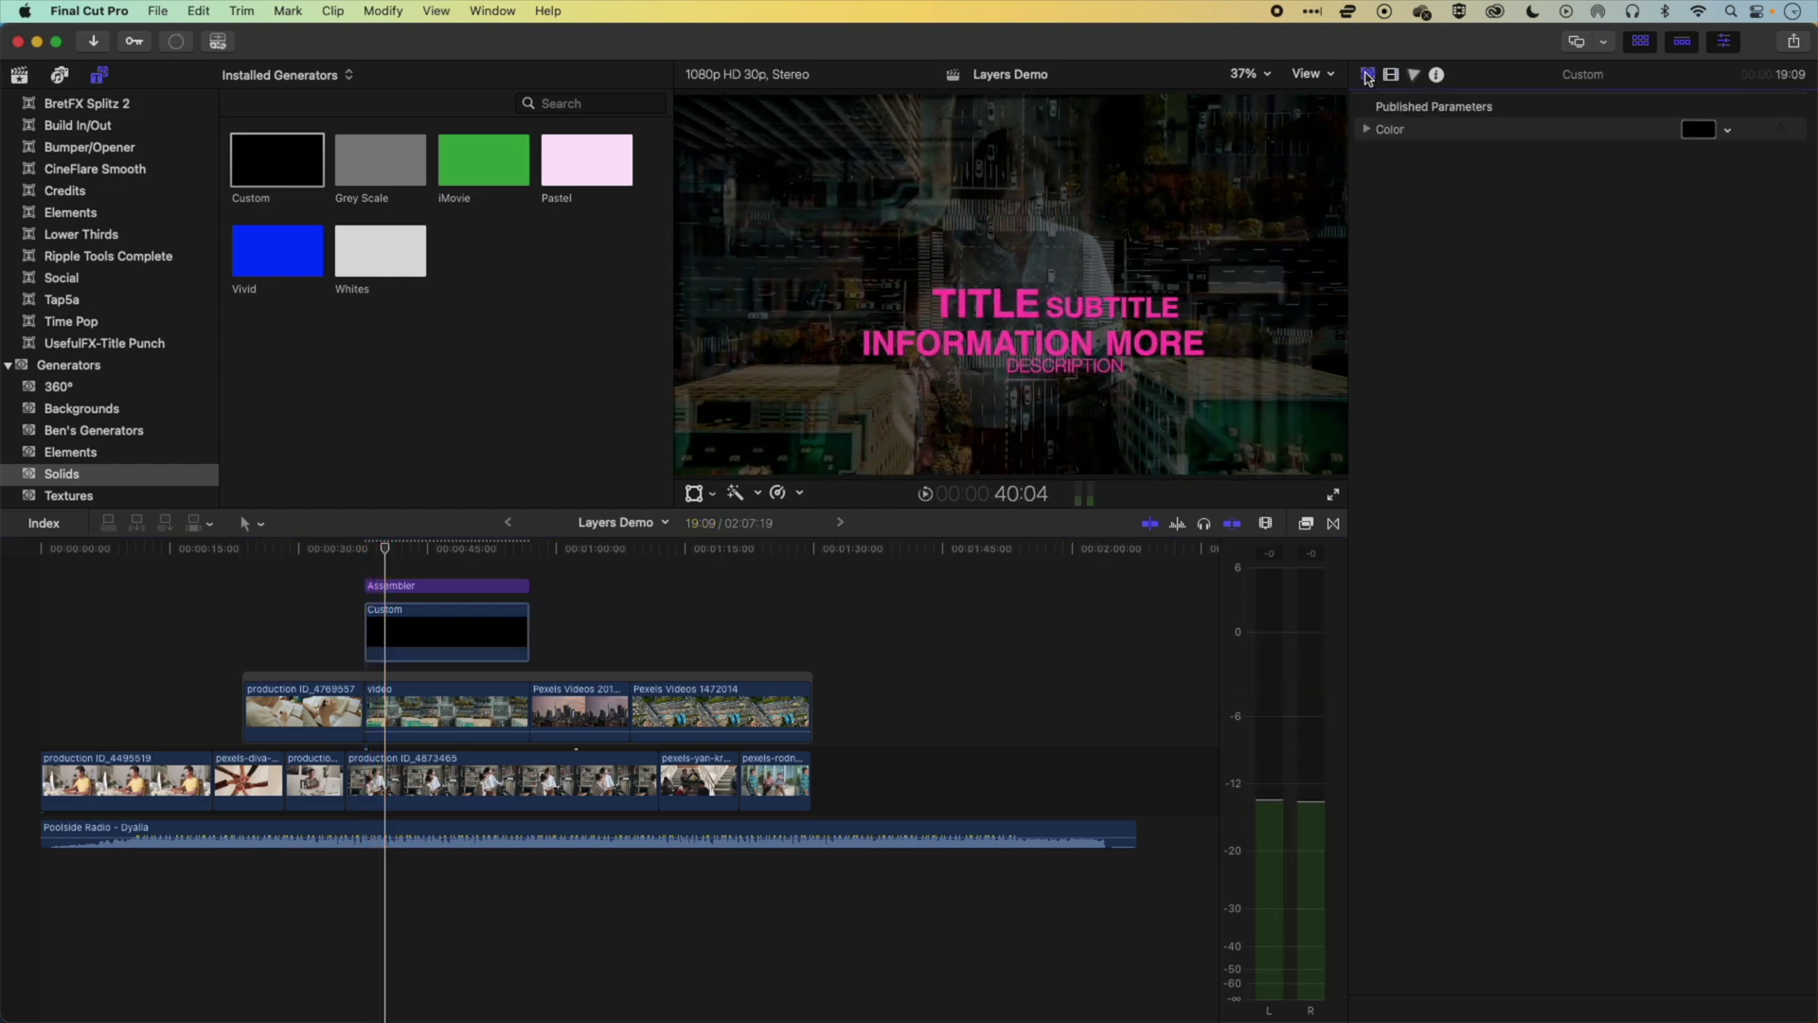
{"action": "left_click", "coordinate": [1729, 133]}
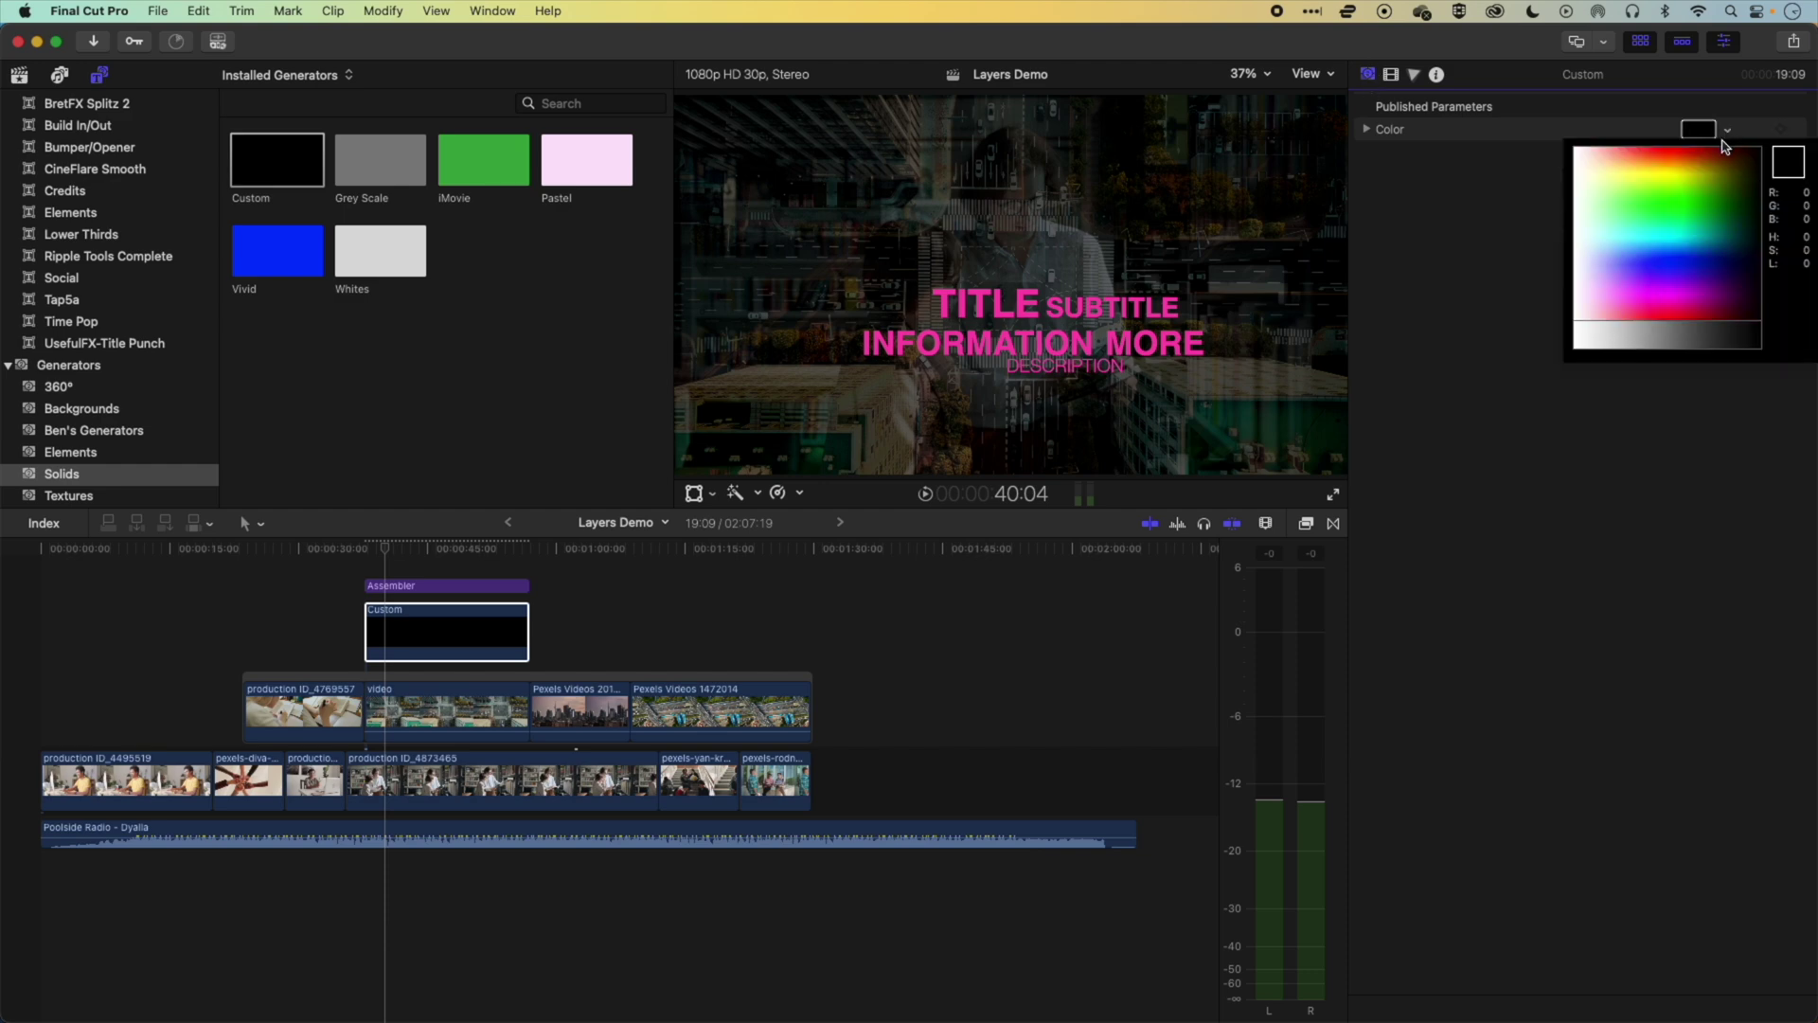
{"action": "left_click_drag", "start_coordinate": [1695, 189], "coordinate": [1695, 189]}
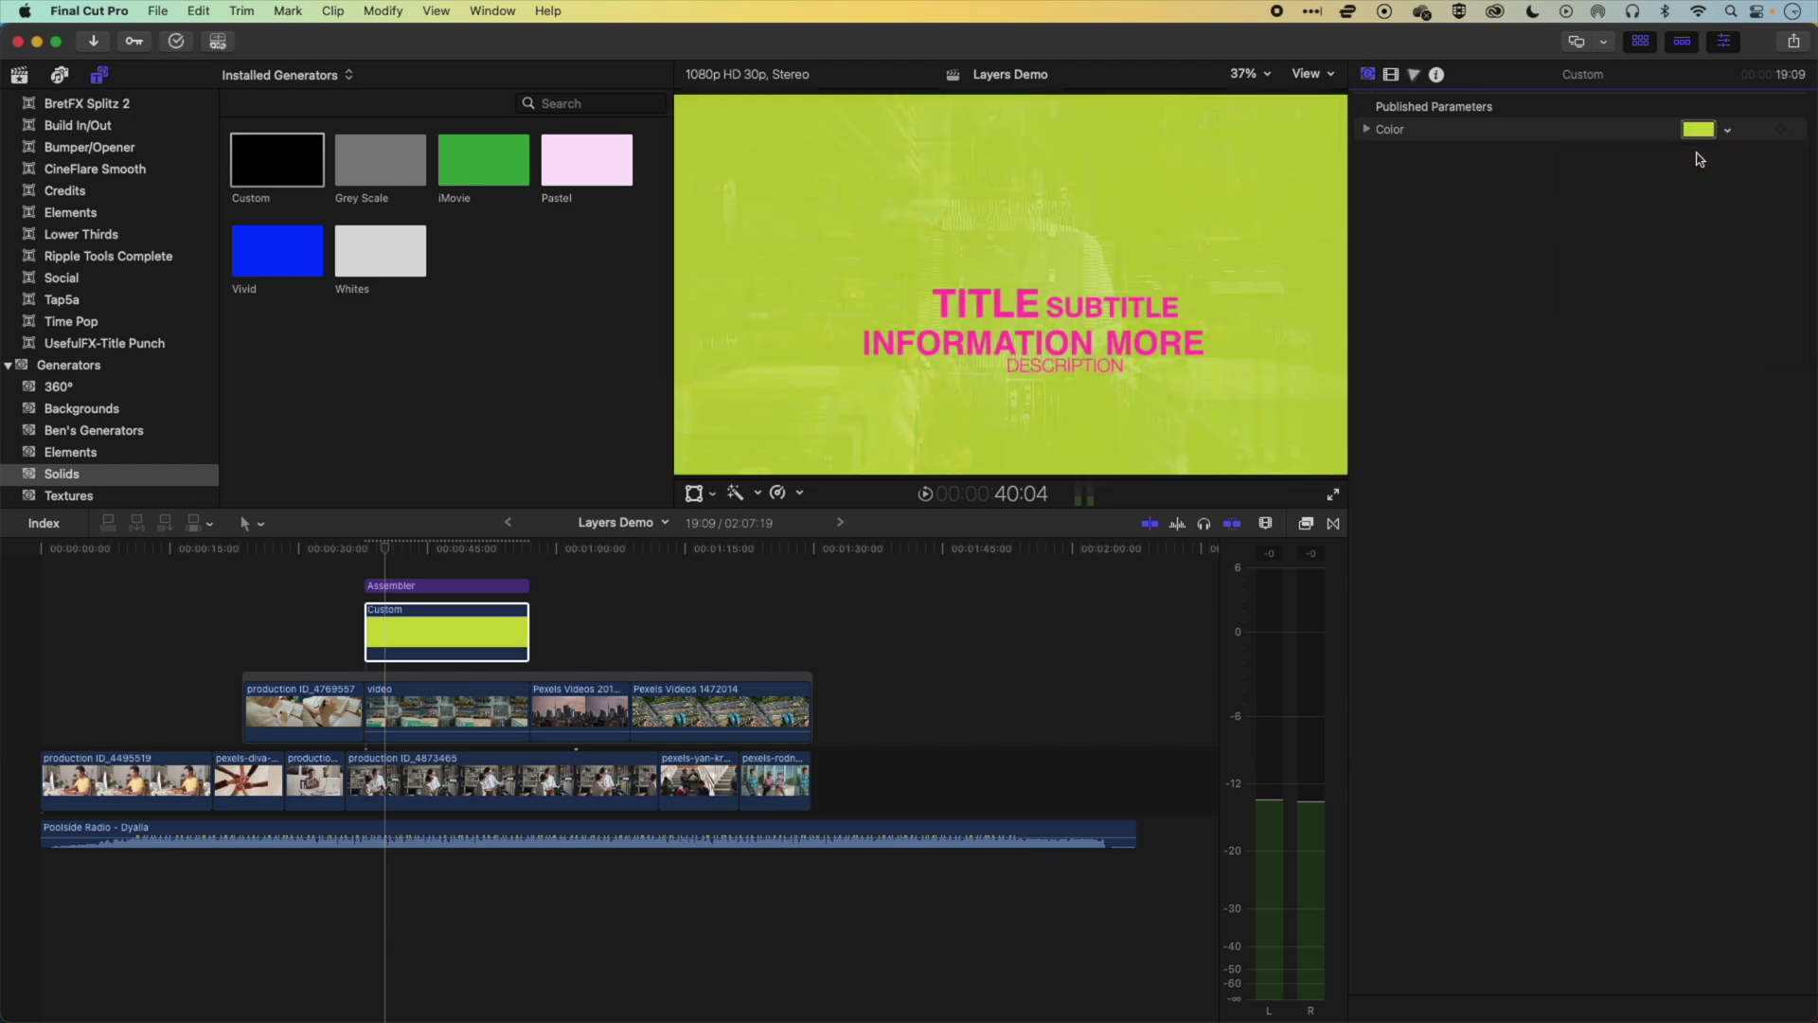
- Raise the Custom solid's opacity to 100% and try the Subtract, Darken, Multiply and Color Burn blend modes on it
{"action": "left_click", "coordinate": [1391, 75]}
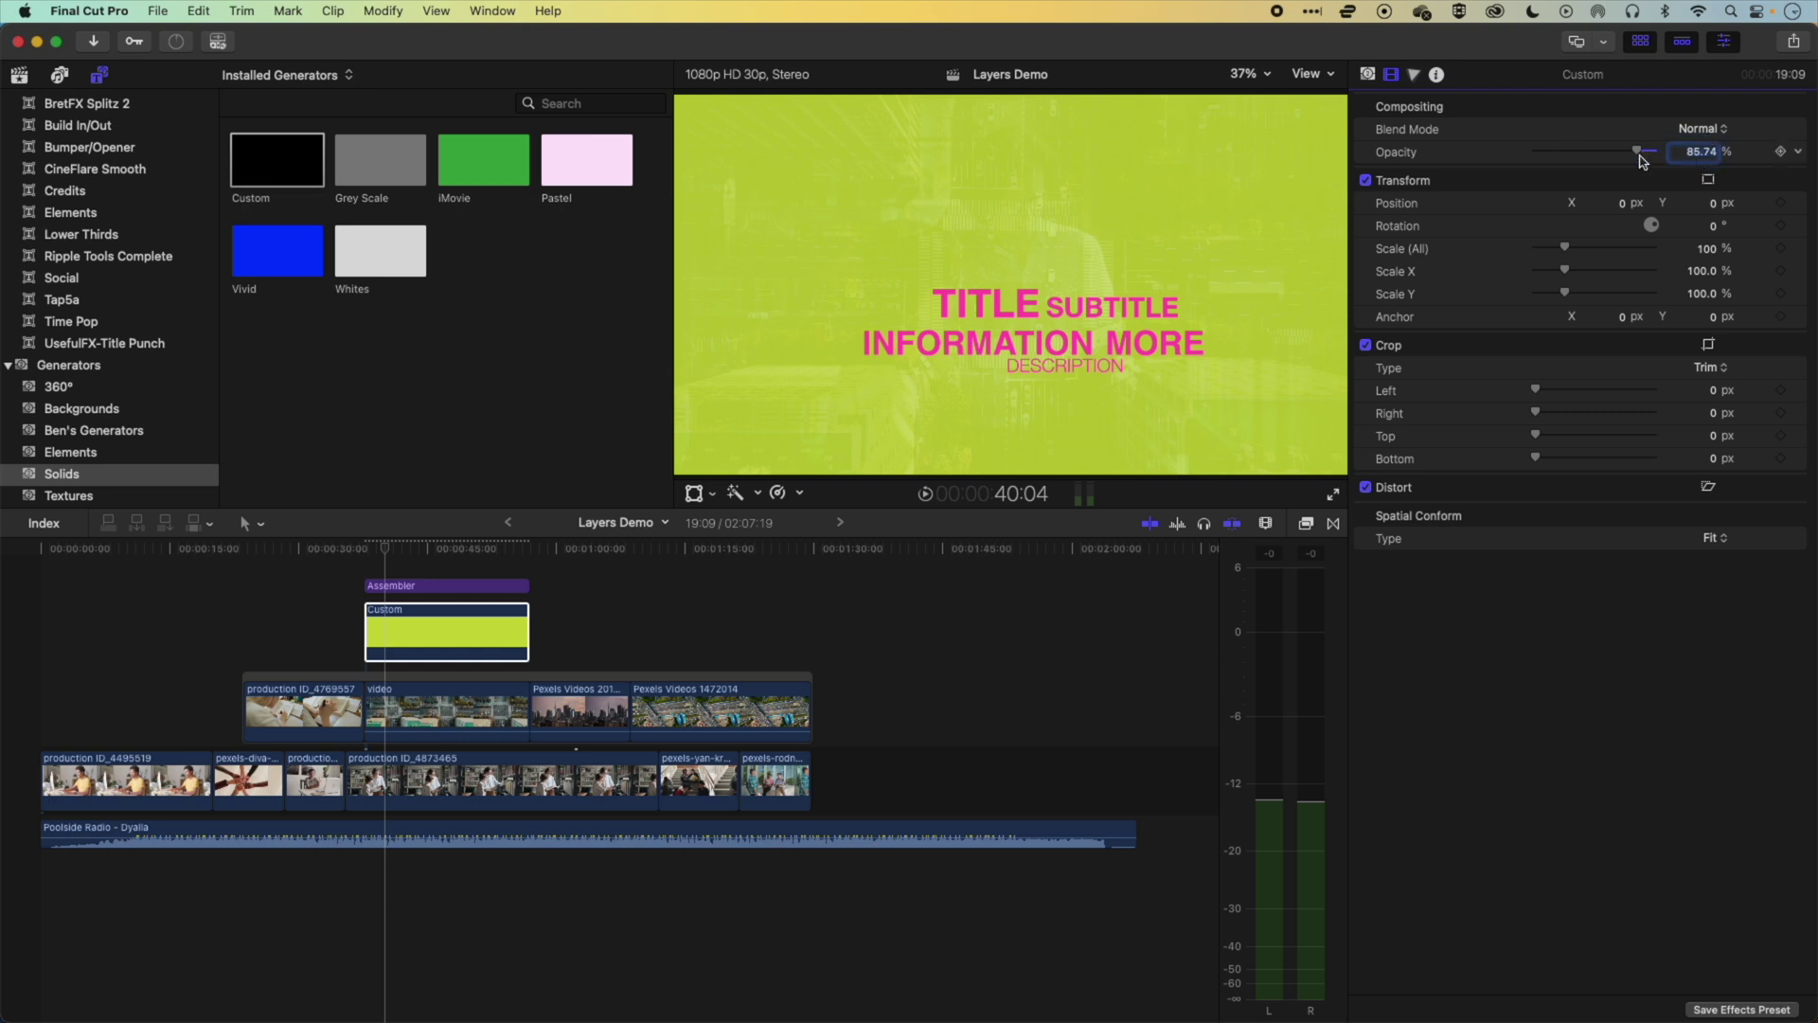
{"action": "mouse_move", "coordinate": [1640, 153]}
{"action": "left_mouse_down"}
{"action": "mouse_move", "coordinate": [1575, 154]}
{"action": "mouse_move", "coordinate": [1657, 153]}
{"action": "left_mouse_up"}
{"action": "left_click", "coordinate": [1698, 129]}
{"action": "left_click", "coordinate": [1699, 159]}
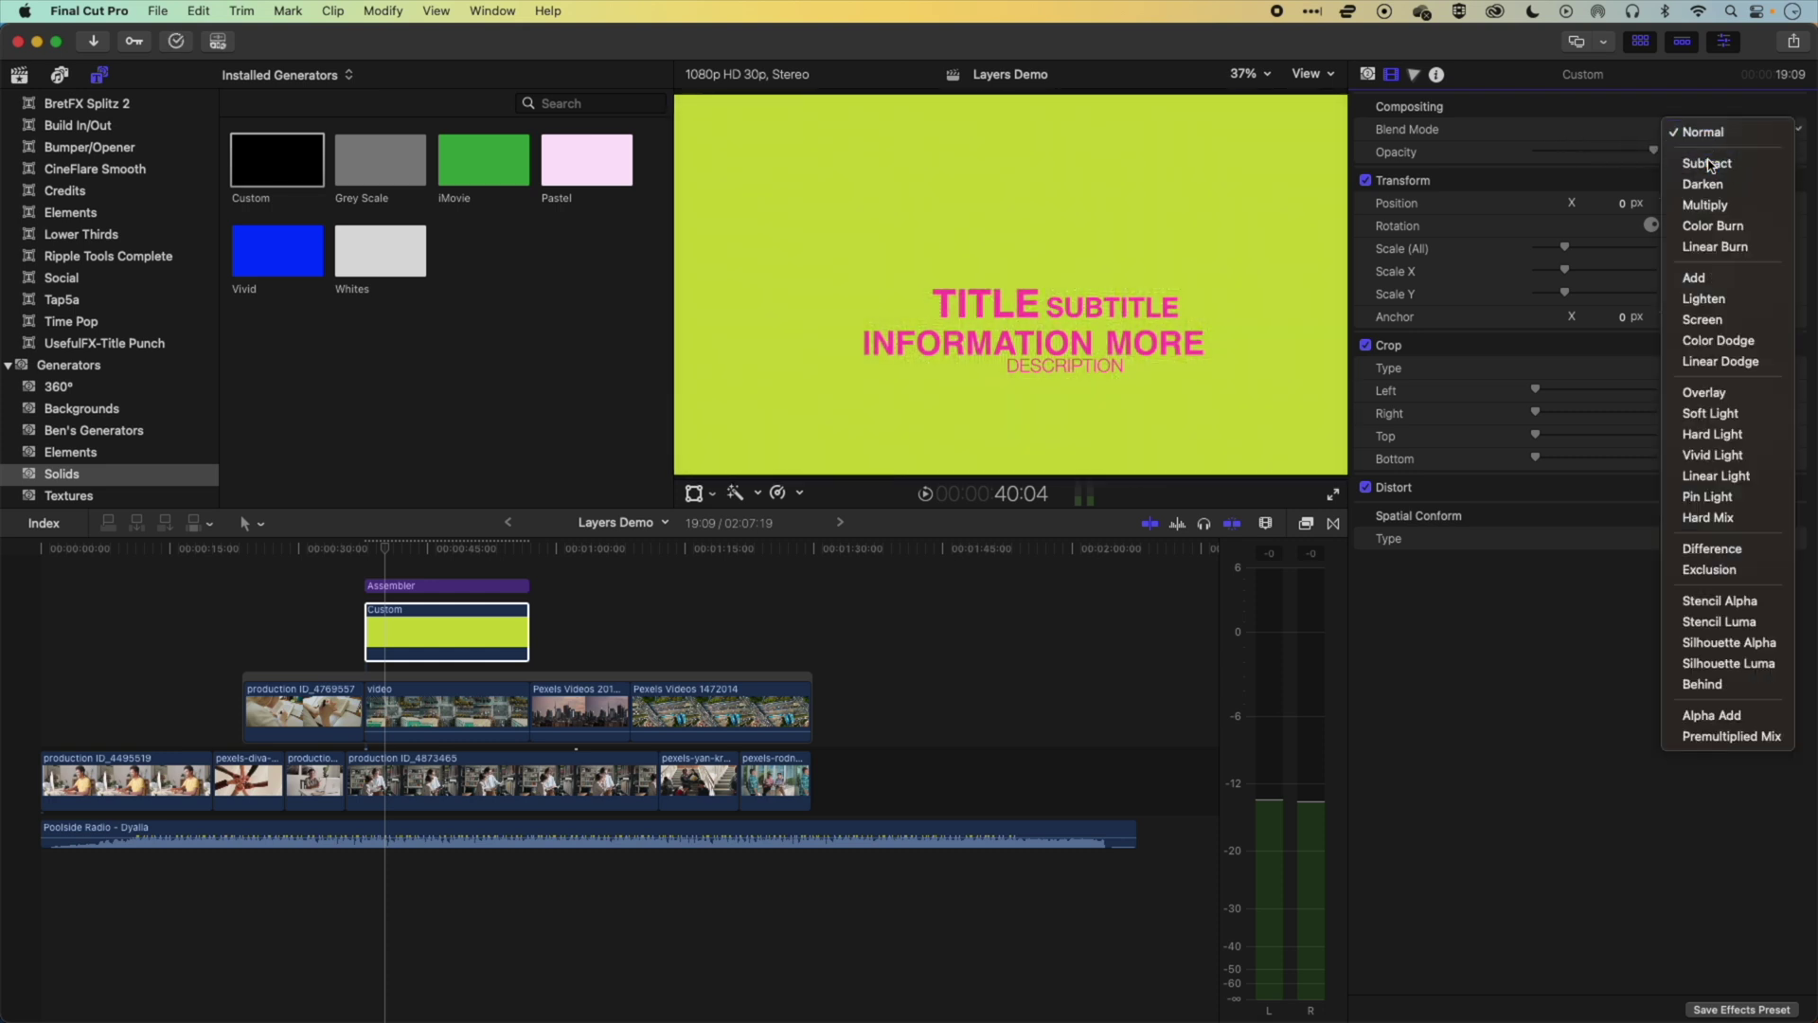
{"action": "left_click", "coordinate": [1702, 128]}
{"action": "left_click", "coordinate": [1694, 152]}
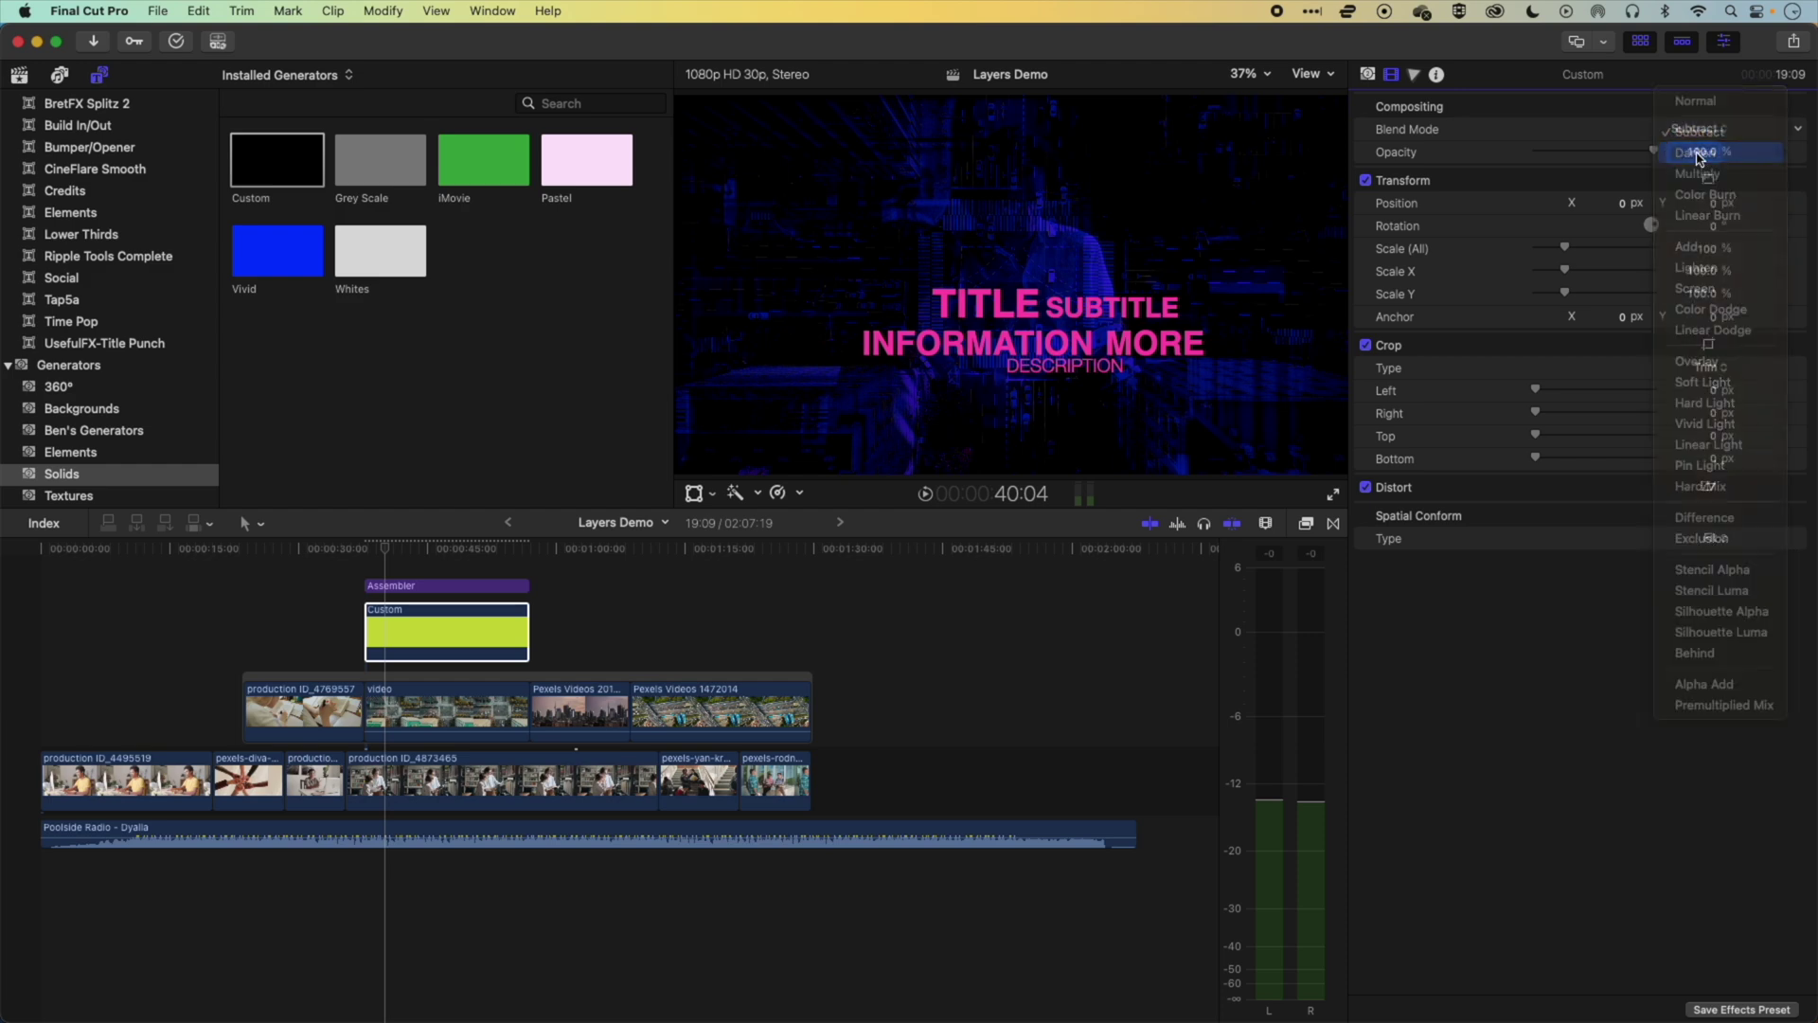
{"action": "left_click", "coordinate": [1695, 133]}
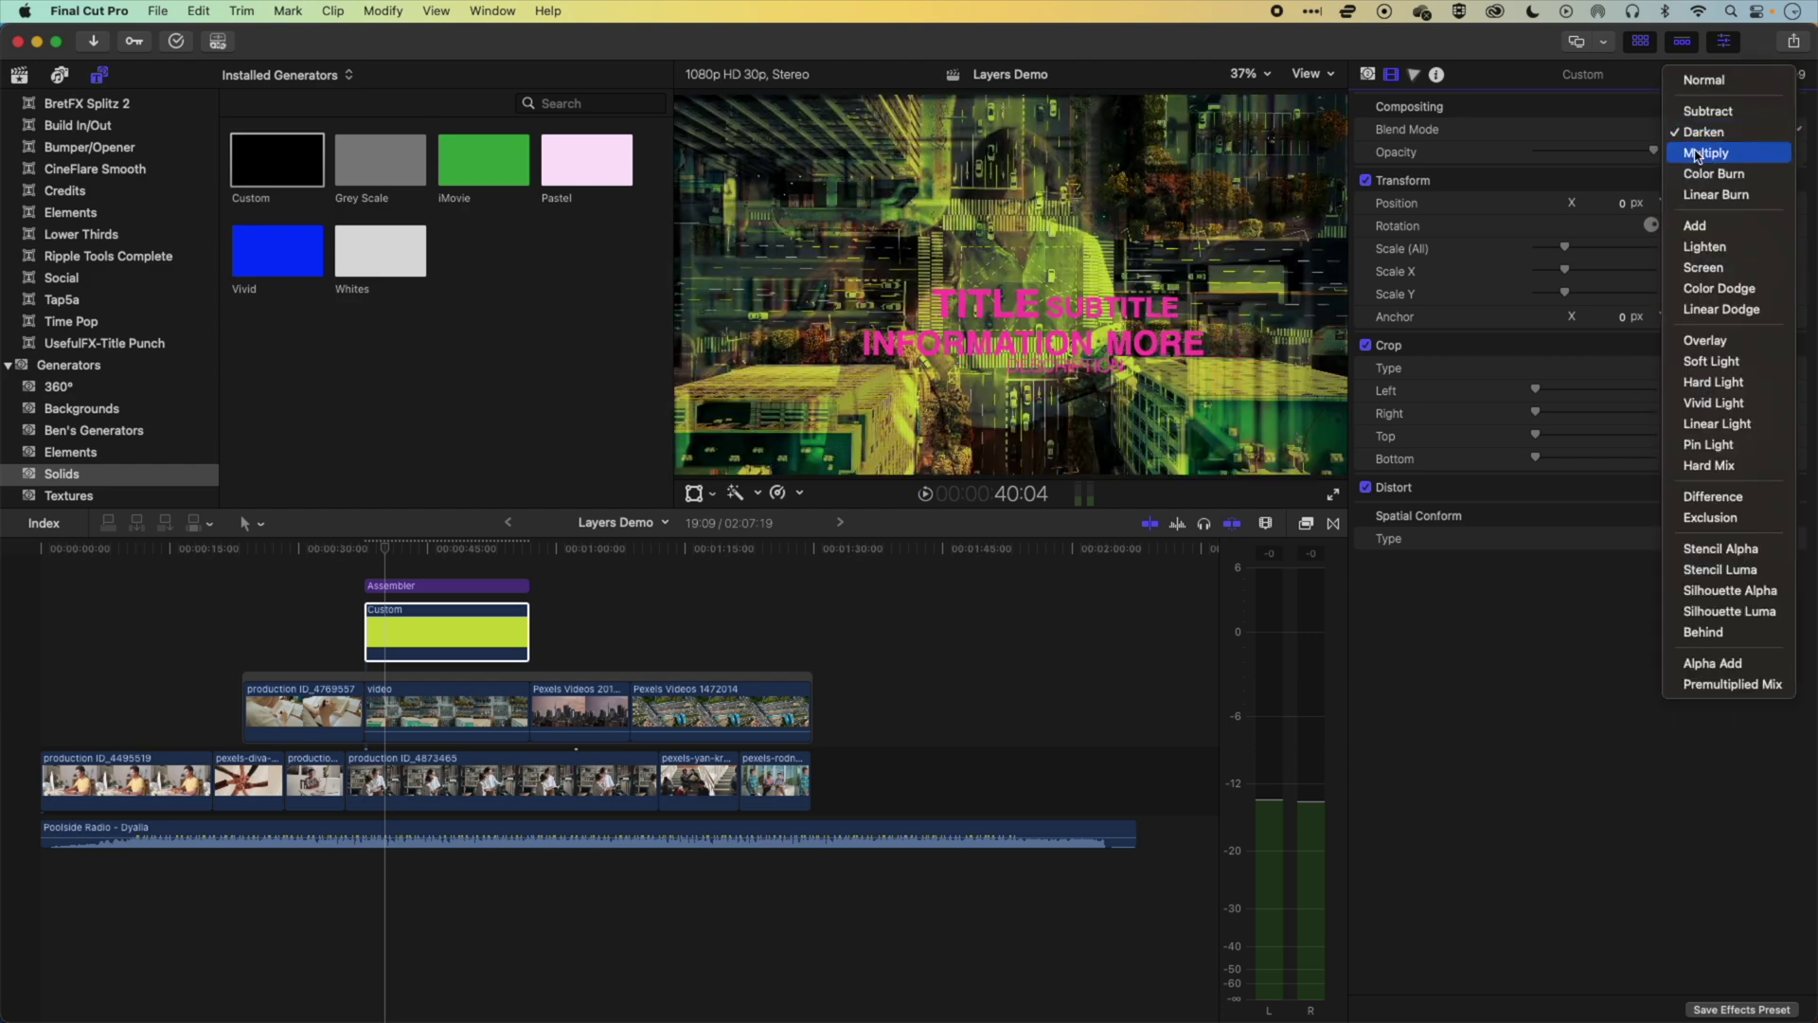
{"action": "left_click", "coordinate": [1697, 150]}
{"action": "left_click", "coordinate": [1695, 130]}
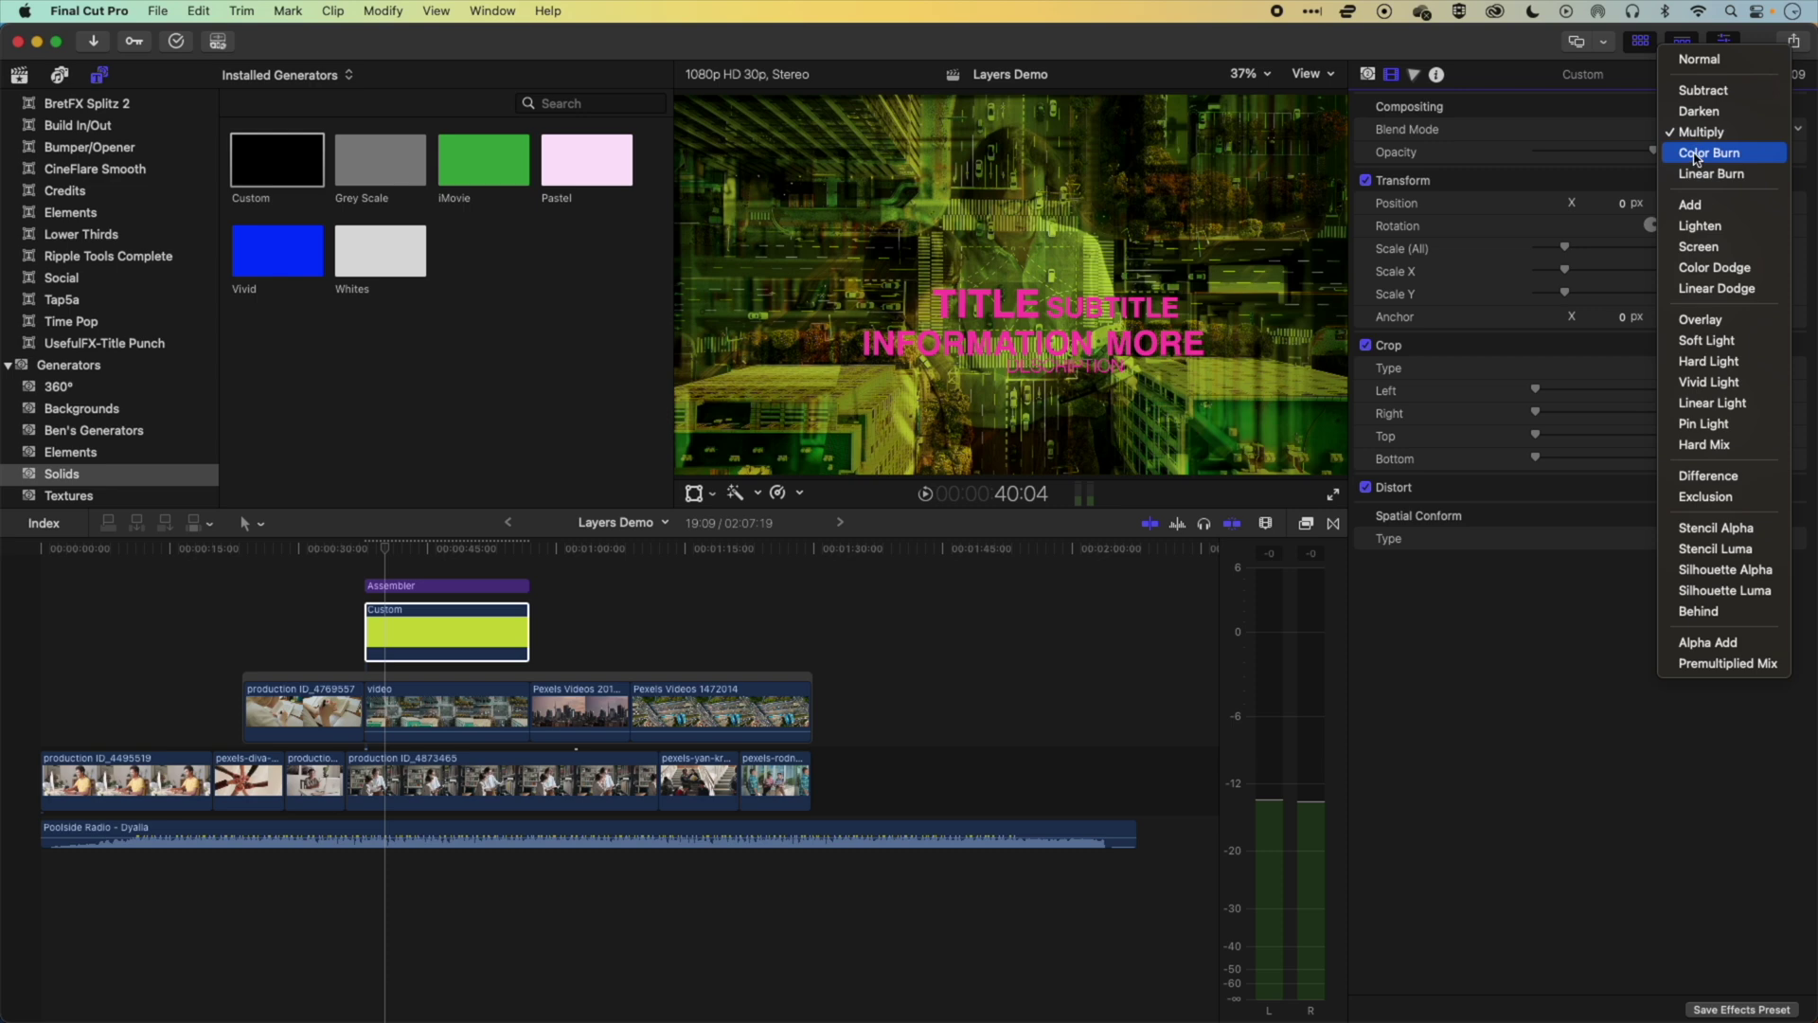
{"action": "left_click", "coordinate": [1695, 153]}
- Set the Custom solid's blend mode to Lighten and play the composite from the start of the title
{"action": "left_click", "coordinate": [1694, 130]}
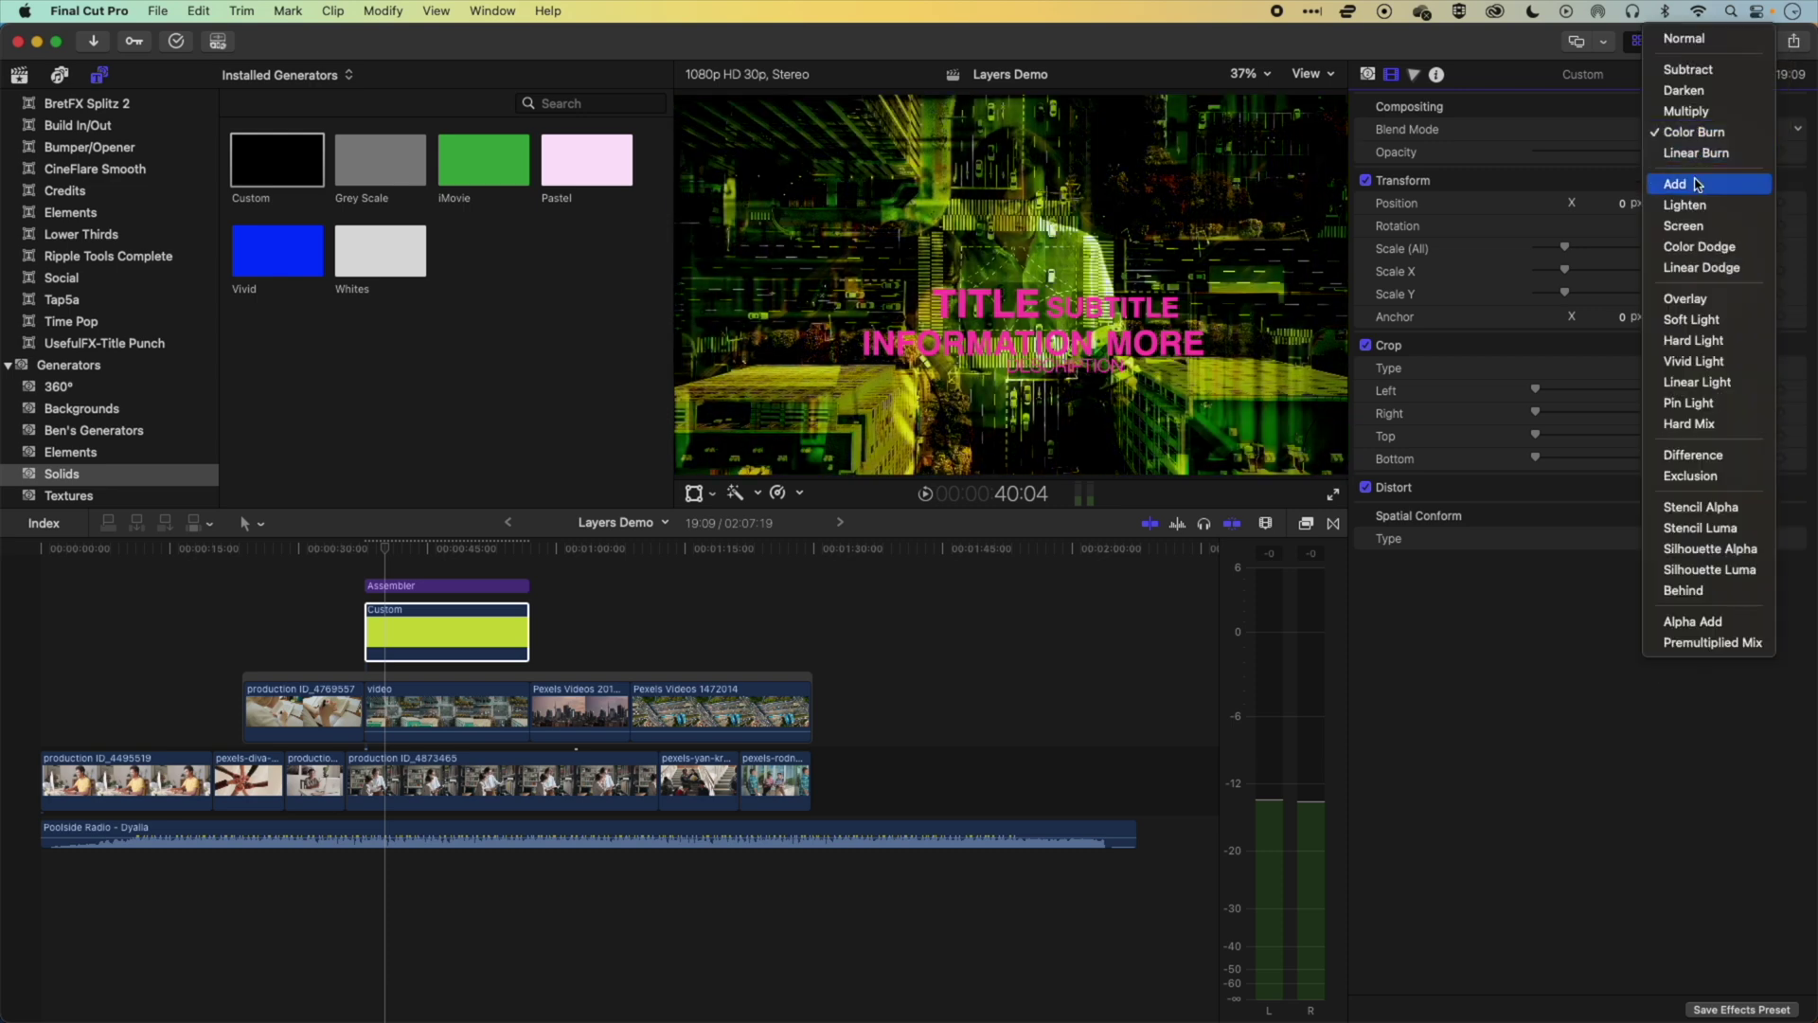
{"action": "left_click", "coordinate": [1694, 205]}
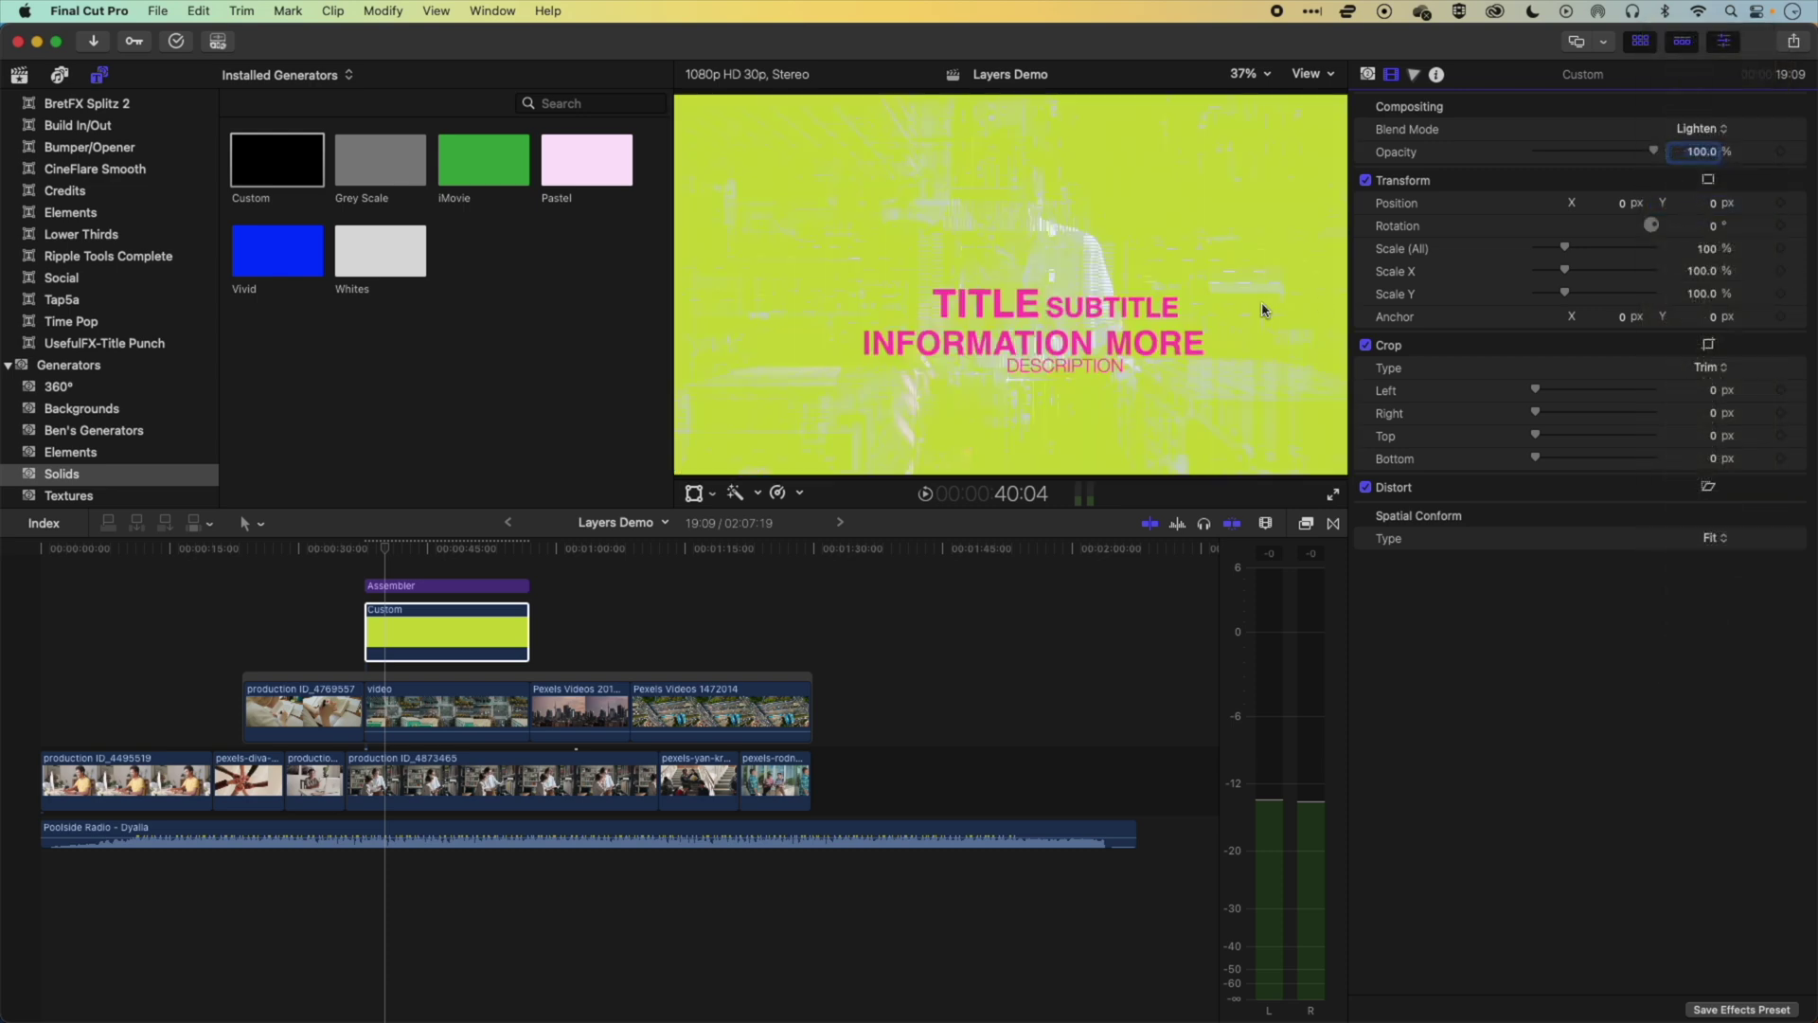
{"action": "left_click", "coordinate": [365, 547]}
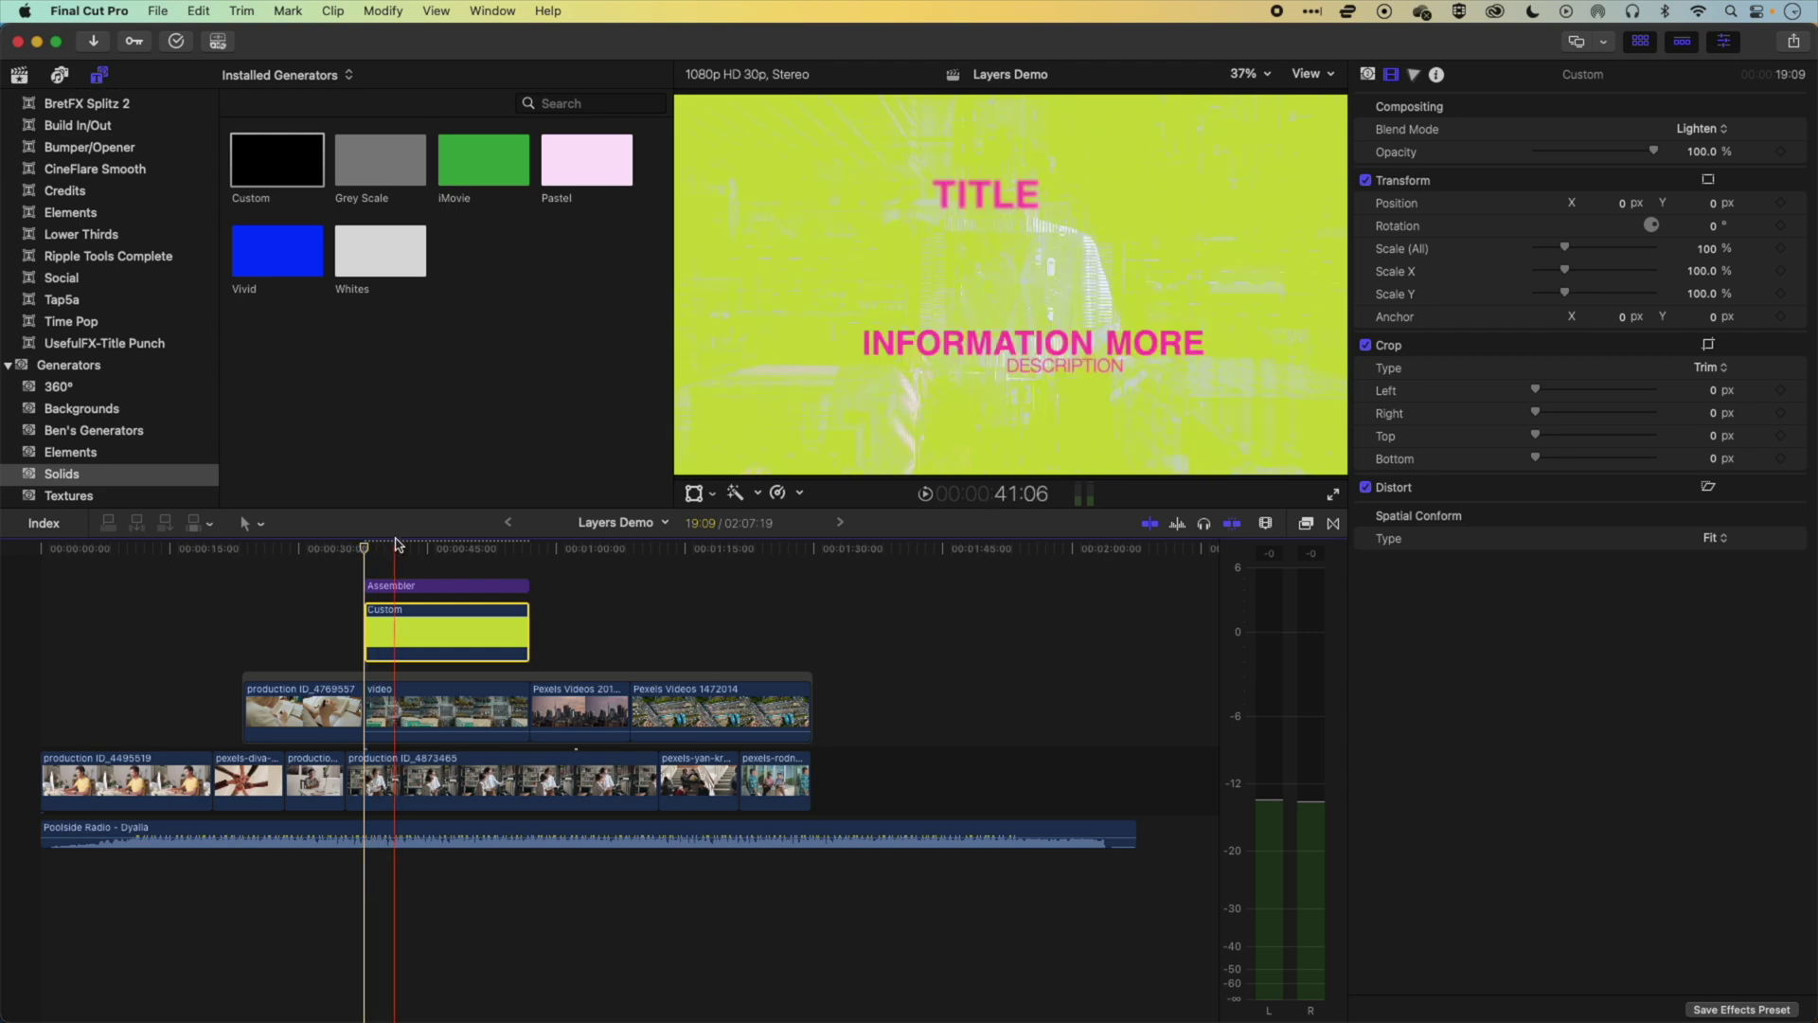
{"action": "key", "text": "space"}
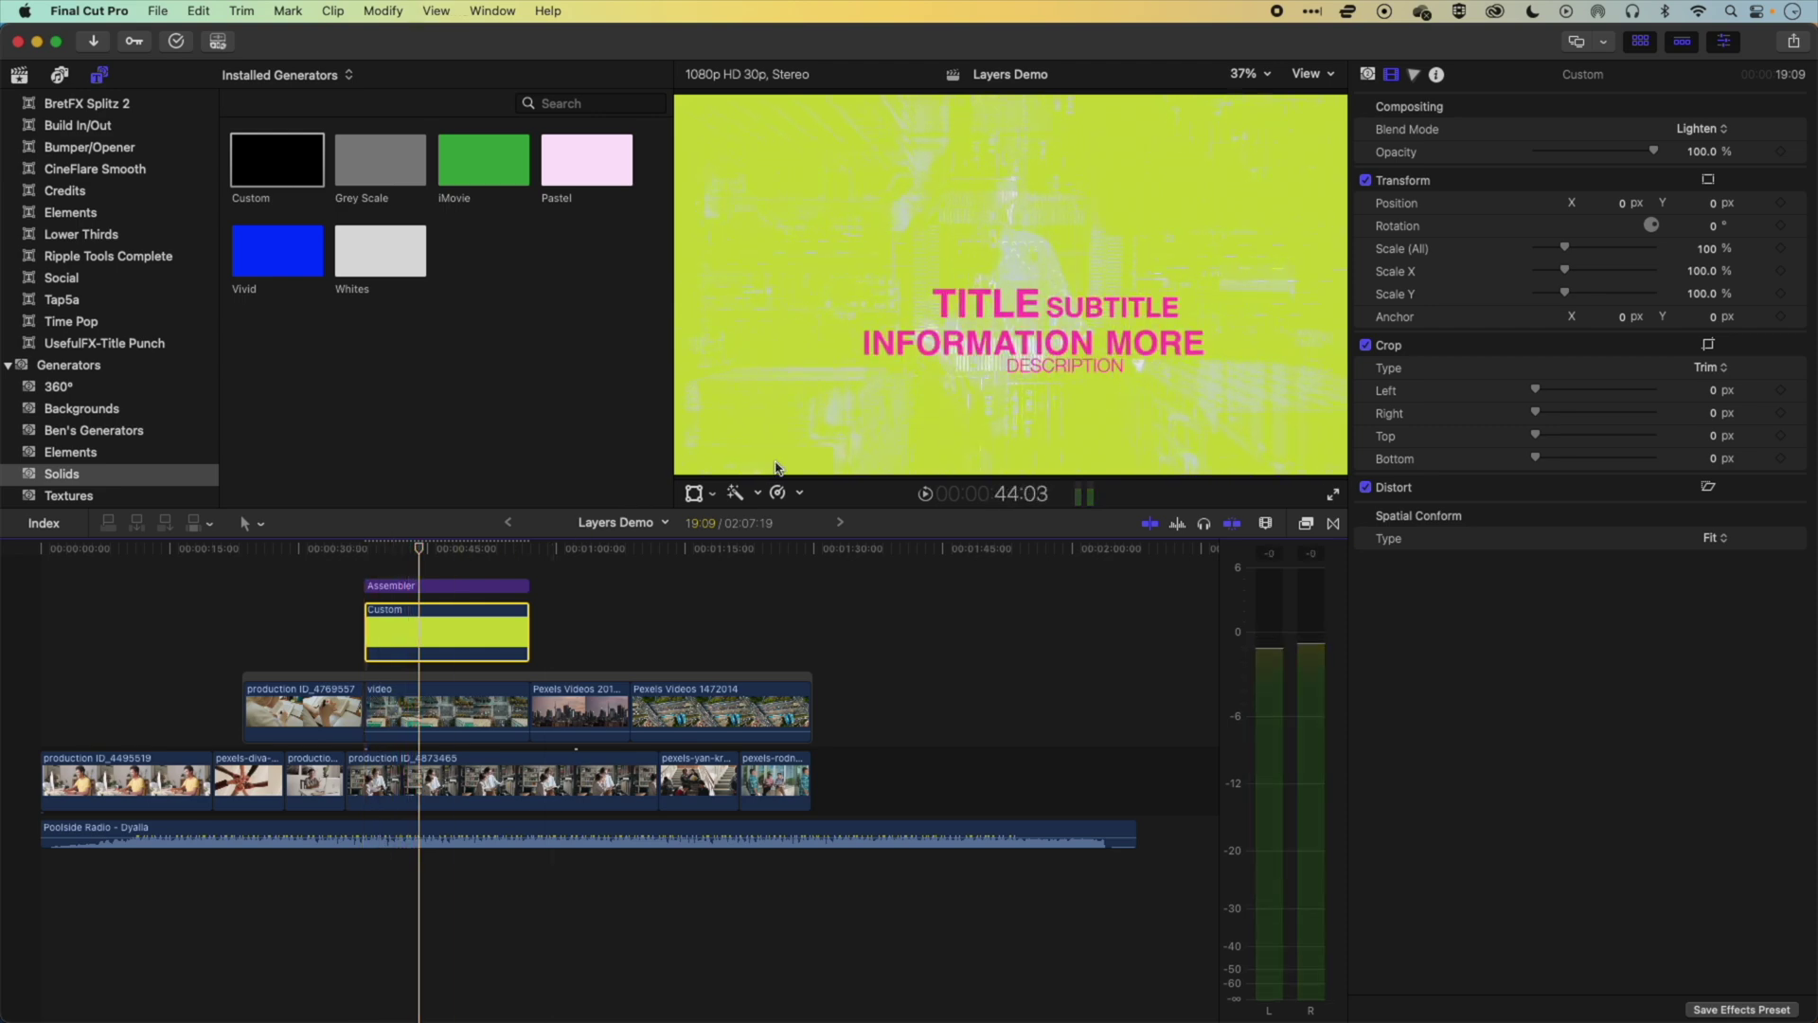
- Stop playback, select the Custom solid under the Assembler title and lower its opacity to 65.68%
{"action": "left_click", "coordinate": [548, 900]}
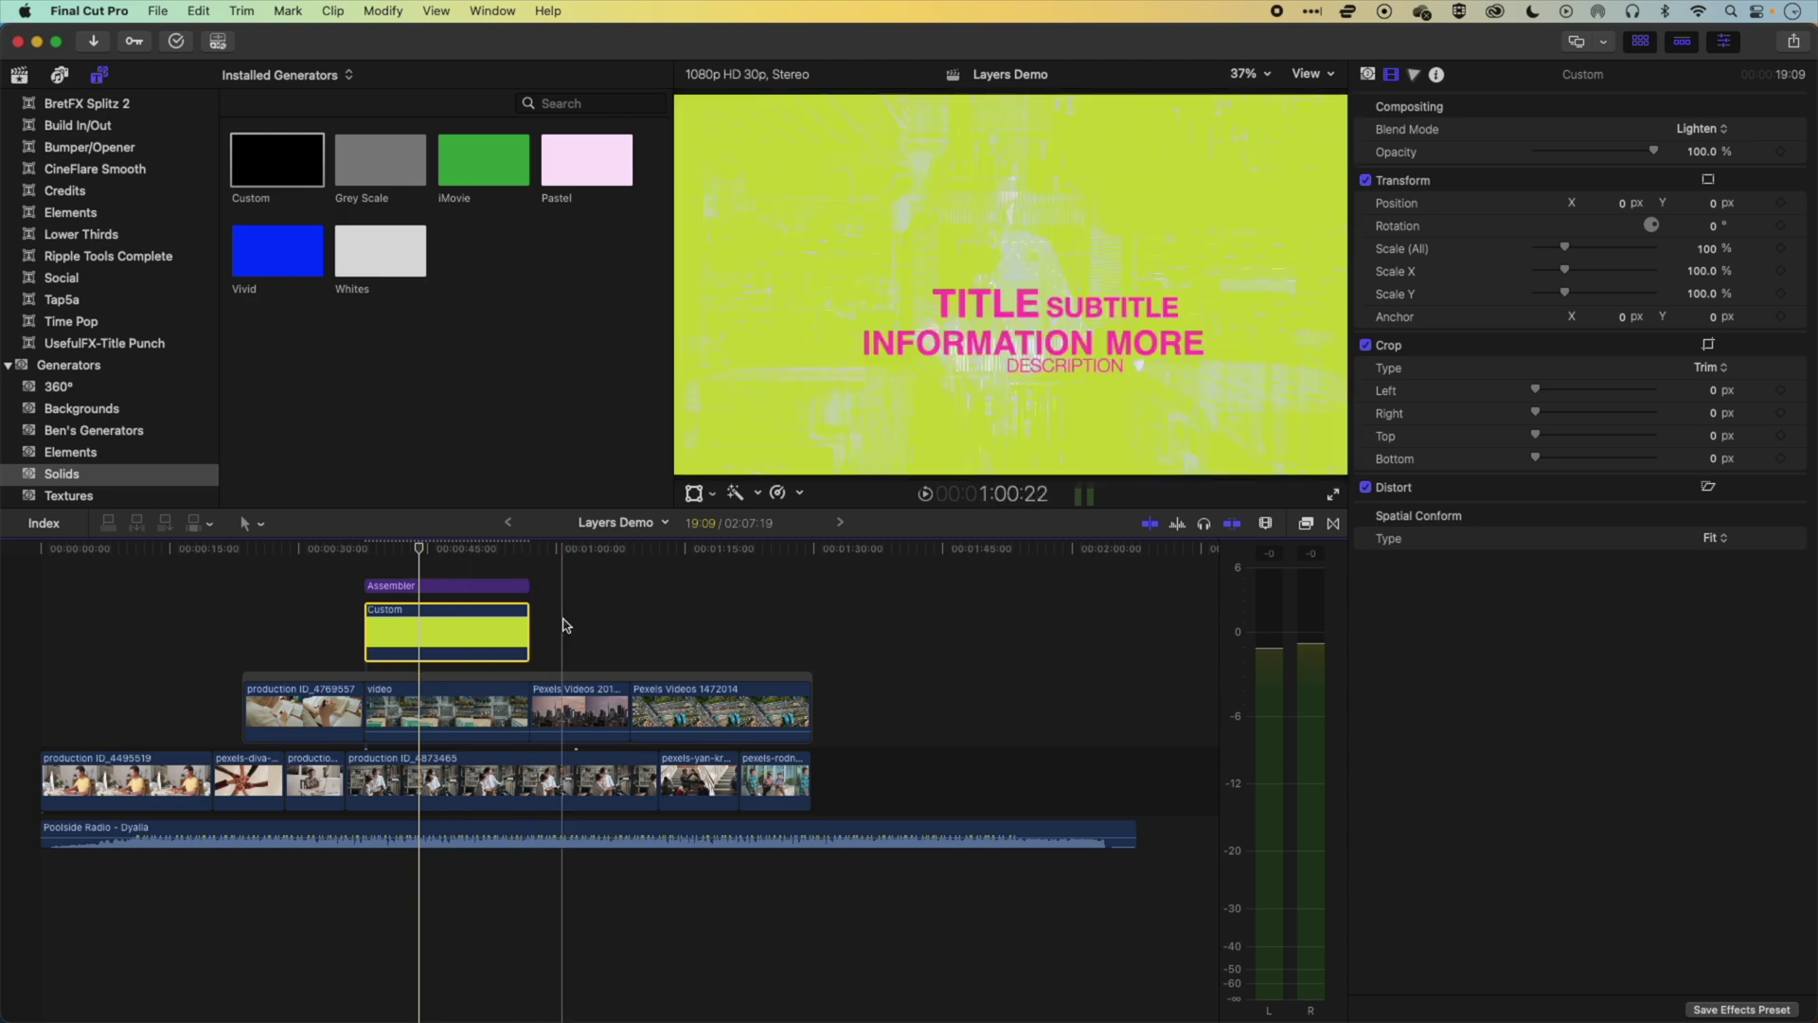
{"action": "left_click", "coordinate": [423, 582]}
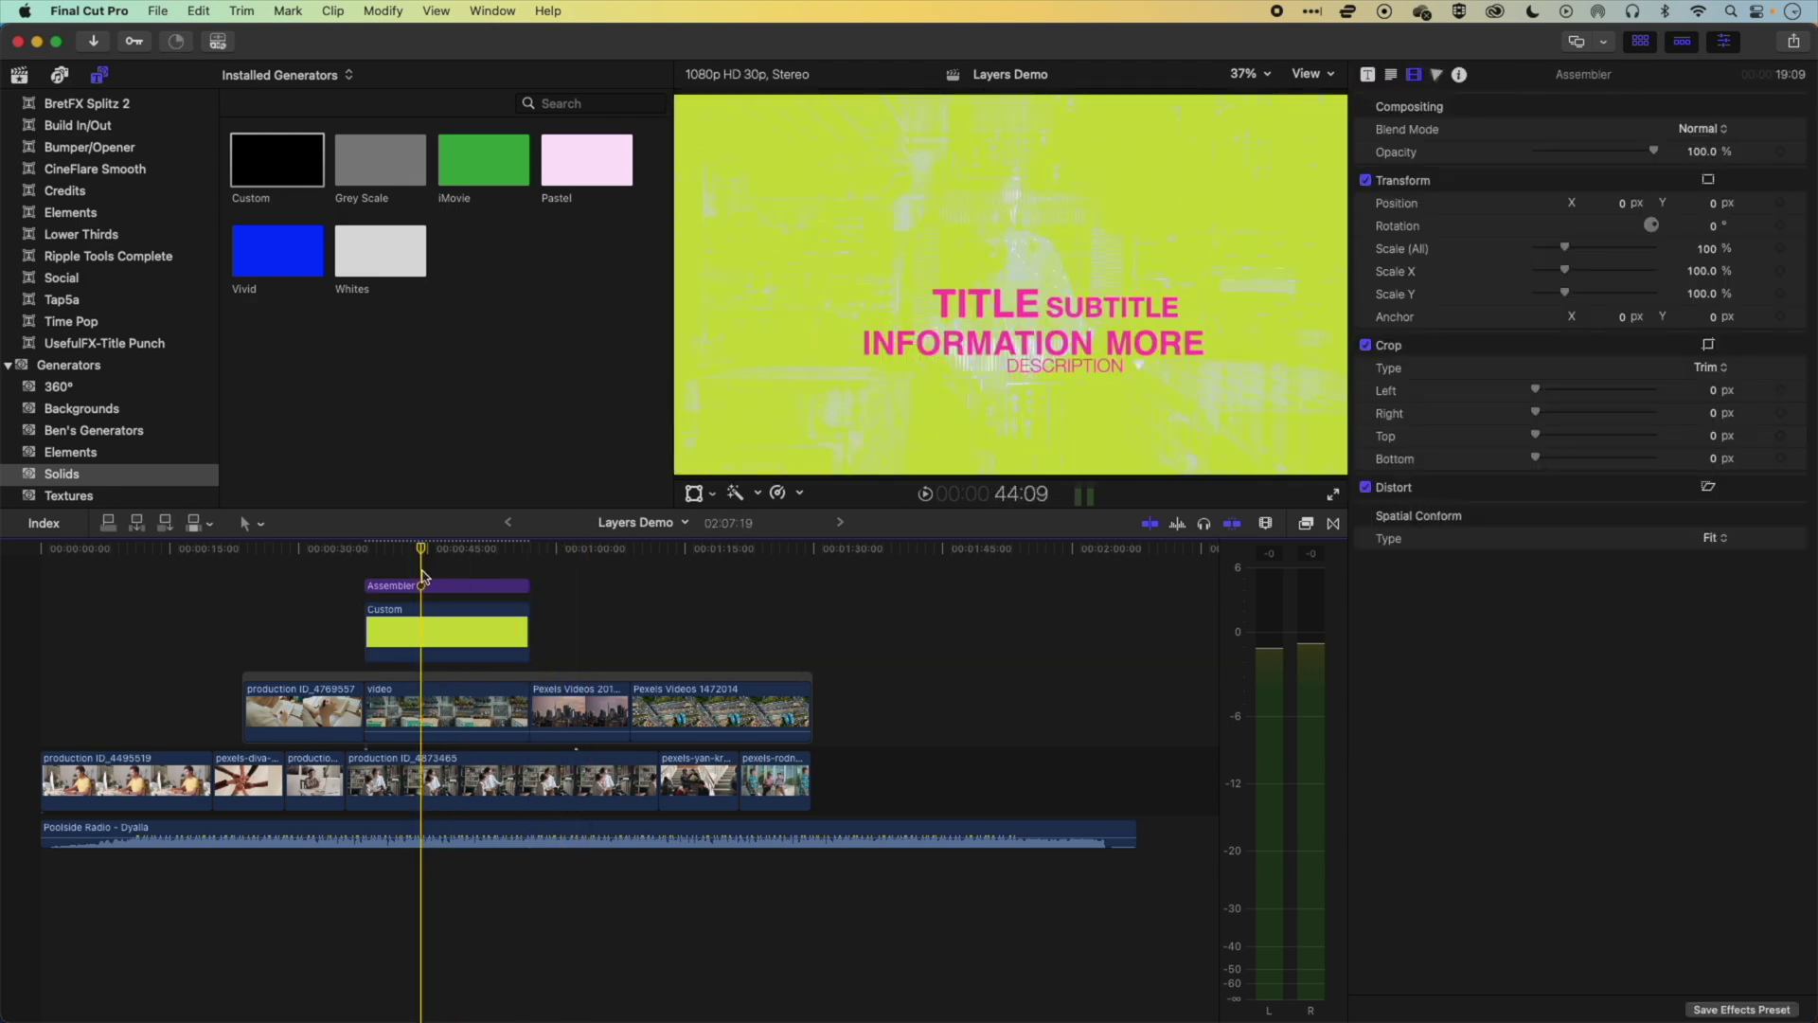
{"action": "left_click", "coordinate": [423, 606]}
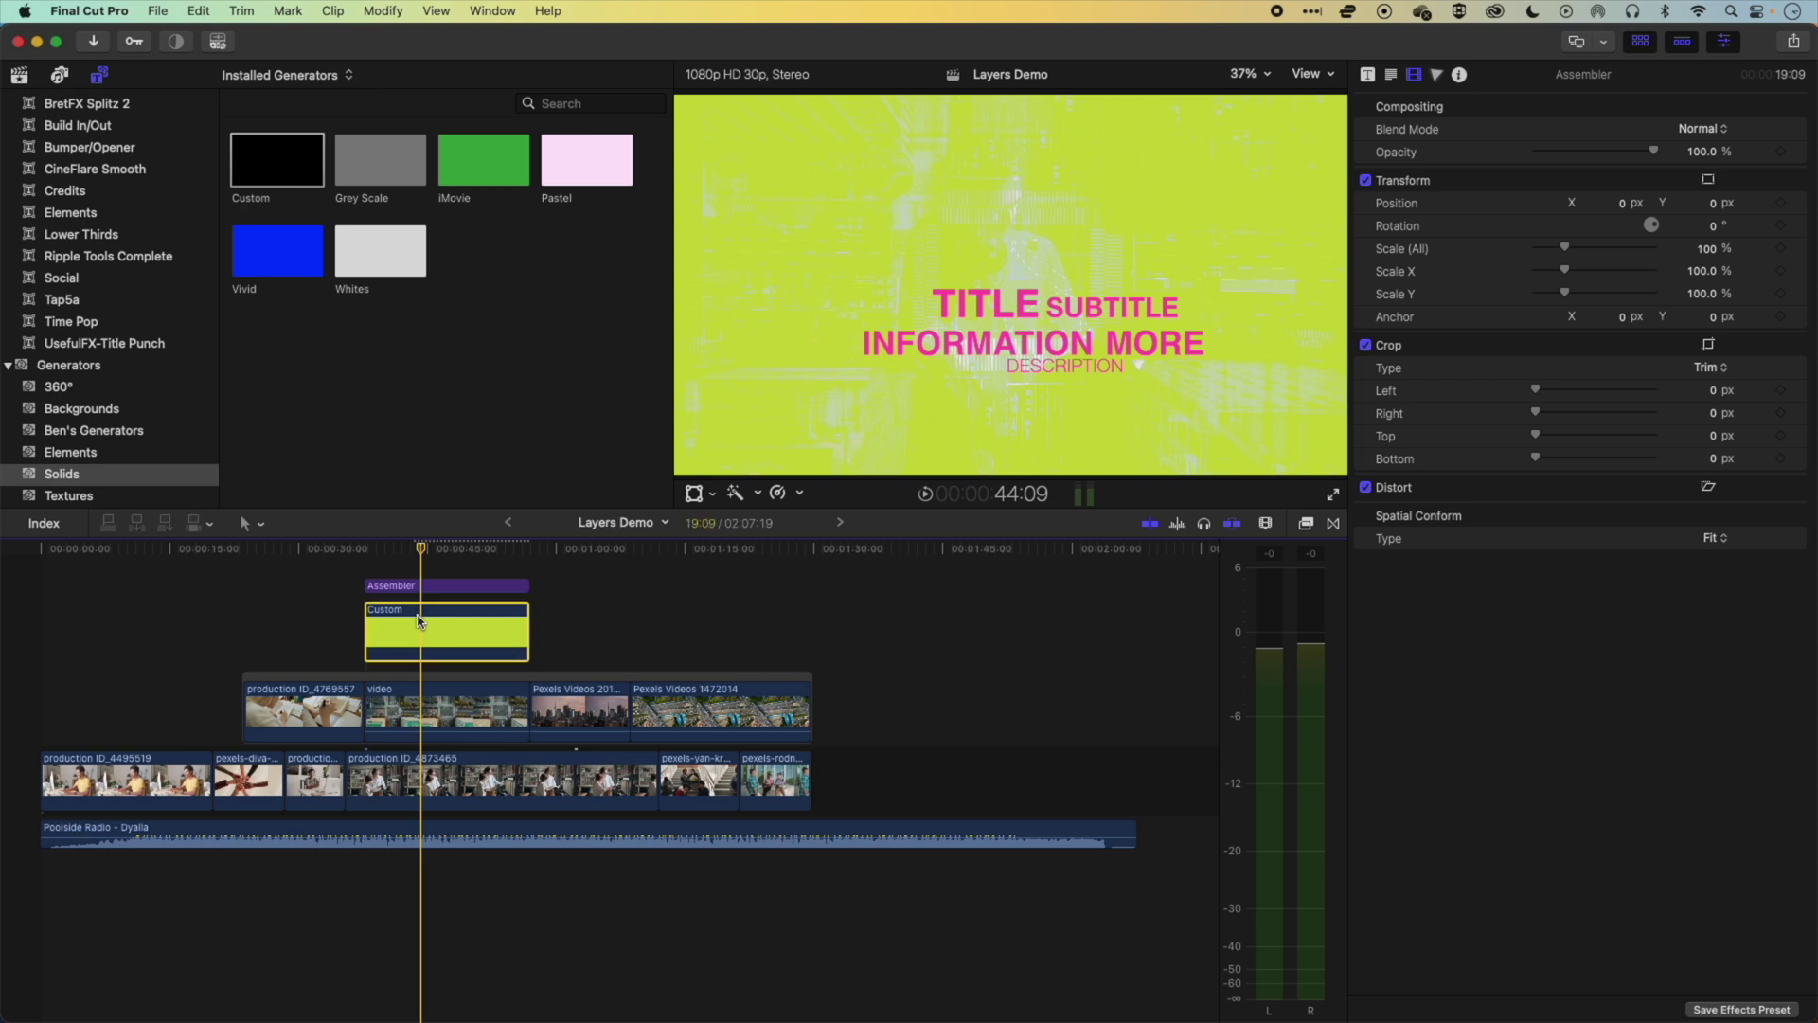
{"action": "left_click_drag", "start_coordinate": [1655, 155], "coordinate": [1616, 154]}
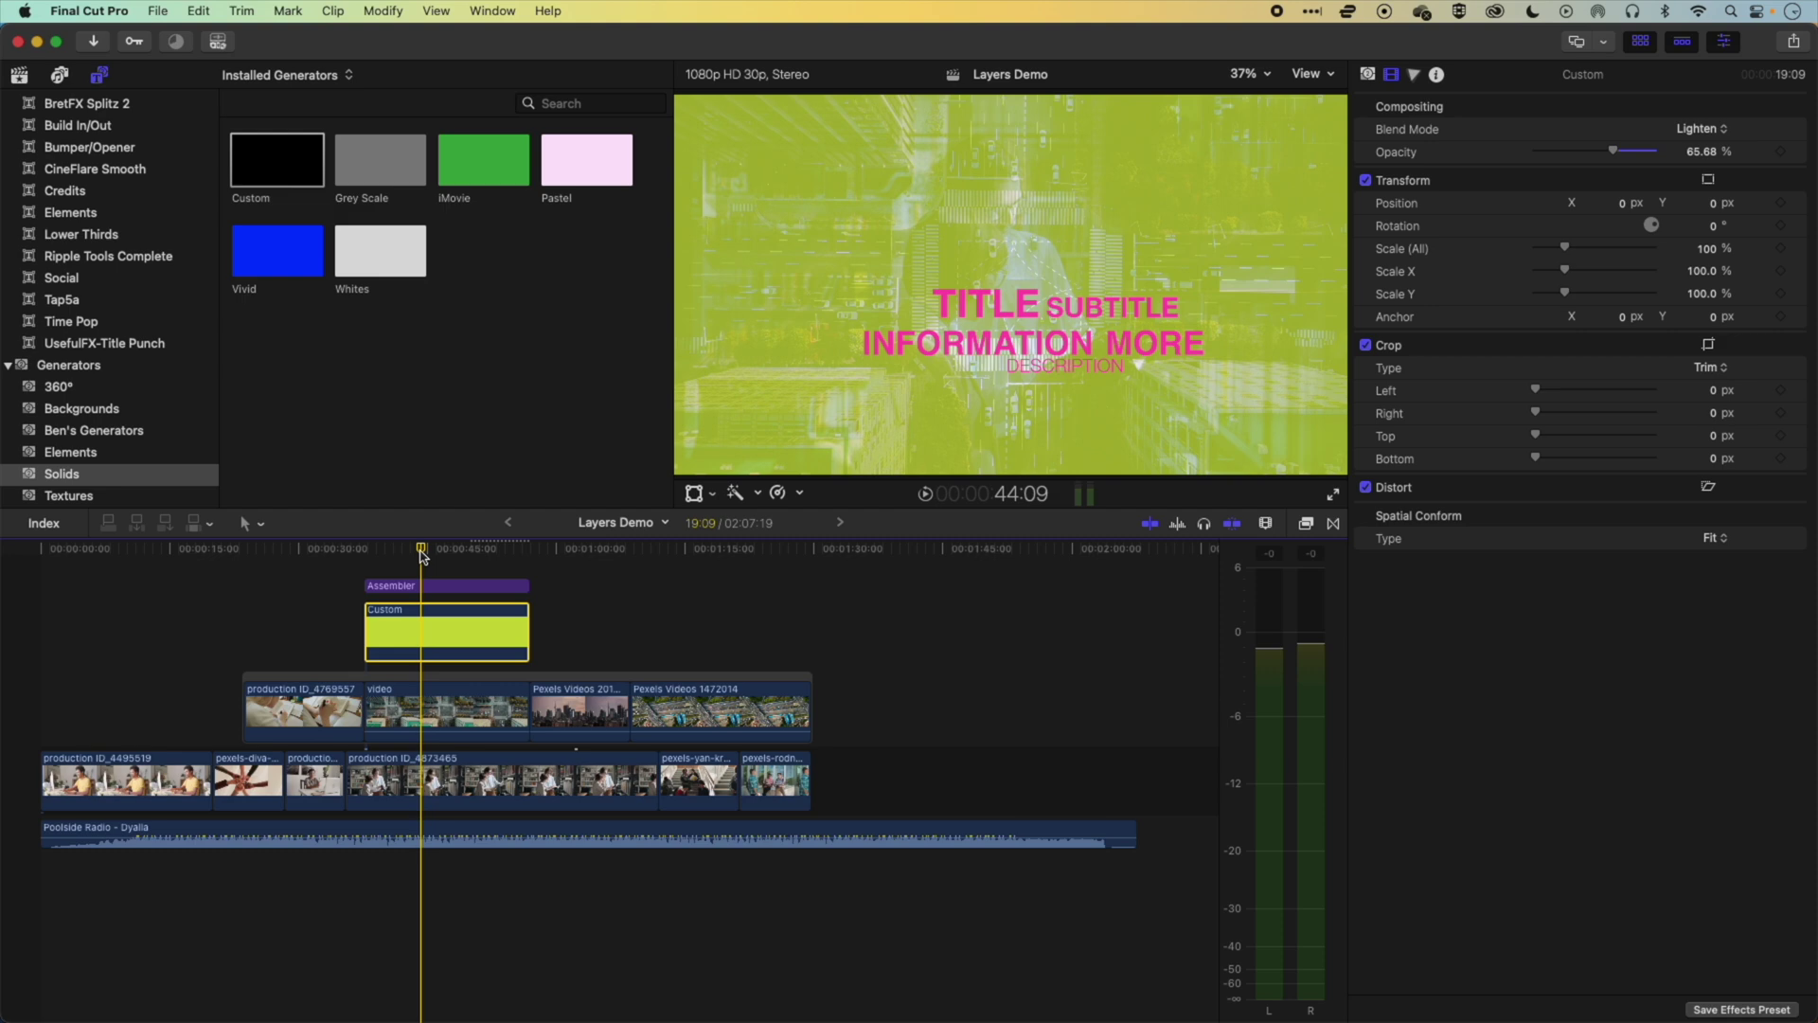
- Move the Pexels Videos 2019781 clip out of the storyline to beneath the Custom solid and extend it to match the solid's length
{"action": "left_click_drag", "start_coordinate": [554, 709], "coordinate": [517, 633]}
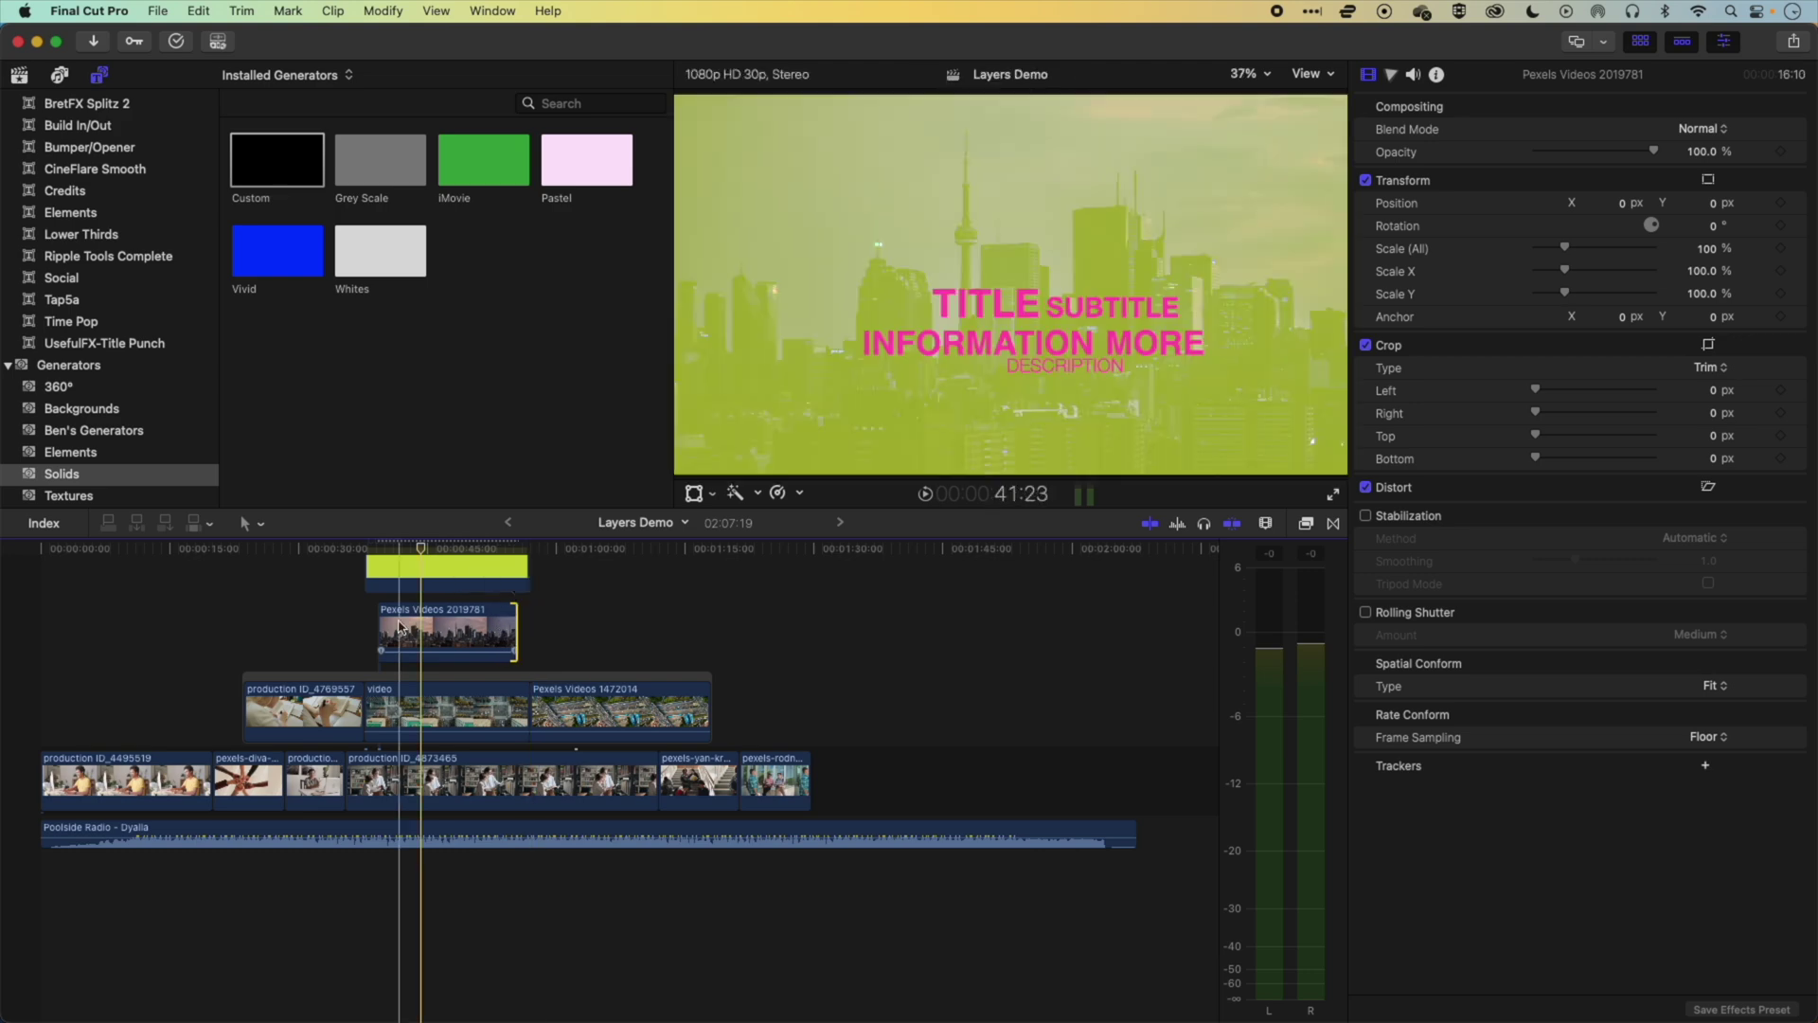
{"action": "left_click_drag", "start_coordinate": [400, 625], "coordinate": [513, 632]}
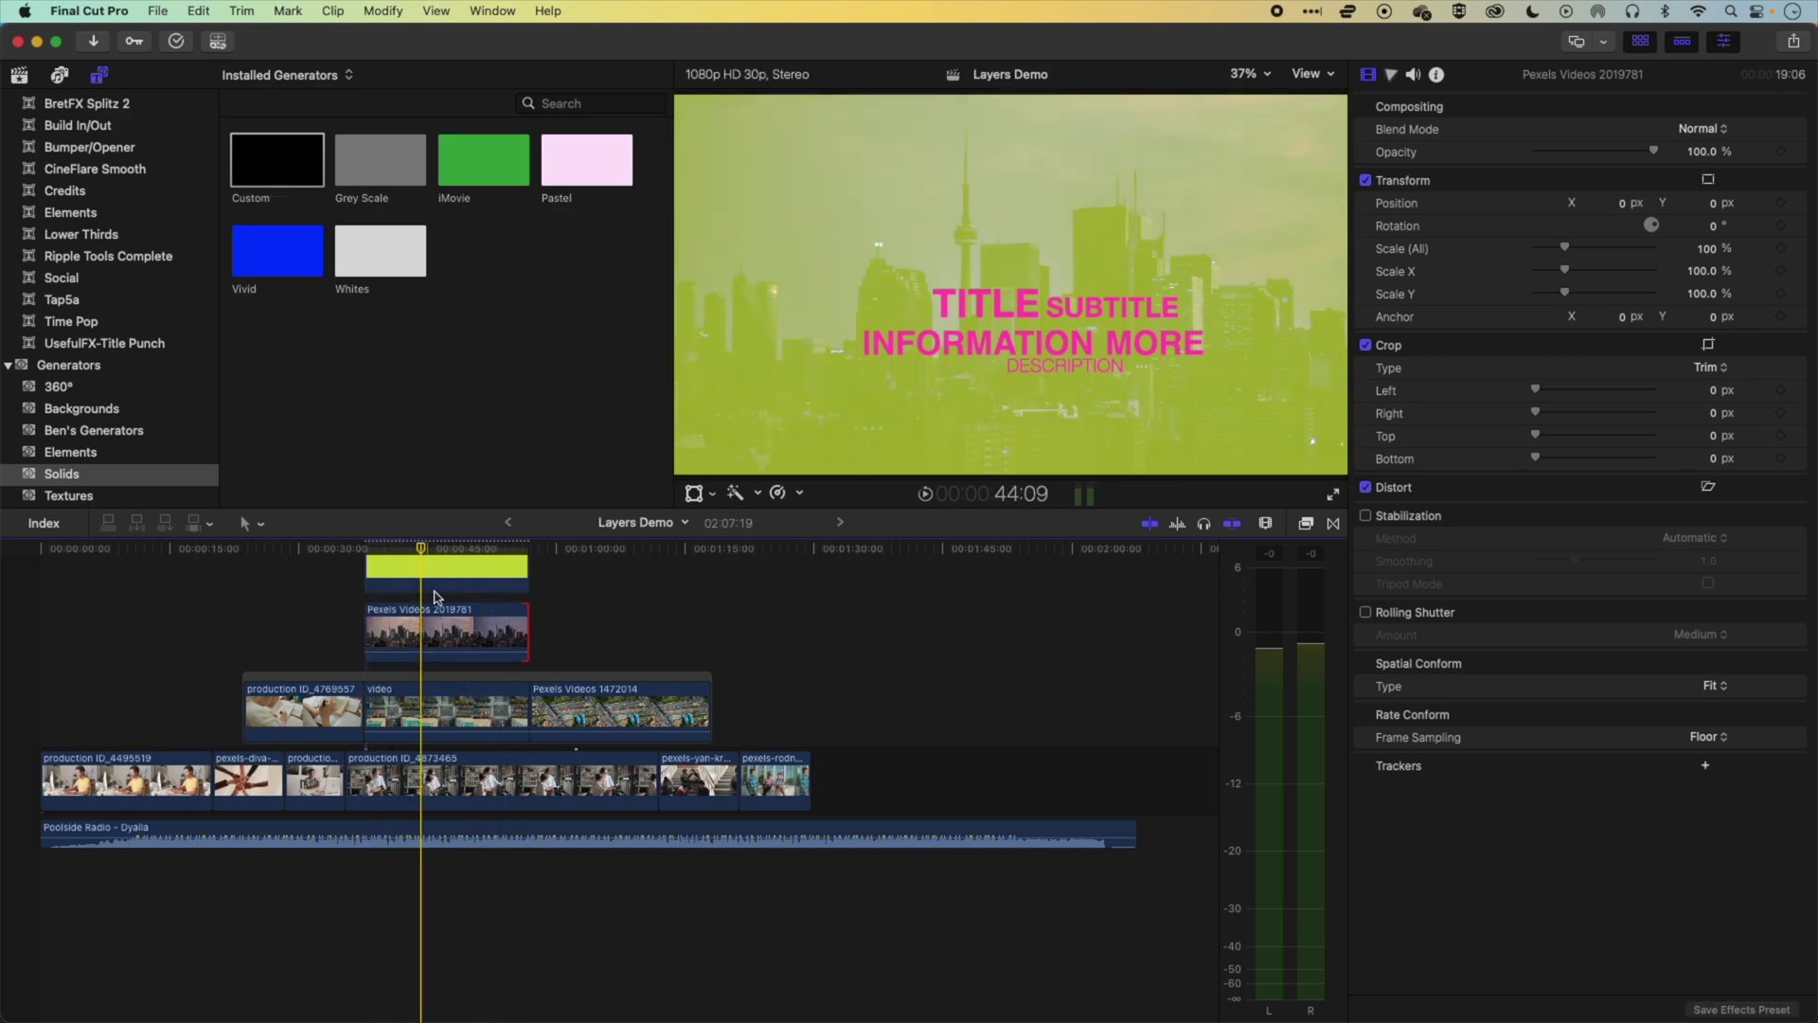
{"action": "scroll", "coordinate": [435, 596], "scroll_direction": "up", "scroll_amount": 4}
{"action": "left_click", "coordinate": [431, 710]}
{"action": "left_click", "coordinate": [408, 552]}
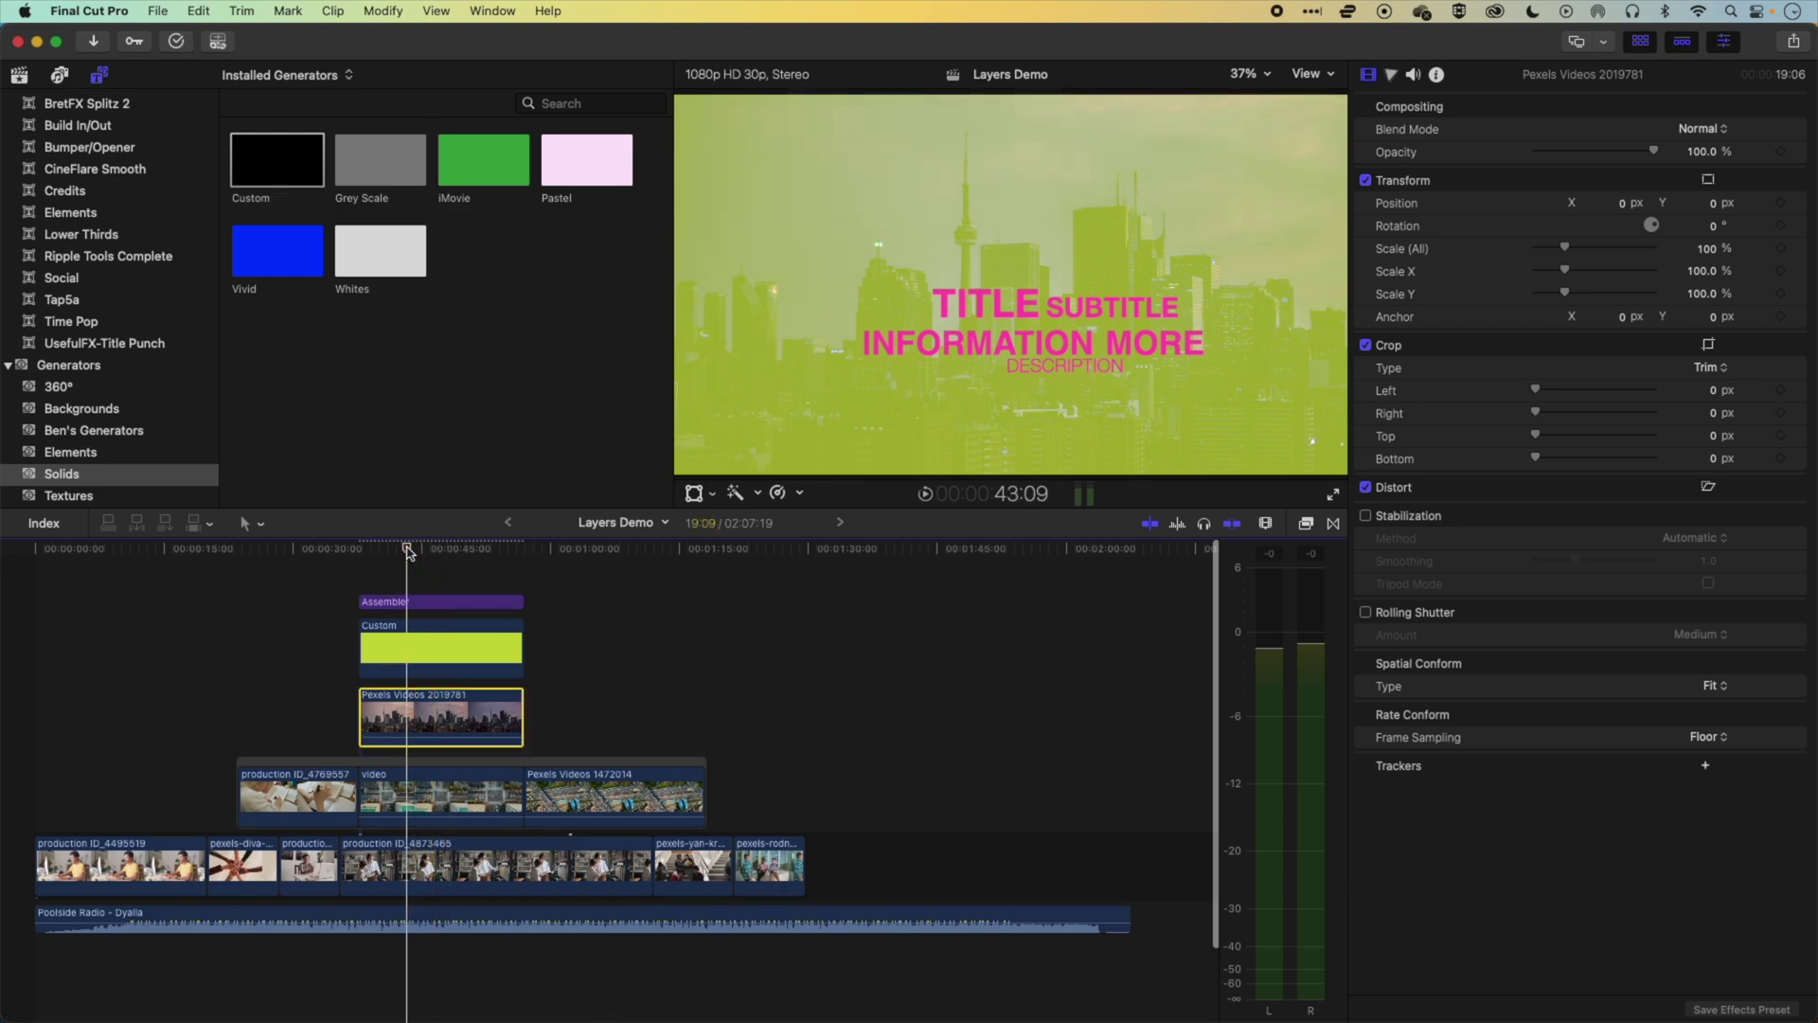
{"action": "left_click_drag", "start_coordinate": [408, 552], "coordinate": [425, 550]}
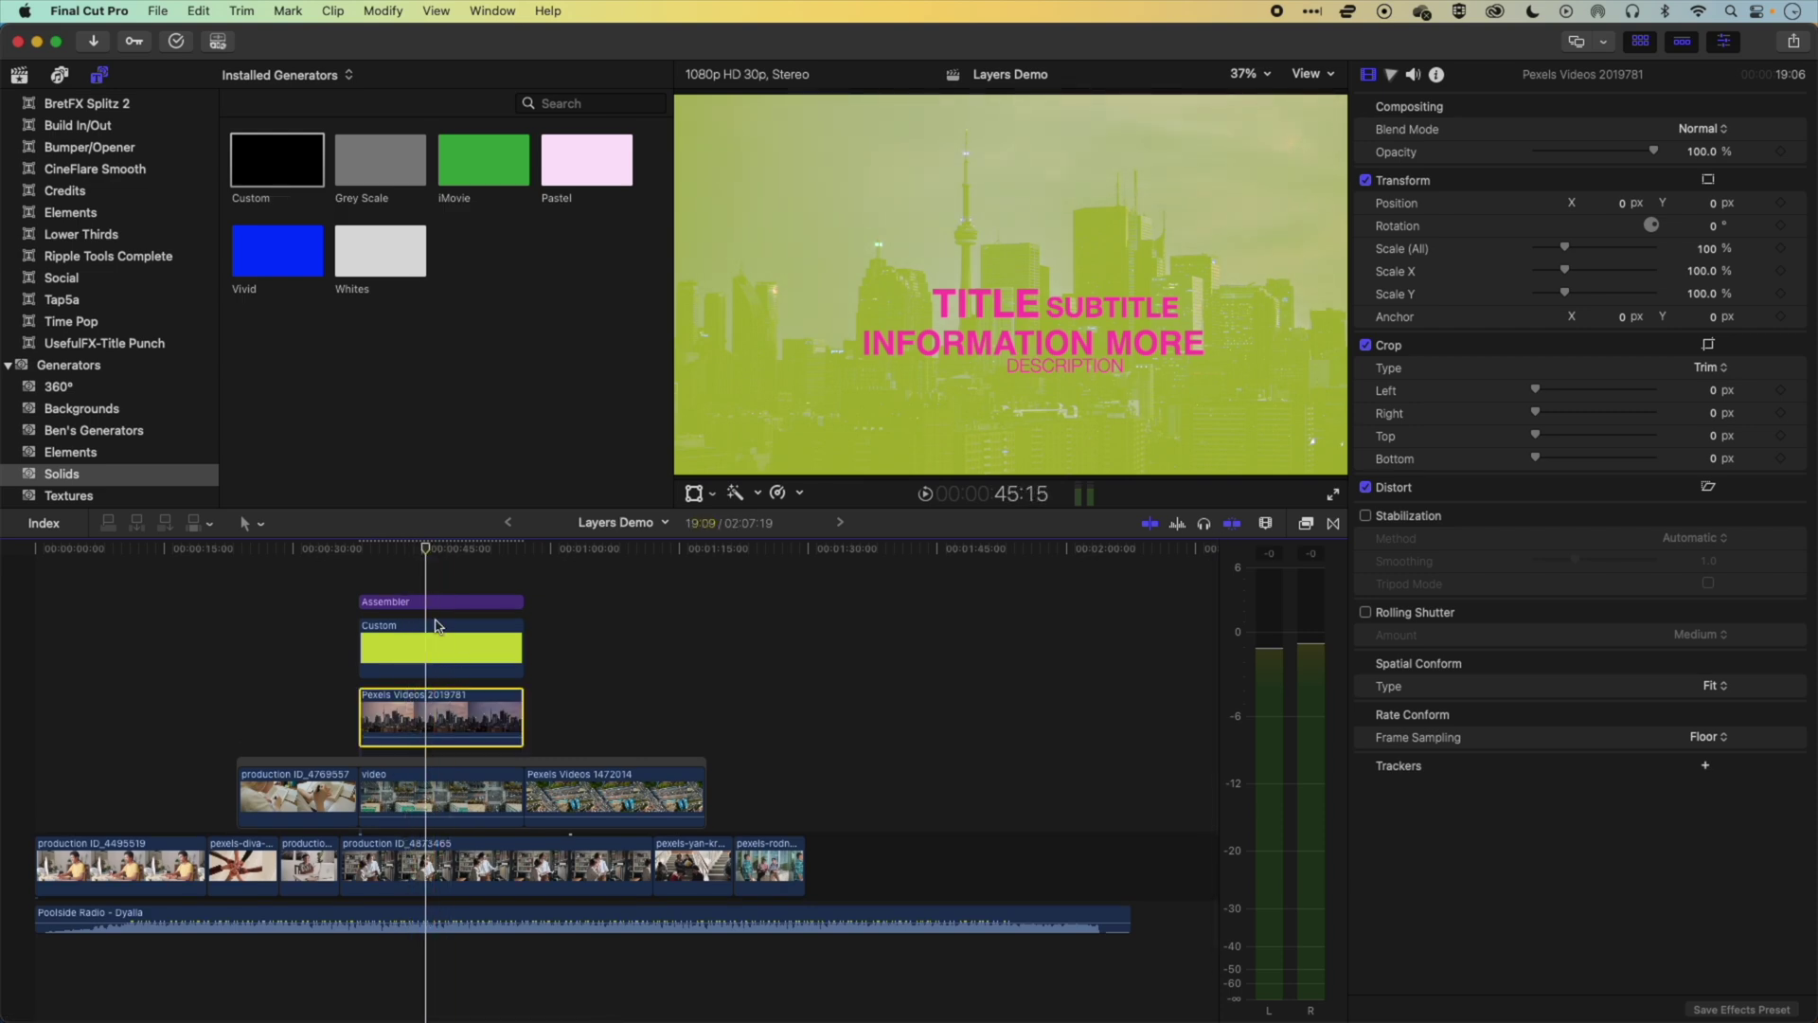
- Try the Darken and Multiply blend modes on the Pexels Videos 2019781 clip, and return it to Normal
{"action": "left_click", "coordinate": [1694, 134]}
{"action": "left_click", "coordinate": [1693, 180]}
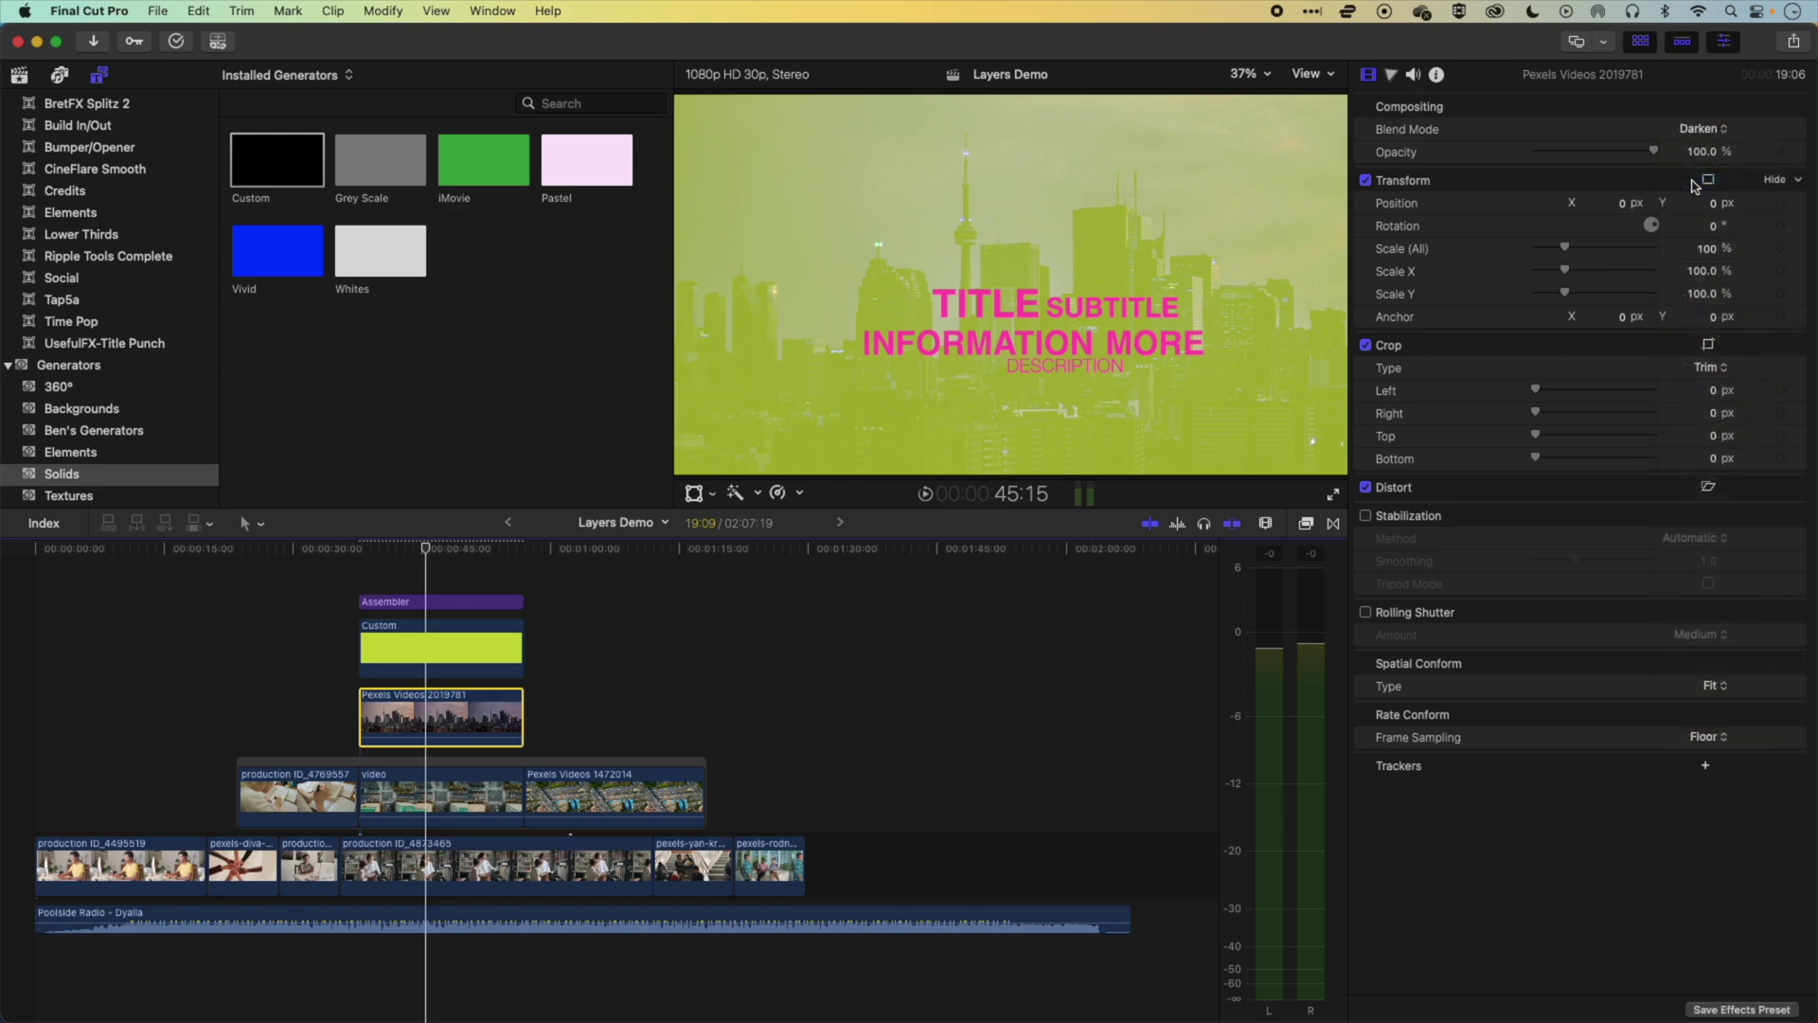
{"action": "left_click", "coordinate": [1699, 132]}
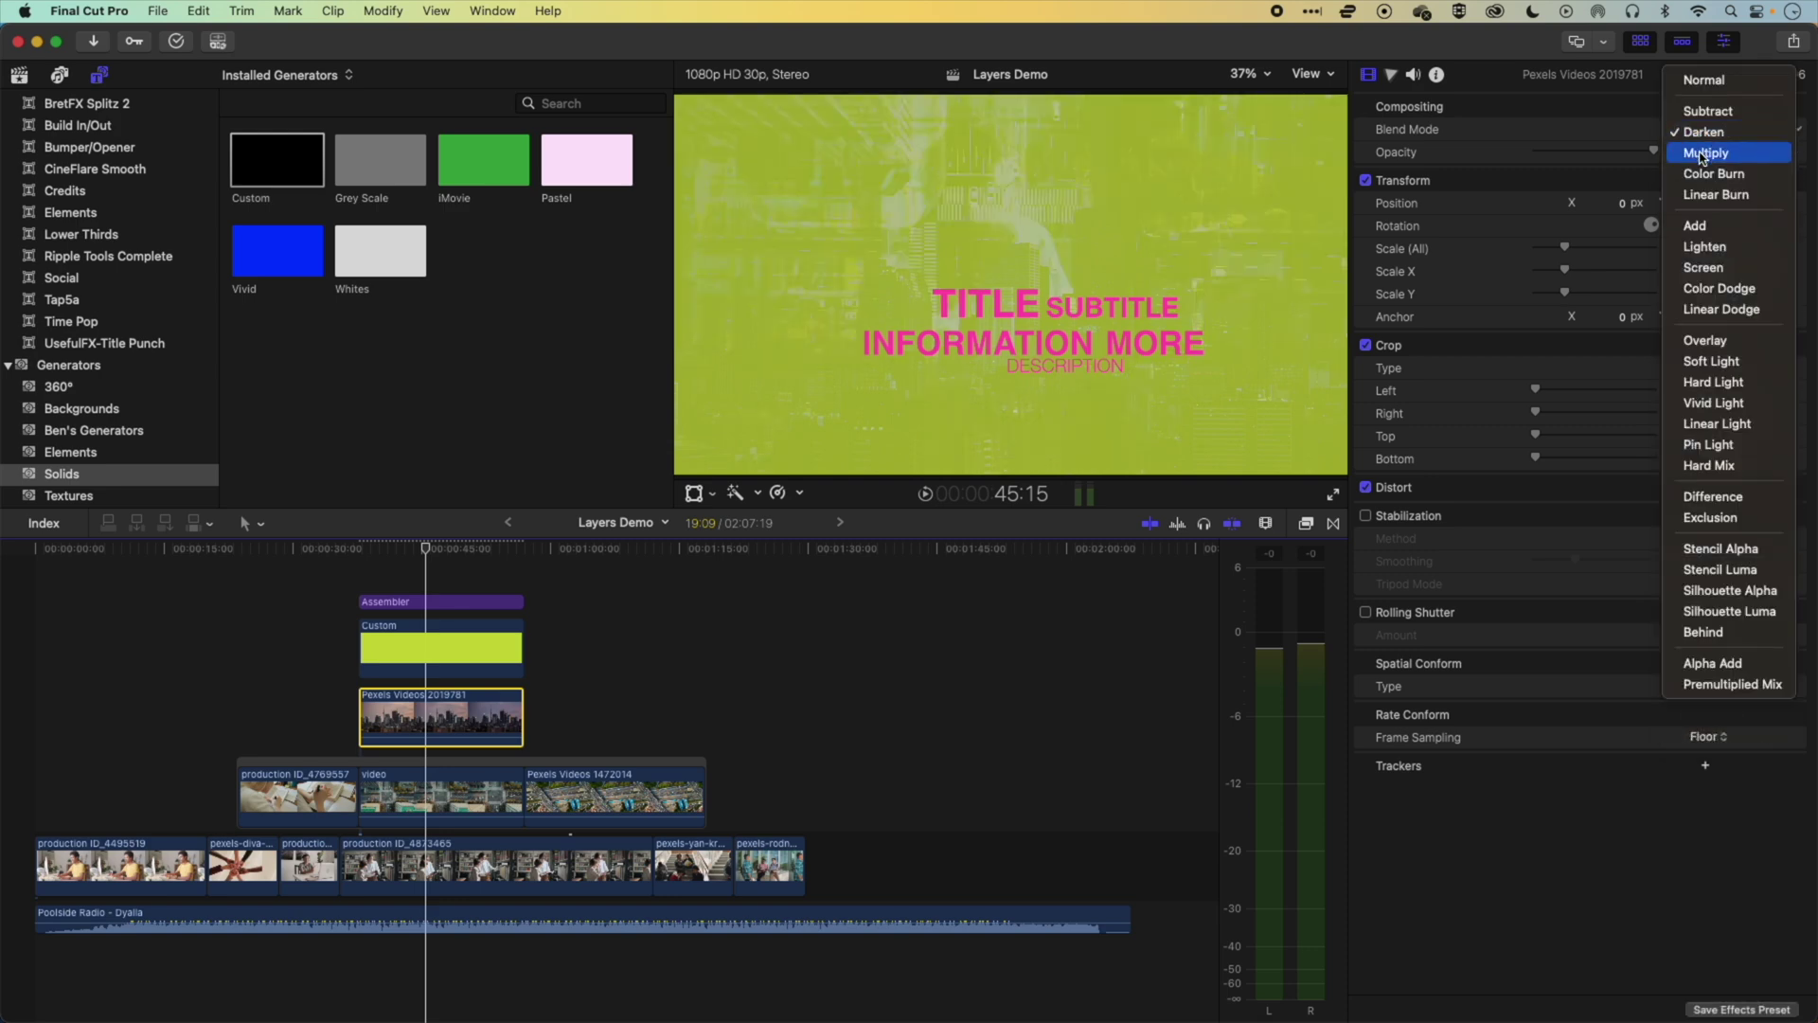
{"action": "left_click", "coordinate": [1704, 154]}
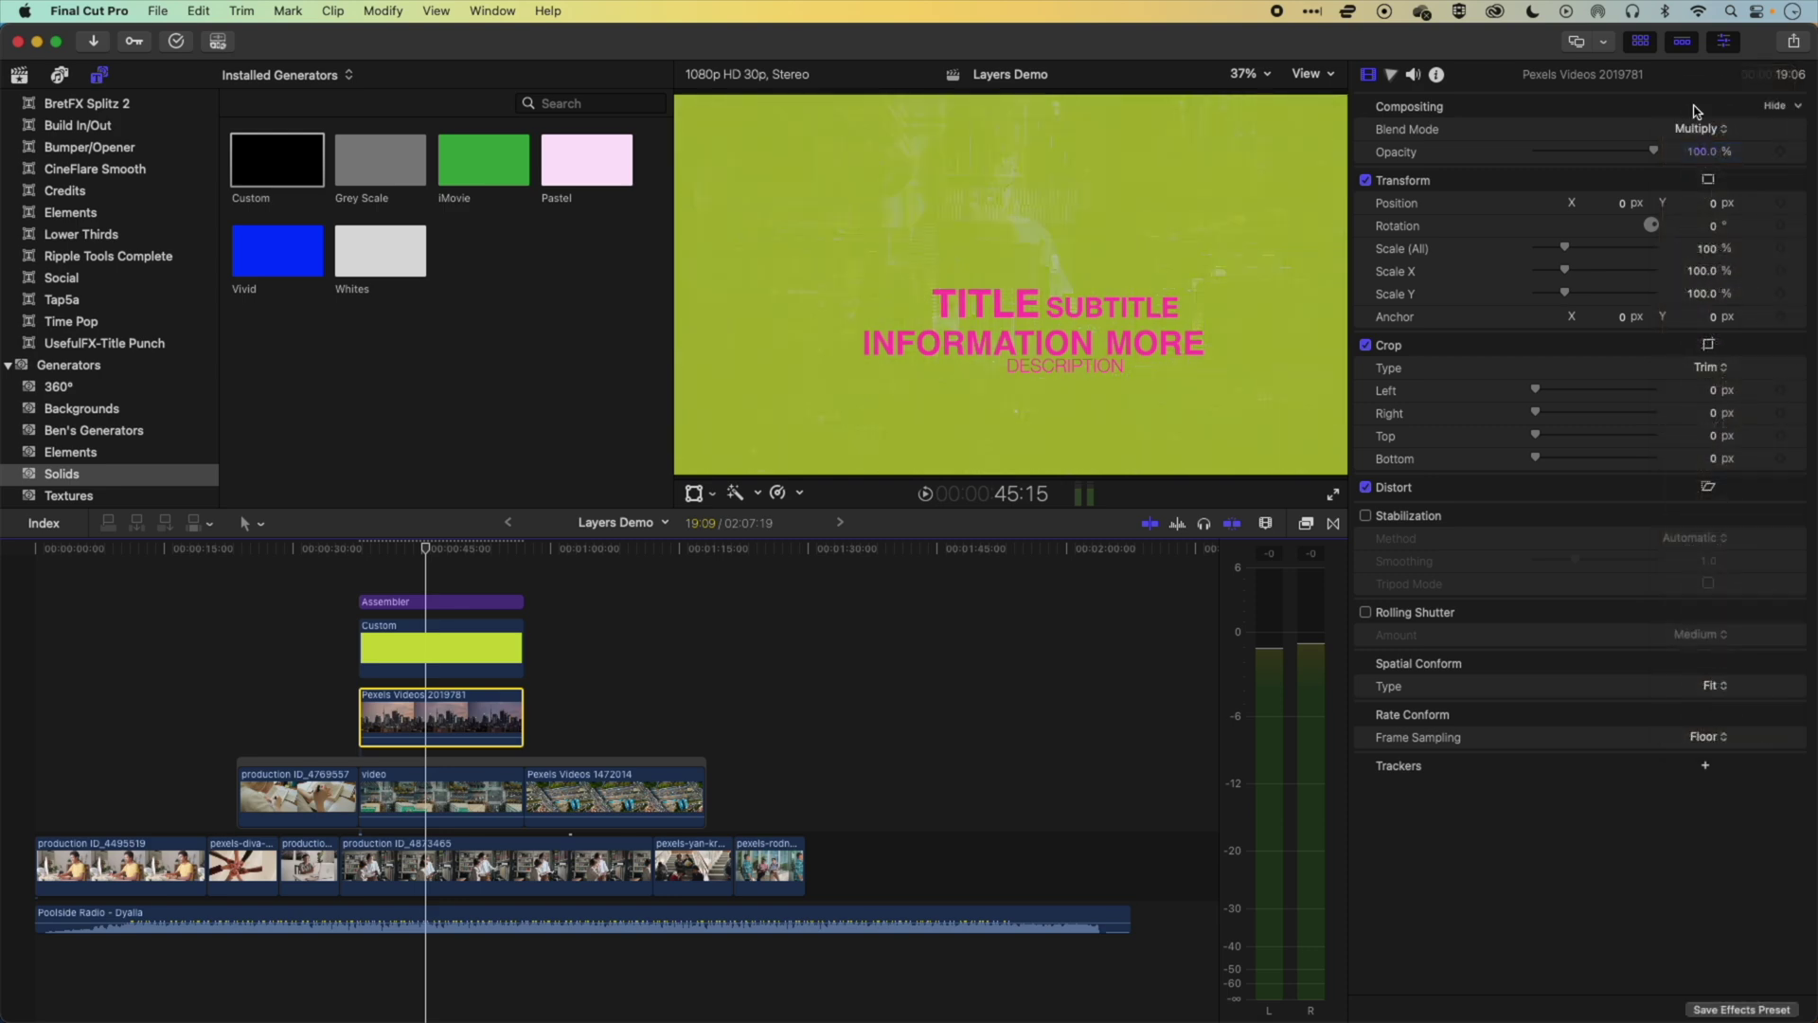
{"action": "left_click", "coordinate": [1698, 129]}
{"action": "left_click", "coordinate": [1455, 251]}
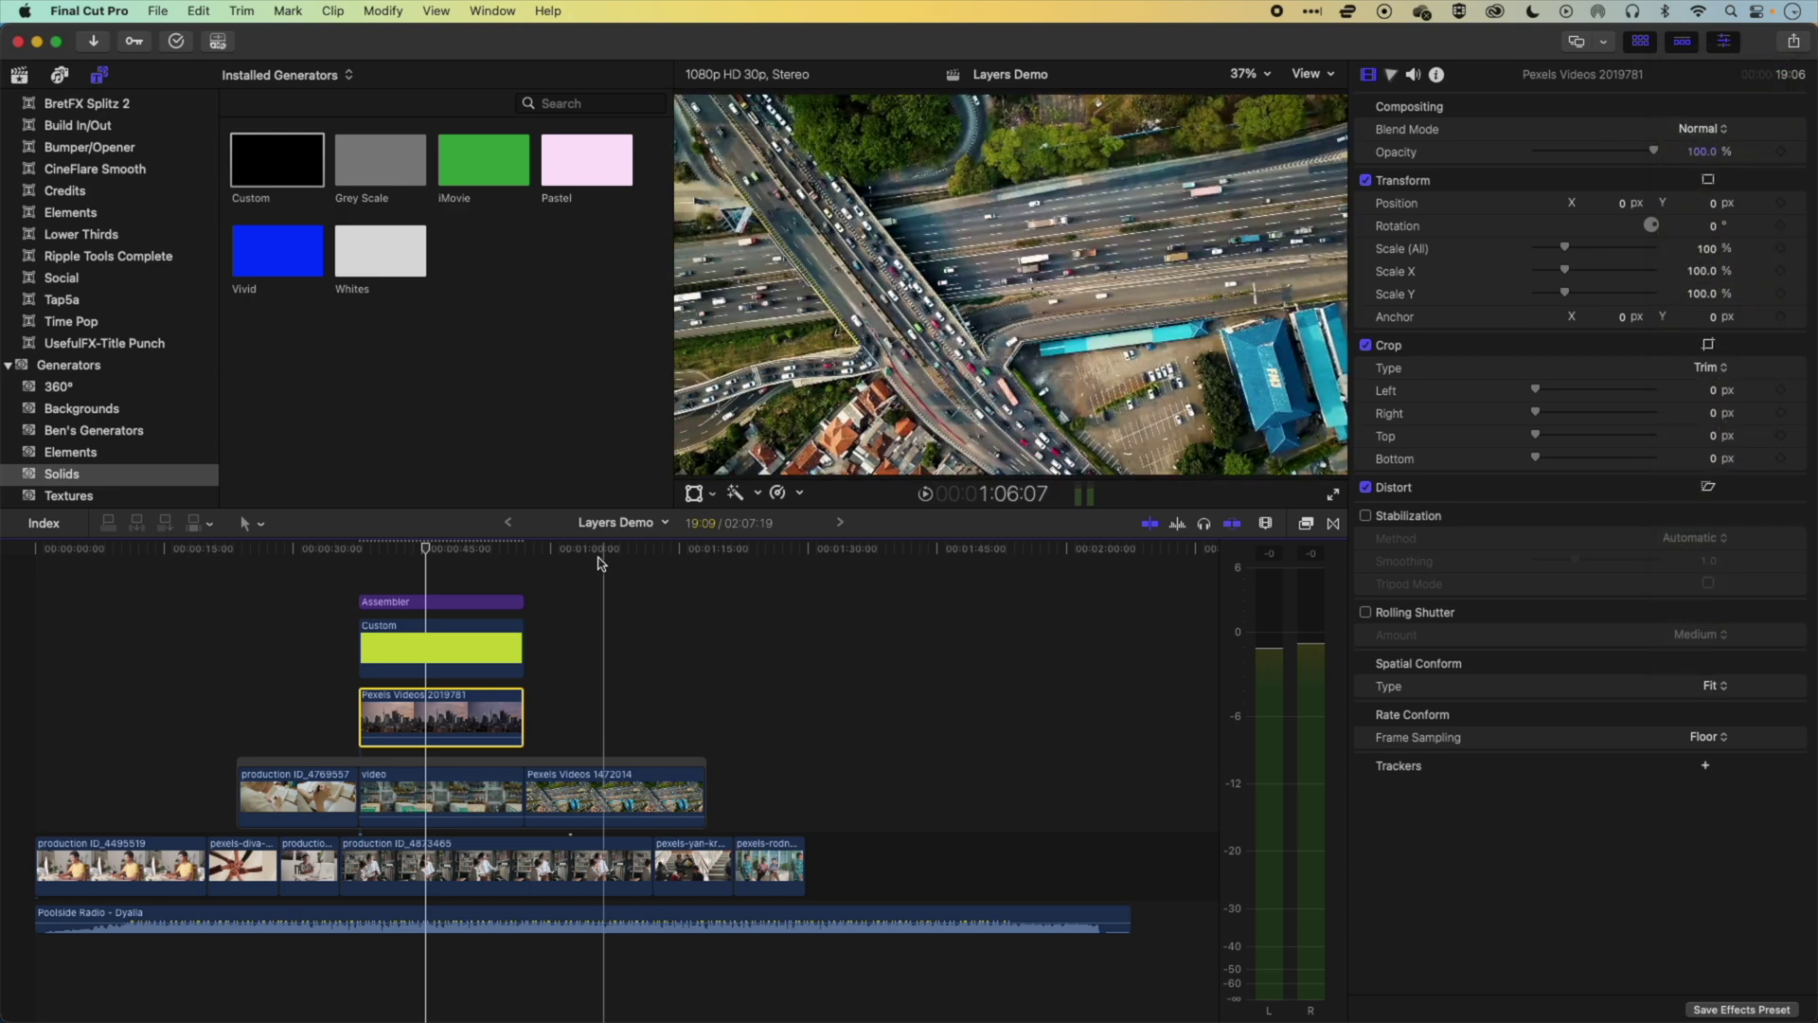
- Disable the Custom solid and lower the Pexels Videos 2019781 clip's opacity to 57.48%
{"action": "left_click", "coordinate": [476, 649]}
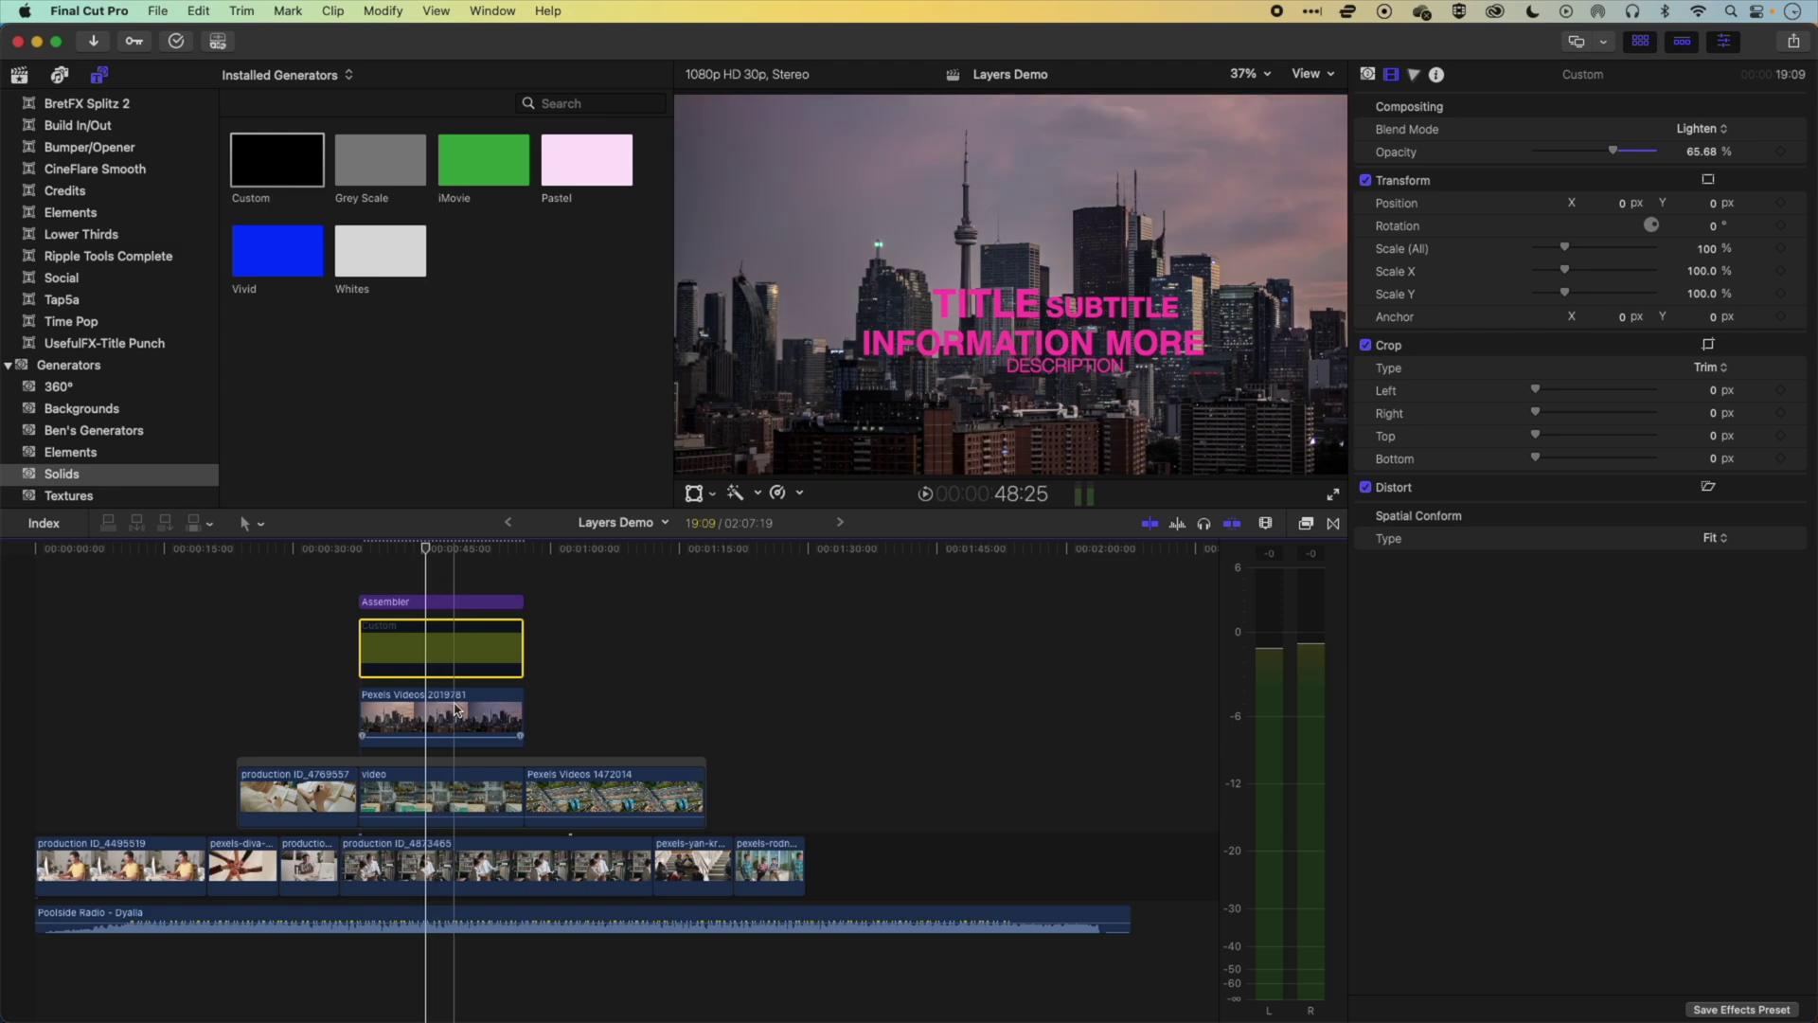
{"action": "left_click", "coordinate": [398, 715]}
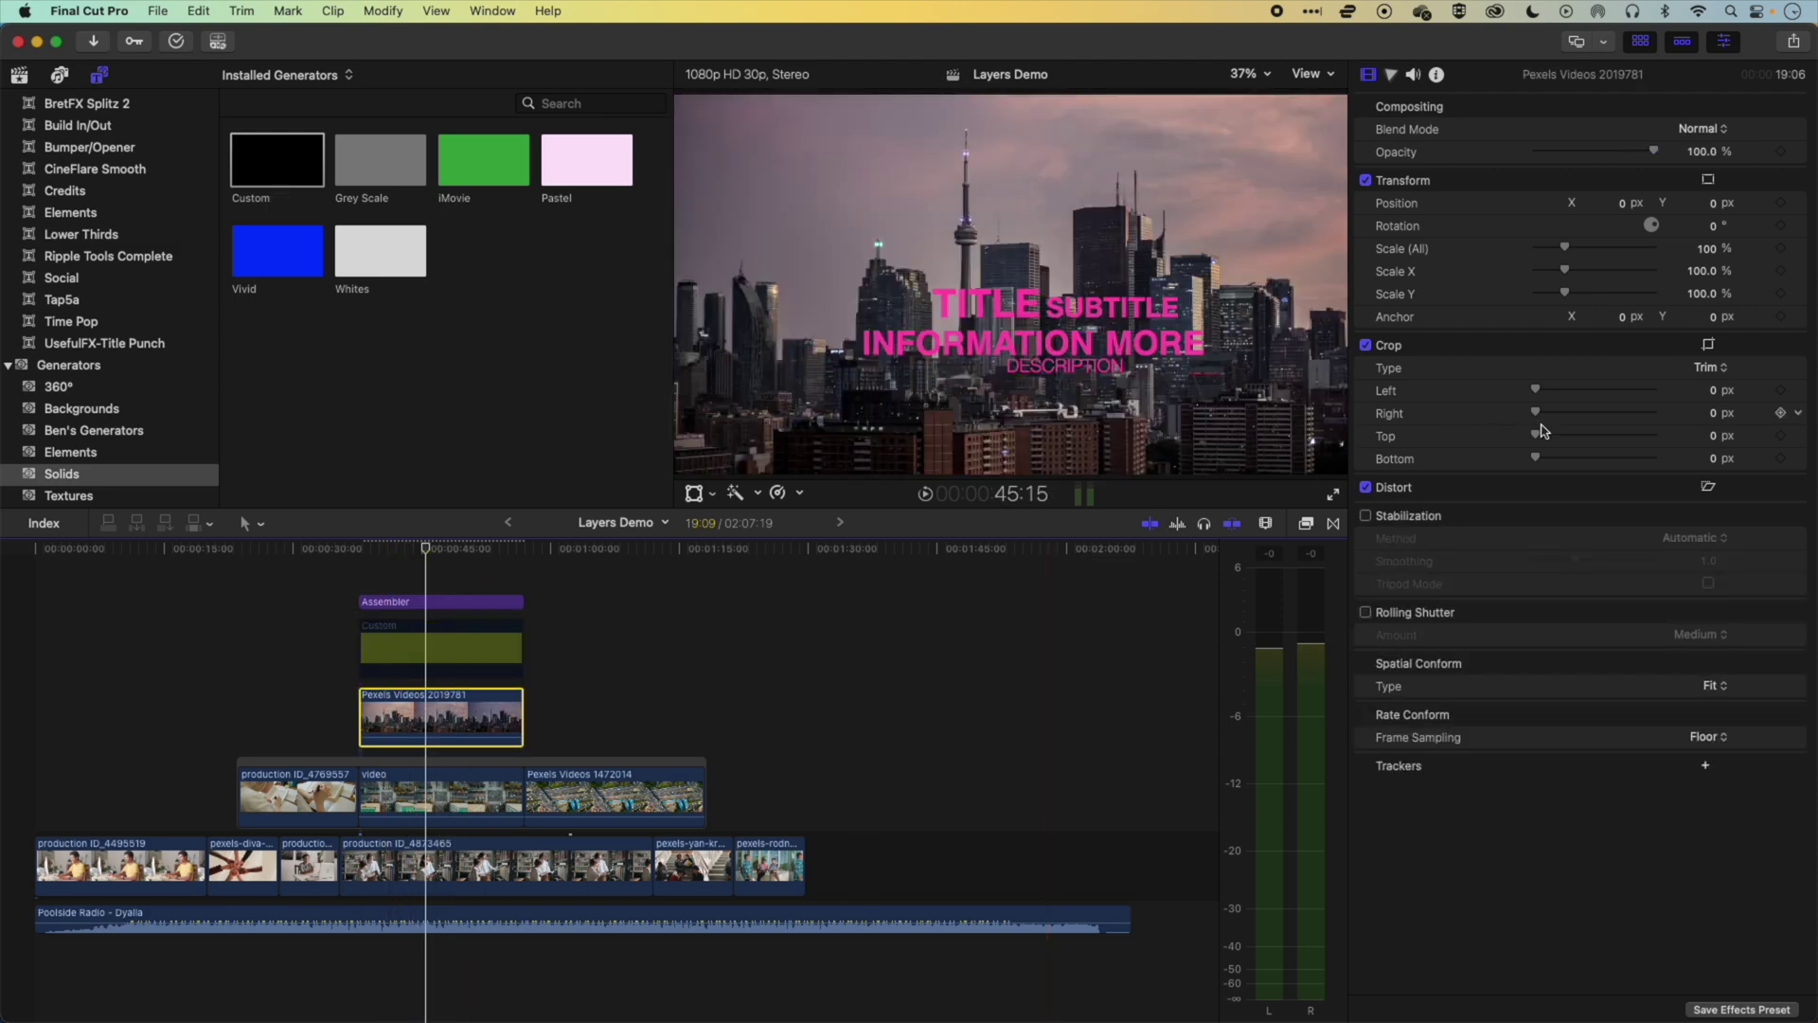
{"action": "left_click_drag", "start_coordinate": [1535, 438], "coordinate": [1530, 391]}
{"action": "left_click_drag", "start_coordinate": [1653, 154], "coordinate": [1603, 156]}
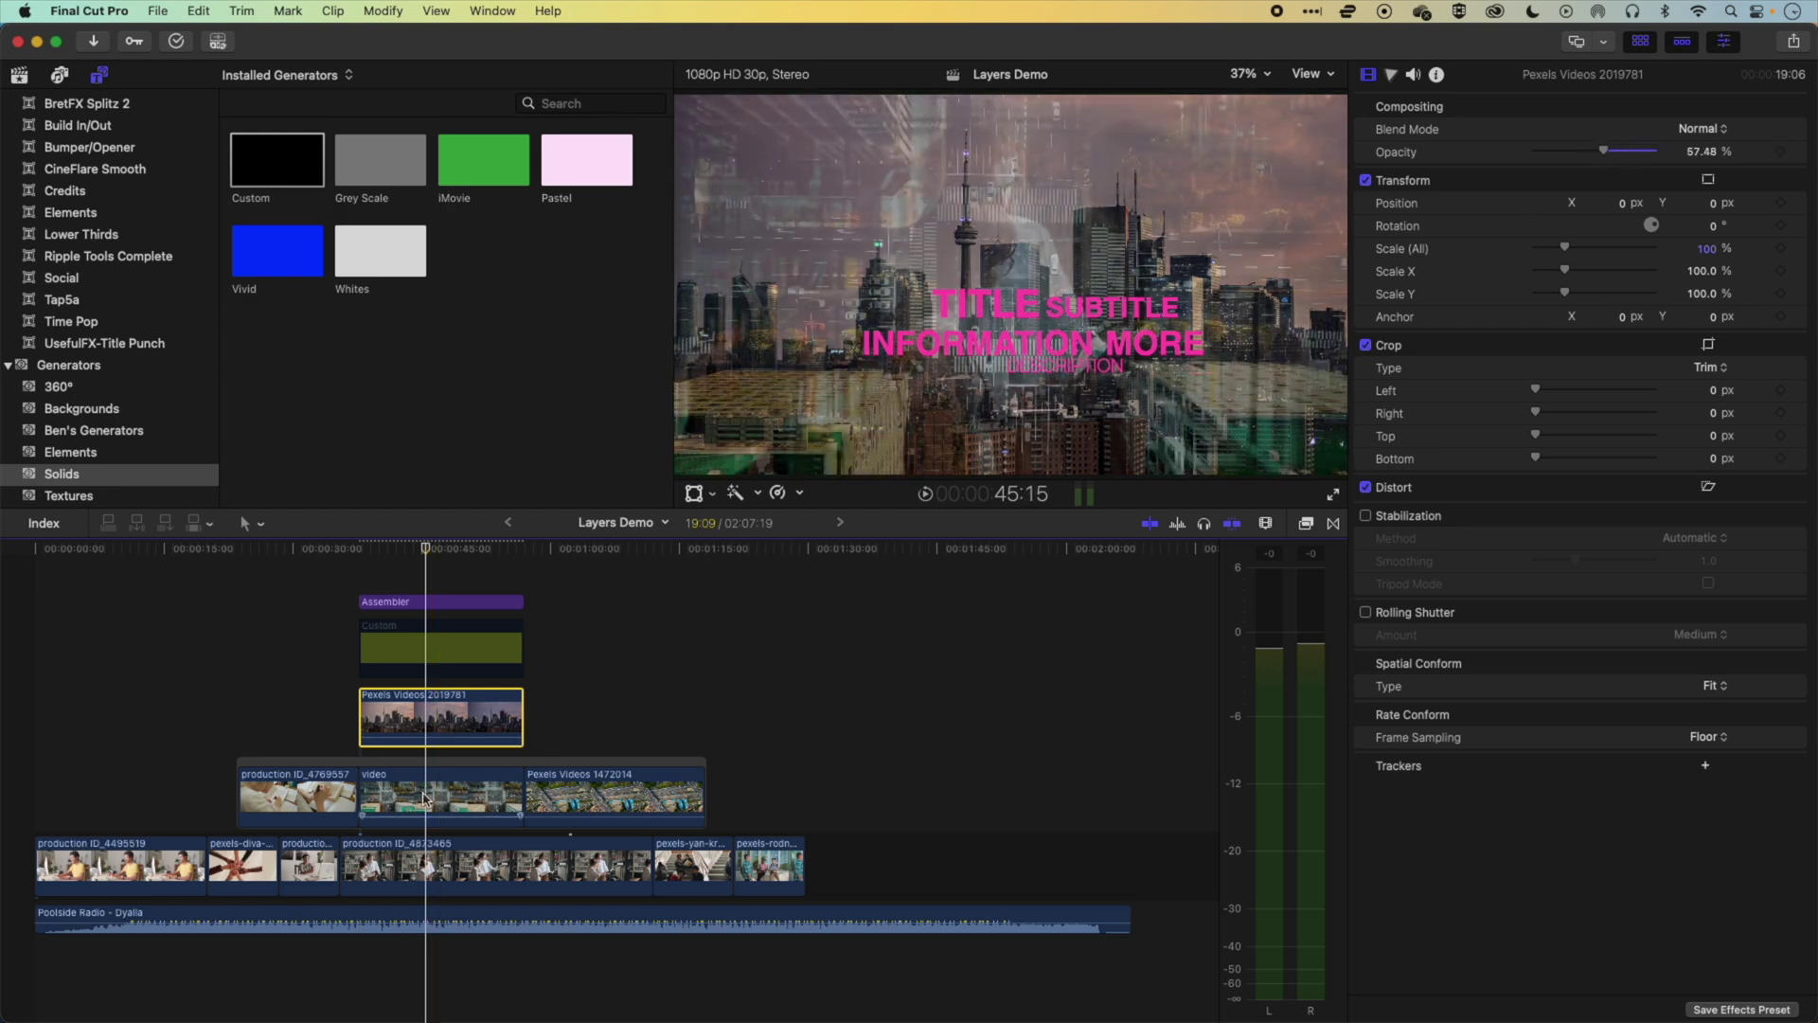
- Re-enable the Custom solid and crop it to a band behind the title, with Top at 493 and Bottom at 241
{"action": "mouse_move", "coordinate": [425, 550]}
{"action": "left_mouse_down"}
{"action": "mouse_move", "coordinate": [401, 549]}
{"action": "mouse_move", "coordinate": [481, 549]}
{"action": "mouse_move", "coordinate": [425, 549]}
{"action": "left_mouse_up"}
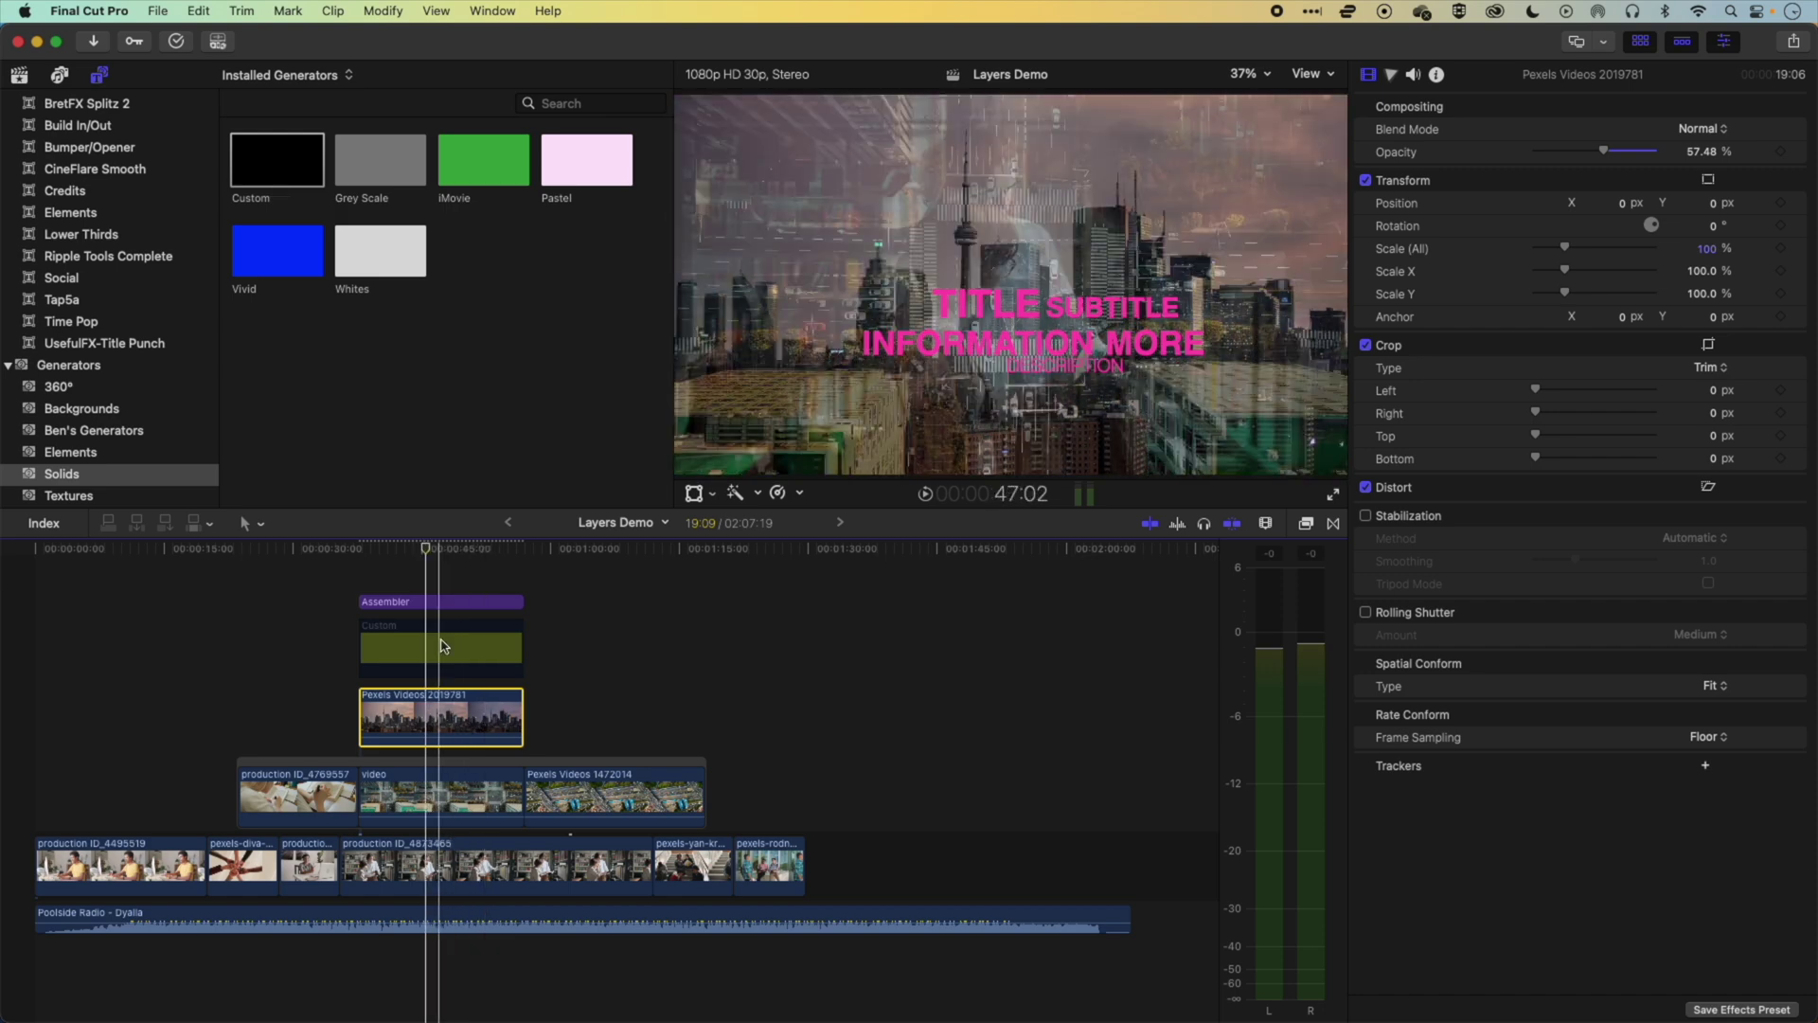
{"action": "left_click", "coordinate": [442, 647]}
{"action": "key", "text": "v"}
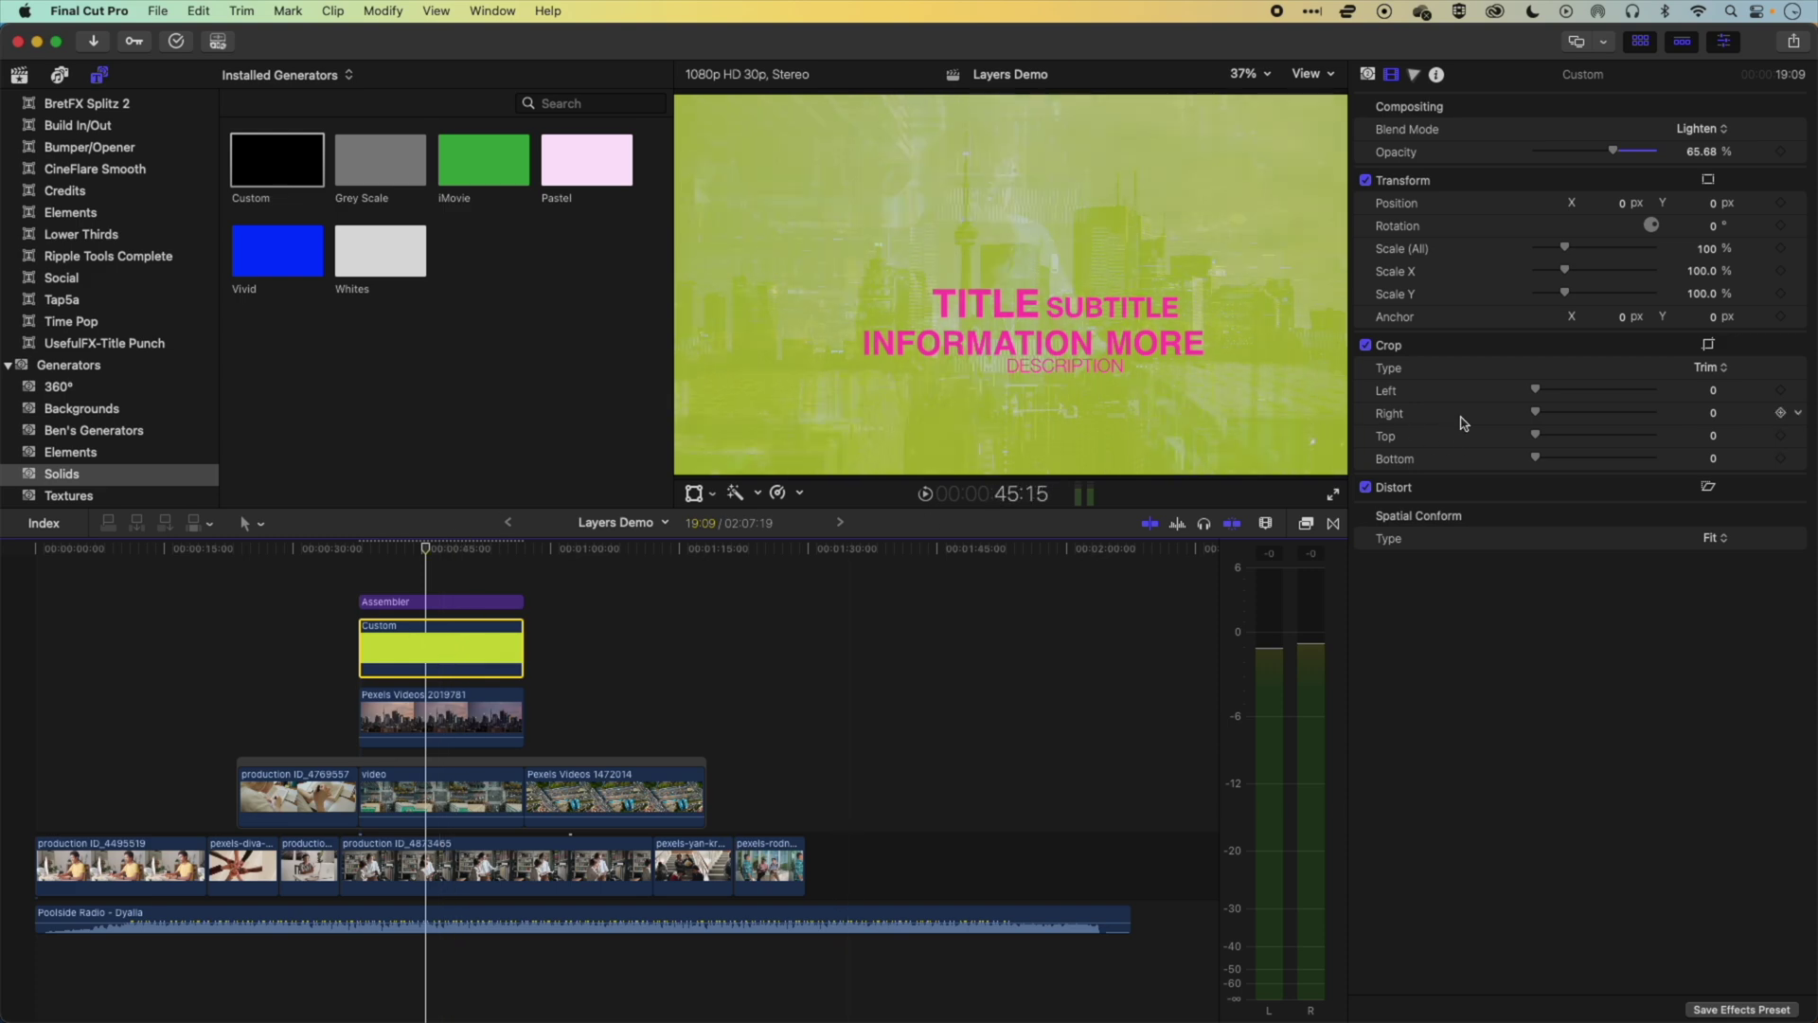
{"action": "left_click_drag", "start_coordinate": [1536, 460], "coordinate": [1589, 440]}
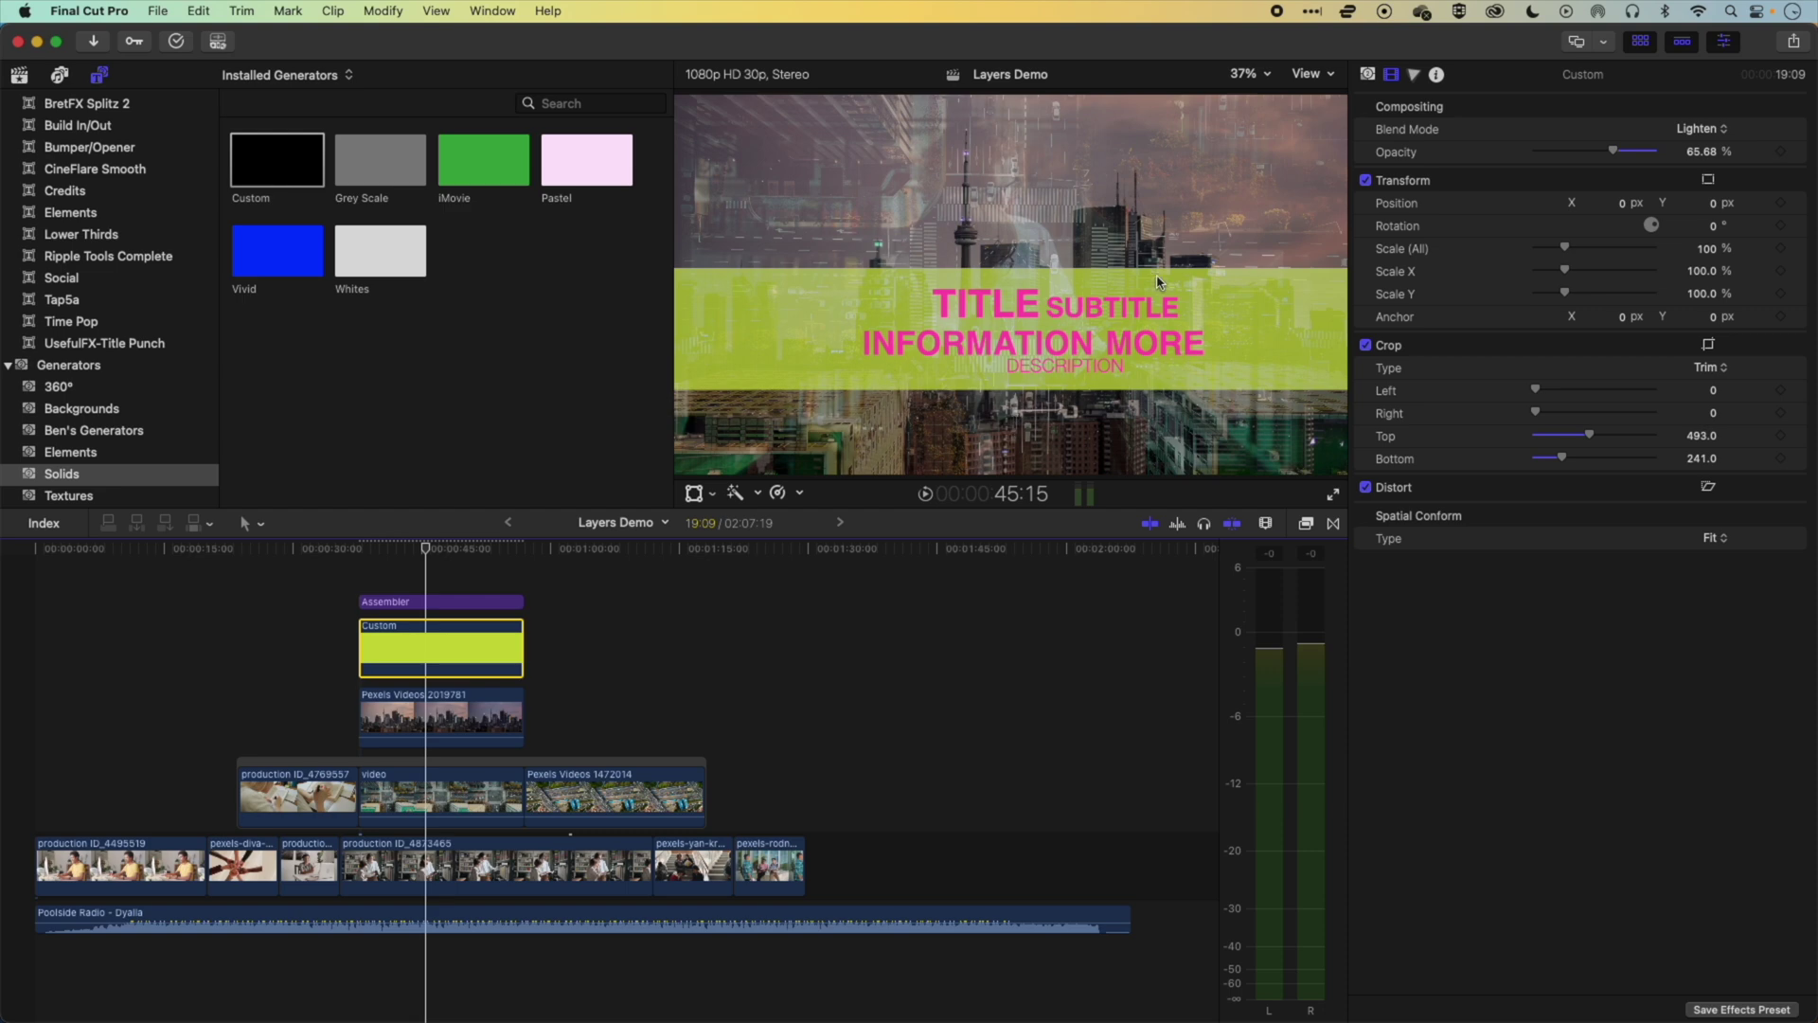
- Disable the Poolside Radio music clip and play the layered composite from the start of the title at 37:21
{"action": "left_click", "coordinate": [359, 550]}
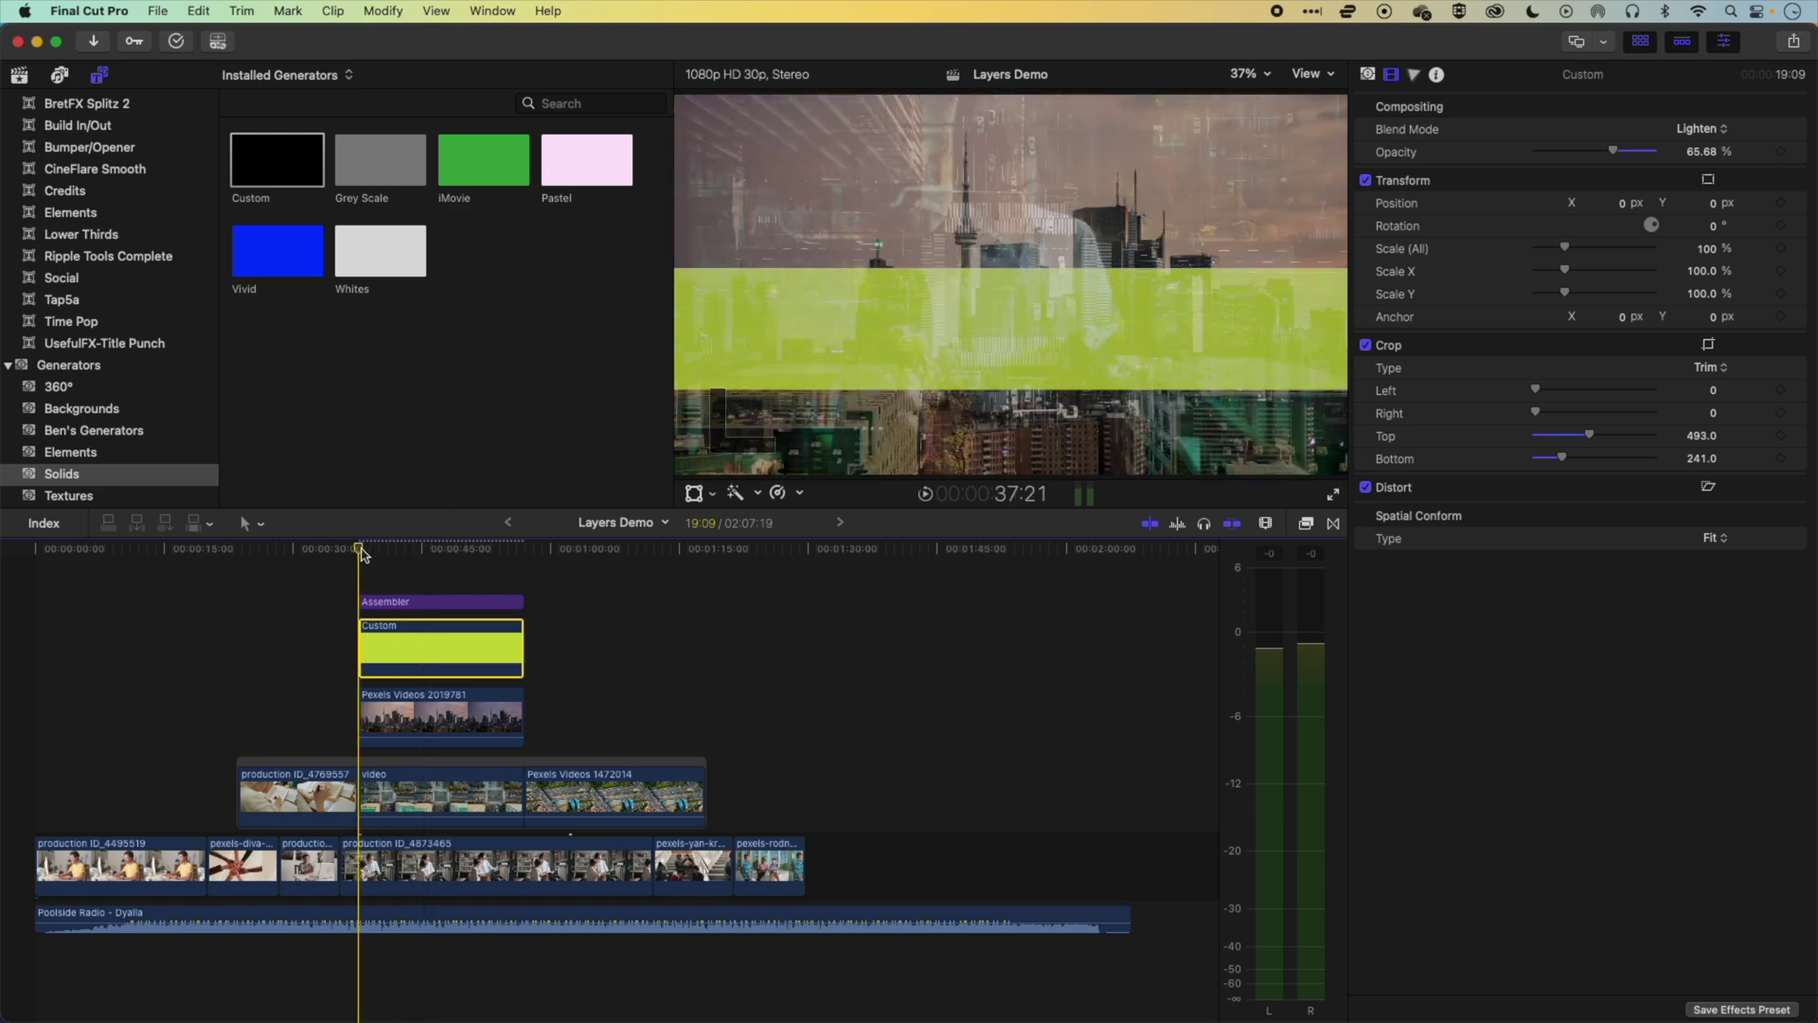
{"action": "left_click", "coordinate": [398, 920]}
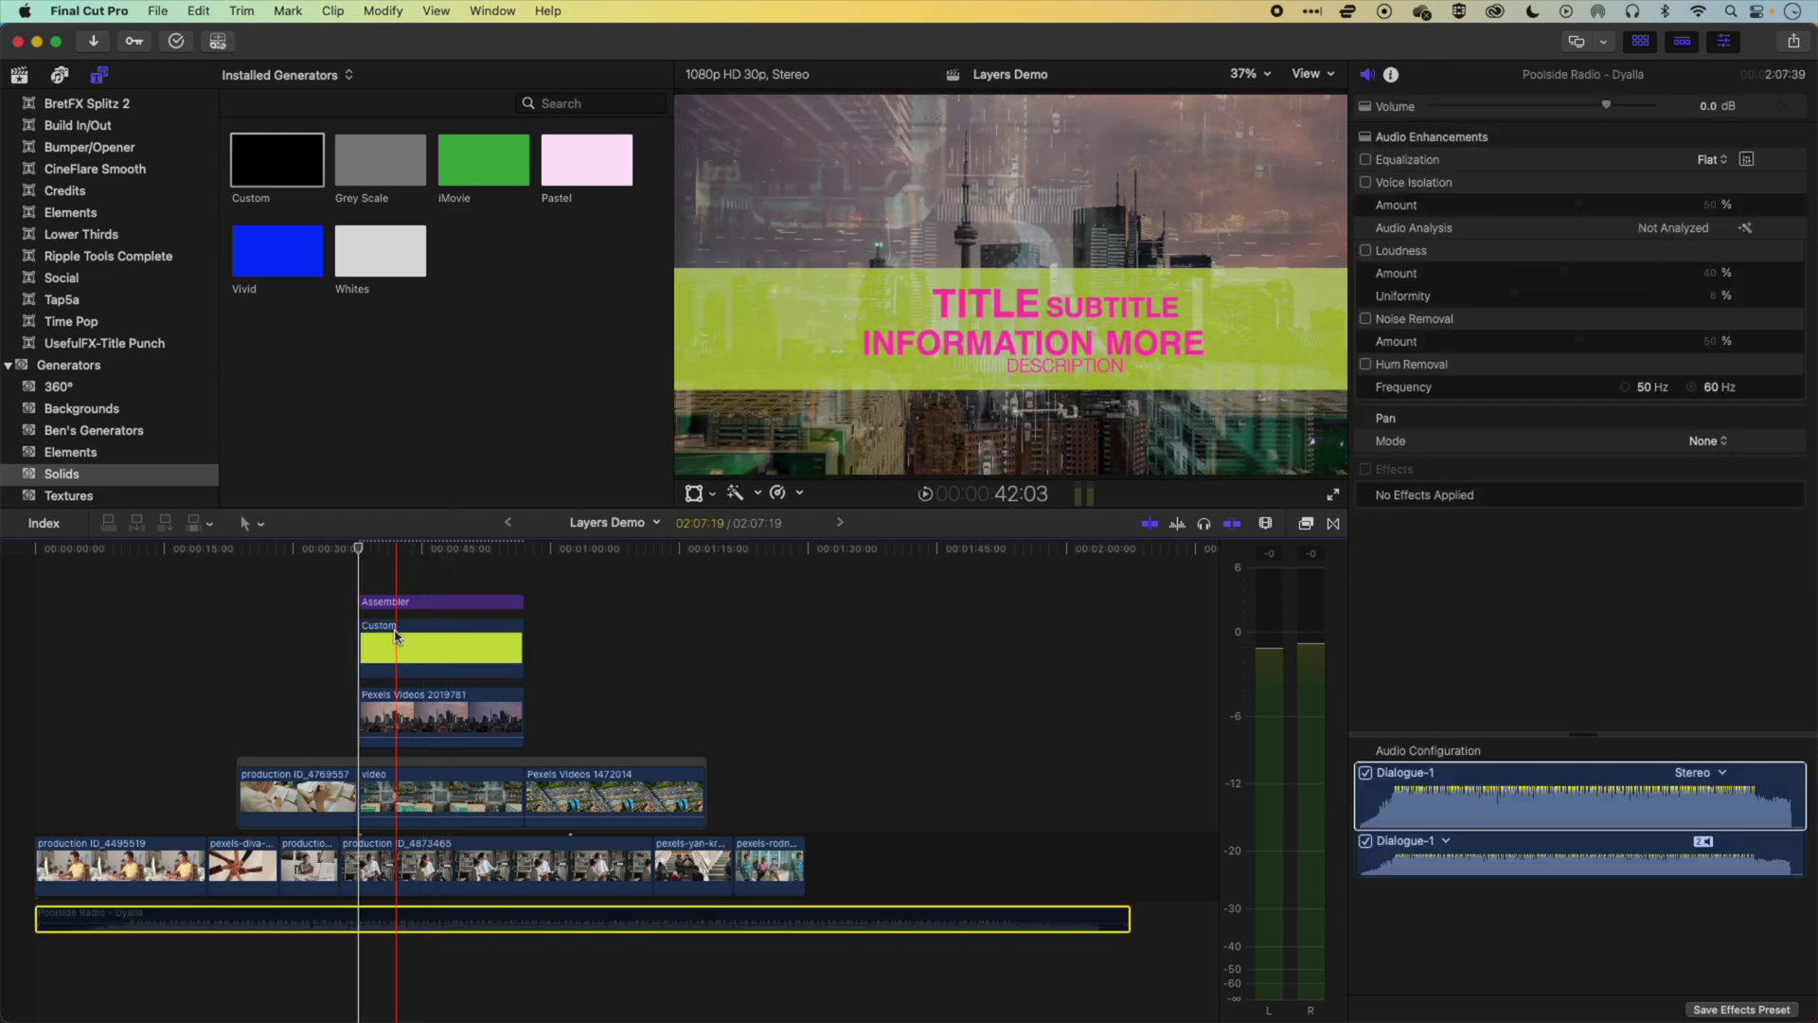
{"action": "key", "text": "space"}
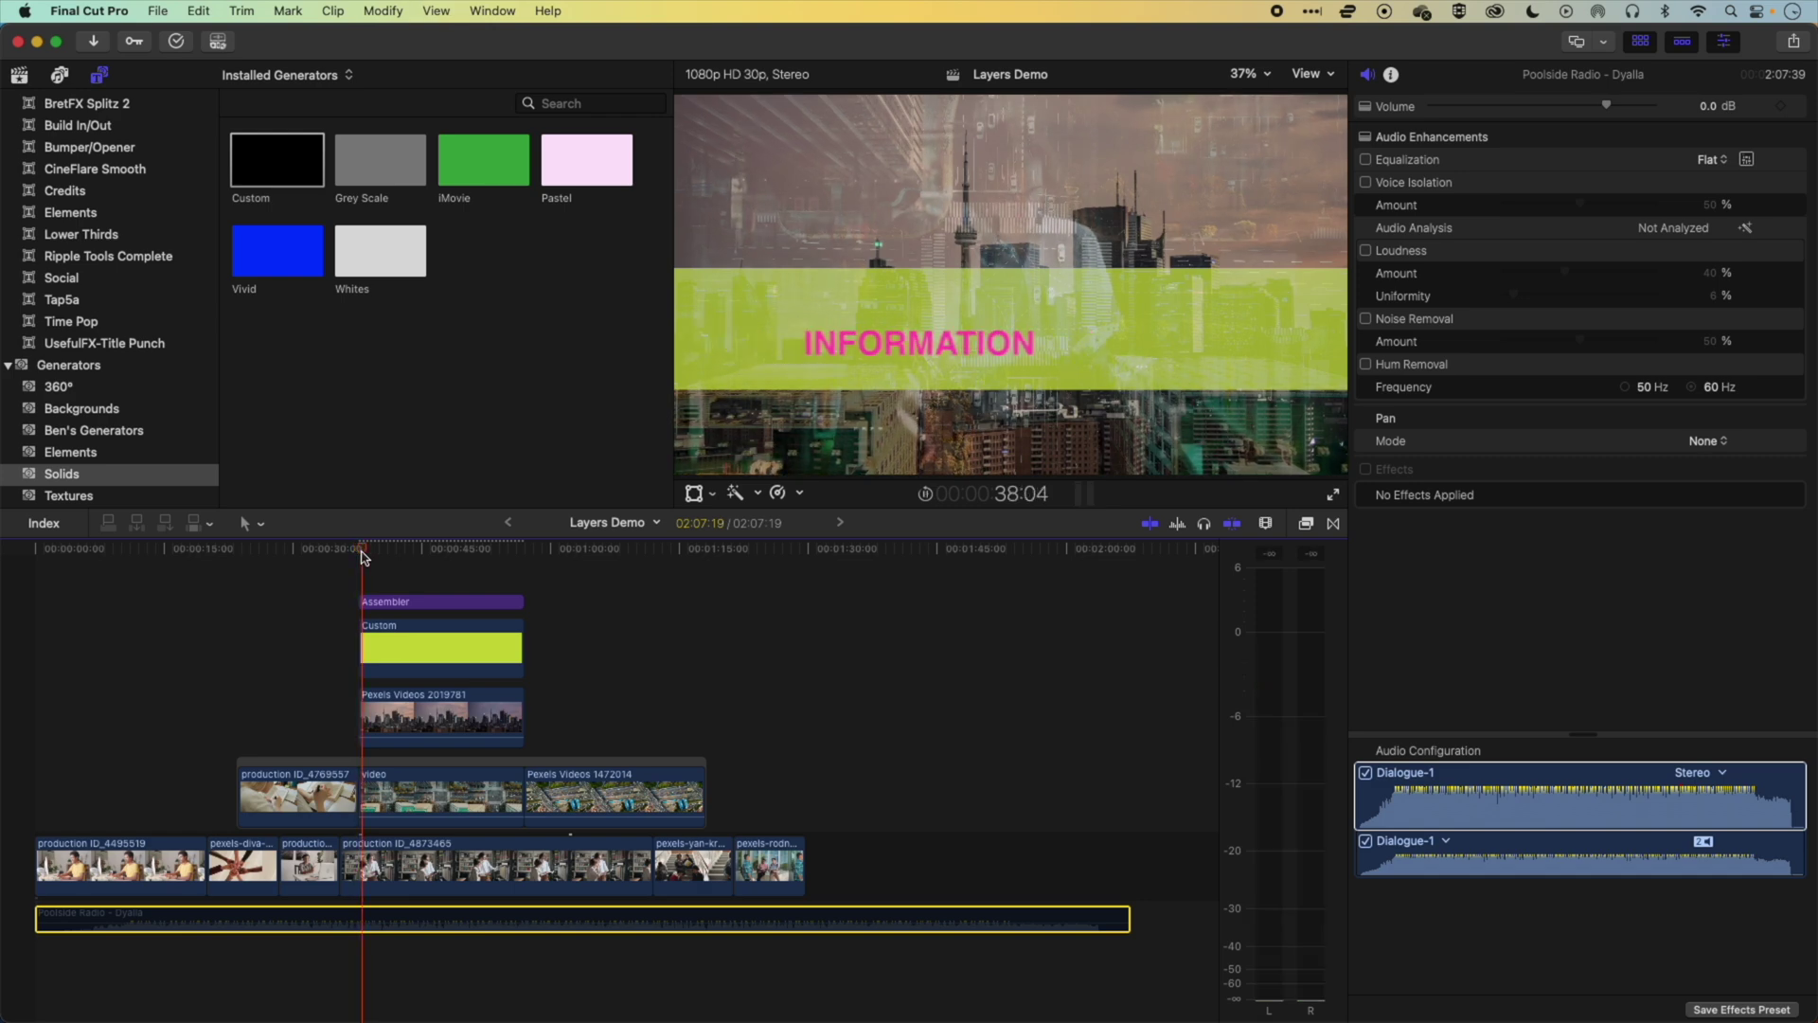